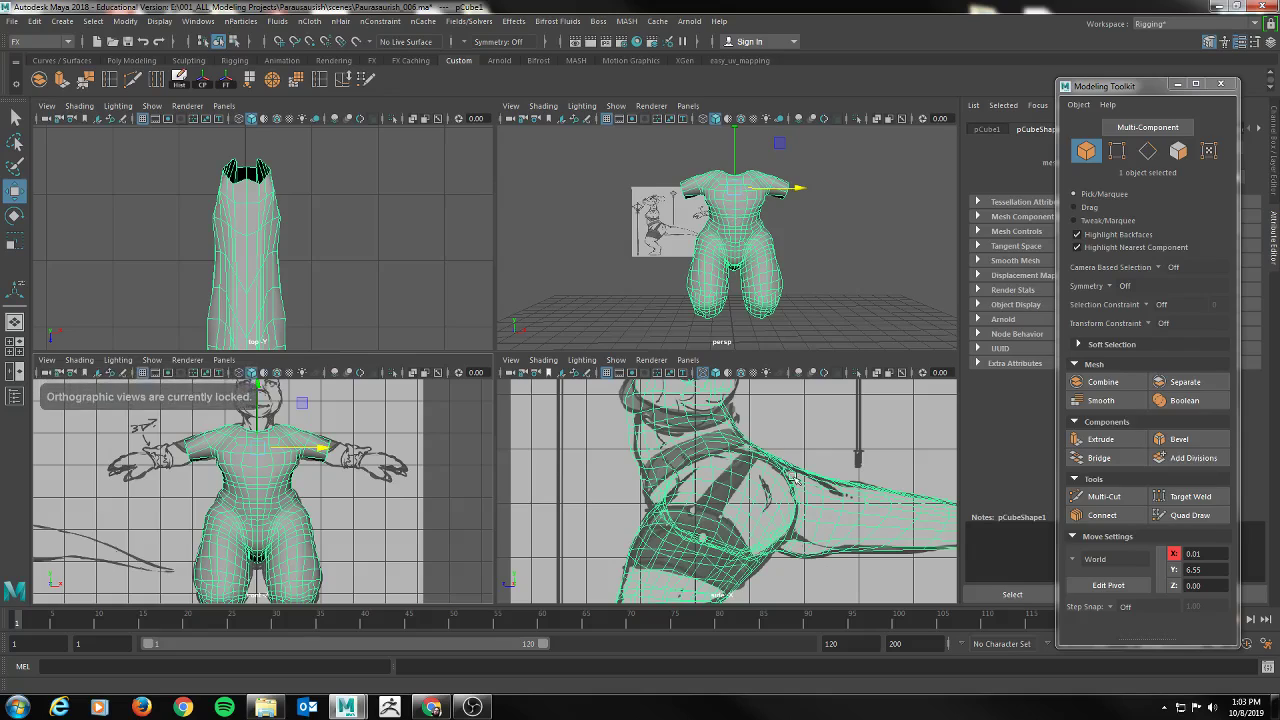
Compare the torso mesh with the reference drawing in the perspective and front views, in both wireframe and shaded display
{"action": "key", "text": "space"}
{"action": "key", "text": "space"}
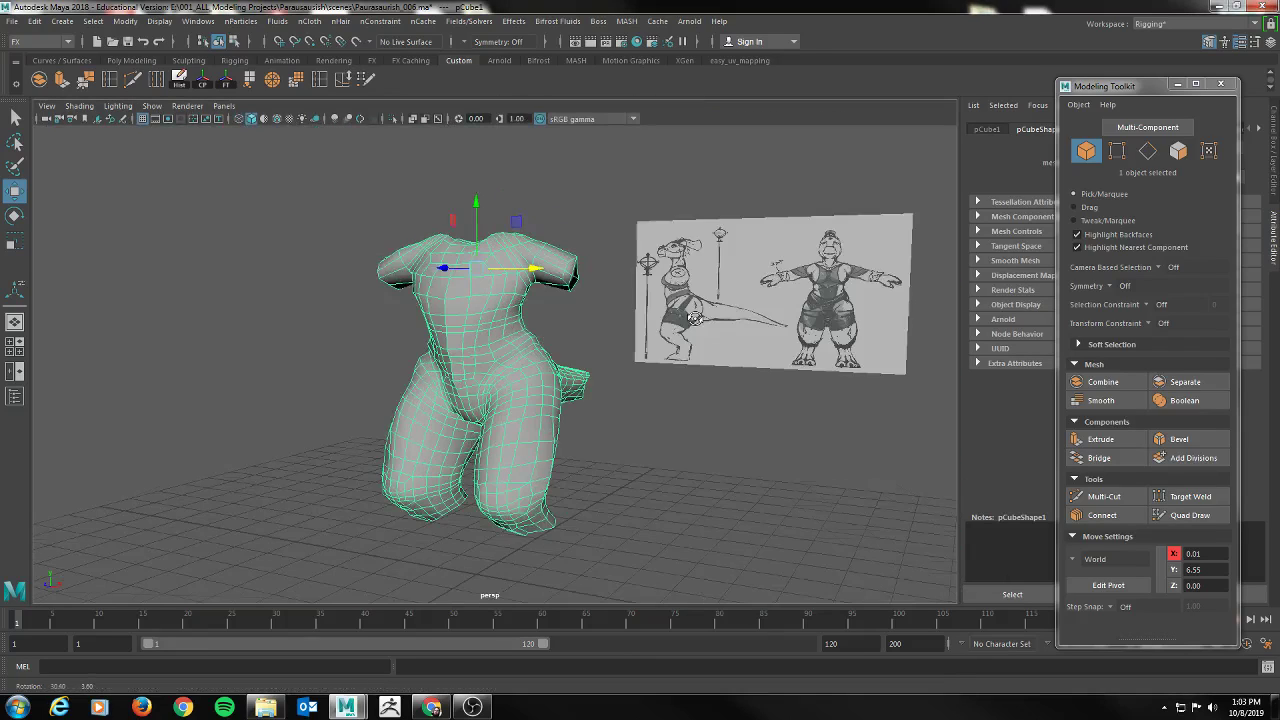
{"action": "left_click_drag", "start_coordinate": [695, 318], "coordinate": [741, 315], "text": "alt"}
{"action": "key", "text": "space"}
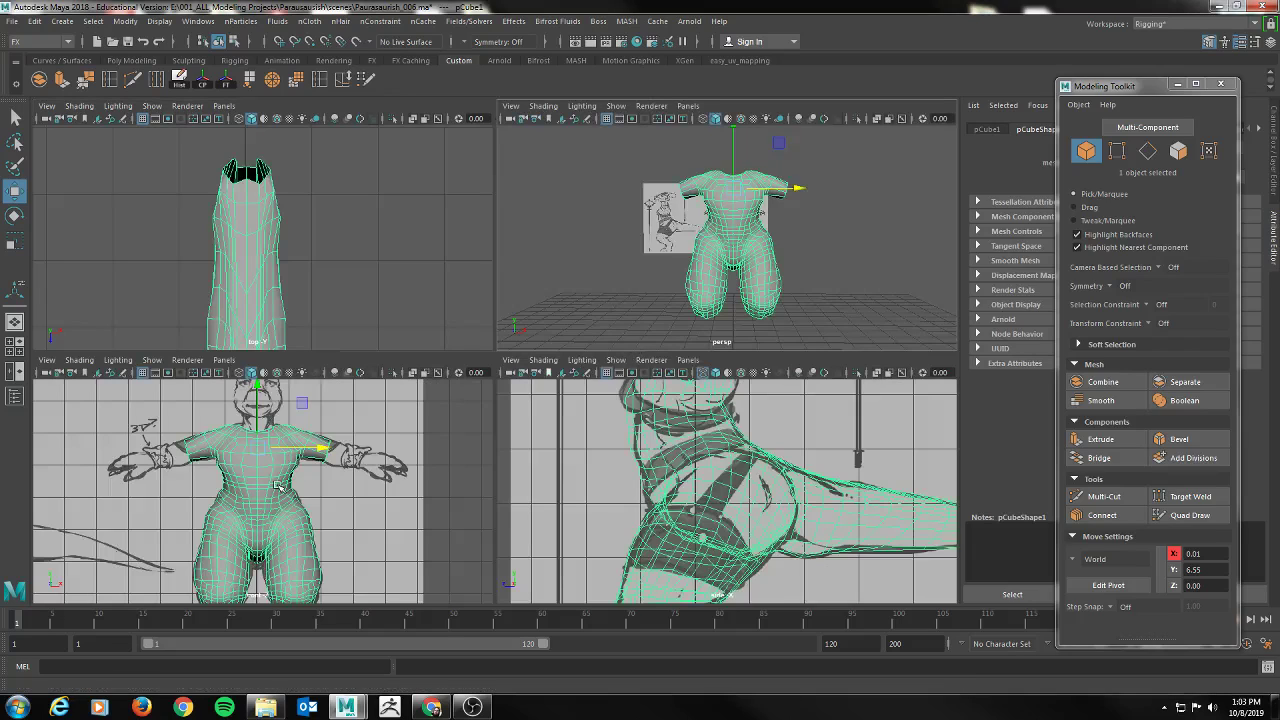
{"action": "key", "text": "space"}
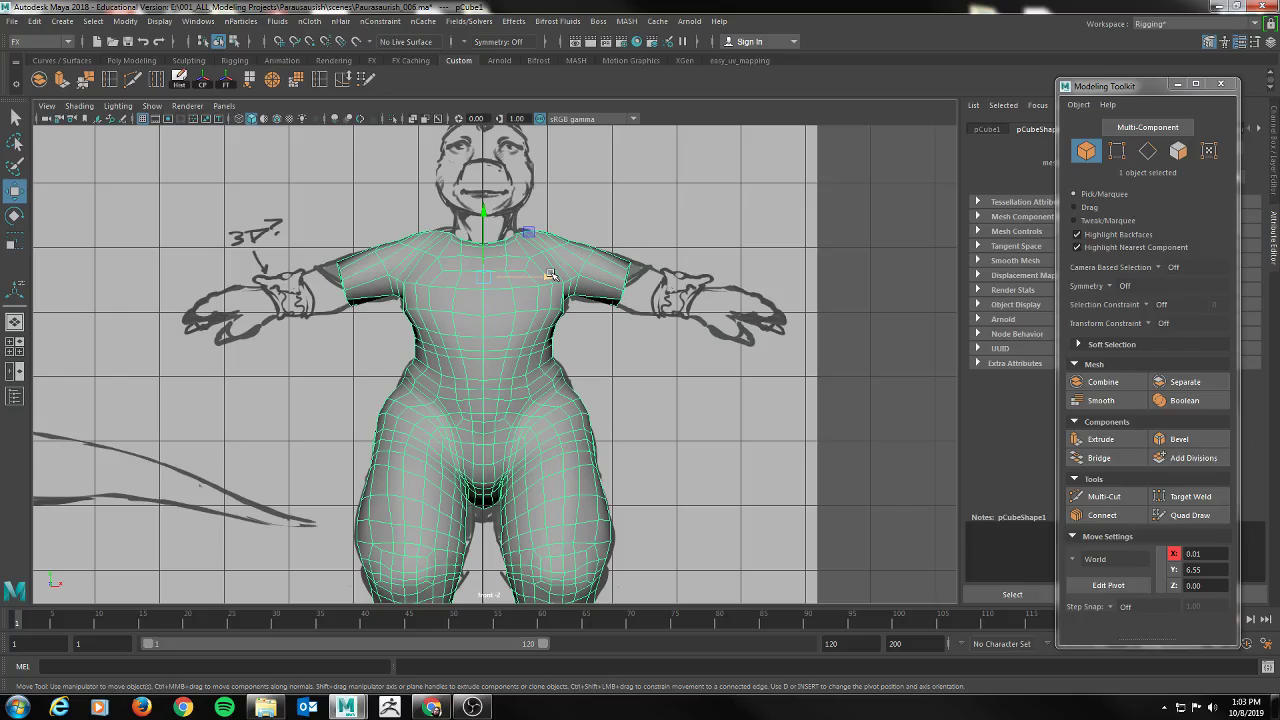
{"action": "key", "text": "4"}
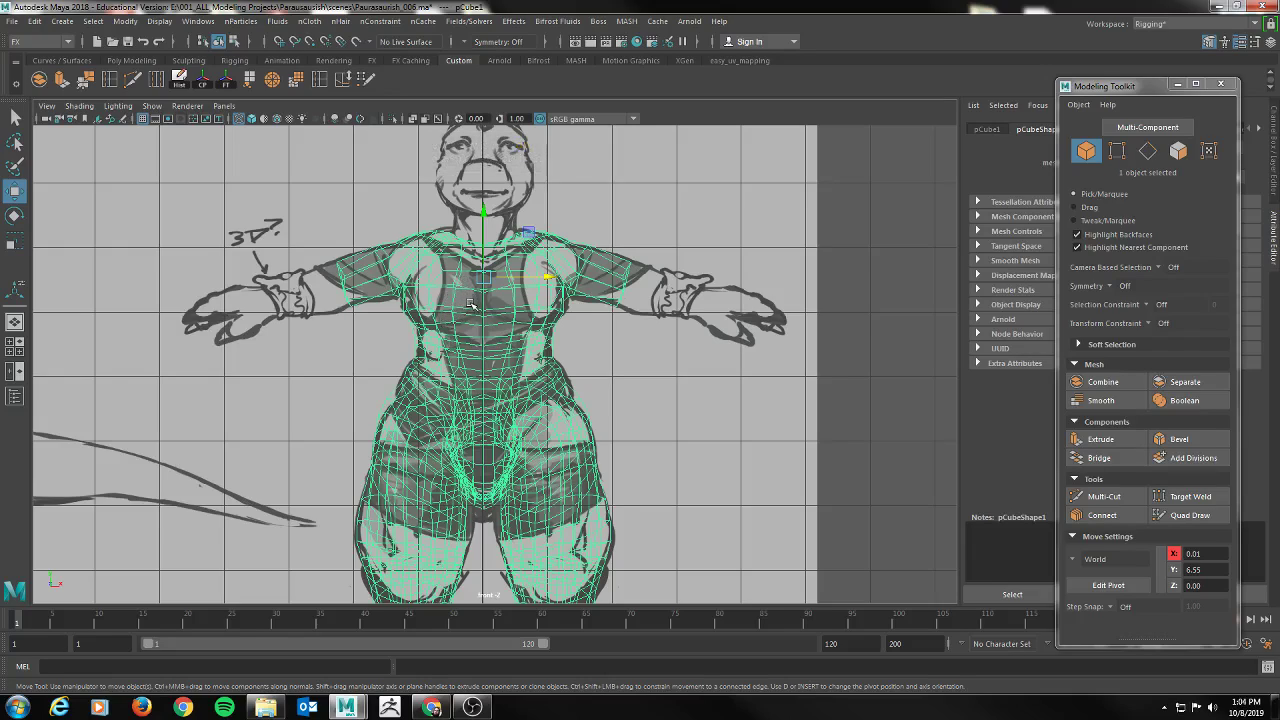
{"action": "key", "text": "5"}
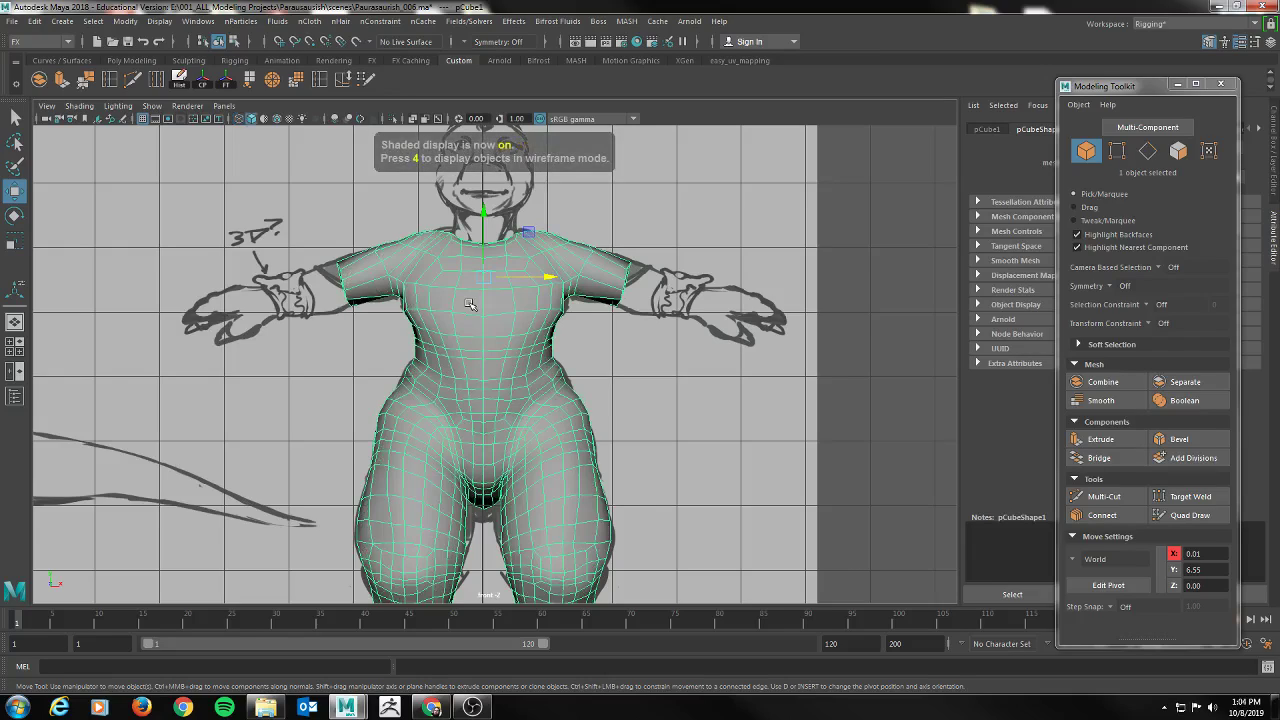
{"action": "key", "text": "space"}
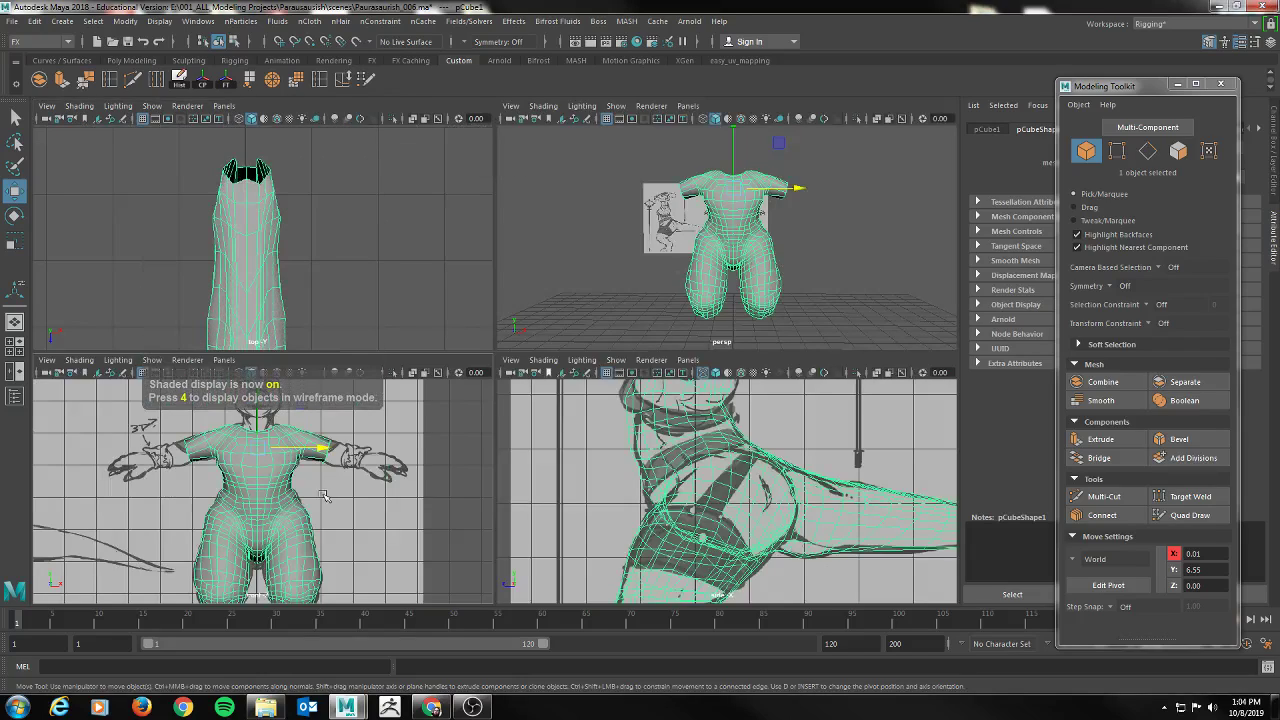
{"action": "key", "text": "space"}
{"action": "mouse_move", "coordinate": [431, 279]}
{"action": "right_mouse_down"}
{"action": "mouse_move", "coordinate": [430, 305]}
{"action": "mouse_move", "coordinate": [425, 274]}
{"action": "right_mouse_up"}
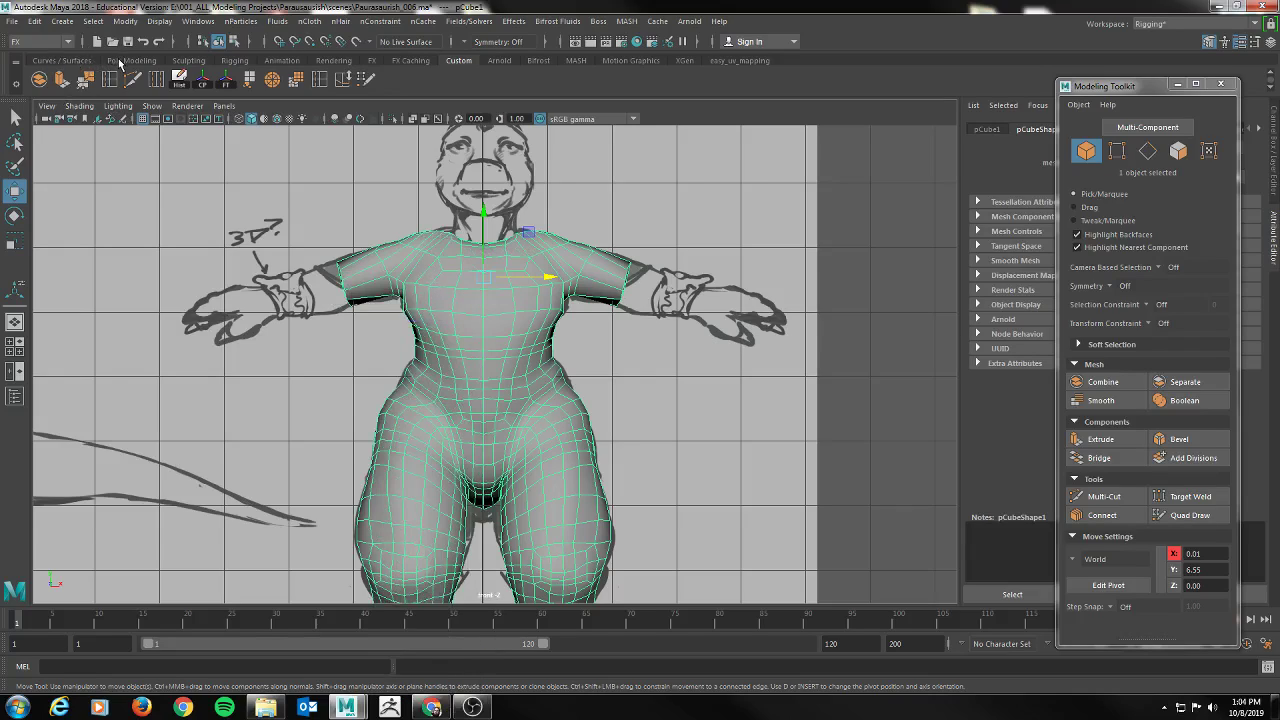
Activate the Sculpt tool on the body mesh, clear the Modeling Toolkit out of the way and open the tool's settings
{"action": "left_click", "coordinate": [185, 61]}
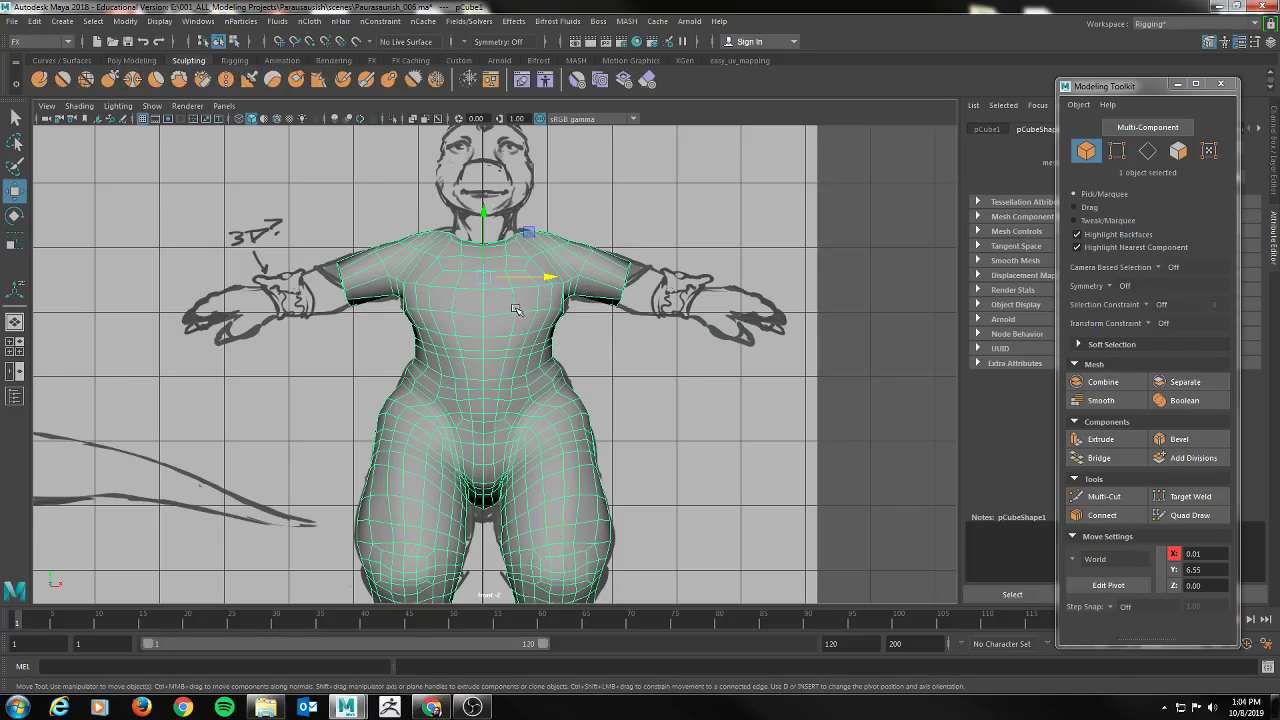
{"action": "left_click", "coordinate": [39, 79]}
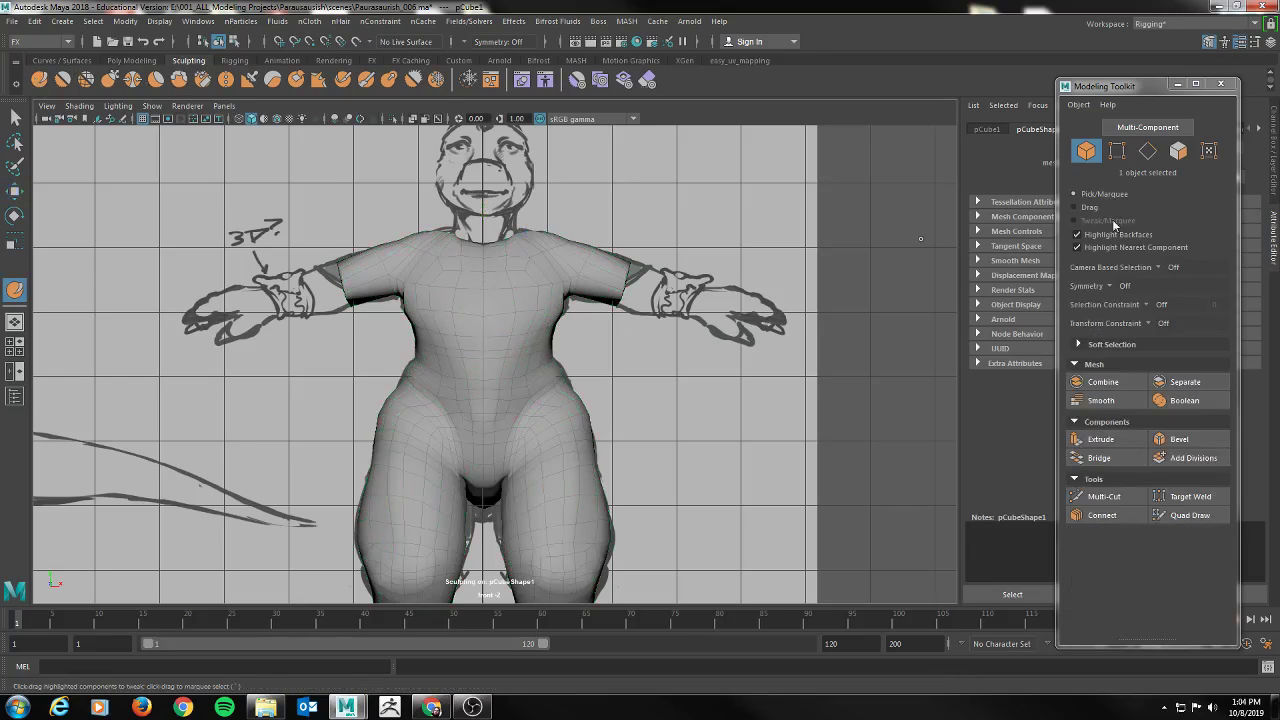
{"action": "left_click_drag", "start_coordinate": [1133, 89], "coordinate": [1279, 66]}
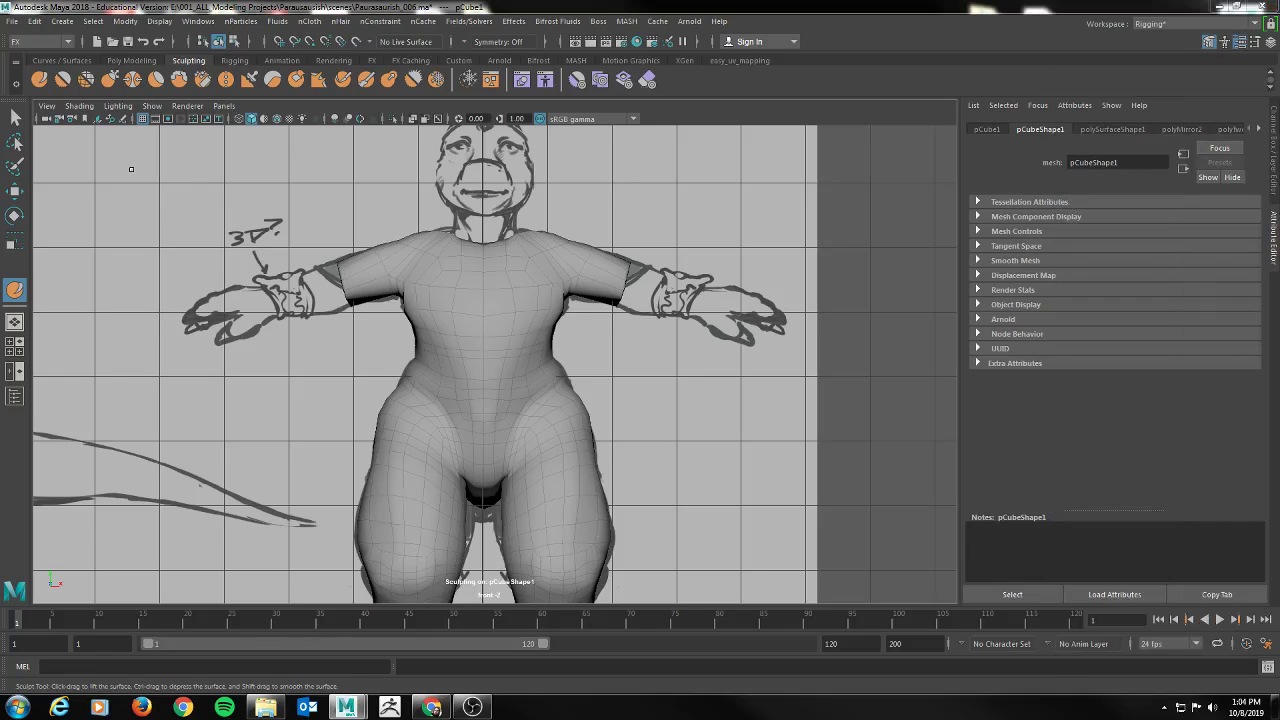
{"action": "double_click", "coordinate": [40, 83]}
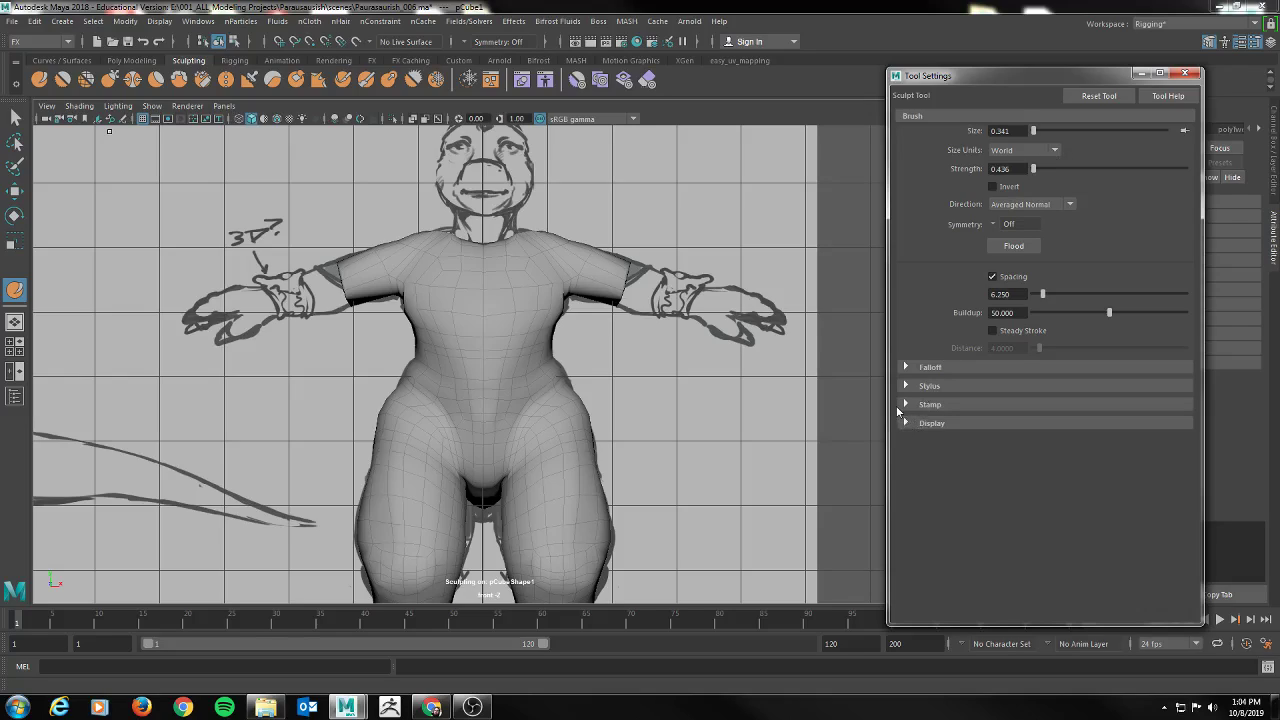
Examine the Sculpt tool's Falloff, Stylus, Stamp and Display options
{"action": "left_click", "coordinate": [906, 367]}
{"action": "left_click", "coordinate": [906, 367]}
{"action": "left_click", "coordinate": [906, 386]}
{"action": "left_click", "coordinate": [906, 386]}
{"action": "left_click", "coordinate": [906, 404]}
{"action": "left_click", "coordinate": [906, 404]}
{"action": "left_click", "coordinate": [907, 422]}
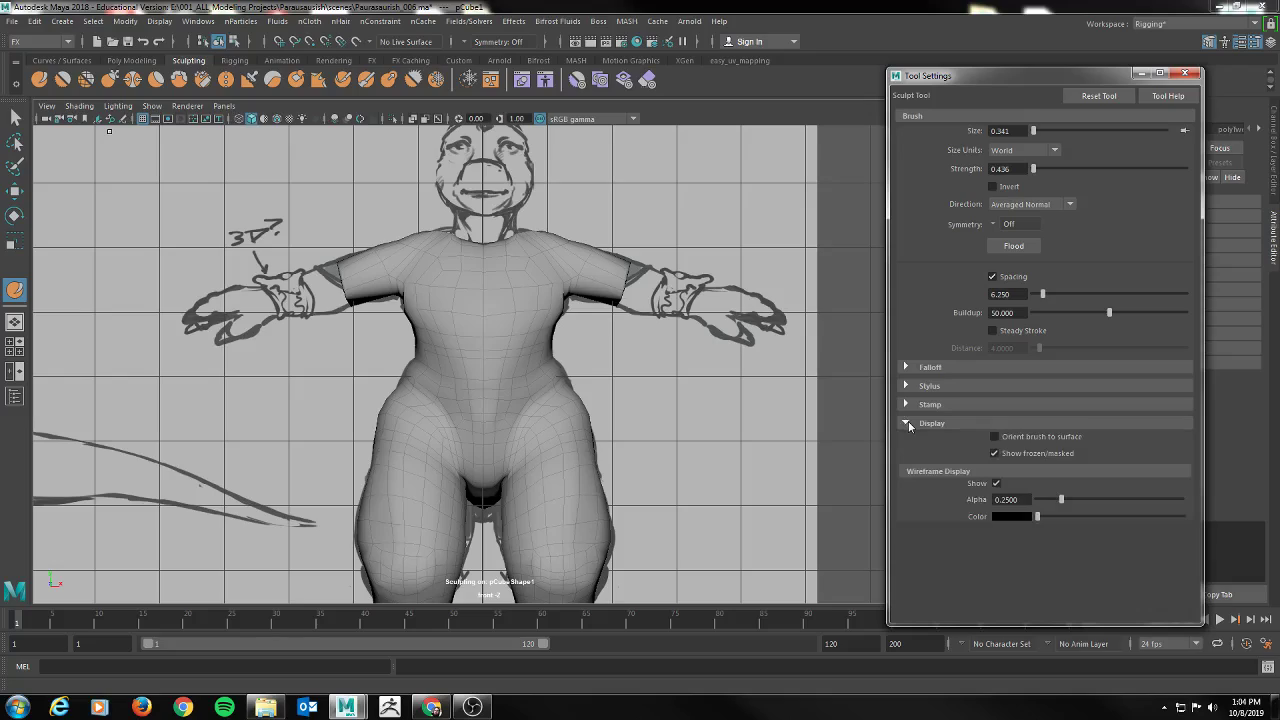
{"action": "left_click", "coordinate": [907, 422]}
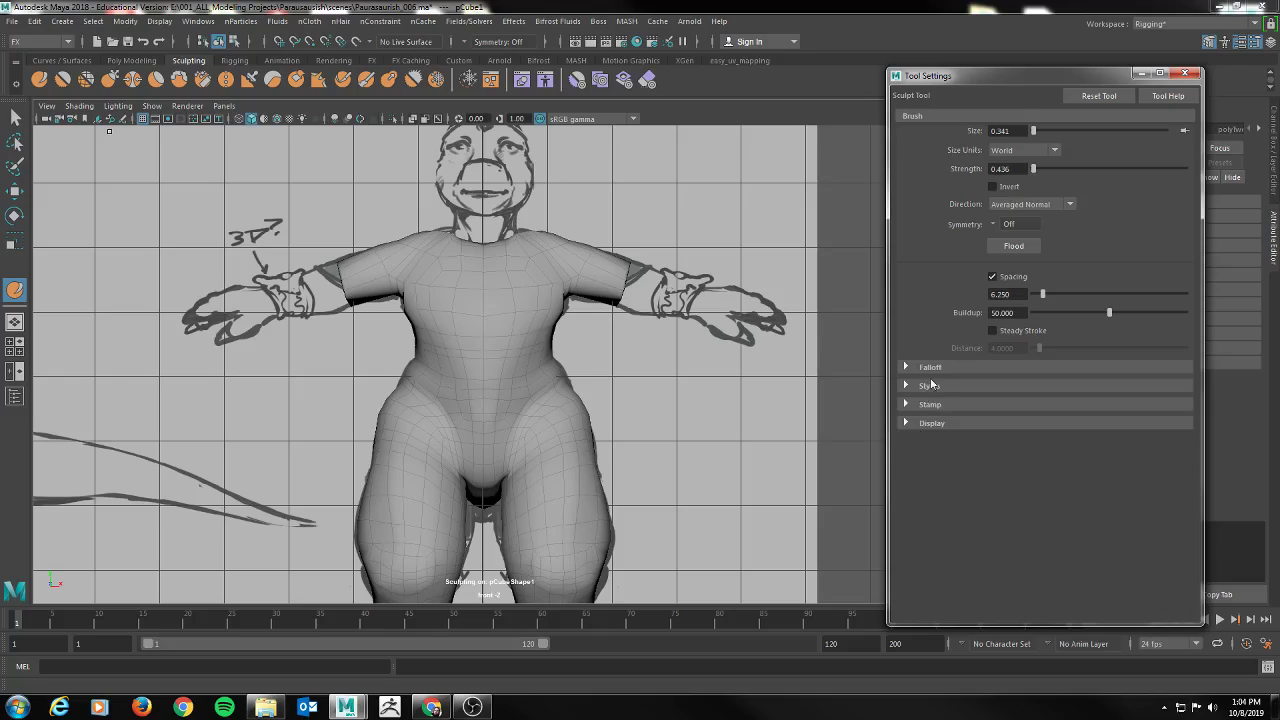
Set the sculpting symmetry to Object X and enlarge the brush to about 0.805, undoing the test stroke
{"action": "left_click", "coordinate": [993, 226]}
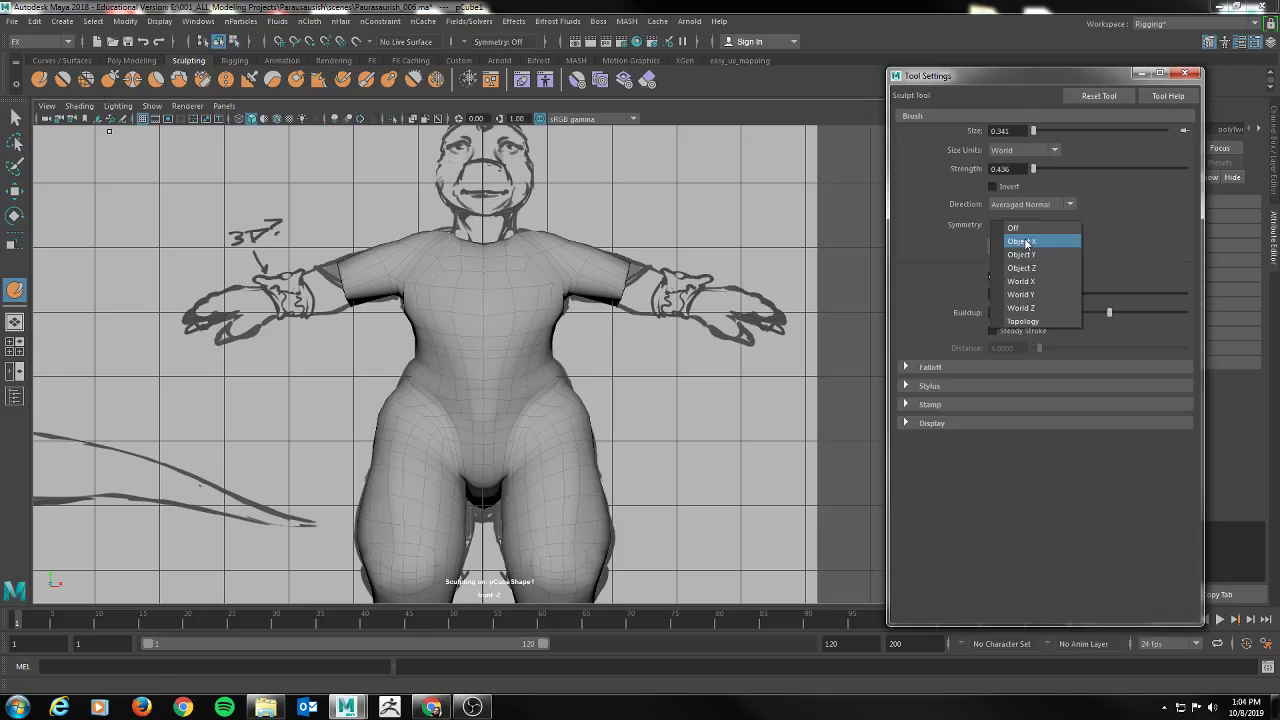
{"action": "left_click", "coordinate": [1025, 244]}
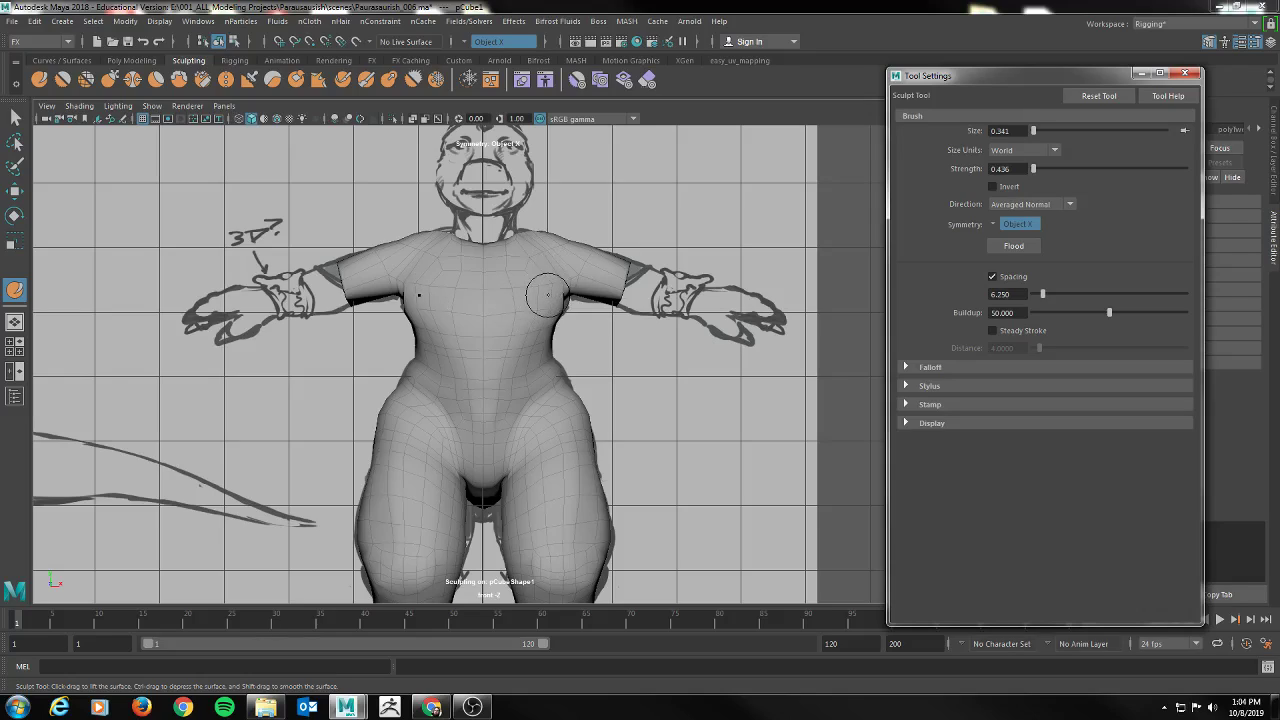
{"action": "key", "text": "b"}
{"action": "left_click_drag", "start_coordinate": [547, 295], "coordinate": [578, 295]}
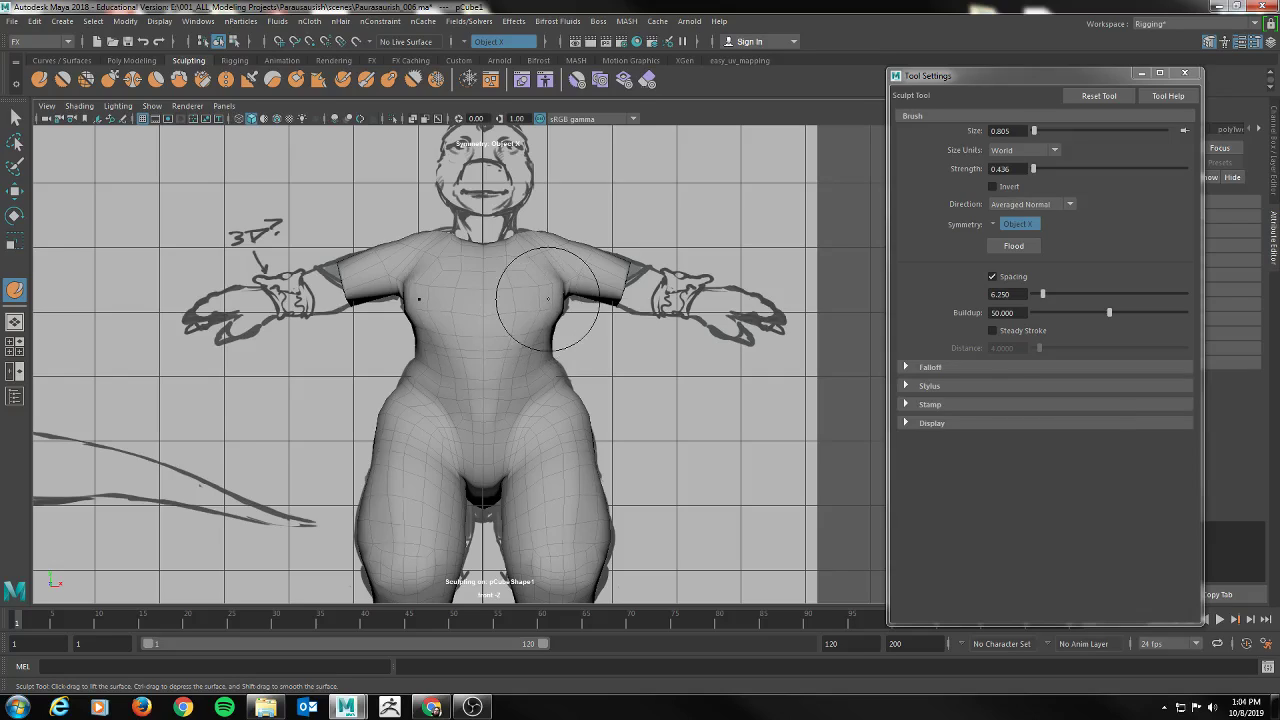
{"action": "key", "text": "ctrl+z"}
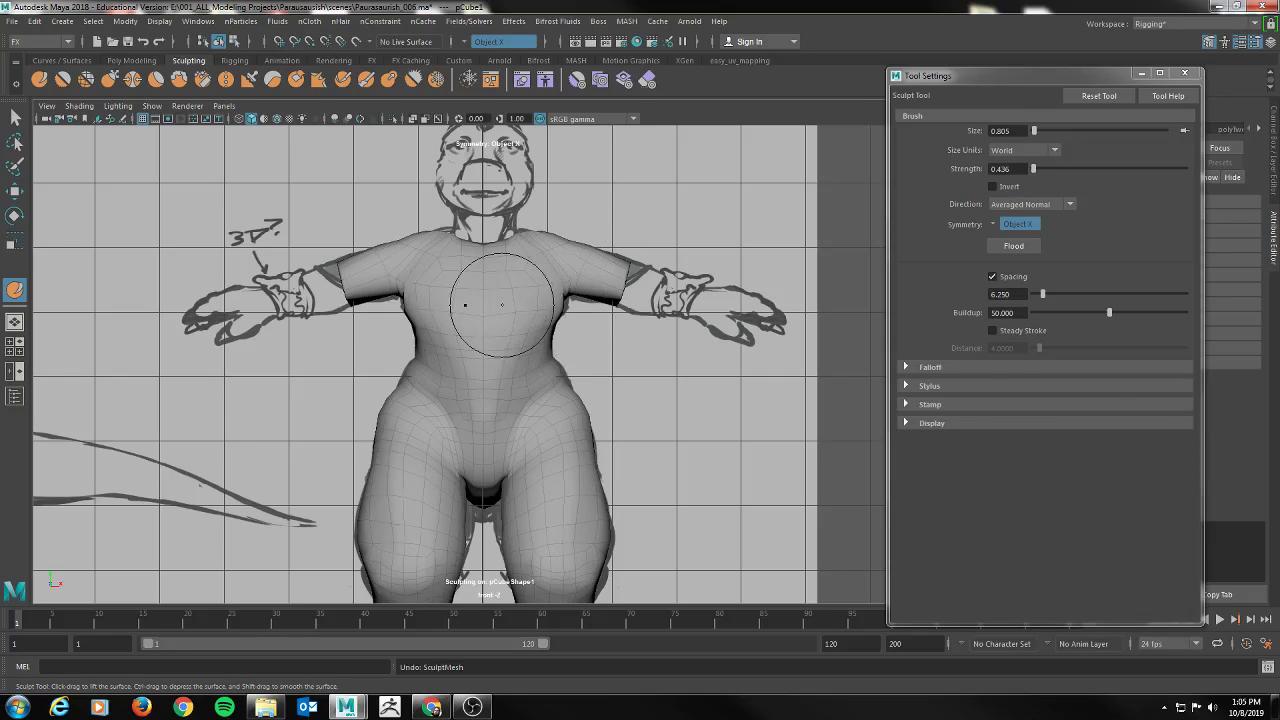
Reshape the waist and upper hips in the front view with the Grab tool at a brush size of about 0.97
{"action": "left_click", "coordinate": [109, 81]}
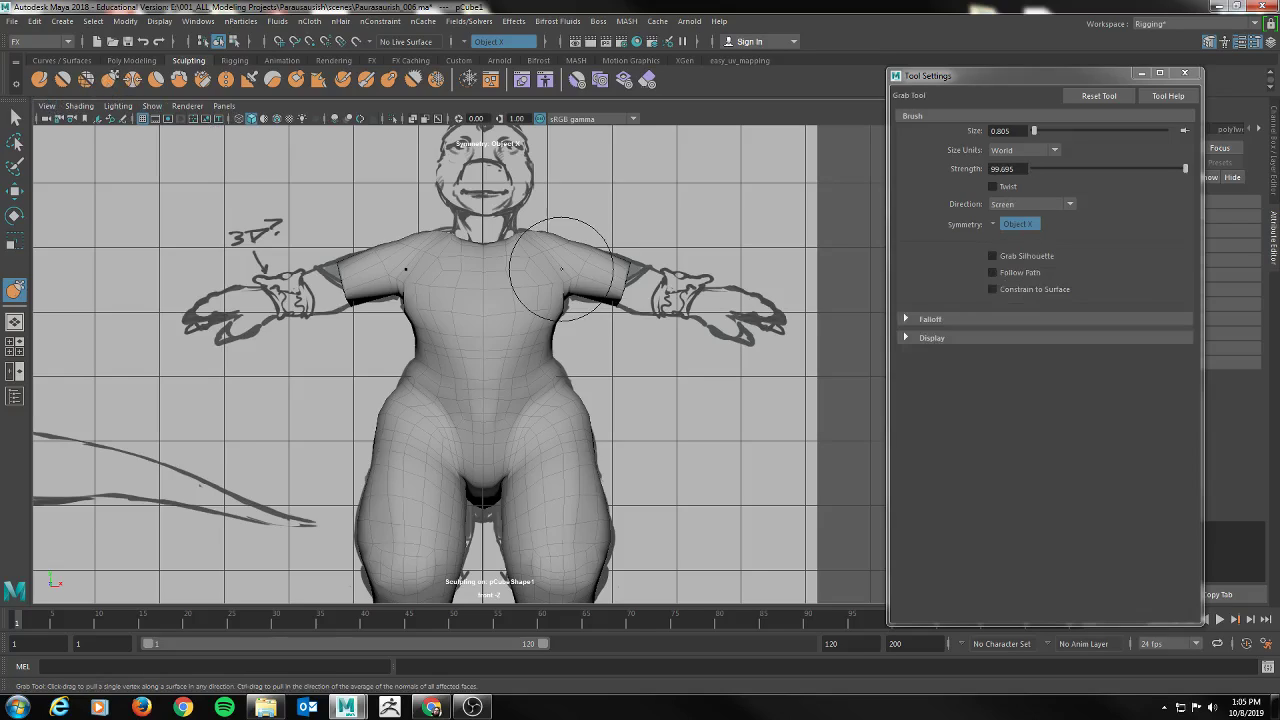
{"action": "key", "text": "b"}
{"action": "mouse_move", "coordinate": [537, 307]}
{"action": "left_mouse_down"}
{"action": "mouse_move", "coordinate": [548, 307]}
{"action": "mouse_move", "coordinate": [539, 315]}
{"action": "left_mouse_up"}
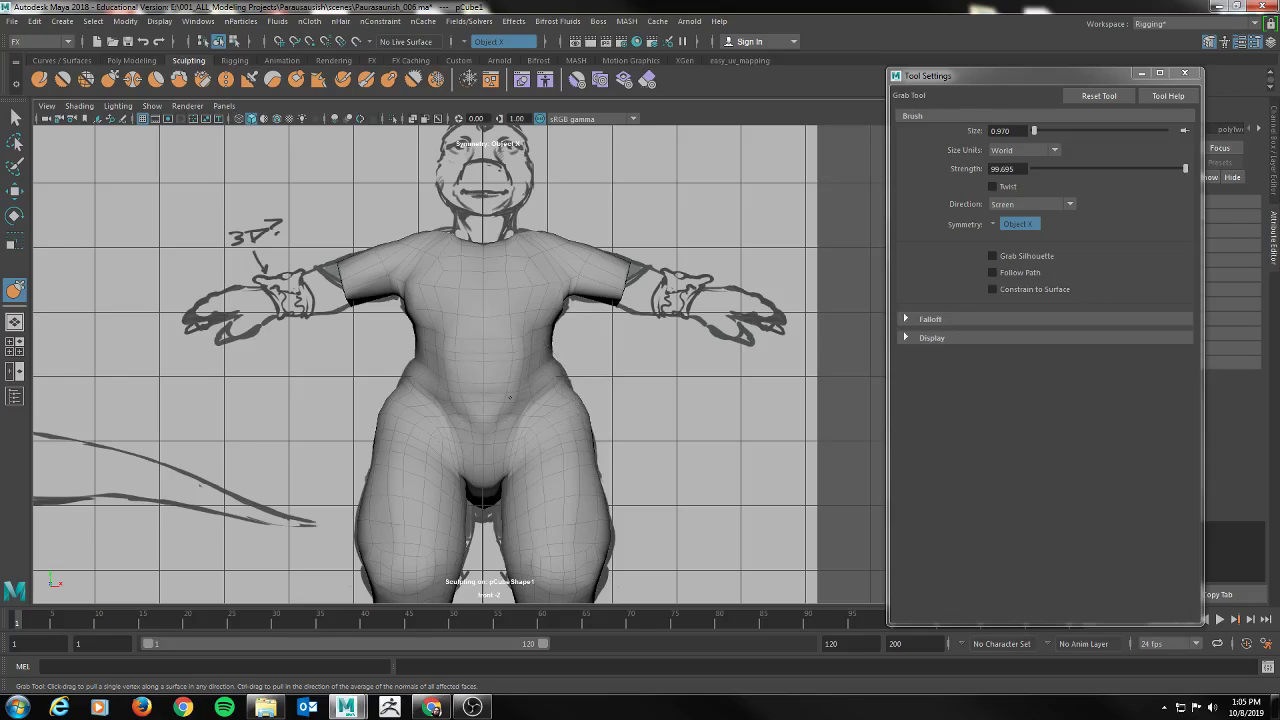
{"action": "left_click_drag", "start_coordinate": [514, 397], "coordinate": [521, 397]}
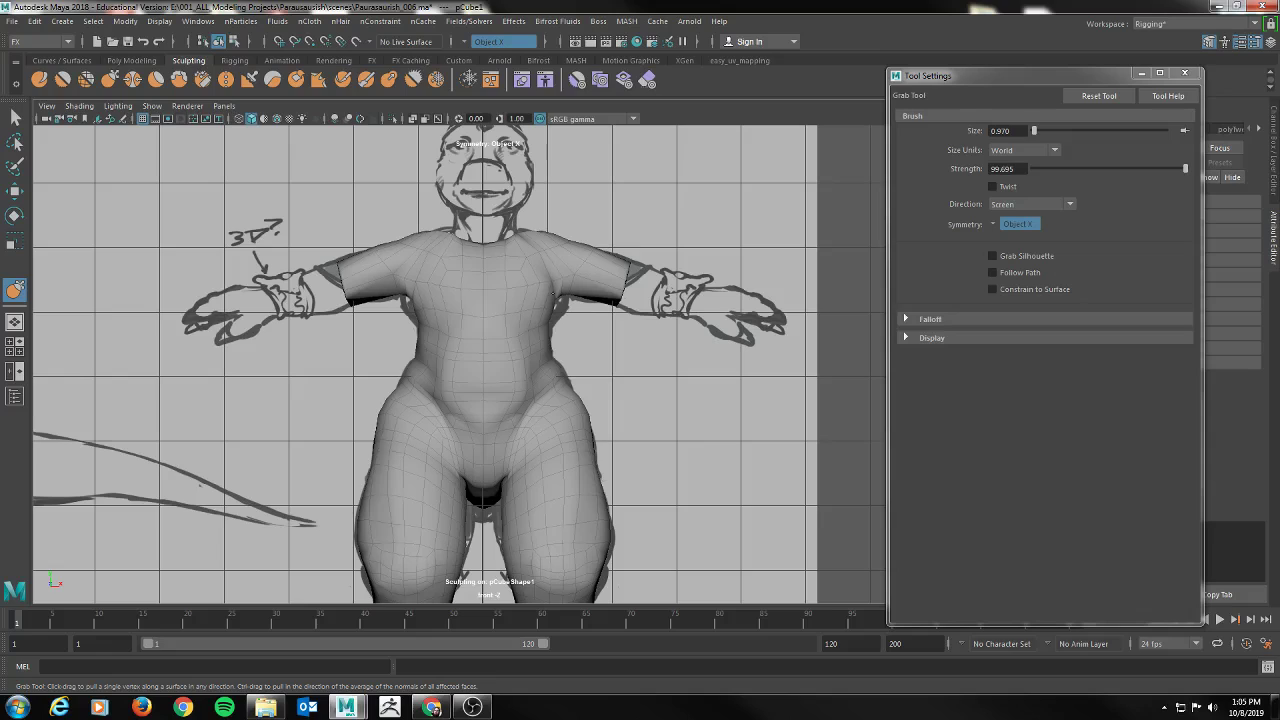
Smooth the torso and belly surface in the perspective view with the Relax tool, working from several angles
{"action": "key", "text": "space"}
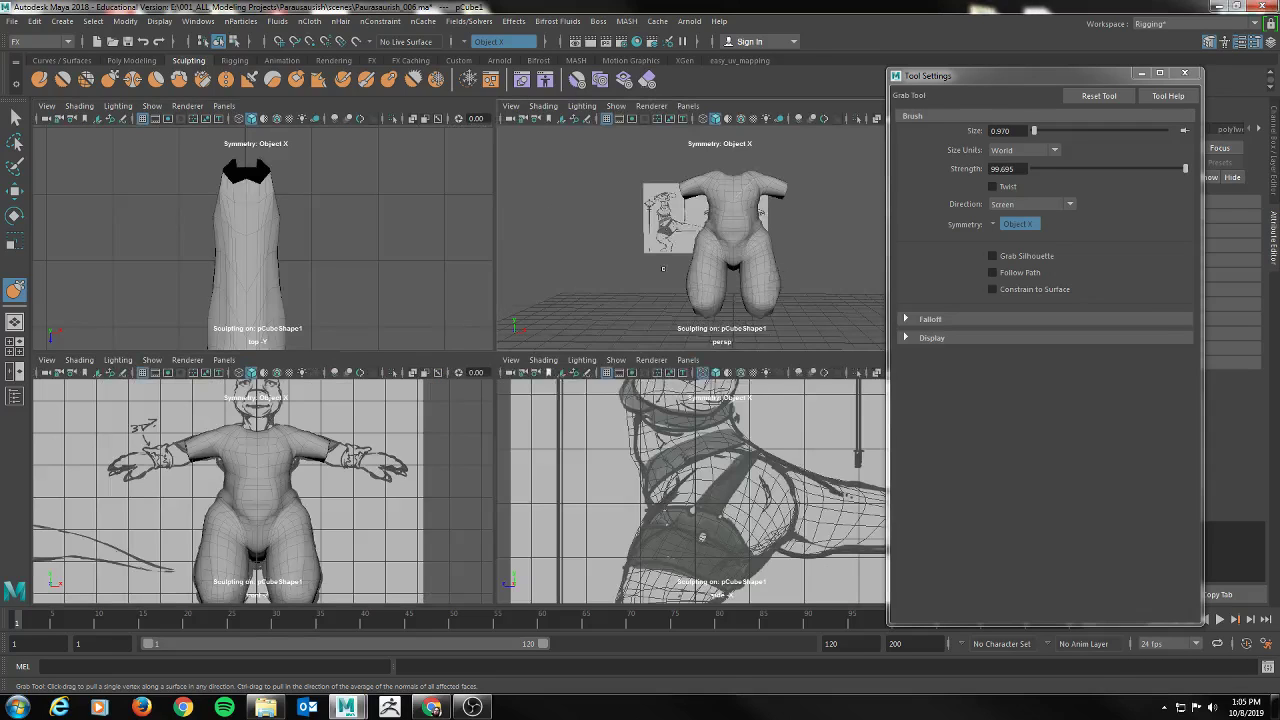
{"action": "key", "text": "space"}
{"action": "left_click_drag", "start_coordinate": [662, 268], "coordinate": [490, 311], "text": "alt"}
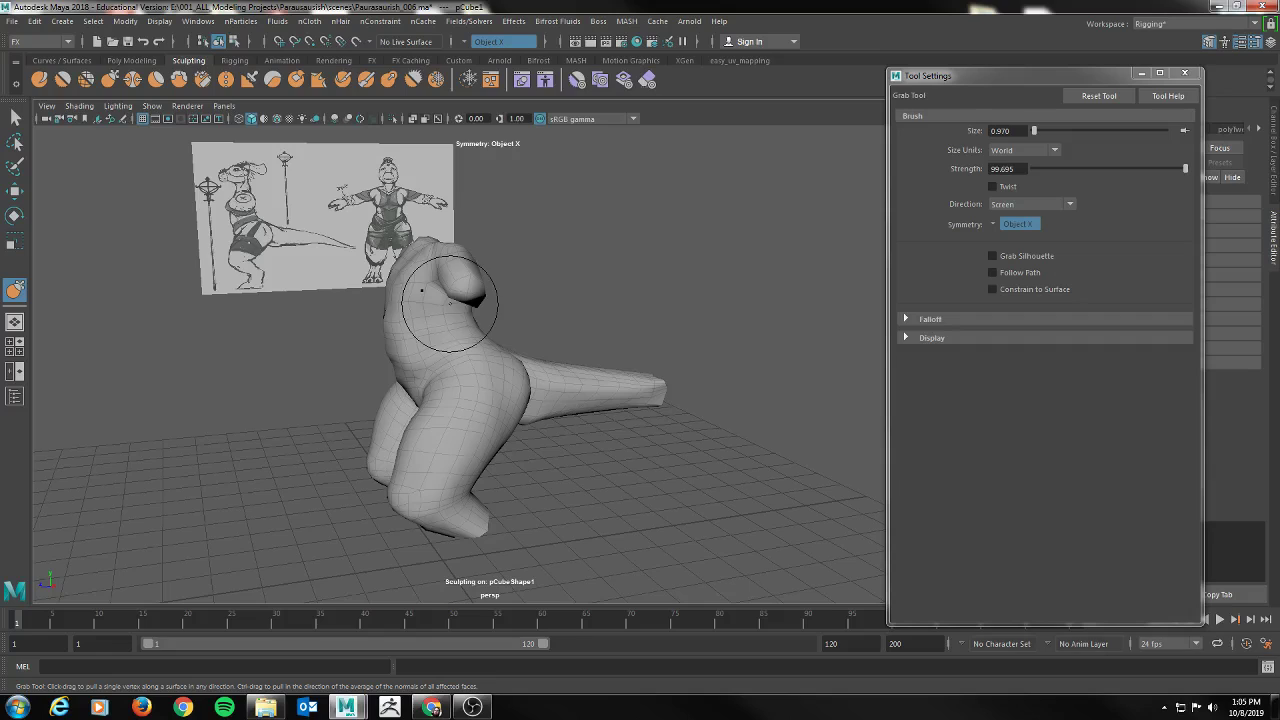
{"action": "mouse_move", "coordinate": [554, 302]}
{"action": "left_mouse_down", "text": "alt"}
{"action": "mouse_move", "coordinate": [600, 297]}
{"action": "mouse_move", "coordinate": [535, 295]}
{"action": "mouse_move", "coordinate": [550, 296]}
{"action": "left_mouse_up", "text": "alt"}
{"action": "left_click_drag", "start_coordinate": [470, 298], "coordinate": [556, 301], "text": "alt"}
{"action": "left_click_drag", "start_coordinate": [390, 320], "coordinate": [430, 250], "text": "alt"}
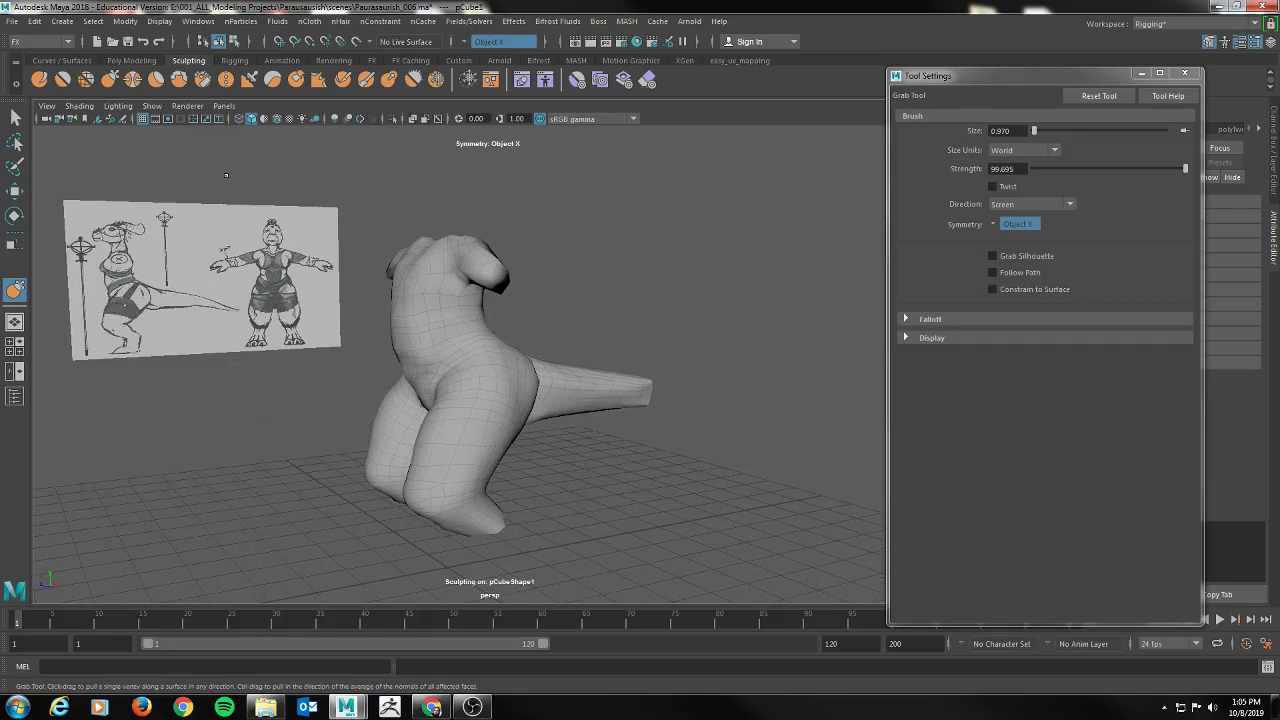
{"action": "left_click", "coordinate": [85, 80]}
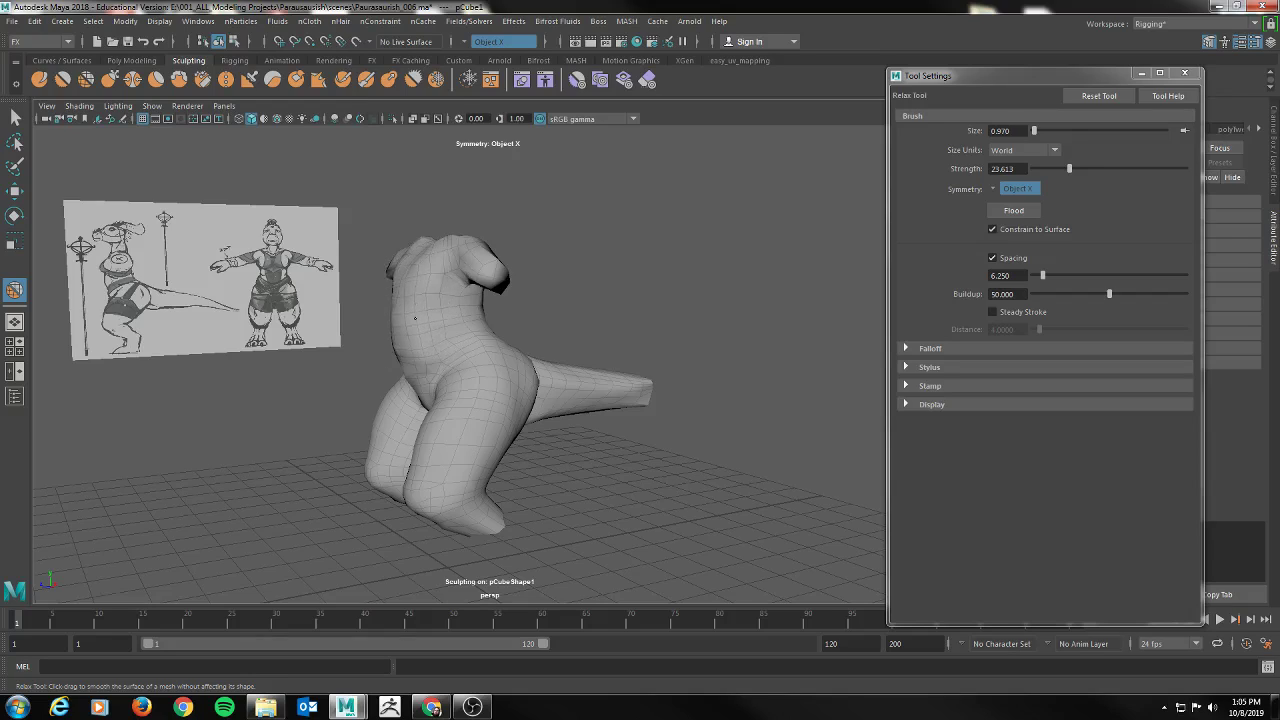
{"action": "left_click_drag", "start_coordinate": [396, 337], "coordinate": [640, 298], "text": "alt"}
{"action": "left_click_drag", "start_coordinate": [462, 330], "coordinate": [569, 313], "text": "alt"}
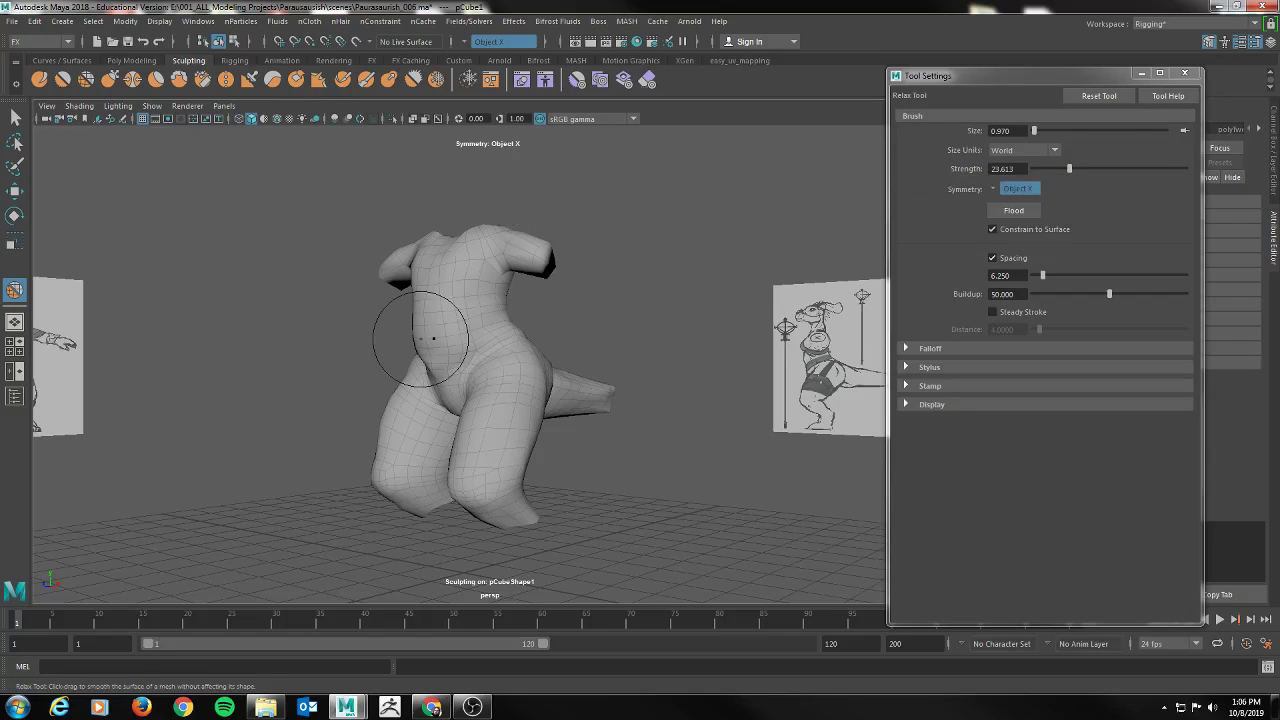
{"action": "mouse_move", "coordinate": [520, 370]}
{"action": "left_mouse_down", "text": "alt"}
{"action": "mouse_move", "coordinate": [380, 380]}
{"action": "mouse_move", "coordinate": [372, 400]}
{"action": "mouse_move", "coordinate": [426, 312]}
{"action": "left_mouse_up", "text": "alt"}
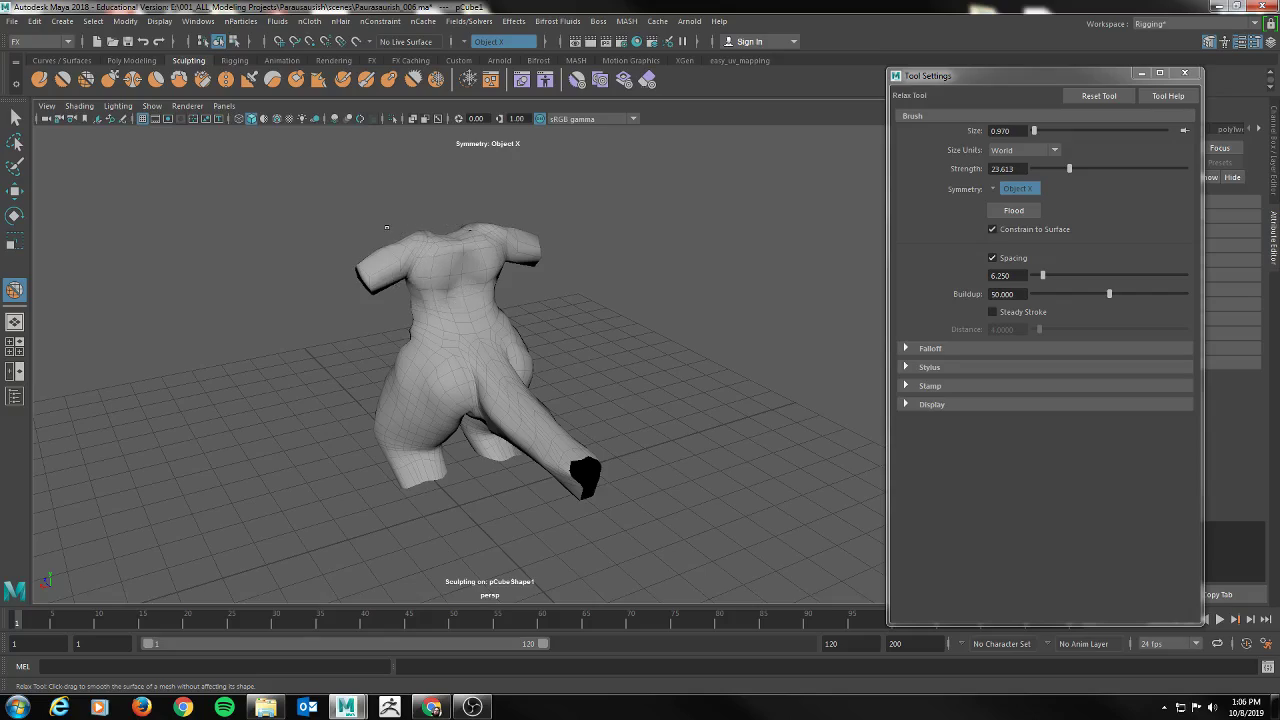
Shape the back and sides of the upper torso with the Grab tool in the perspective view
{"action": "left_click", "coordinate": [109, 79]}
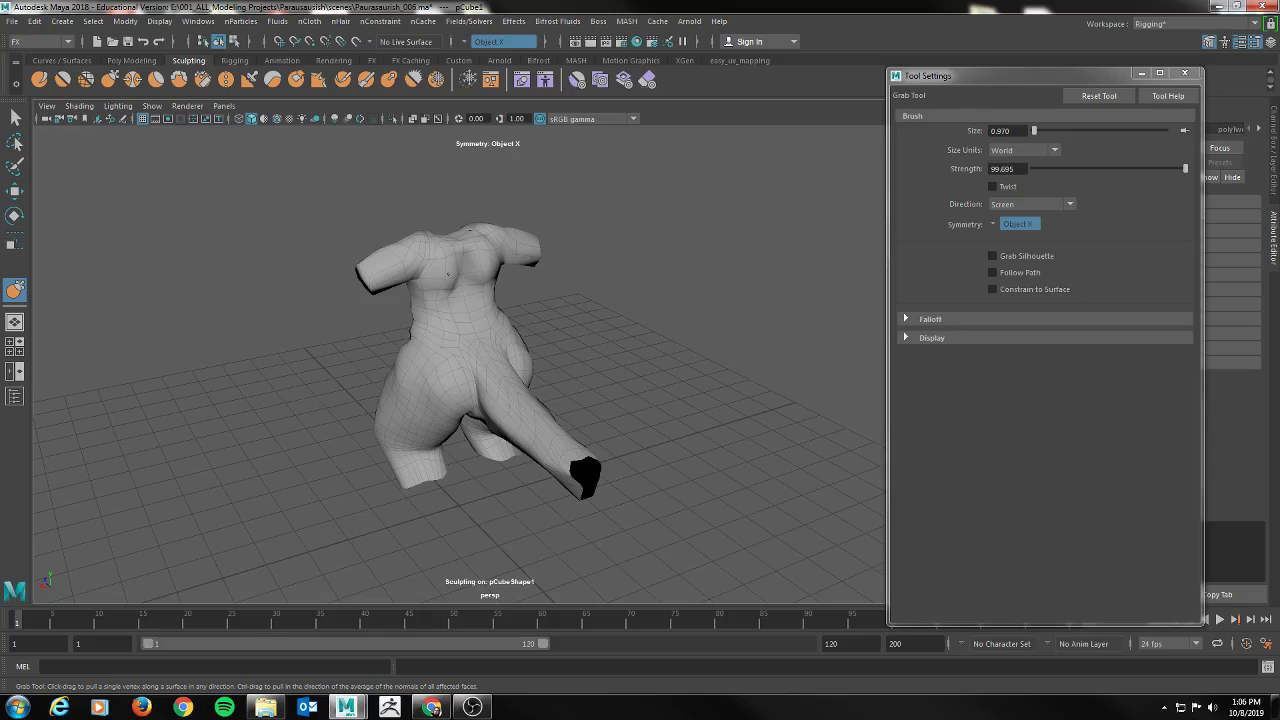
{"action": "mouse_move", "coordinate": [503, 288]}
{"action": "left_mouse_down", "text": "alt"}
{"action": "mouse_move", "coordinate": [626, 277]}
{"action": "mouse_move", "coordinate": [487, 274]}
{"action": "mouse_move", "coordinate": [650, 300]}
{"action": "mouse_move", "coordinate": [666, 349]}
{"action": "mouse_move", "coordinate": [609, 371]}
{"action": "mouse_move", "coordinate": [560, 363]}
{"action": "mouse_move", "coordinate": [462, 306]}
{"action": "left_mouse_up", "text": "alt"}
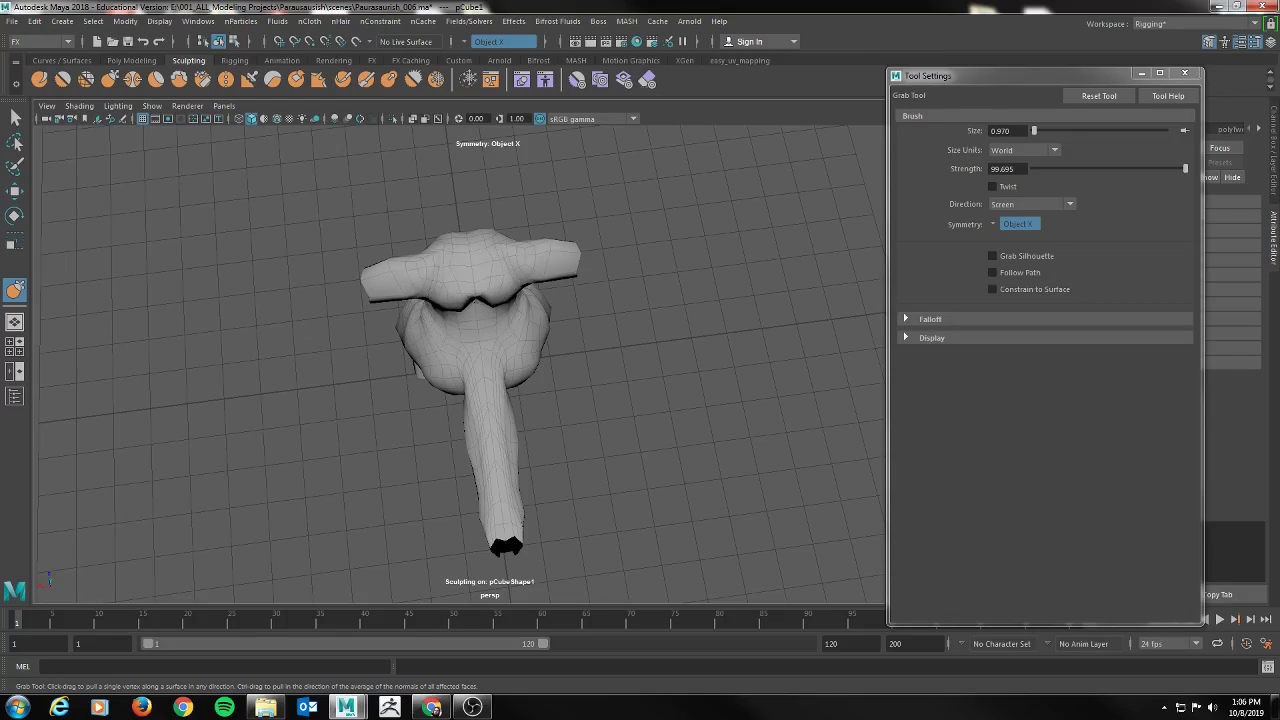
{"action": "left_click_drag", "start_coordinate": [473, 303], "coordinate": [672, 288], "text": "alt"}
{"action": "left_click_drag", "start_coordinate": [474, 282], "coordinate": [562, 309], "text": "alt"}
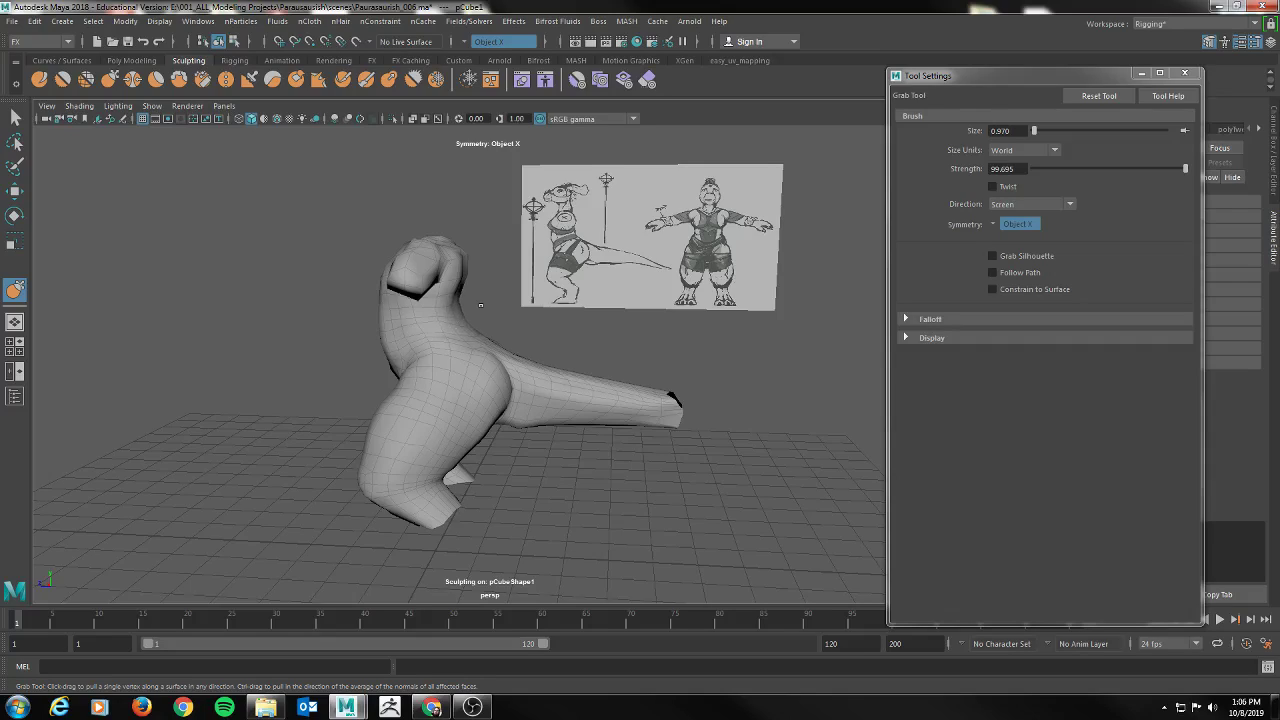
{"action": "left_click_drag", "start_coordinate": [290, 393], "coordinate": [303, 394], "text": "alt"}
Compare the reshaped torso with the side reference drawing and examine its belly and hips from the front in perspective
{"action": "key", "text": "space"}
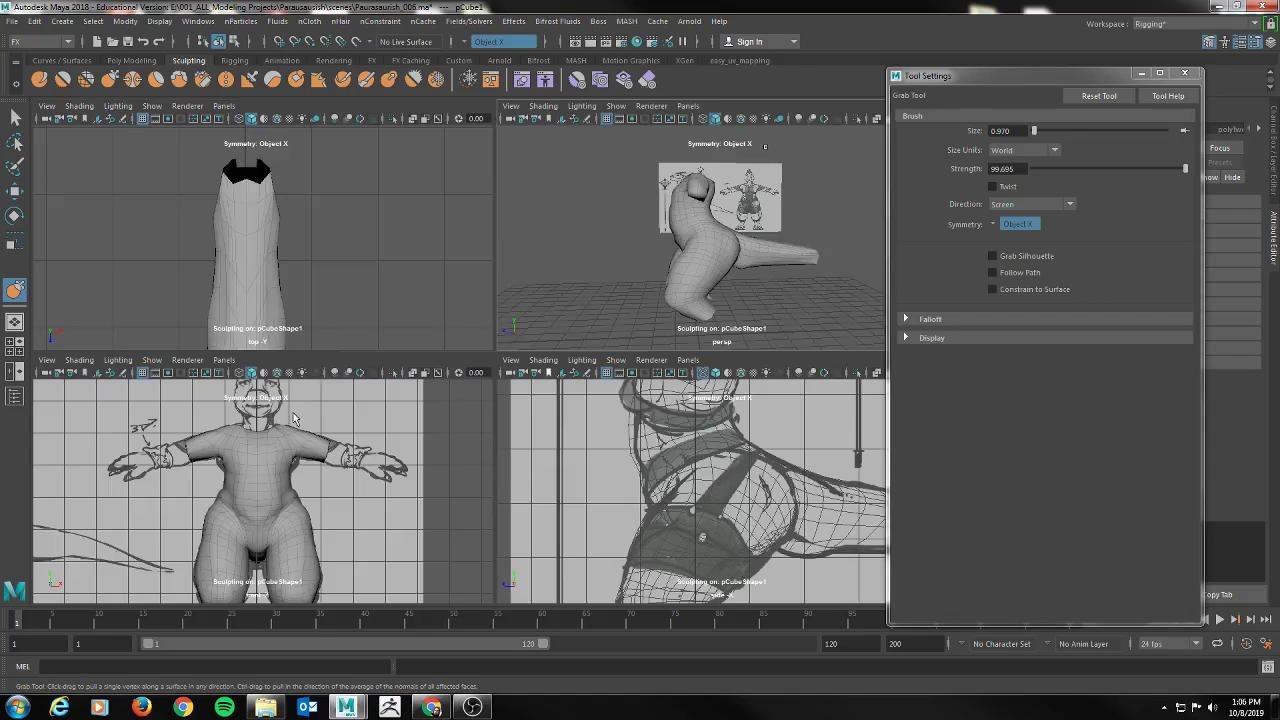
{"action": "key", "text": "space"}
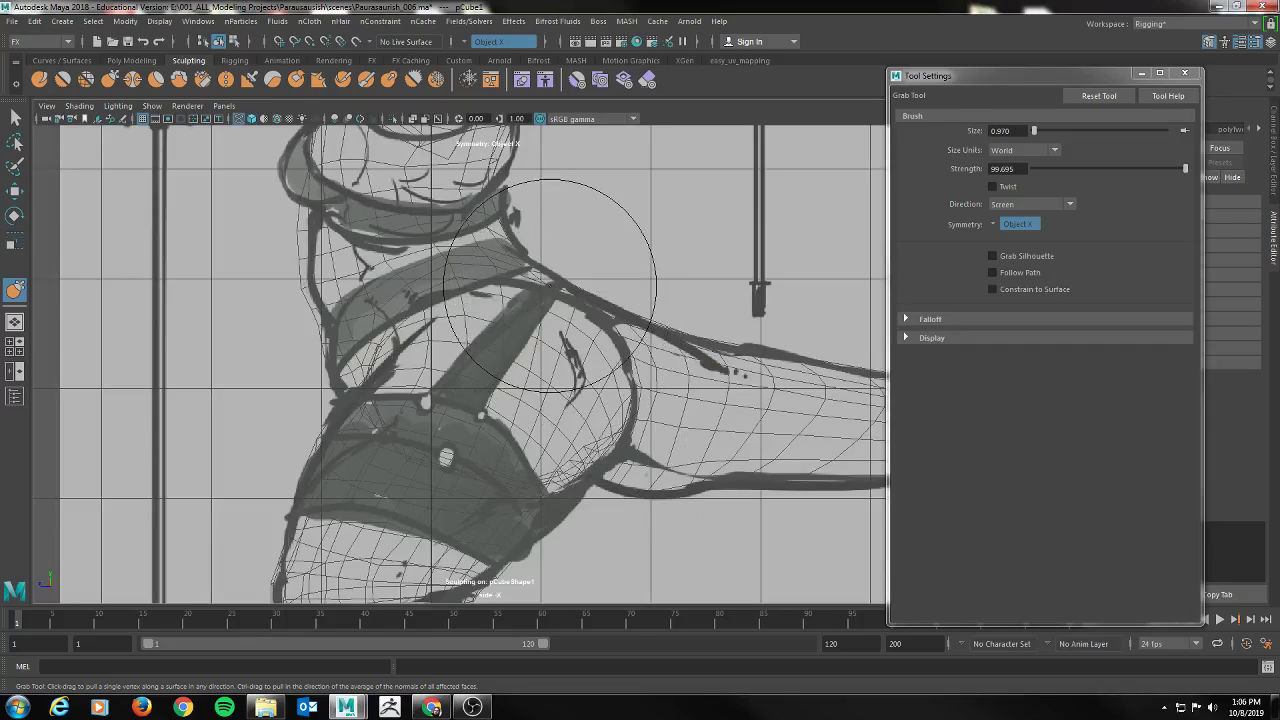
{"action": "left_click_drag", "start_coordinate": [540, 265], "coordinate": [533, 340], "text": "alt"}
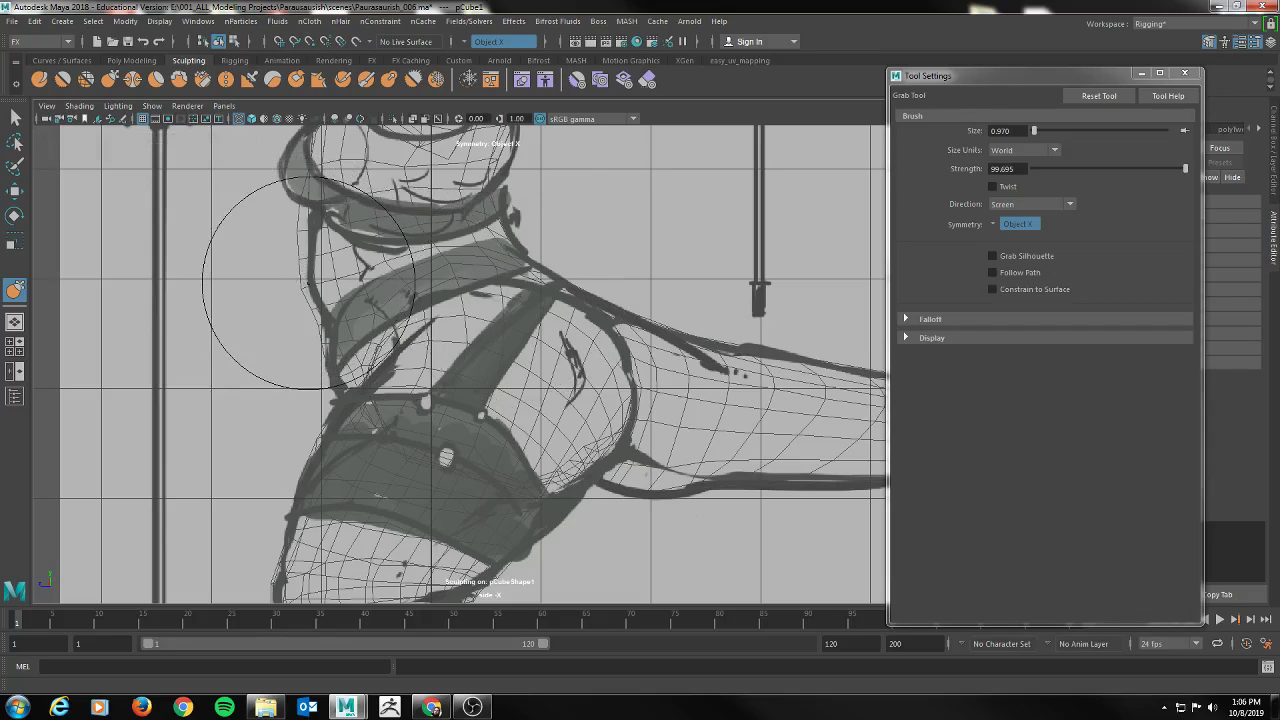
{"action": "key", "text": "space"}
{"action": "key", "text": "space"}
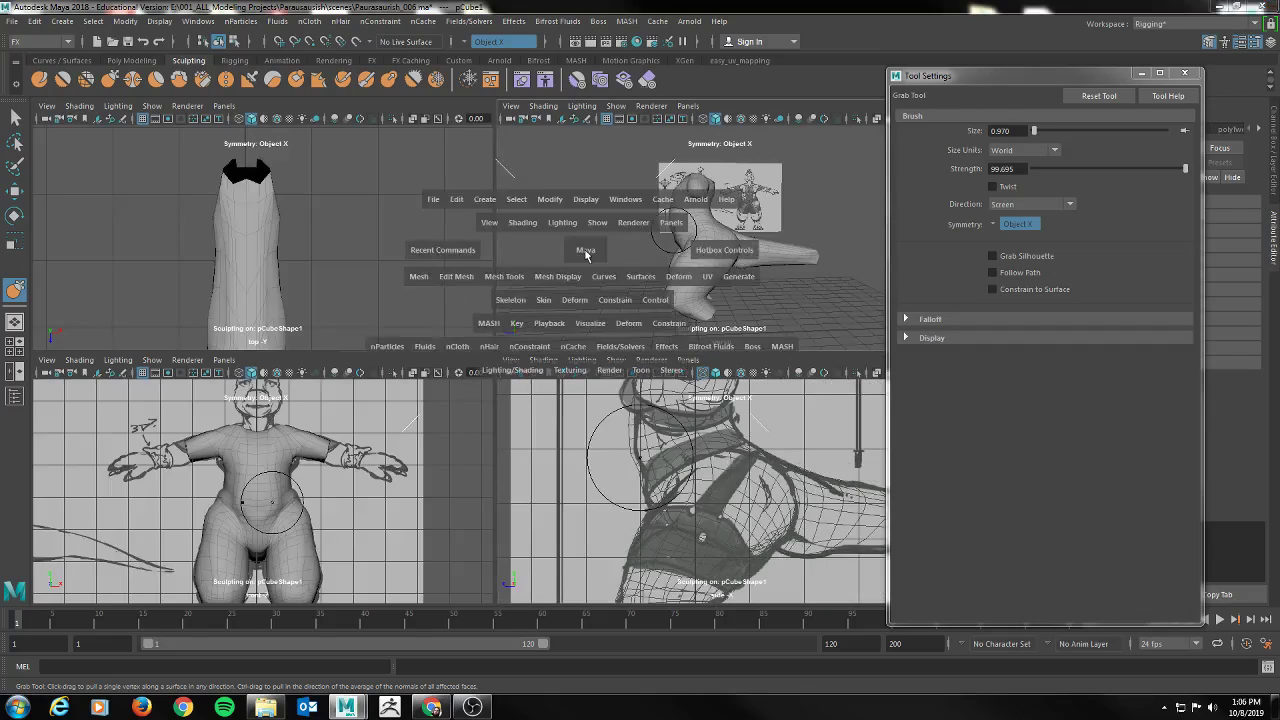
{"action": "key", "text": "space"}
{"action": "mouse_move", "coordinate": [459, 305]}
{"action": "left_mouse_down", "text": "alt"}
{"action": "mouse_move", "coordinate": [623, 314]}
{"action": "mouse_move", "coordinate": [652, 300]}
{"action": "mouse_move", "coordinate": [621, 308]}
{"action": "left_mouse_up", "text": "alt"}
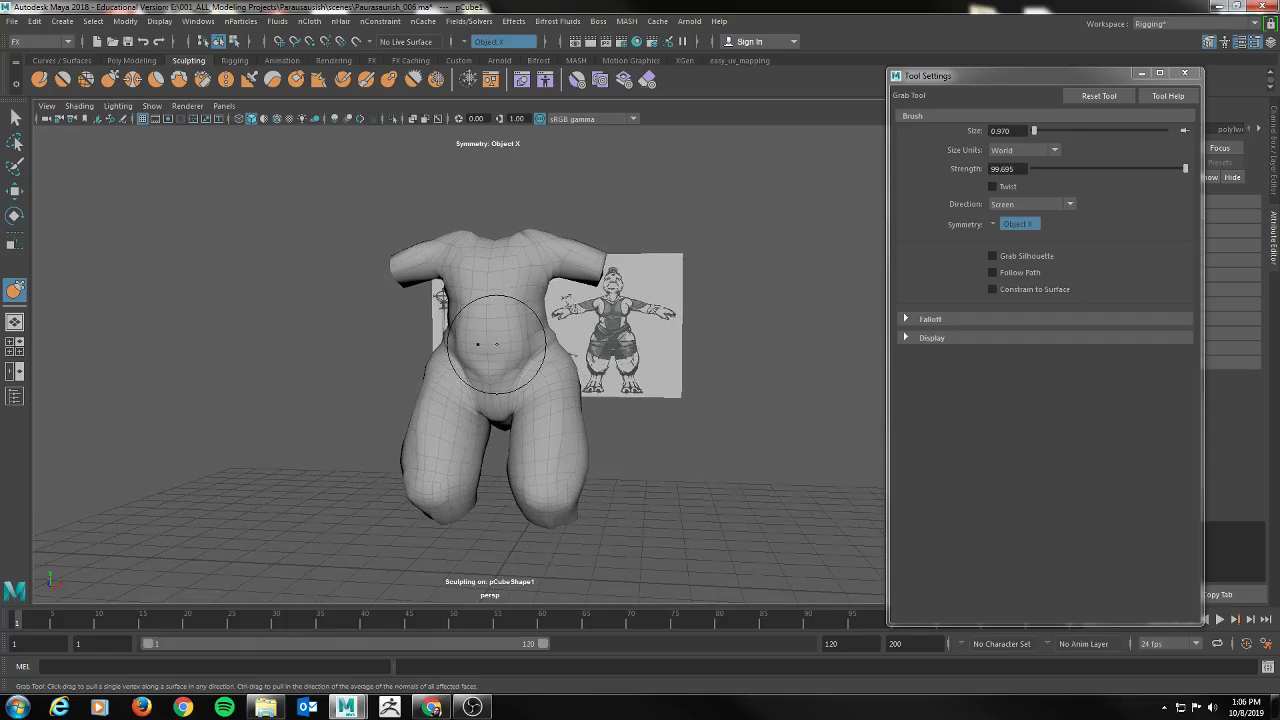
{"action": "scroll", "coordinate": [529, 397], "scroll_direction": "up", "scroll_amount": 3}
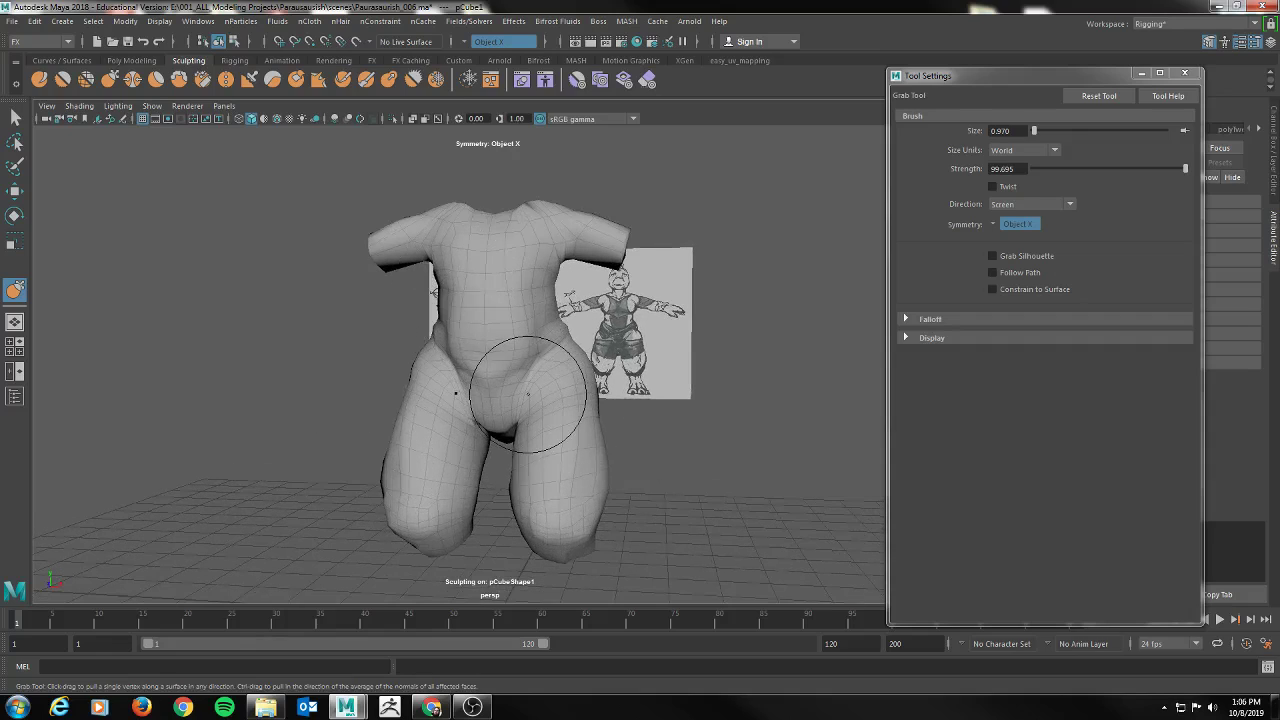
Insert additional edge loops across the lower belly and groin of the body mesh with the Multi-Cut tool
{"action": "mouse_move", "coordinate": [660, 374]}
{"action": "left_mouse_down", "text": "alt"}
{"action": "mouse_move", "coordinate": [592, 371]}
{"action": "mouse_move", "coordinate": [641, 369]}
{"action": "left_mouse_up", "text": "alt"}
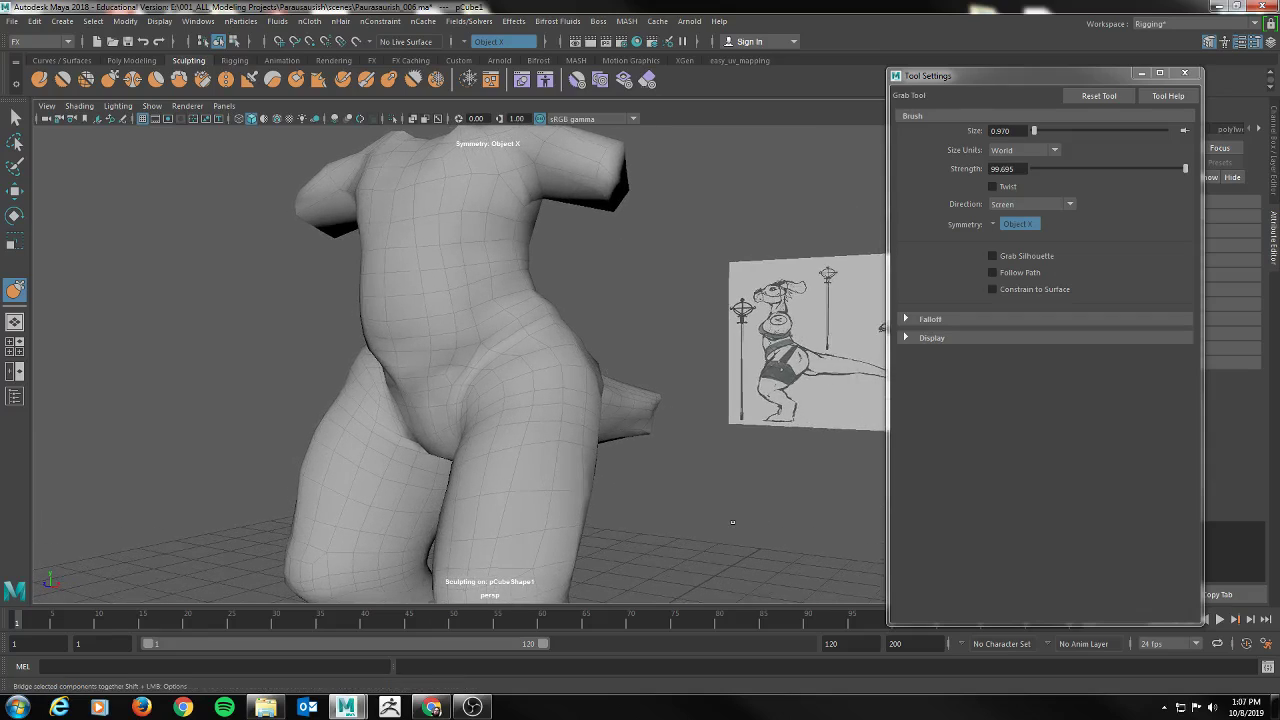
{"action": "left_click_drag", "start_coordinate": [1279, 30], "coordinate": [1141, 70]}
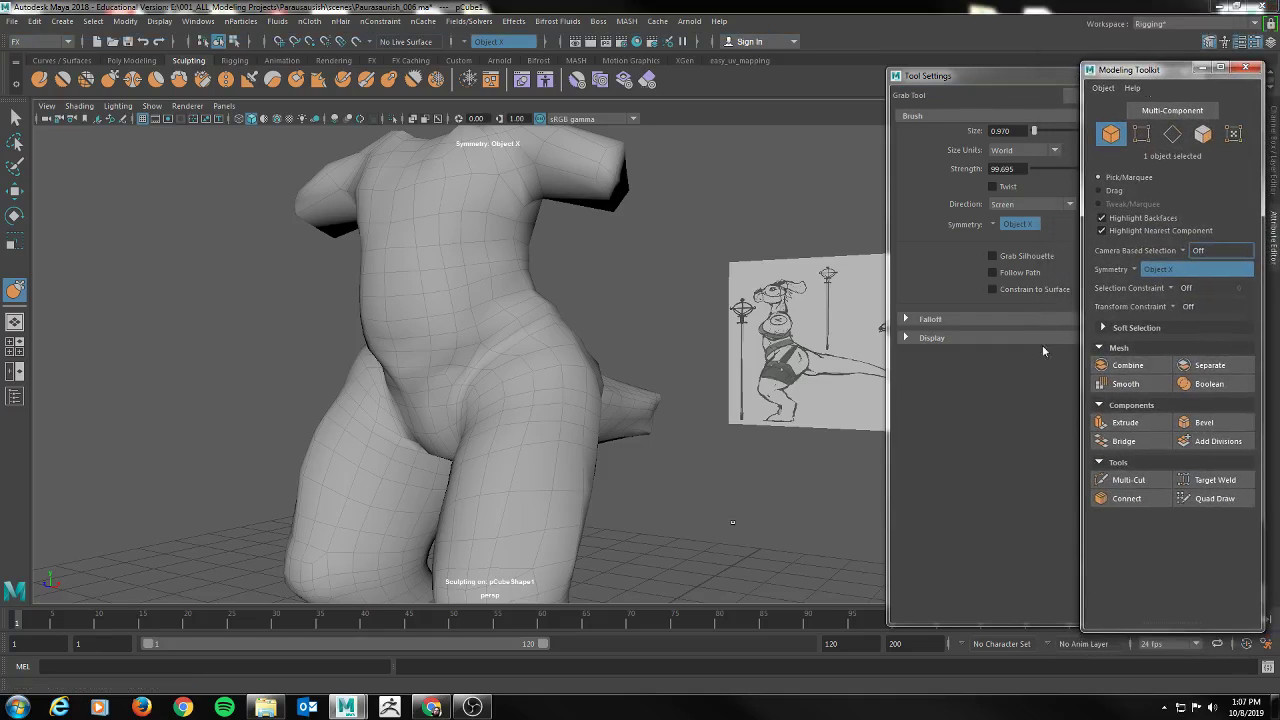
{"action": "left_click", "coordinate": [1128, 480]}
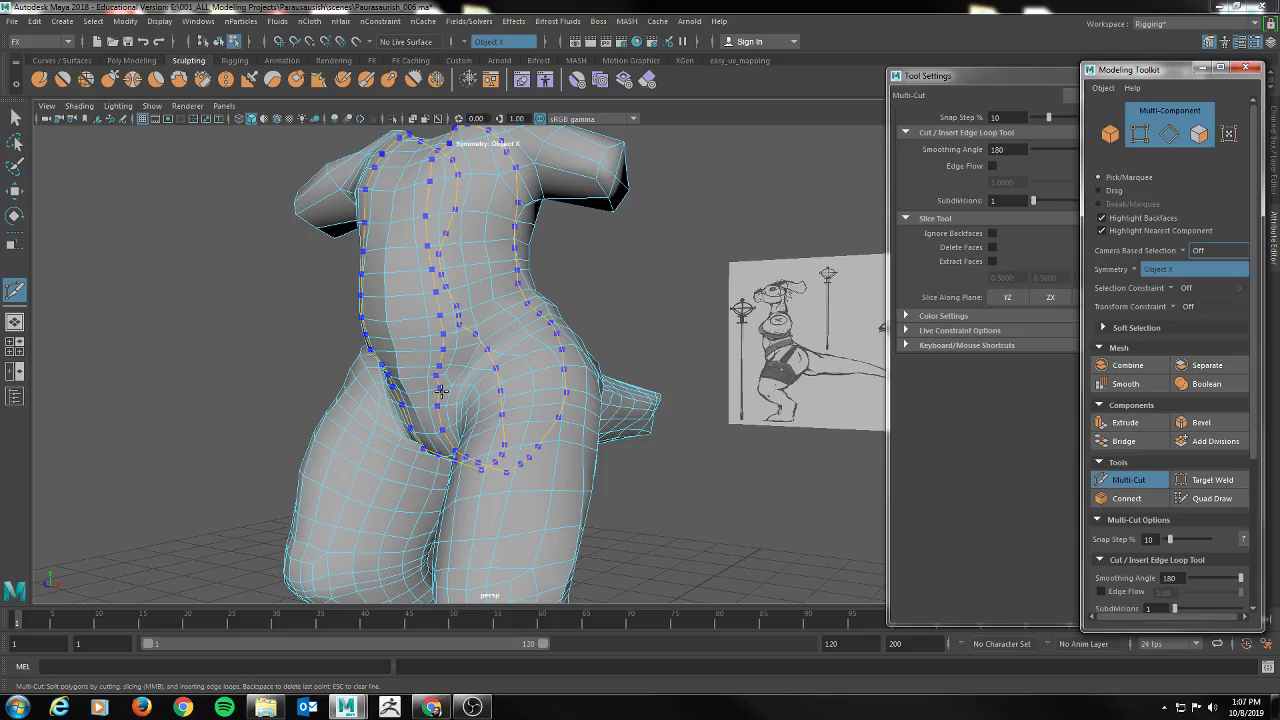
{"action": "left_click", "coordinate": [441, 391], "text": "ctrl"}
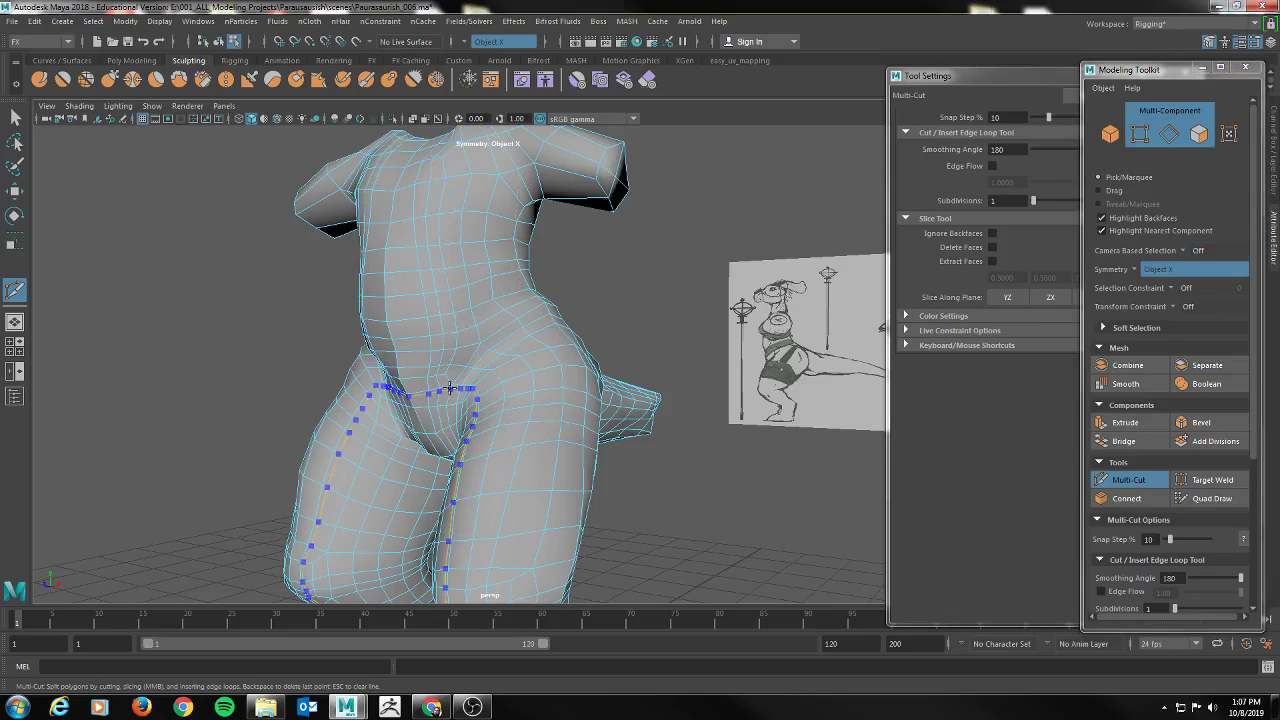
{"action": "left_click", "coordinate": [446, 381], "text": "ctrl"}
Even out the newly cut topology around the lower belly and groin with the Relax tool at a brush size of 0.476
{"action": "left_click_drag", "start_coordinate": [550, 370], "coordinate": [489, 342], "text": "alt"}
{"action": "right_click_drag", "start_coordinate": [489, 342], "coordinate": [610, 350], "text": "alt"}
{"action": "middle_click_drag", "start_coordinate": [330, 352], "coordinate": [515, 350], "text": "alt"}
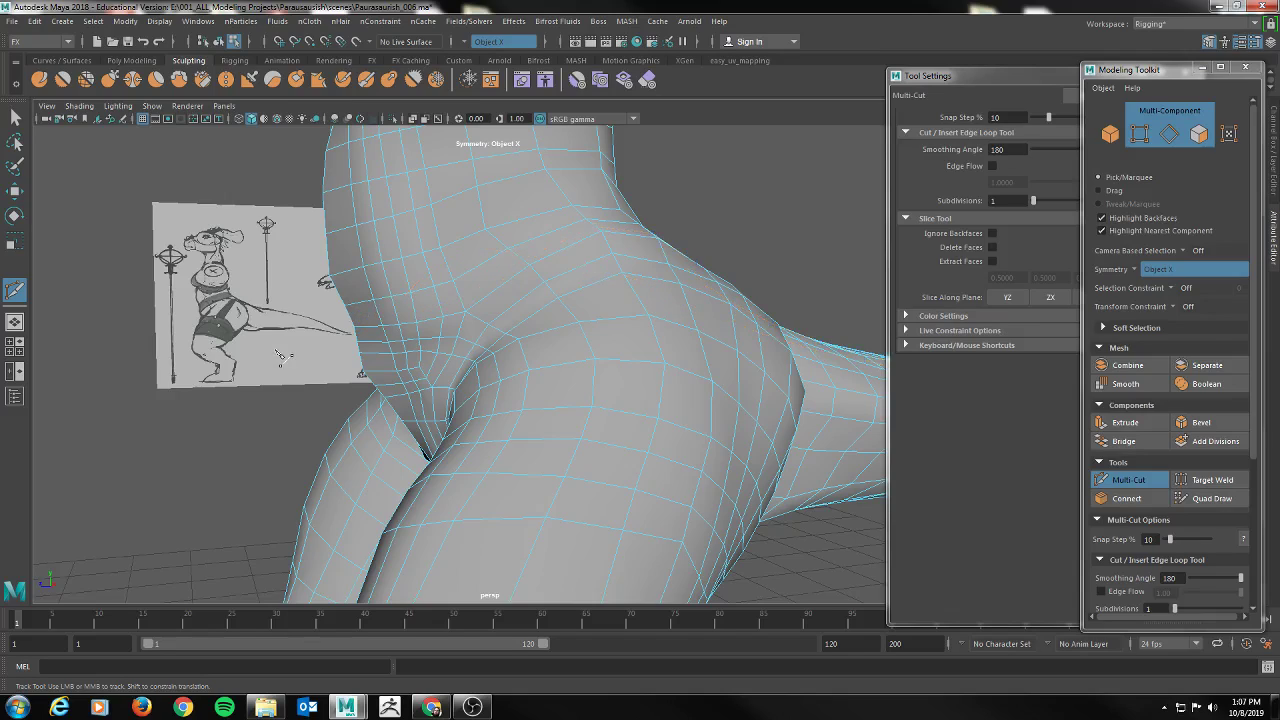
{"action": "left_click_drag", "start_coordinate": [310, 348], "coordinate": [309, 349], "text": "alt"}
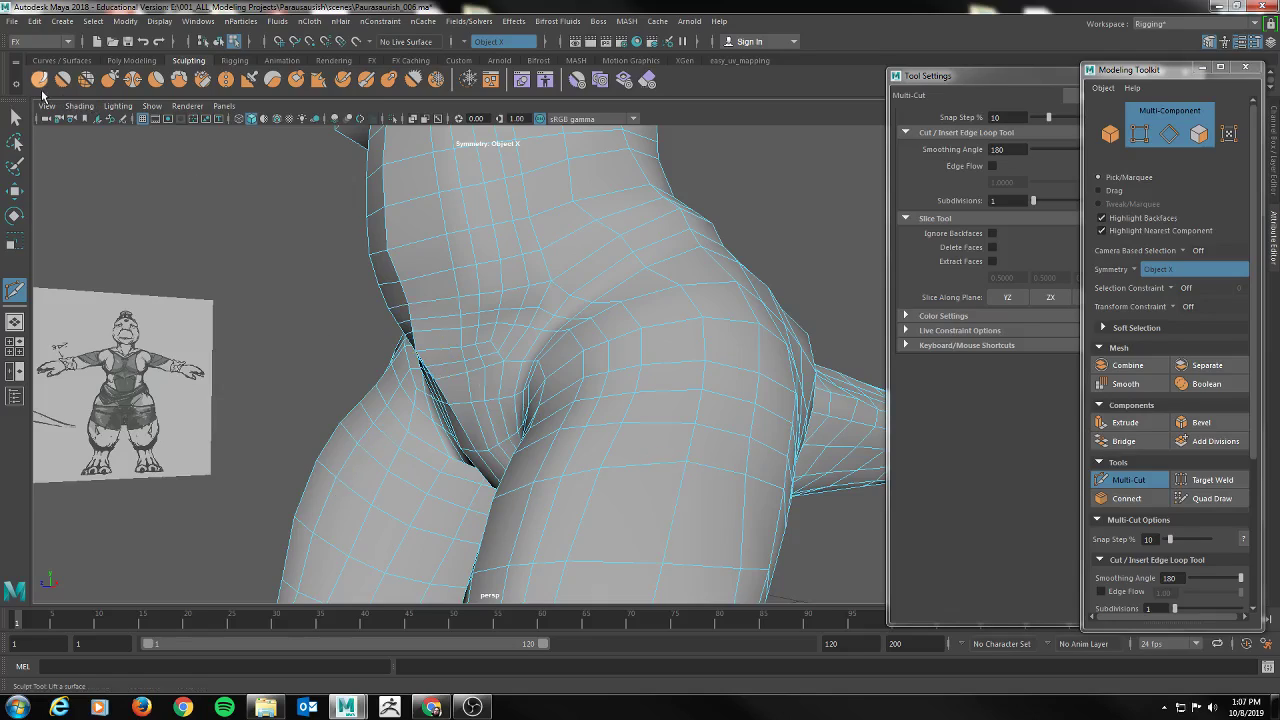
{"action": "left_click", "coordinate": [86, 79]}
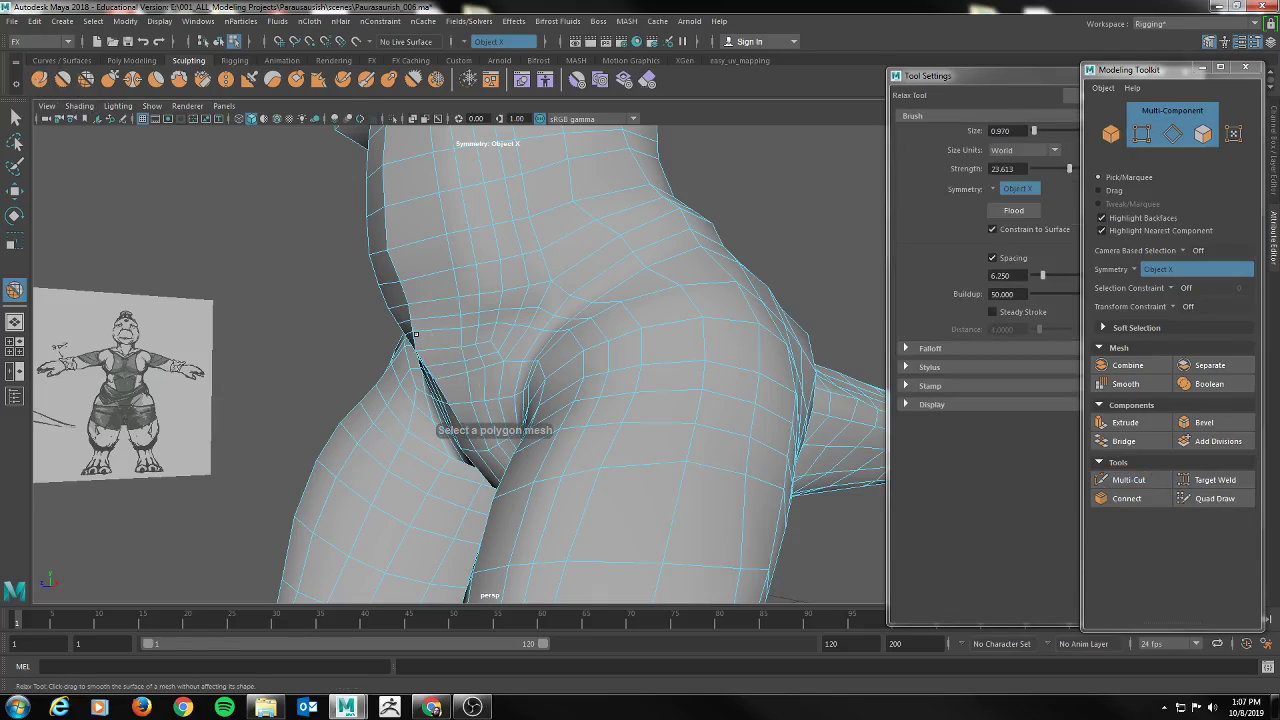
{"action": "left_click", "coordinate": [445, 355]}
{"action": "key", "text": "b"}
{"action": "mouse_move", "coordinate": [479, 351]}
{"action": "left_mouse_down"}
{"action": "mouse_move", "coordinate": [414, 347]}
{"action": "mouse_move", "coordinate": [451, 366]}
{"action": "mouse_move", "coordinate": [514, 314]}
{"action": "mouse_move", "coordinate": [480, 325]}
{"action": "mouse_move", "coordinate": [443, 314]}
{"action": "mouse_move", "coordinate": [492, 313]}
{"action": "left_mouse_up"}
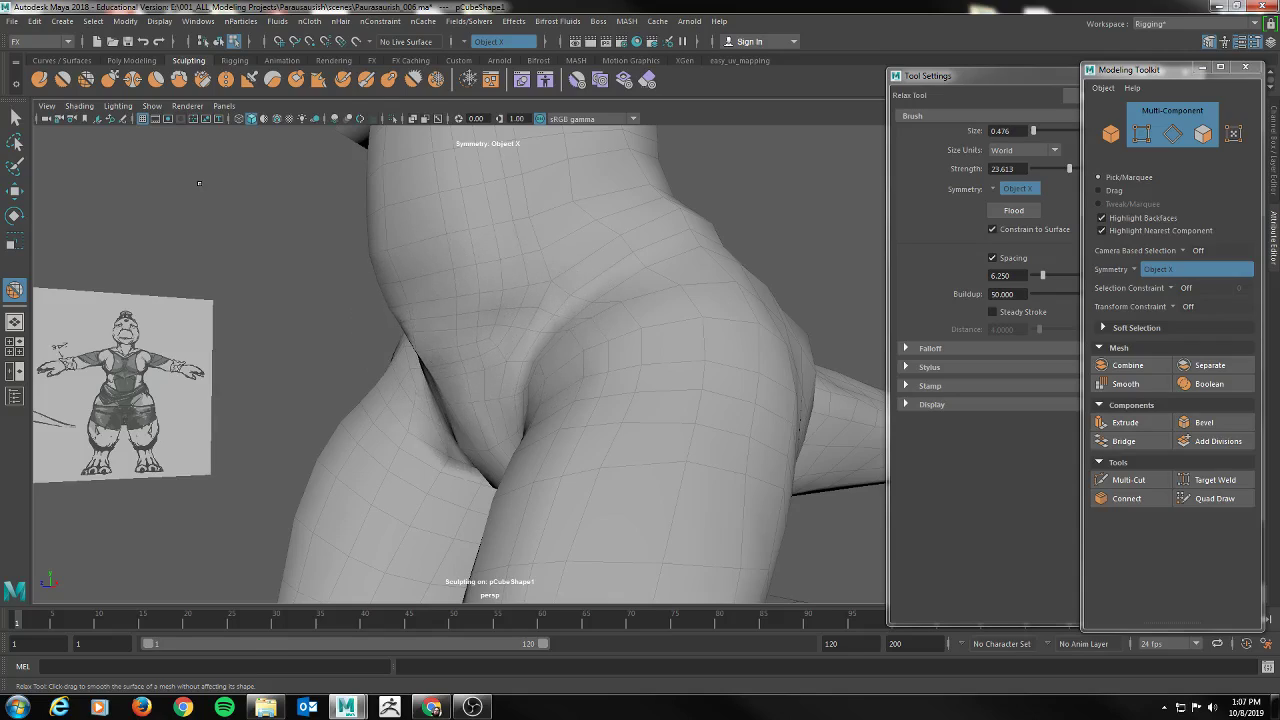
Shape the lower belly with the Sculpt tool at brush size 0.313, undoing the misplaced stroke, and switch to the Relax tool for smoothing
{"action": "left_click", "coordinate": [38, 79]}
{"action": "key", "text": "b"}
{"action": "mouse_move", "coordinate": [468, 318]}
{"action": "left_mouse_down"}
{"action": "mouse_move", "coordinate": [440, 319]}
{"action": "mouse_move", "coordinate": [473, 316]}
{"action": "left_mouse_up"}
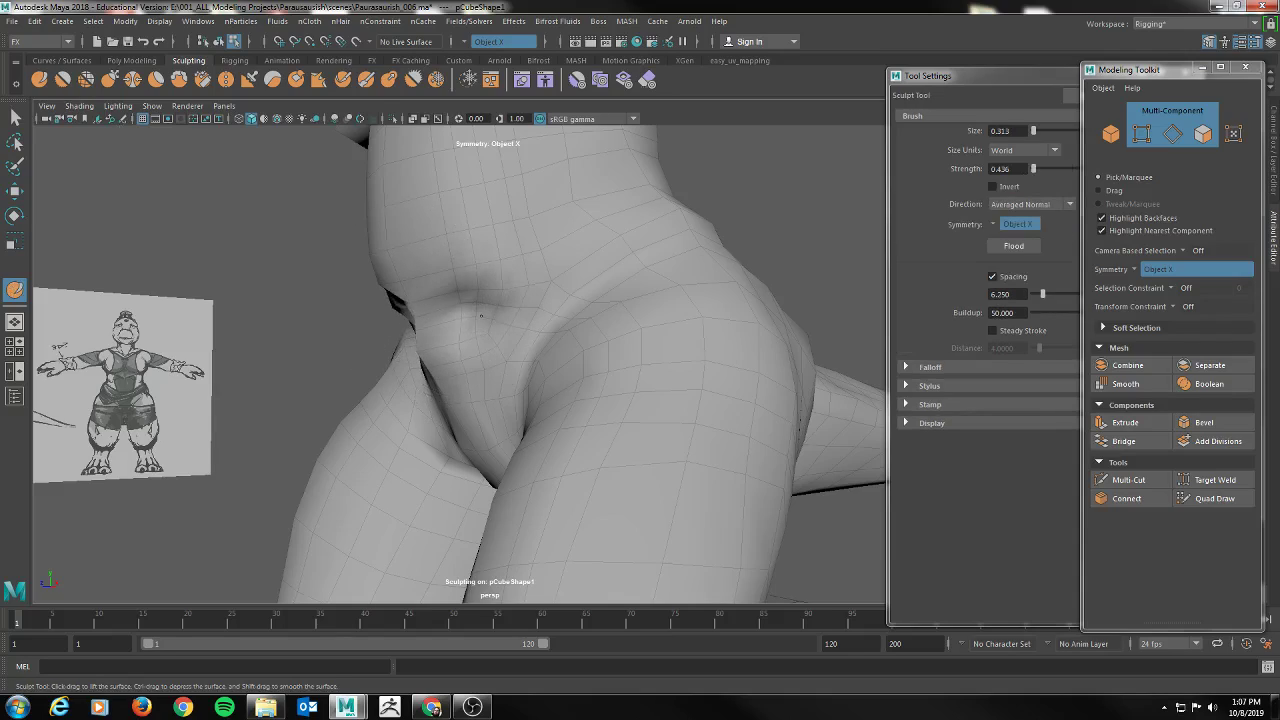
{"action": "key", "text": "ctrl+z"}
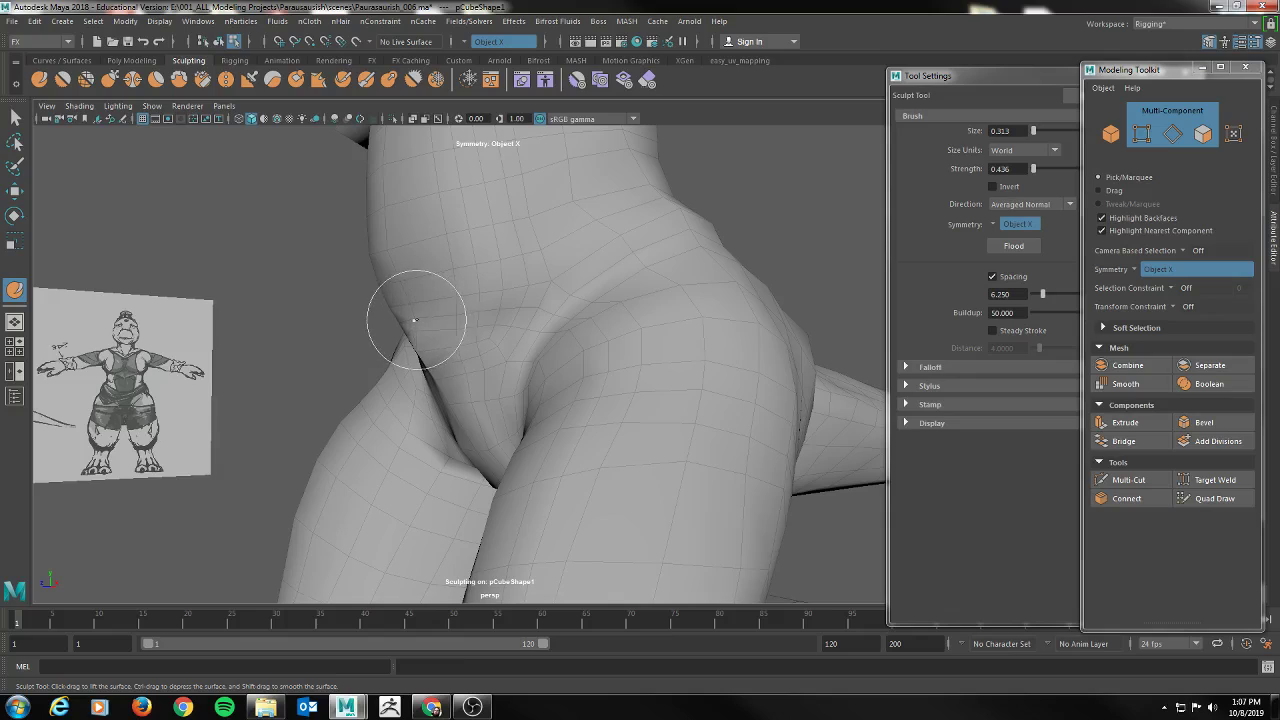
{"action": "left_click_drag", "start_coordinate": [432, 325], "coordinate": [449, 374], "text": "alt"}
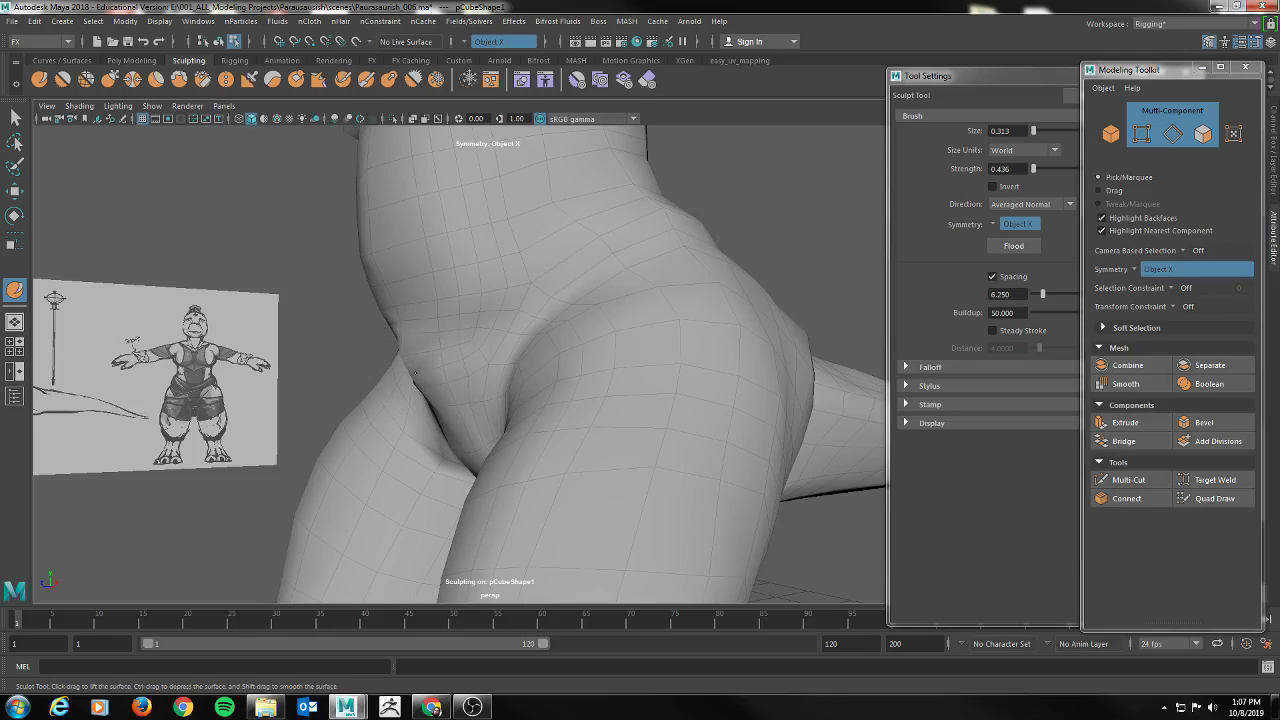
{"action": "left_click", "coordinate": [86, 79]}
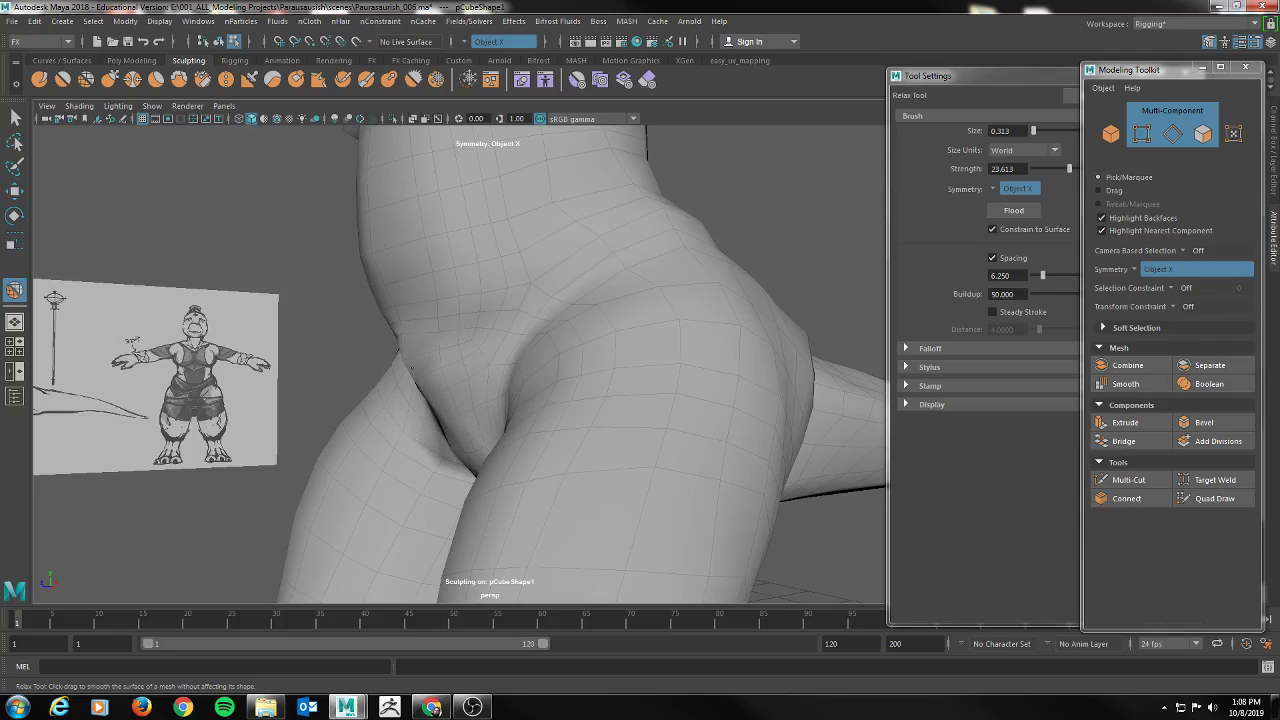
{"action": "left_click_drag", "start_coordinate": [339, 340], "coordinate": [437, 330], "text": "alt"}
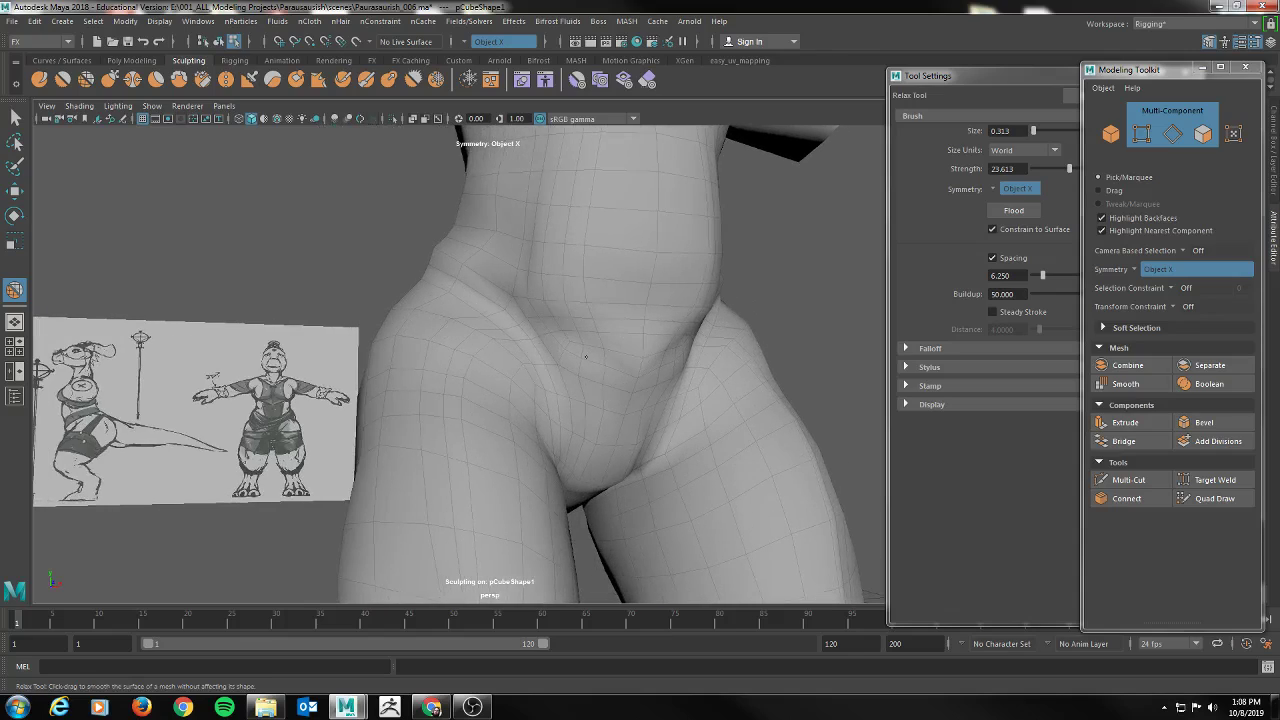
Build up and smooth the fold under the belly with the Sculpt tool, working from several angles
{"action": "left_click", "coordinate": [40, 80]}
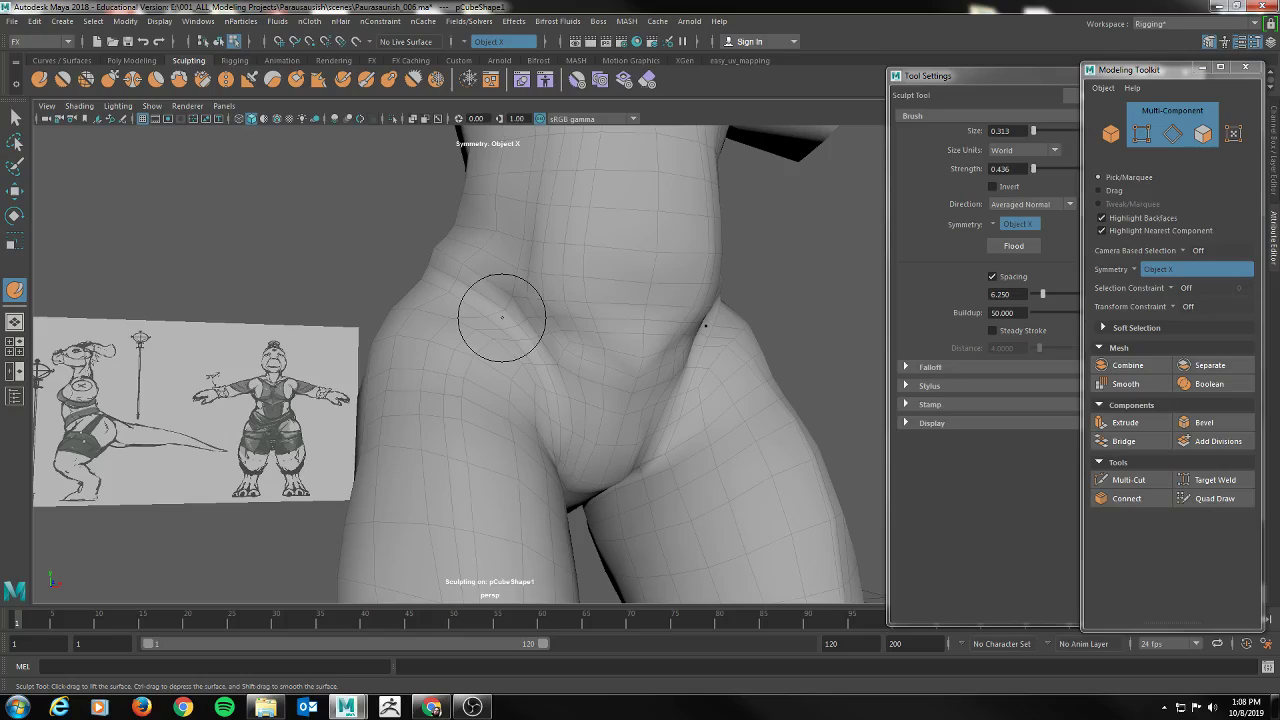
{"action": "mouse_move", "coordinate": [580, 345]}
{"action": "left_mouse_down"}
{"action": "mouse_move", "coordinate": [600, 357]}
{"action": "mouse_move", "coordinate": [583, 357]}
{"action": "left_mouse_up"}
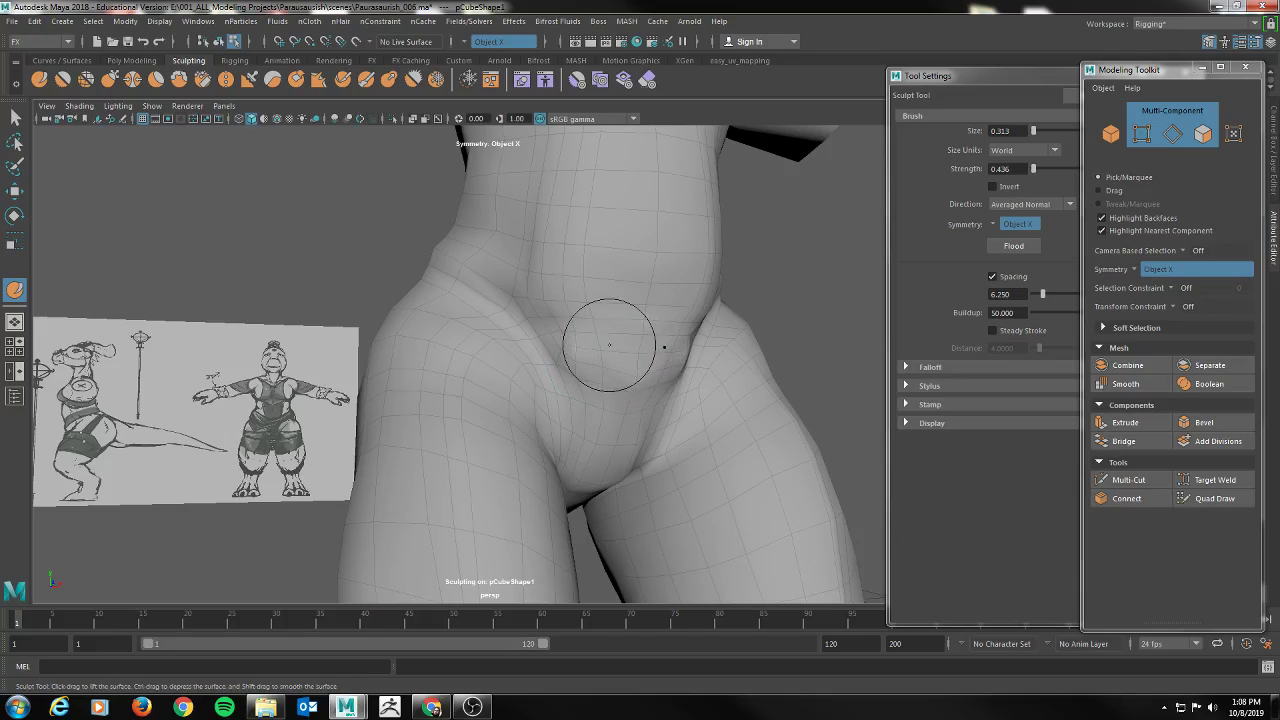
{"action": "mouse_move", "coordinate": [700, 310]}
{"action": "left_mouse_down", "text": "alt"}
{"action": "mouse_move", "coordinate": [785, 275]}
{"action": "mouse_move", "coordinate": [571, 343]}
{"action": "left_mouse_up", "text": "alt"}
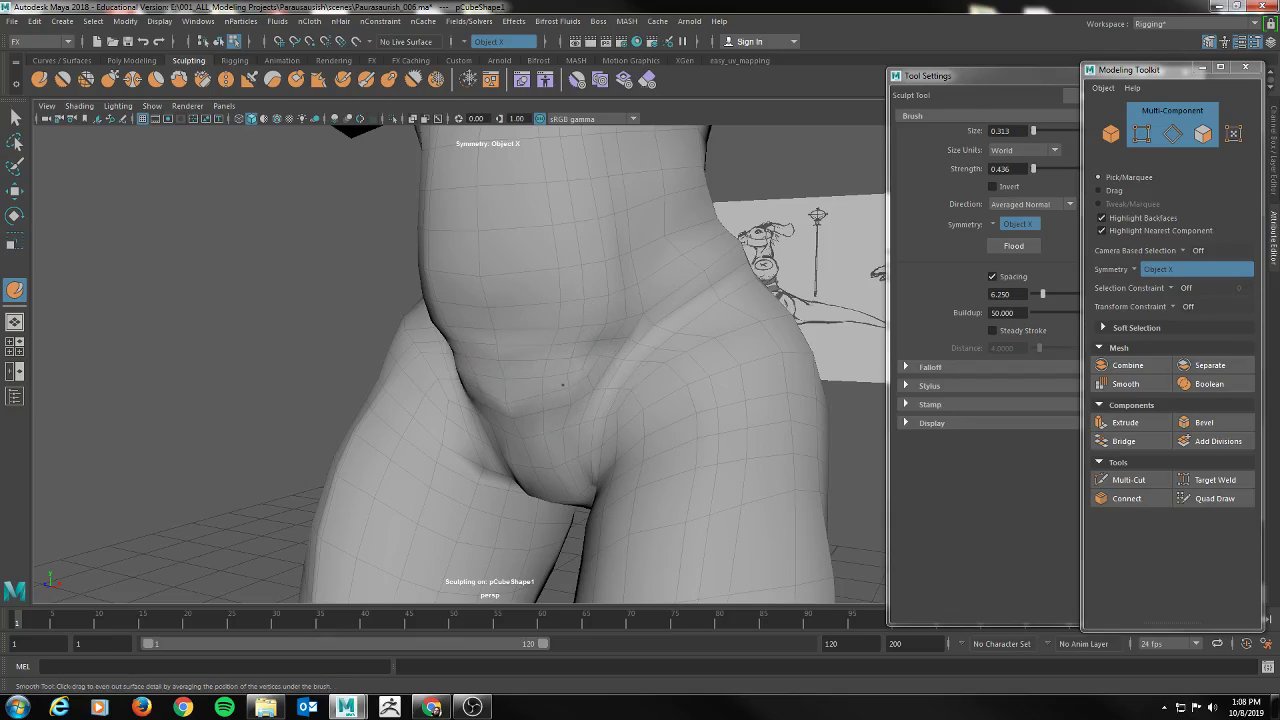
{"action": "mouse_move", "coordinate": [330, 300]}
{"action": "left_mouse_down", "text": "alt"}
{"action": "mouse_move", "coordinate": [238, 310]}
{"action": "mouse_move", "coordinate": [262, 304]}
{"action": "left_mouse_up", "text": "alt"}
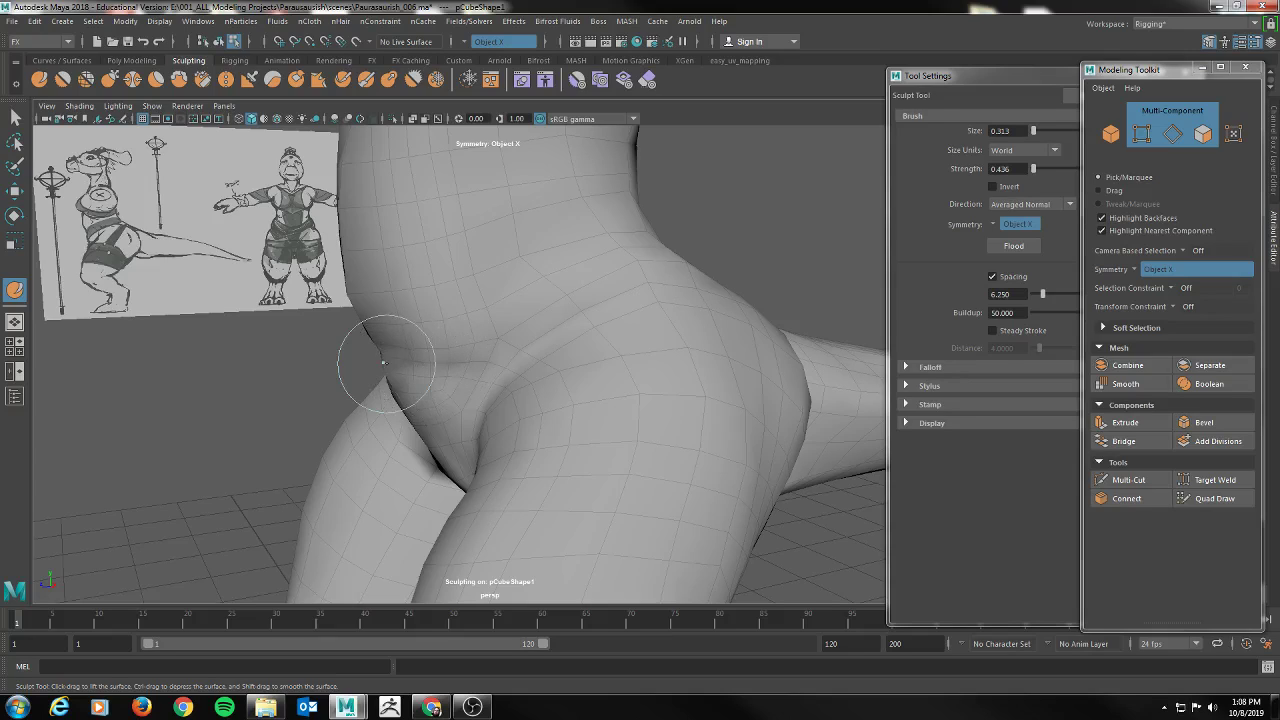
{"action": "mouse_move", "coordinate": [423, 343]}
{"action": "left_mouse_down", "text": "alt"}
{"action": "mouse_move", "coordinate": [277, 329]}
{"action": "mouse_move", "coordinate": [354, 328]}
{"action": "mouse_move", "coordinate": [277, 349]}
{"action": "mouse_move", "coordinate": [300, 348]}
{"action": "left_mouse_up", "text": "alt"}
{"action": "mouse_move", "coordinate": [452, 392]}
{"action": "left_mouse_down", "text": "shift"}
{"action": "mouse_move", "coordinate": [408, 423]}
{"action": "mouse_move", "coordinate": [428, 380]}
{"action": "mouse_move", "coordinate": [422, 406]}
{"action": "left_mouse_up", "text": "shift"}
{"action": "mouse_move", "coordinate": [172, 404]}
{"action": "left_mouse_down", "text": "alt"}
{"action": "mouse_move", "coordinate": [340, 358]}
{"action": "mouse_move", "coordinate": [404, 356]}
{"action": "left_mouse_up", "text": "alt"}
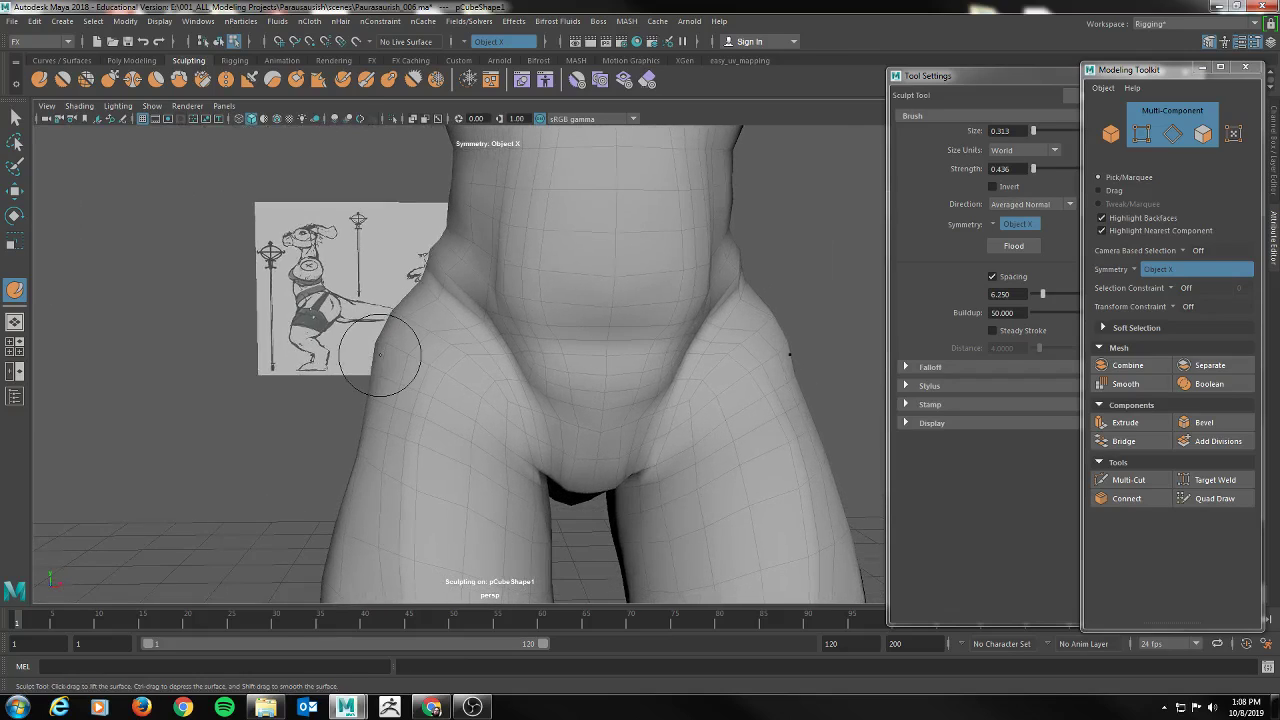
Refine the folds where the waist meets the hips with the Grab tool and inspect the torso without wireframe lines
{"action": "left_click", "coordinate": [109, 80]}
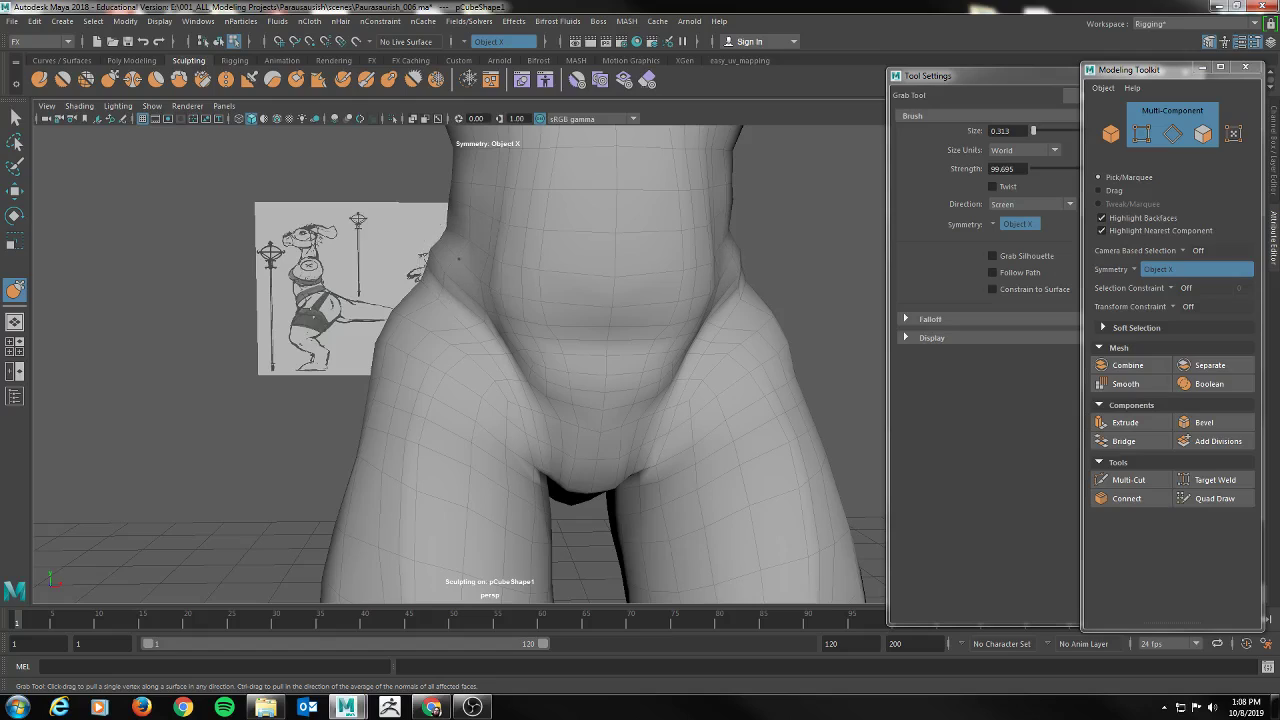
{"action": "left_click_drag", "start_coordinate": [458, 259], "coordinate": [263, 235], "text": "alt"}
{"action": "right_click", "coordinate": [324, 206]}
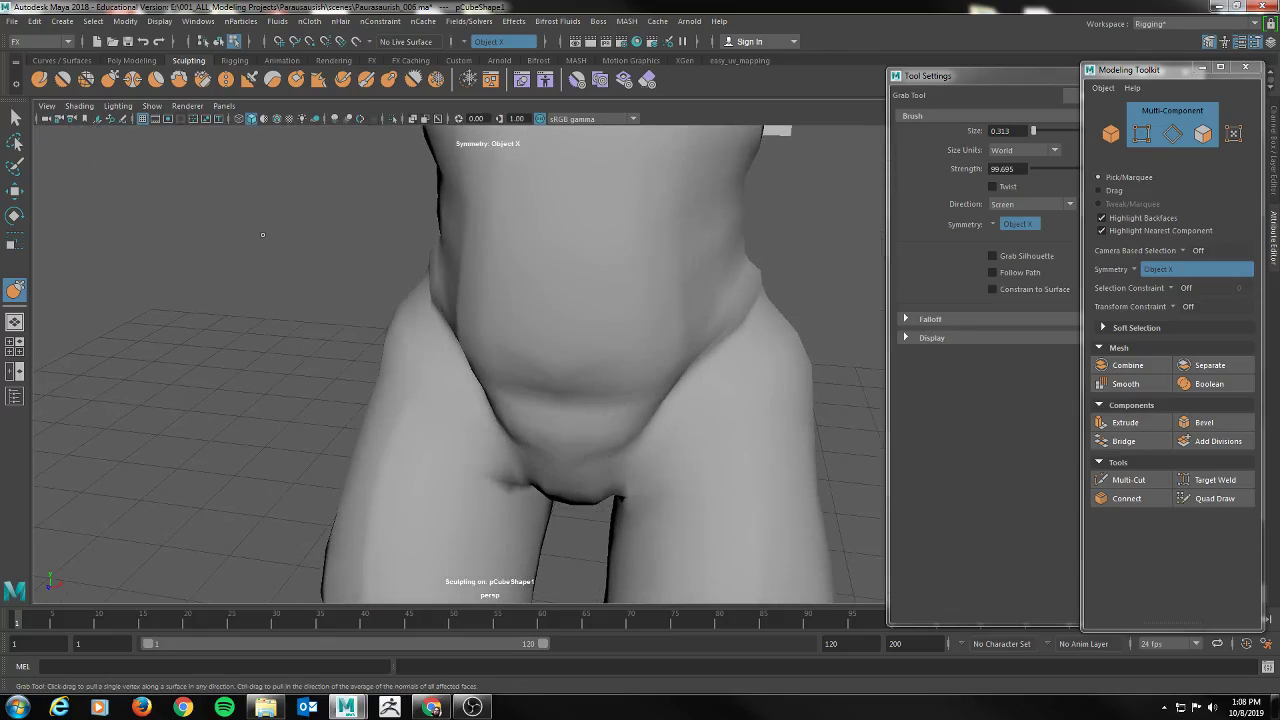
{"action": "scroll", "coordinate": [480, 380], "scroll_direction": "down", "scroll_amount": 2}
{"action": "mouse_move", "coordinate": [543, 377]}
{"action": "left_mouse_down", "text": "alt"}
{"action": "mouse_move", "coordinate": [449, 374]}
{"action": "mouse_move", "coordinate": [714, 386]}
{"action": "mouse_move", "coordinate": [466, 380]}
{"action": "mouse_move", "coordinate": [509, 400]}
{"action": "mouse_move", "coordinate": [566, 372]}
{"action": "mouse_move", "coordinate": [409, 374]}
{"action": "mouse_move", "coordinate": [484, 377]}
{"action": "left_mouse_up", "text": "alt"}
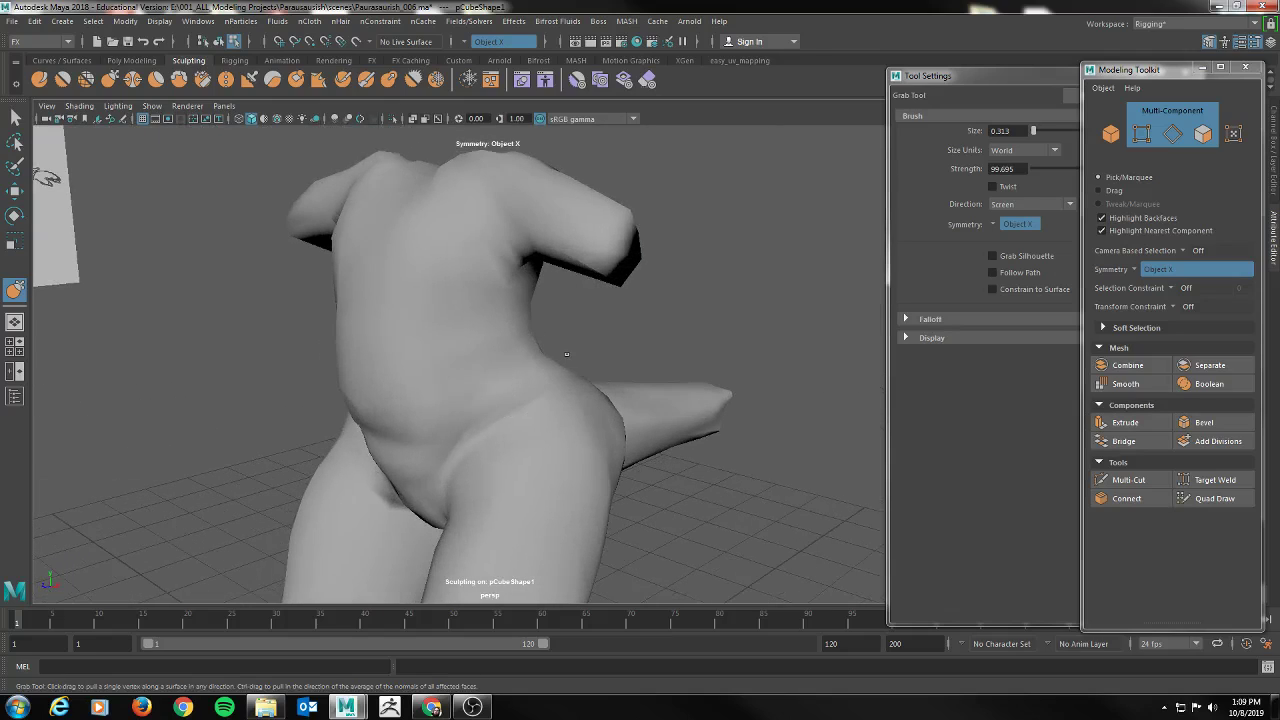
{"action": "left_click_drag", "start_coordinate": [566, 354], "coordinate": [686, 309], "text": "alt"}
Switch to the Modeling menu set, apply Soften Edge to the body mesh and return to object mode with nothing selected
{"action": "key", "text": "q"}
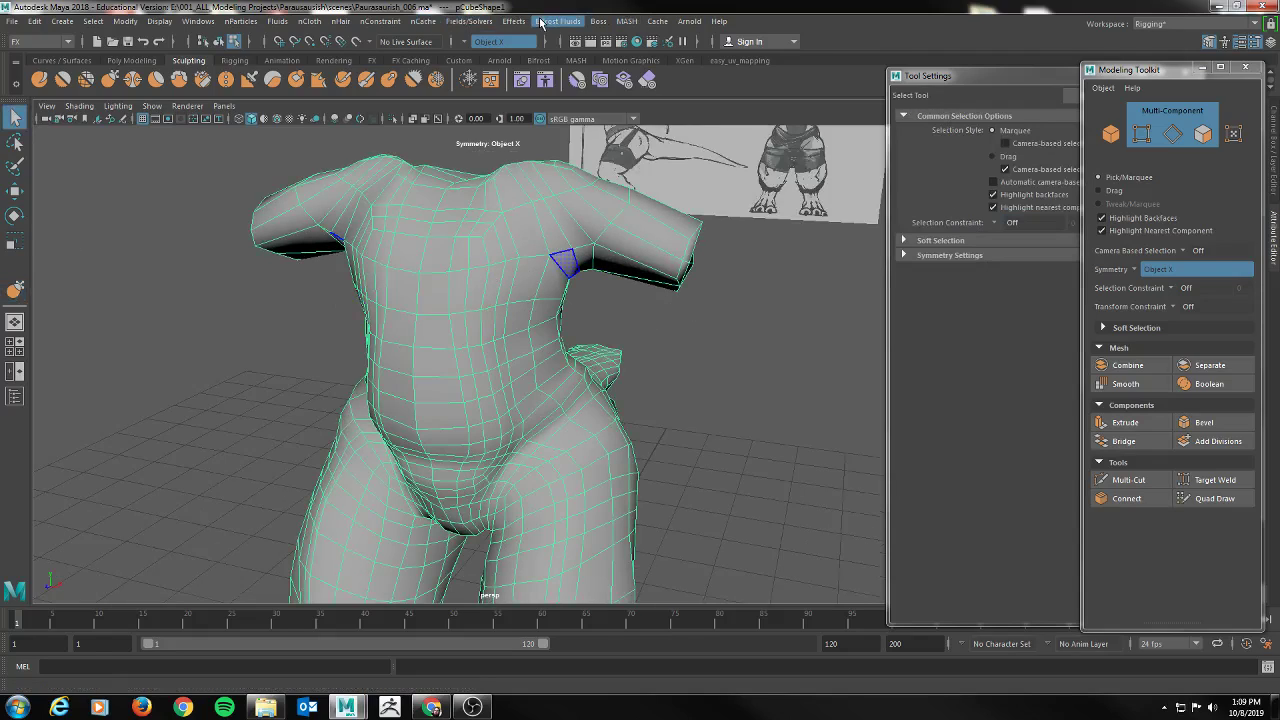
{"action": "left_click", "coordinate": [40, 41]}
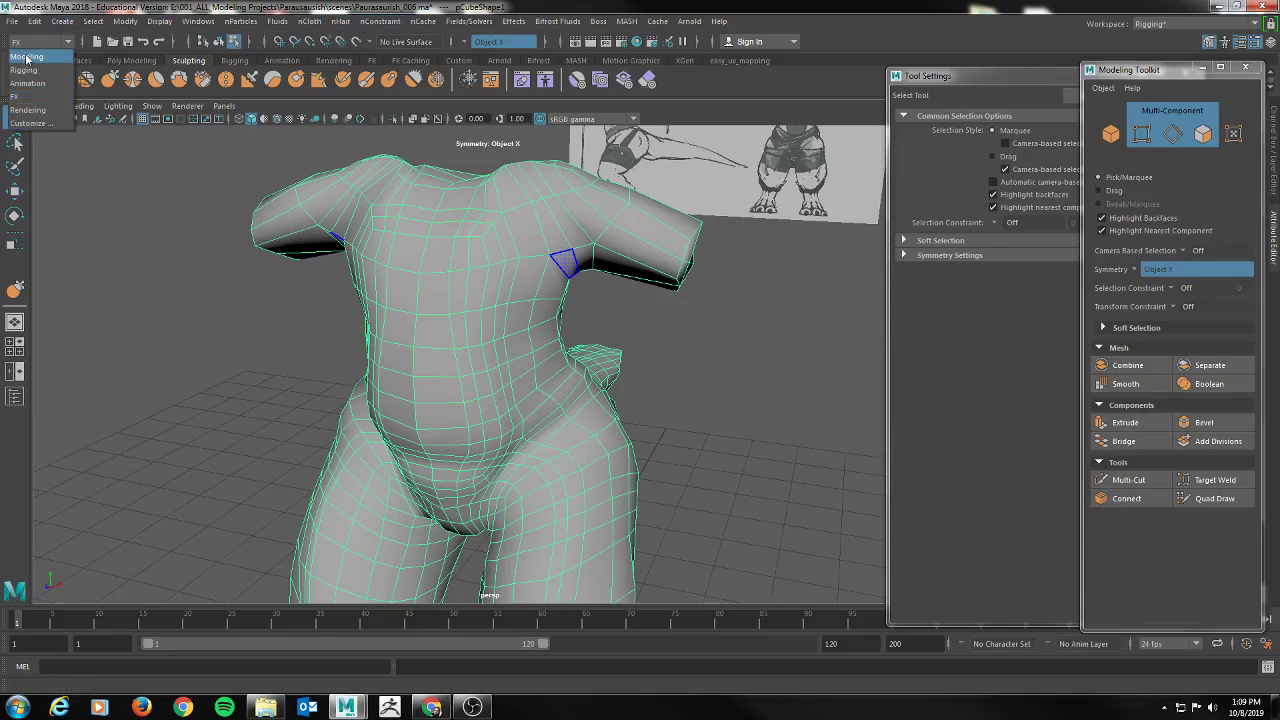
{"action": "left_click", "coordinate": [35, 46]}
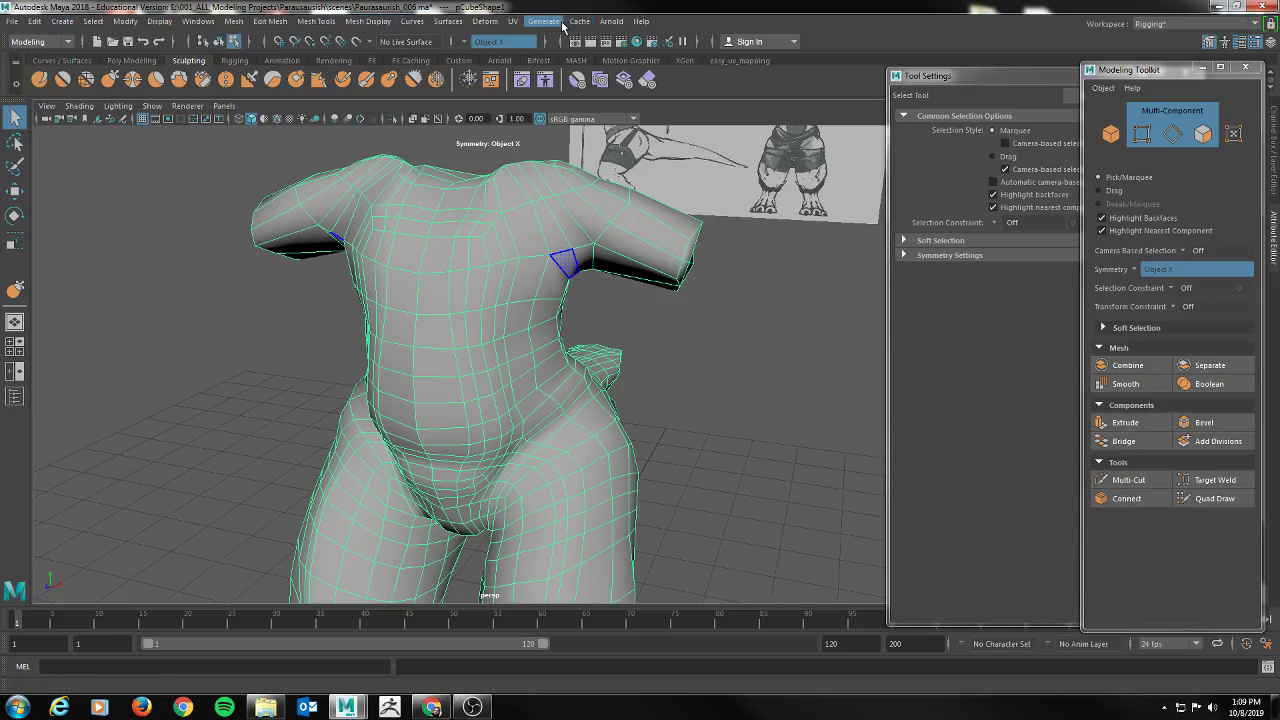
{"action": "left_click", "coordinate": [447, 21]}
{"action": "mouse_move", "coordinate": [368, 21]}
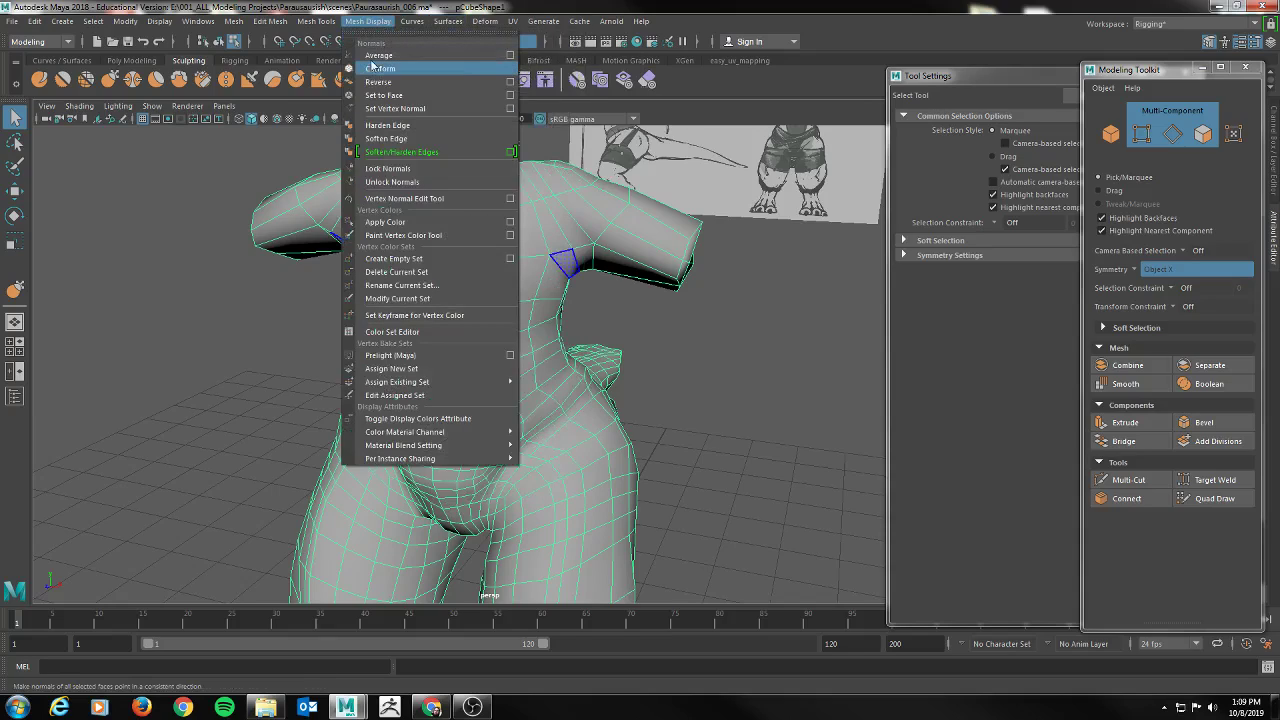
{"action": "left_click", "coordinate": [393, 138]}
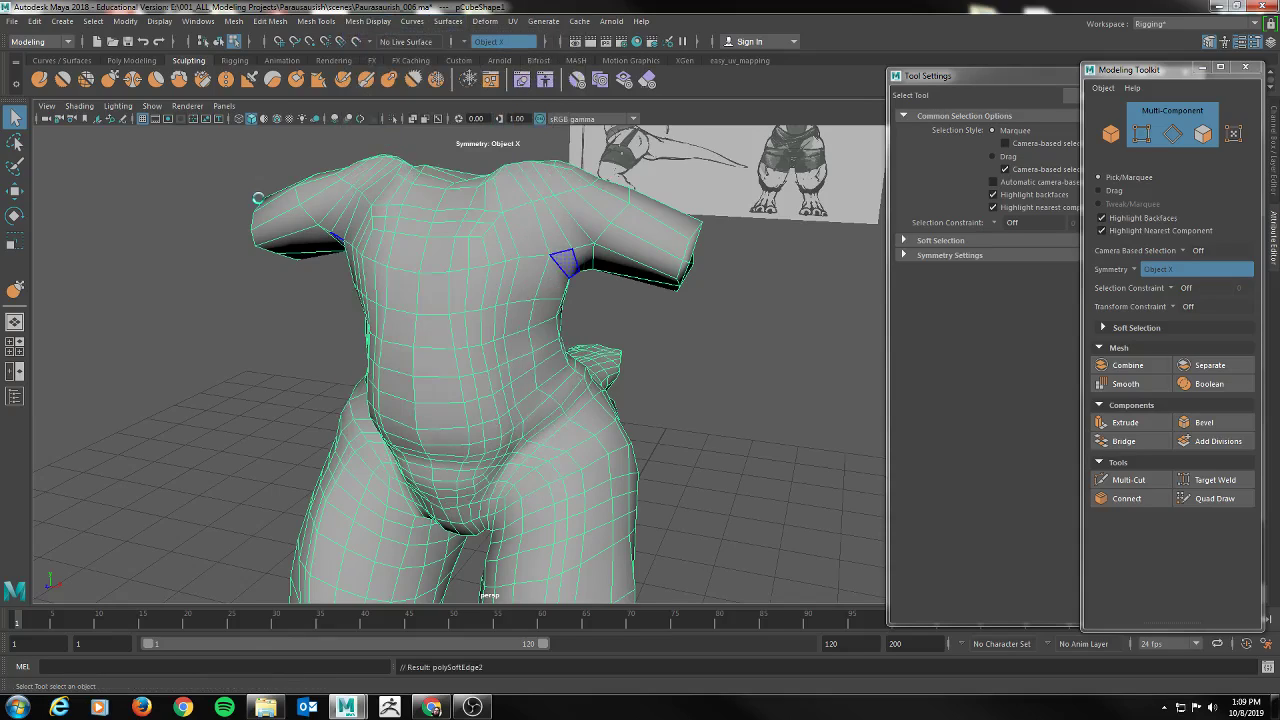
{"action": "key", "text": "F8"}
{"action": "left_click", "coordinate": [222, 274]}
Select the body mesh and examine its softened surface and edge flow from the front, side and back
{"action": "left_click_drag", "start_coordinate": [223, 281], "coordinate": [268, 240], "text": "alt"}
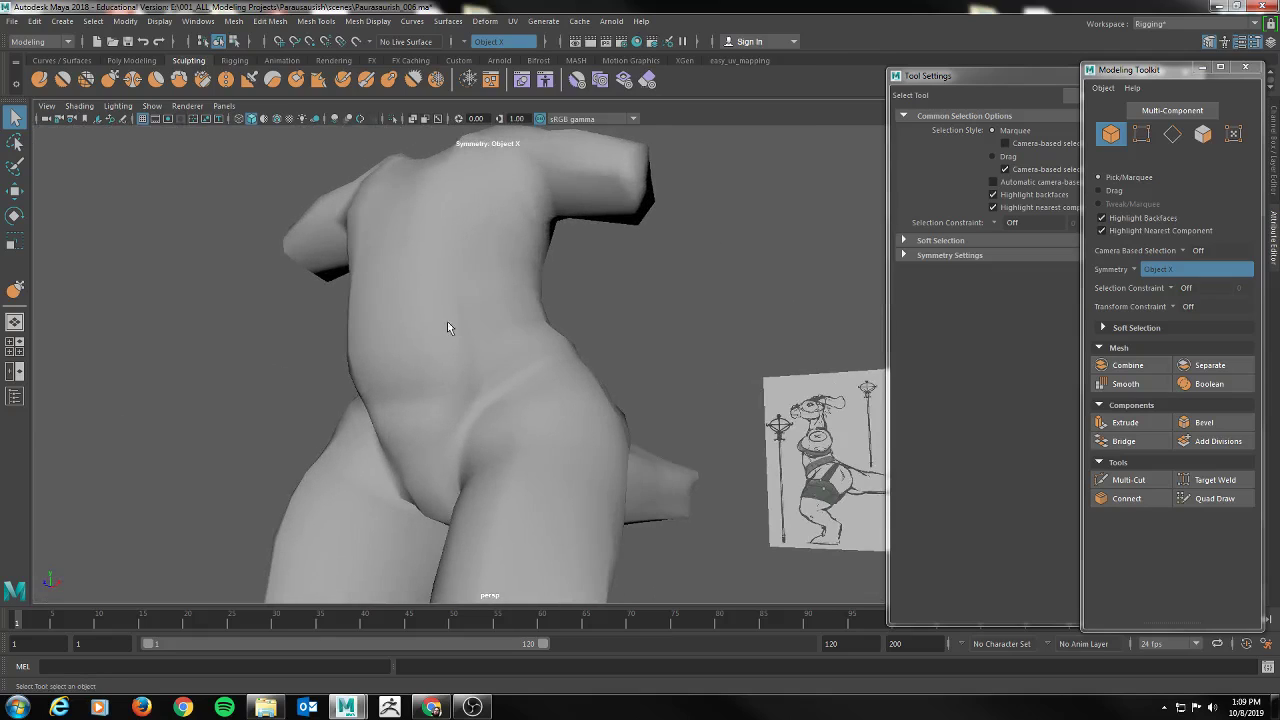
{"action": "left_click_drag", "start_coordinate": [459, 374], "coordinate": [364, 392], "text": "alt"}
{"action": "left_click", "coordinate": [441, 412]}
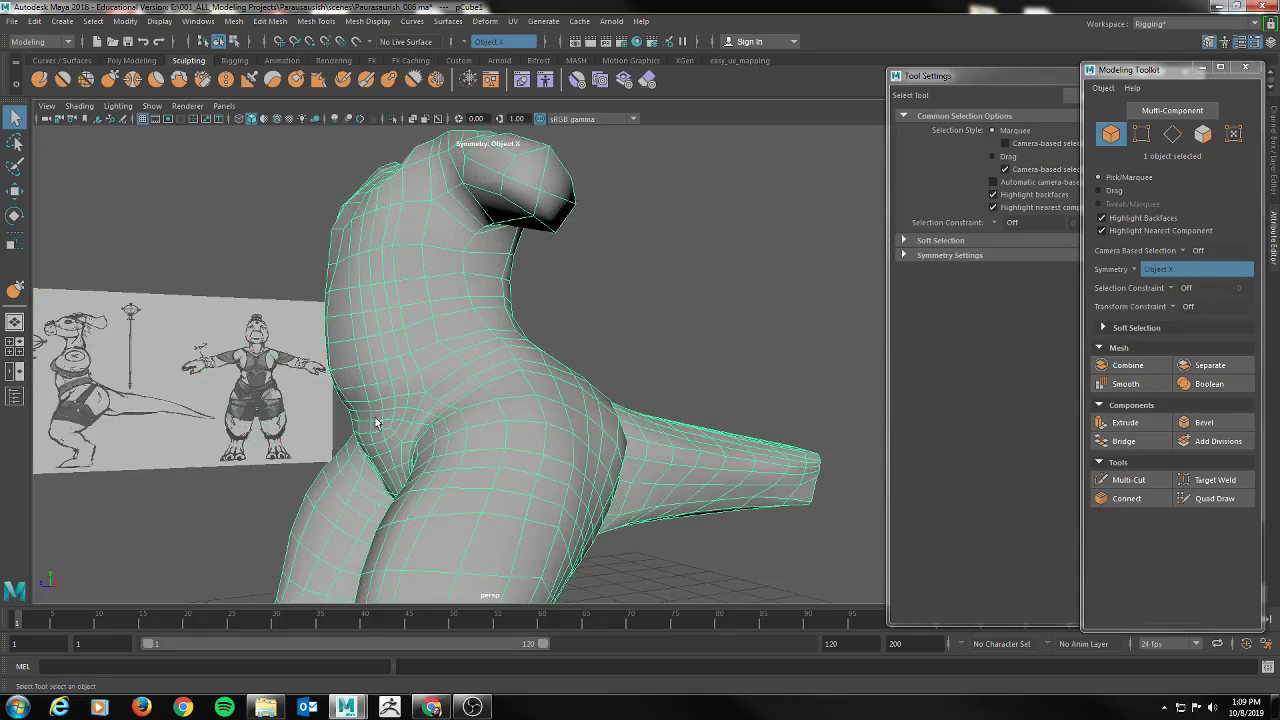
{"action": "left_click_drag", "start_coordinate": [347, 259], "coordinate": [308, 254], "text": "alt"}
{"action": "left_click_drag", "start_coordinate": [452, 352], "coordinate": [321, 371], "text": "alt"}
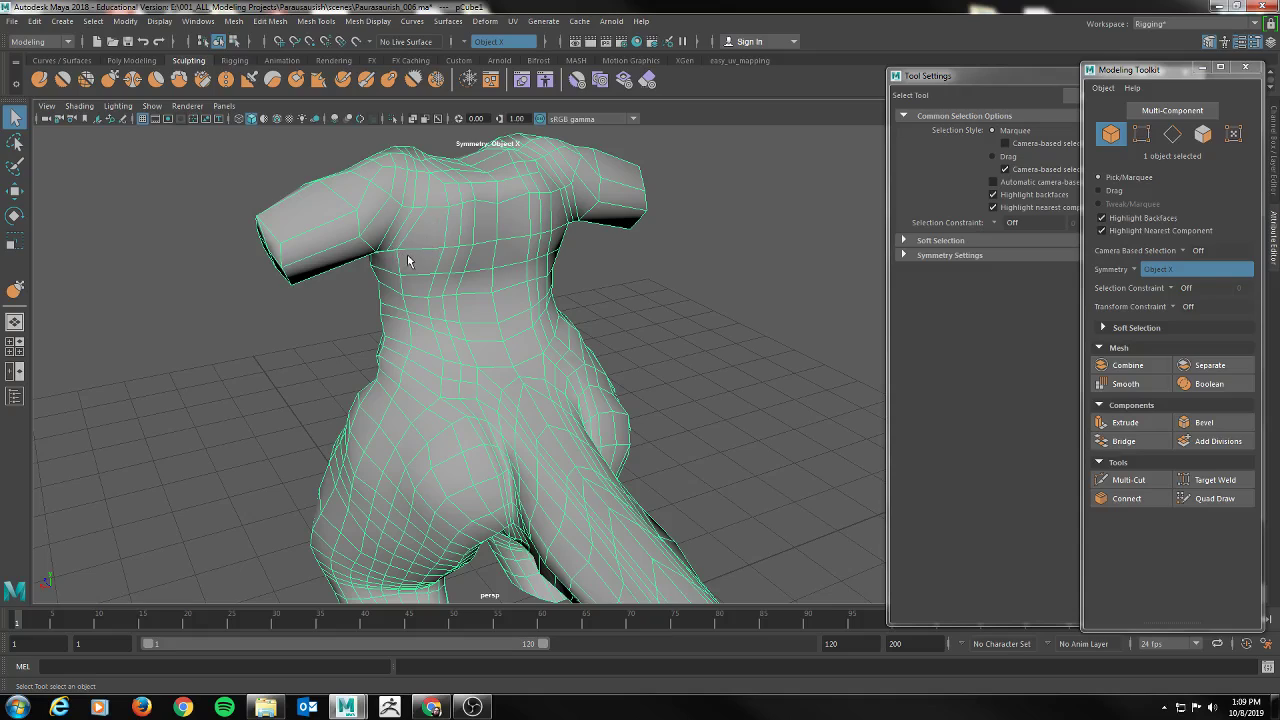
{"action": "left_click_drag", "start_coordinate": [691, 321], "coordinate": [577, 318], "text": "alt"}
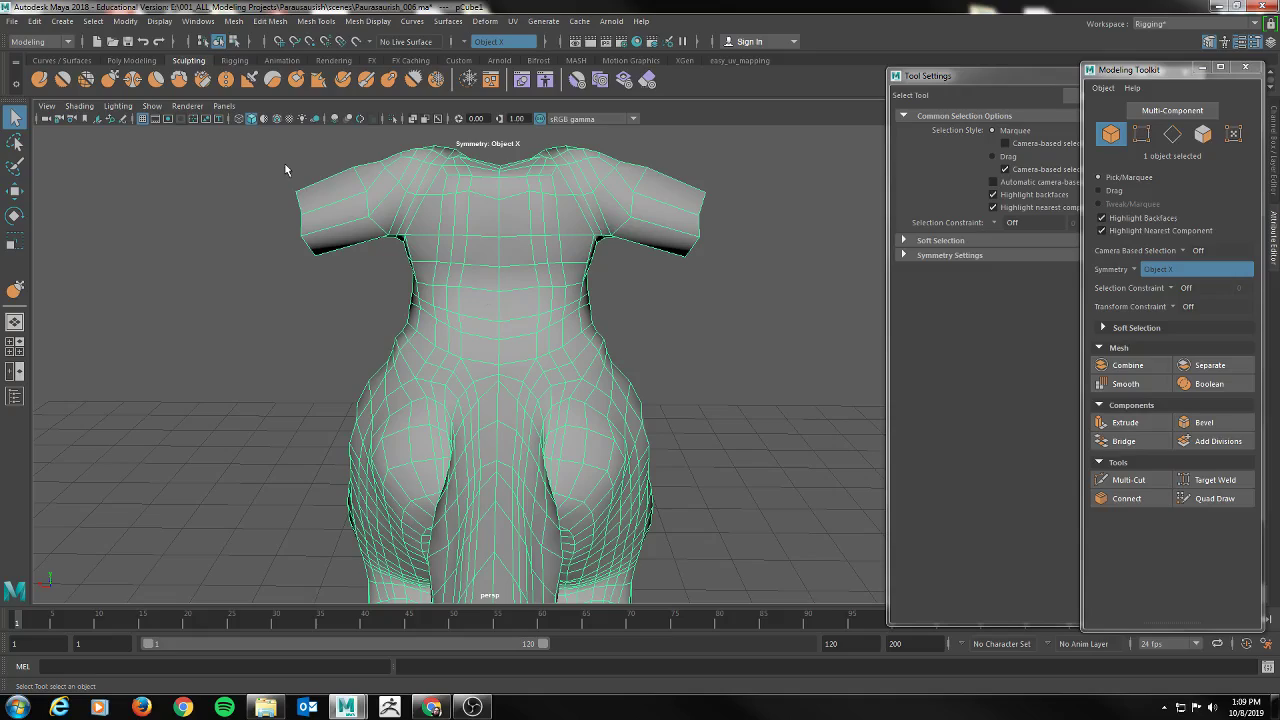
Activate the Relax tool on the body mesh and examine the back, hips and tail base in shaded display
{"action": "left_click", "coordinate": [85, 79]}
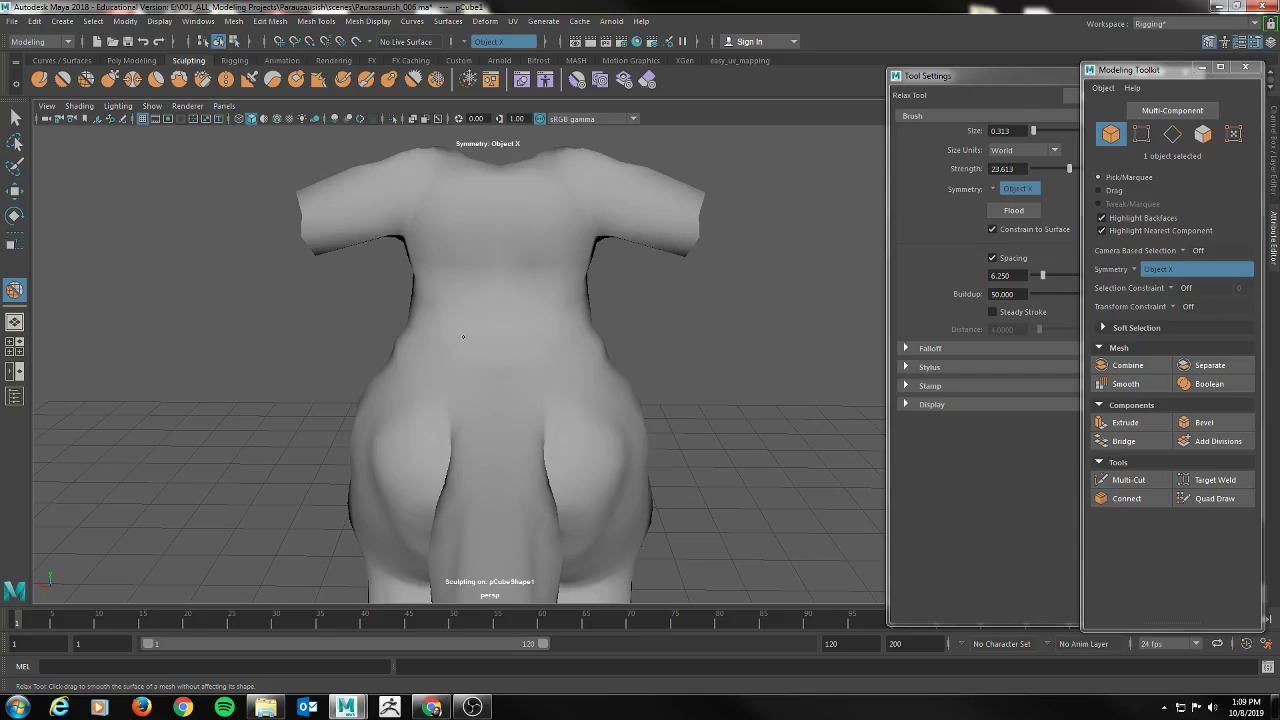
{"action": "mouse_move", "coordinate": [465, 338]}
{"action": "left_mouse_down", "text": "alt"}
{"action": "mouse_move", "coordinate": [749, 306]}
{"action": "mouse_move", "coordinate": [727, 307]}
{"action": "left_mouse_up", "text": "alt"}
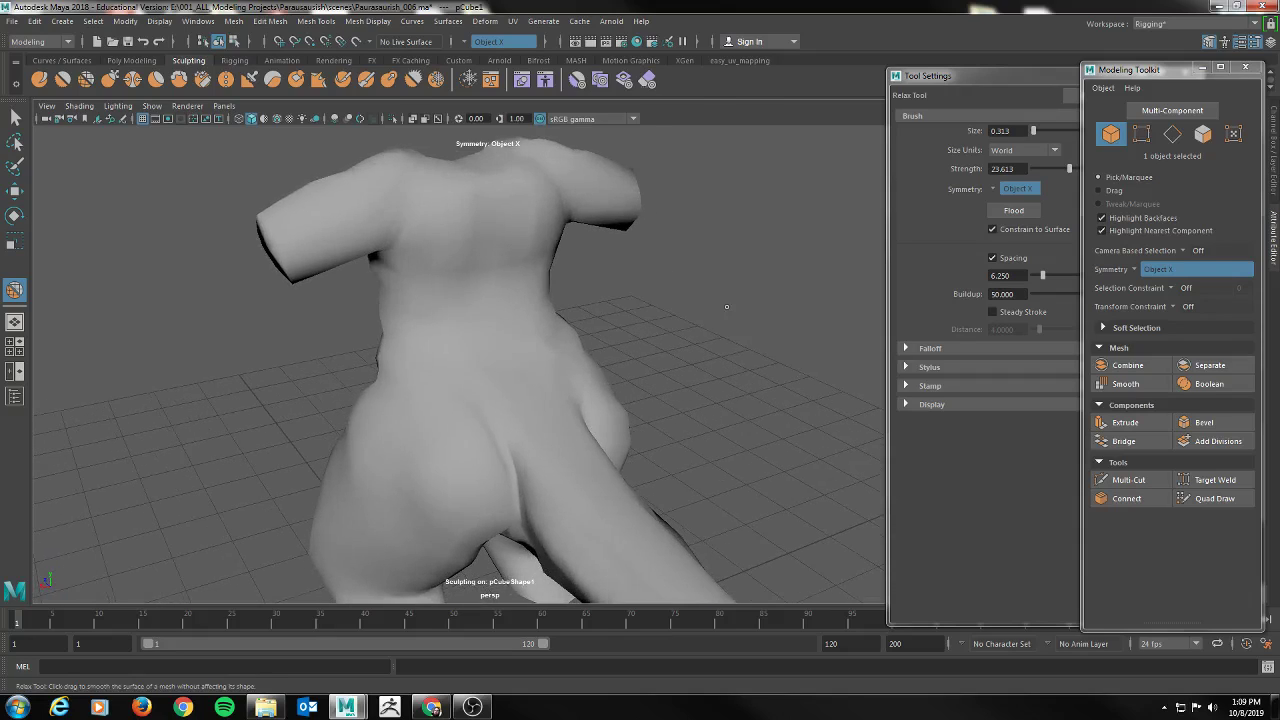
{"action": "left_click_drag", "start_coordinate": [634, 283], "coordinate": [603, 297], "text": "alt"}
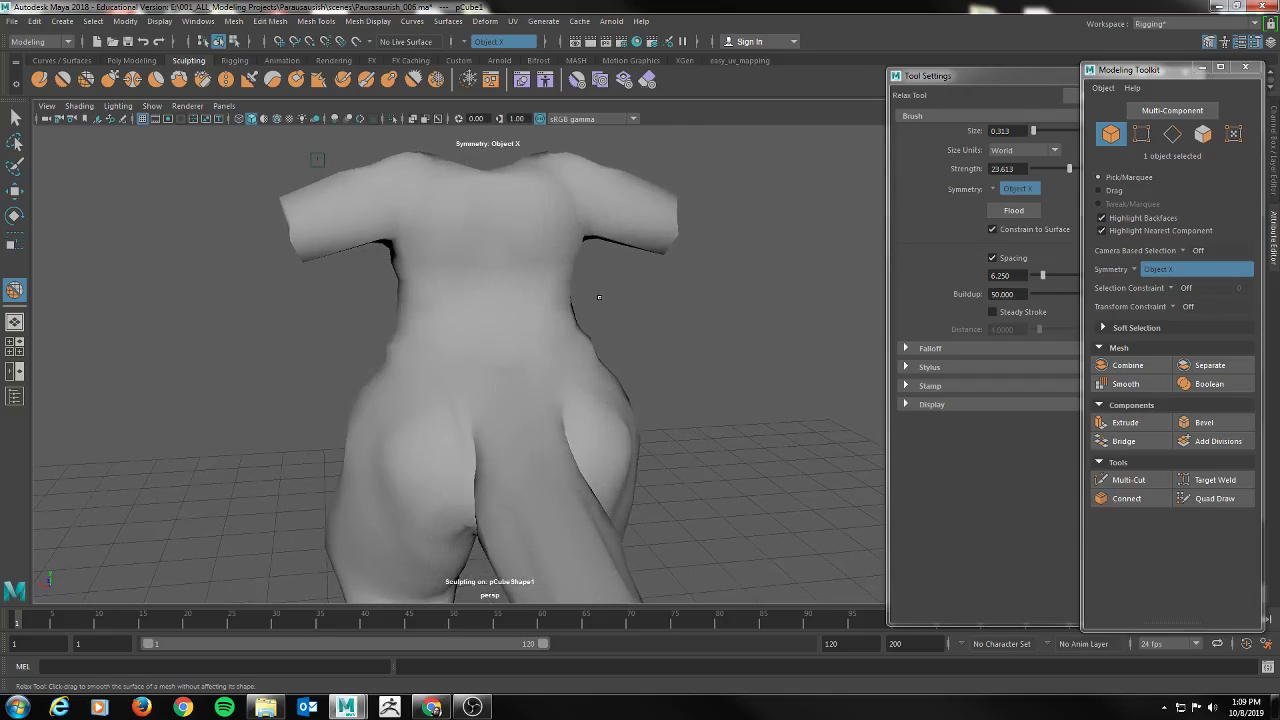
{"action": "key", "text": "4"}
{"action": "key", "text": "5"}
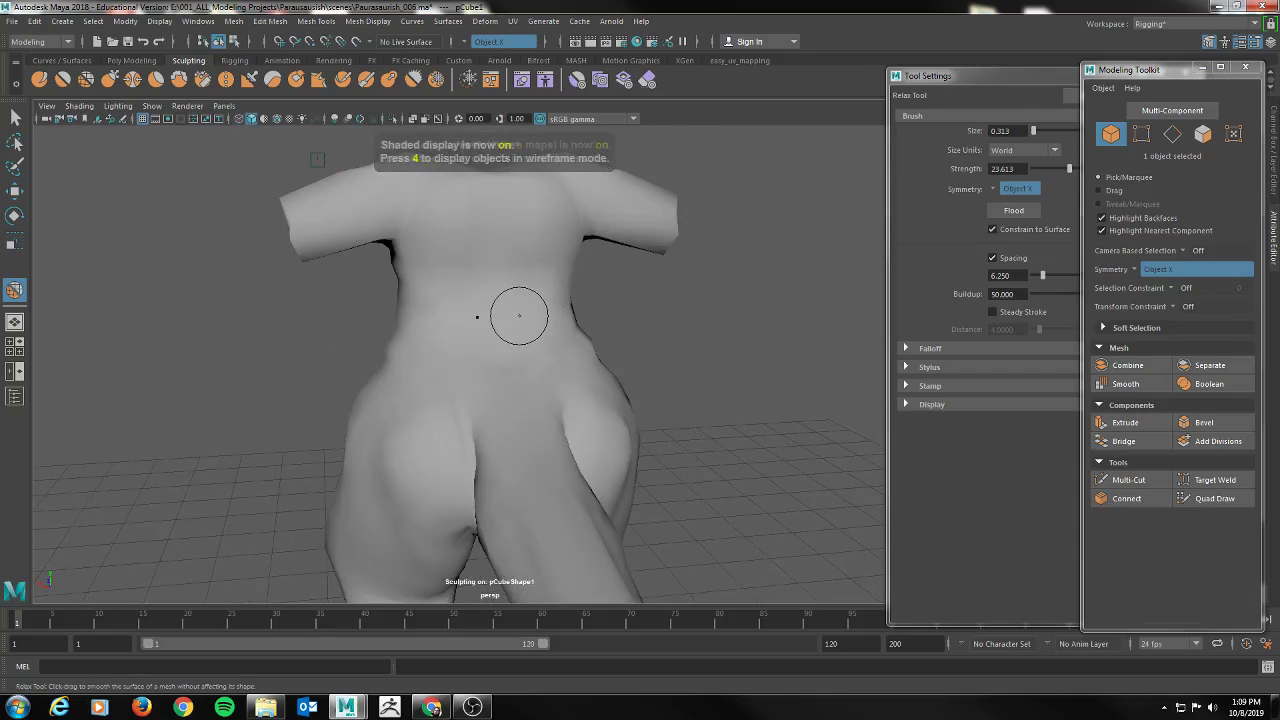
{"action": "left_click_drag", "start_coordinate": [495, 326], "coordinate": [725, 302], "text": "alt"}
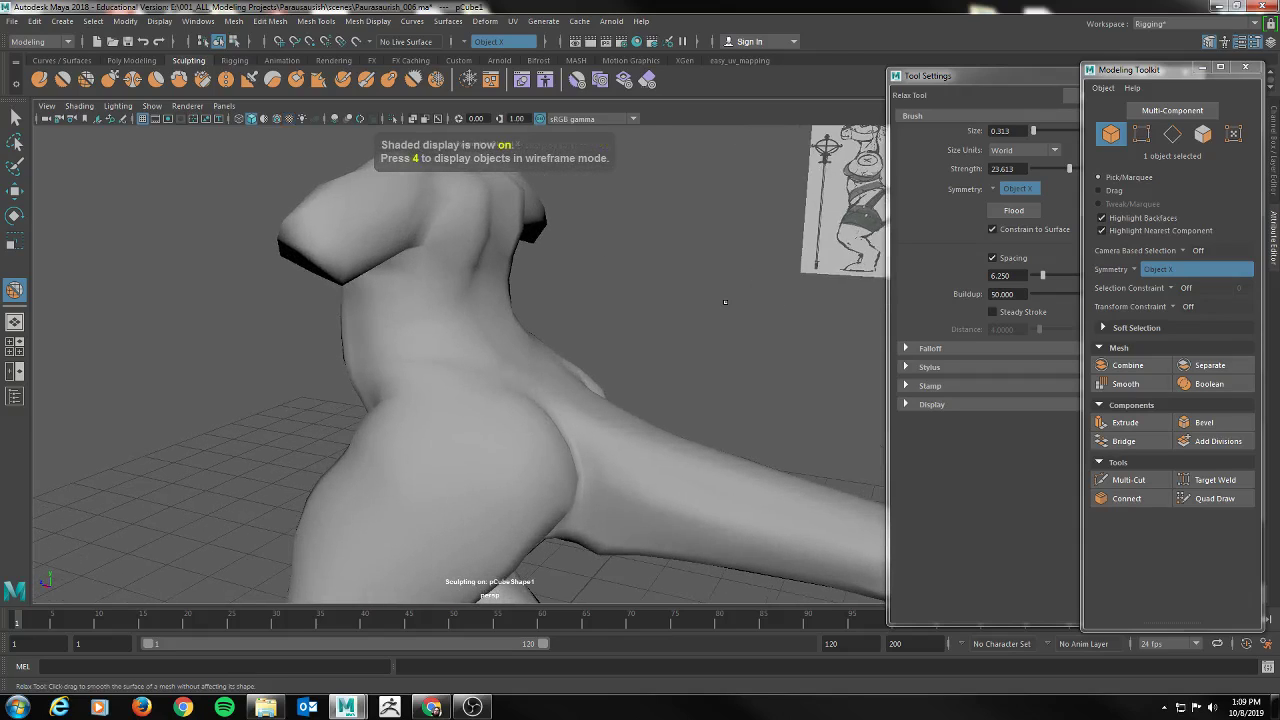
Turn on the wireframe display in the Relax tool's display settings and view the edge flow across the back
{"action": "left_click", "coordinate": [905, 260]}
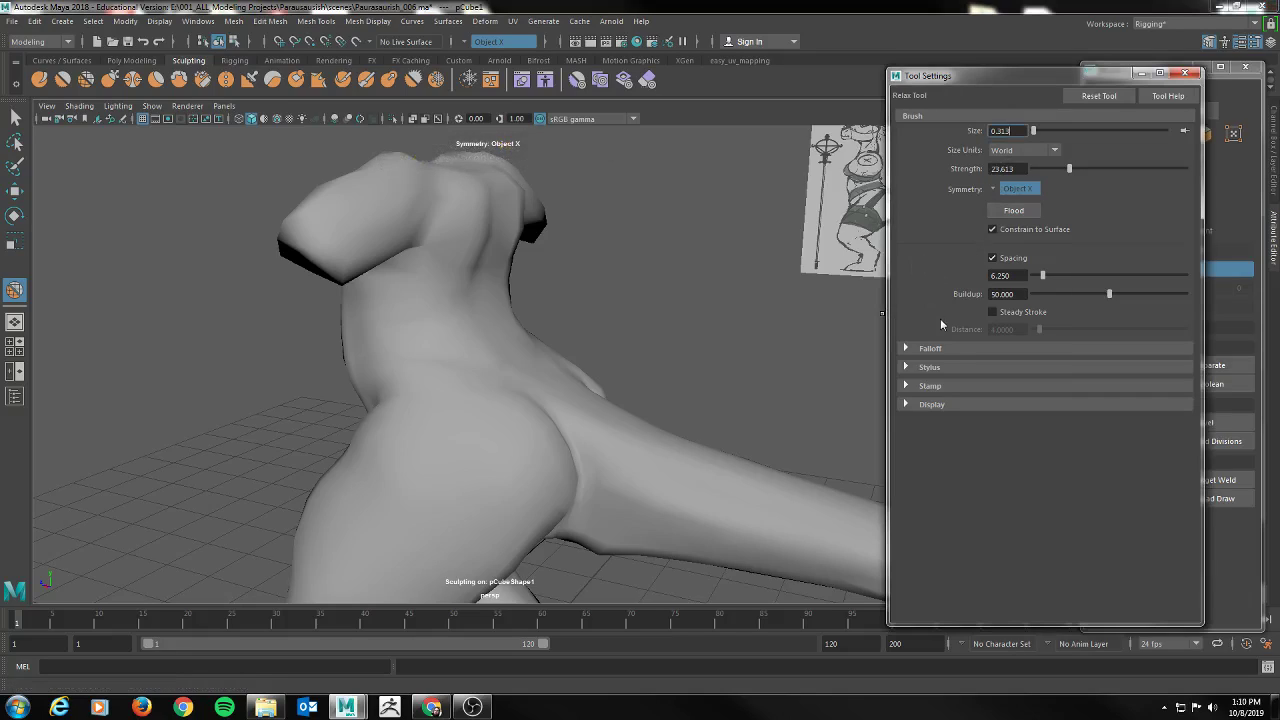
{"action": "left_click", "coordinate": [906, 368]}
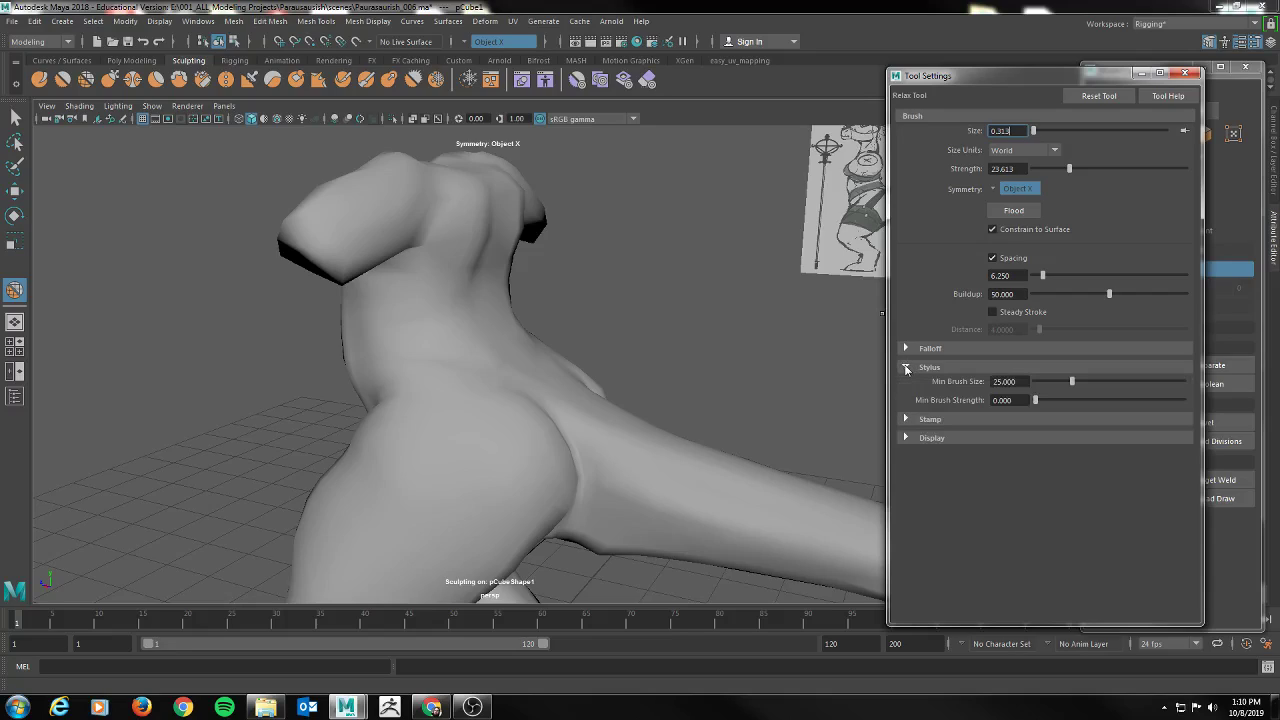
{"action": "left_click", "coordinate": [906, 368]}
{"action": "left_click", "coordinate": [907, 404]}
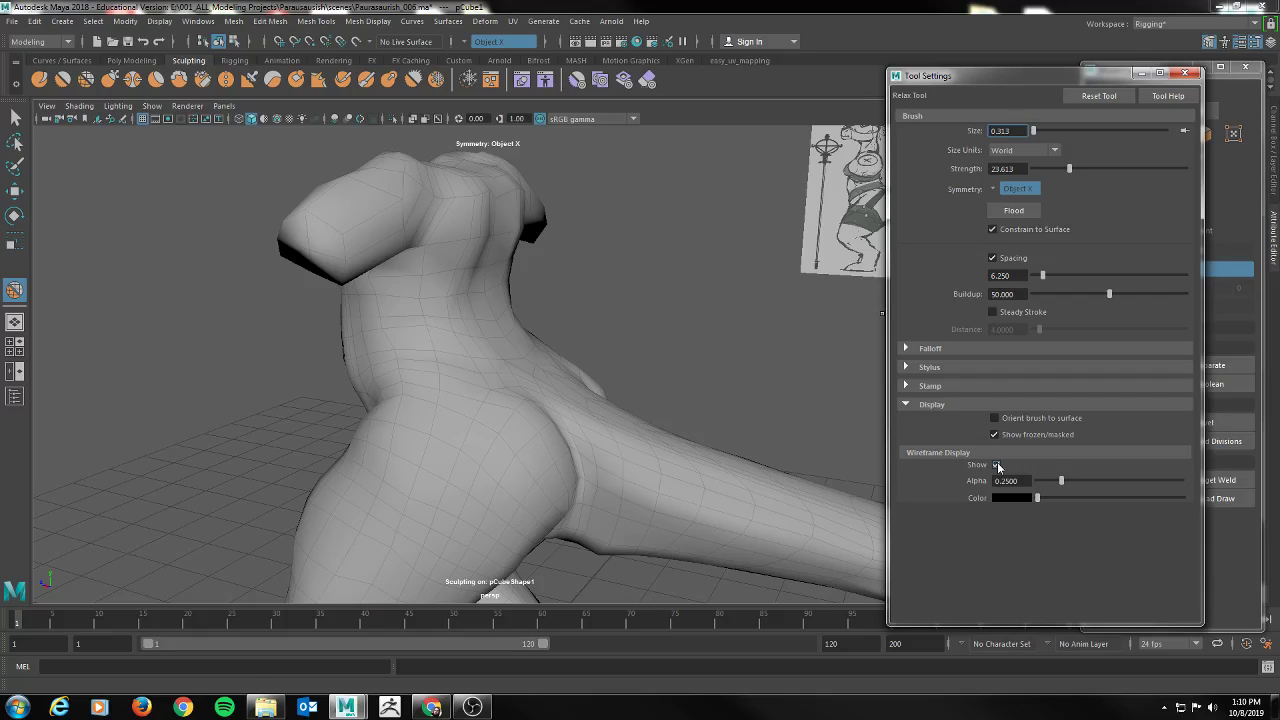
{"action": "left_click_drag", "start_coordinate": [723, 314], "coordinate": [671, 297], "text": "alt"}
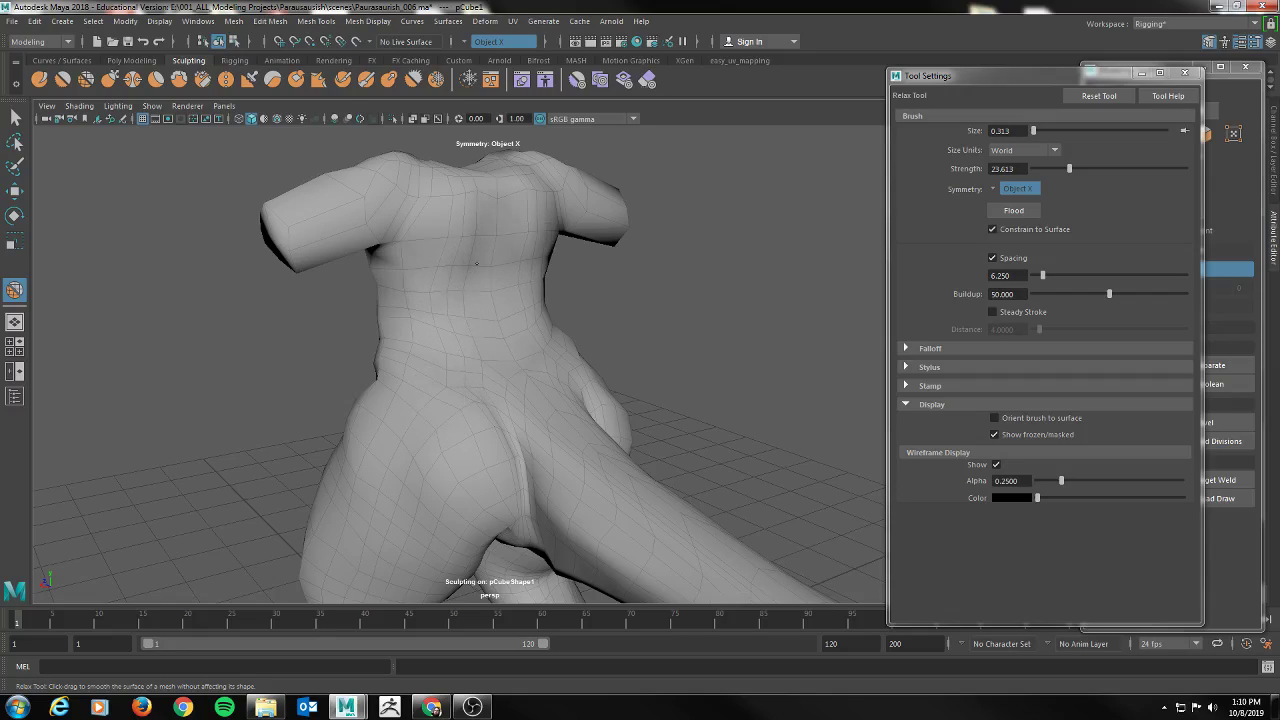
Hide the sculpting wireframe to inspect the shaded surface from the back and side, and show it again
{"action": "left_click", "coordinate": [993, 466]}
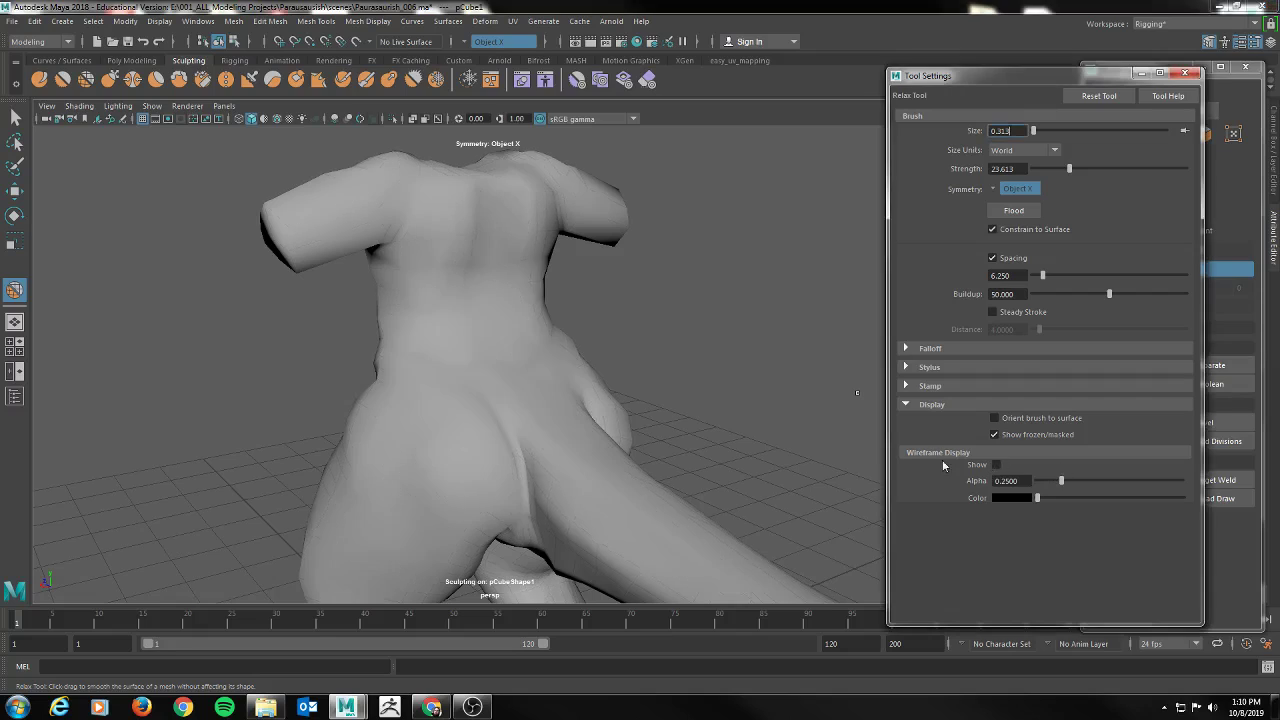
{"action": "mouse_move", "coordinate": [700, 346]}
{"action": "left_mouse_down", "text": "alt"}
{"action": "mouse_move", "coordinate": [623, 366]}
{"action": "mouse_move", "coordinate": [486, 349]}
{"action": "mouse_move", "coordinate": [606, 371]}
{"action": "mouse_move", "coordinate": [466, 309]}
{"action": "mouse_move", "coordinate": [460, 337]}
{"action": "mouse_move", "coordinate": [613, 160]}
{"action": "left_mouse_up", "text": "alt"}
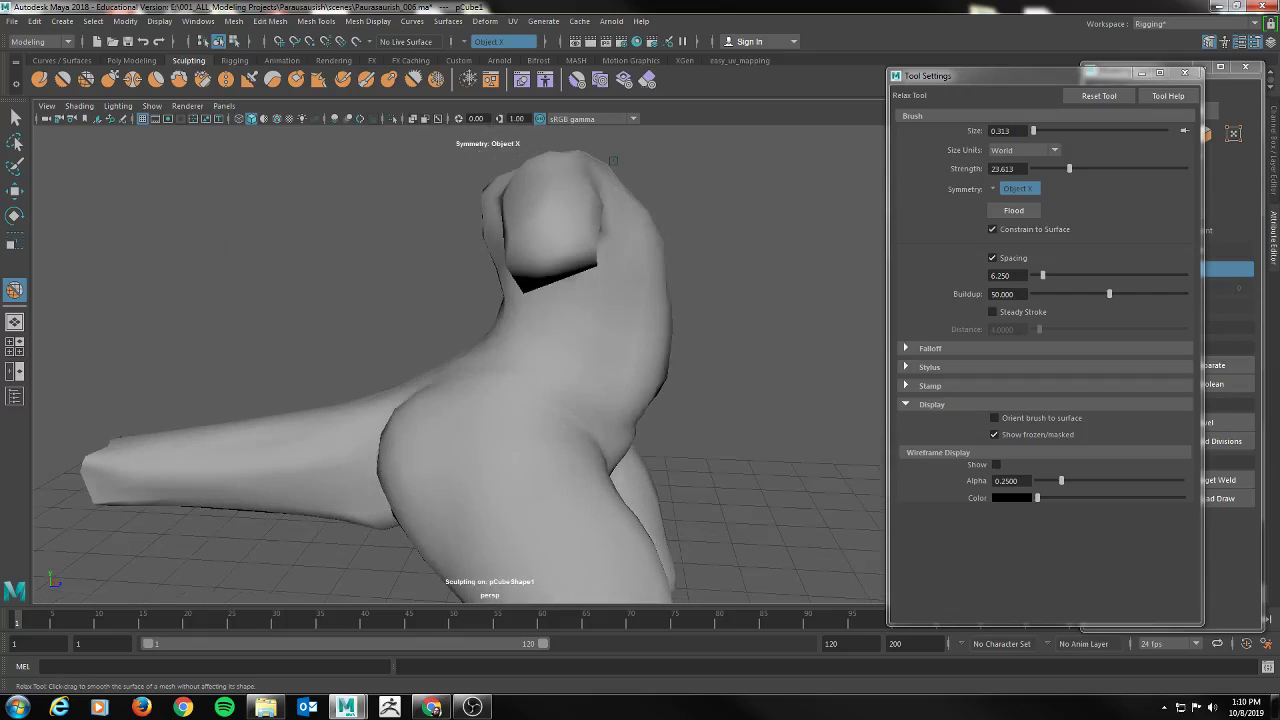
{"action": "left_click", "coordinate": [998, 468]}
{"action": "left_click_drag", "start_coordinate": [699, 354], "coordinate": [752, 368], "text": "alt"}
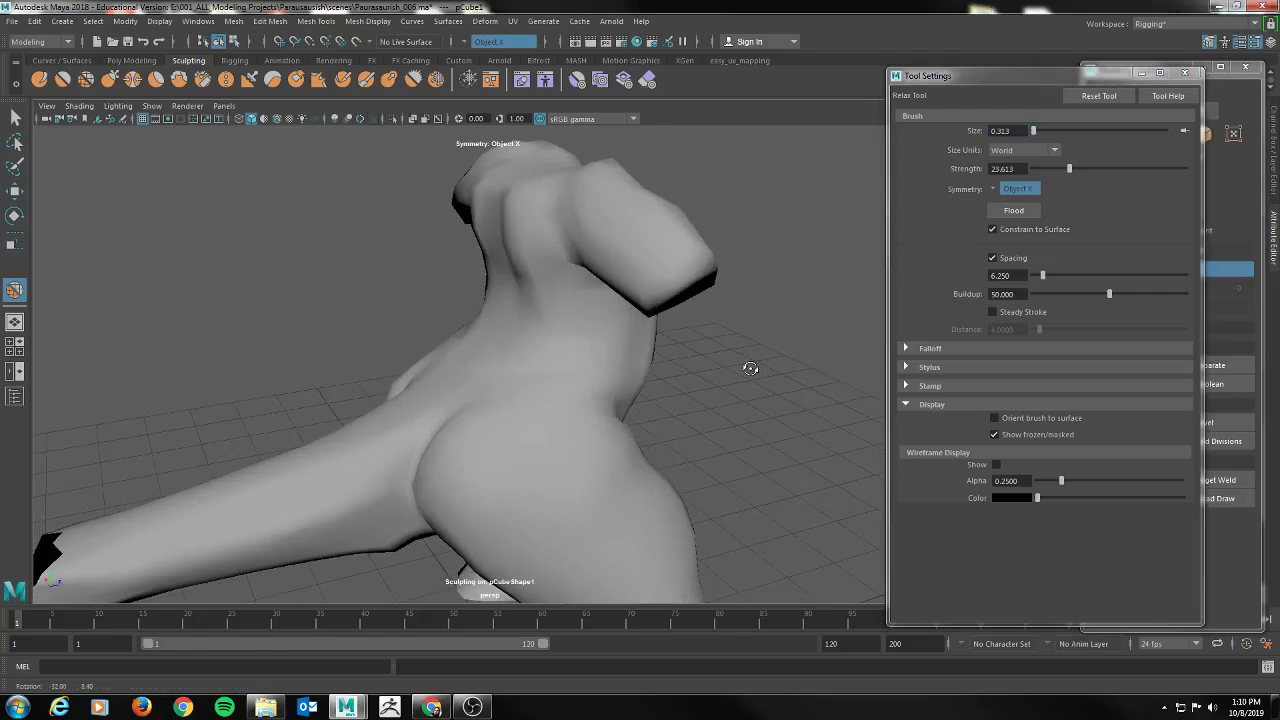
Relax the edge flow around the lower back and the crease between tail and hip, and check the four-view layout against the references
{"action": "mouse_move", "coordinate": [820, 391]}
{"action": "left_mouse_down", "text": "alt"}
{"action": "mouse_move", "coordinate": [740, 360]}
{"action": "mouse_move", "coordinate": [706, 363]}
{"action": "mouse_move", "coordinate": [731, 354]}
{"action": "mouse_move", "coordinate": [587, 403]}
{"action": "left_mouse_up", "text": "alt"}
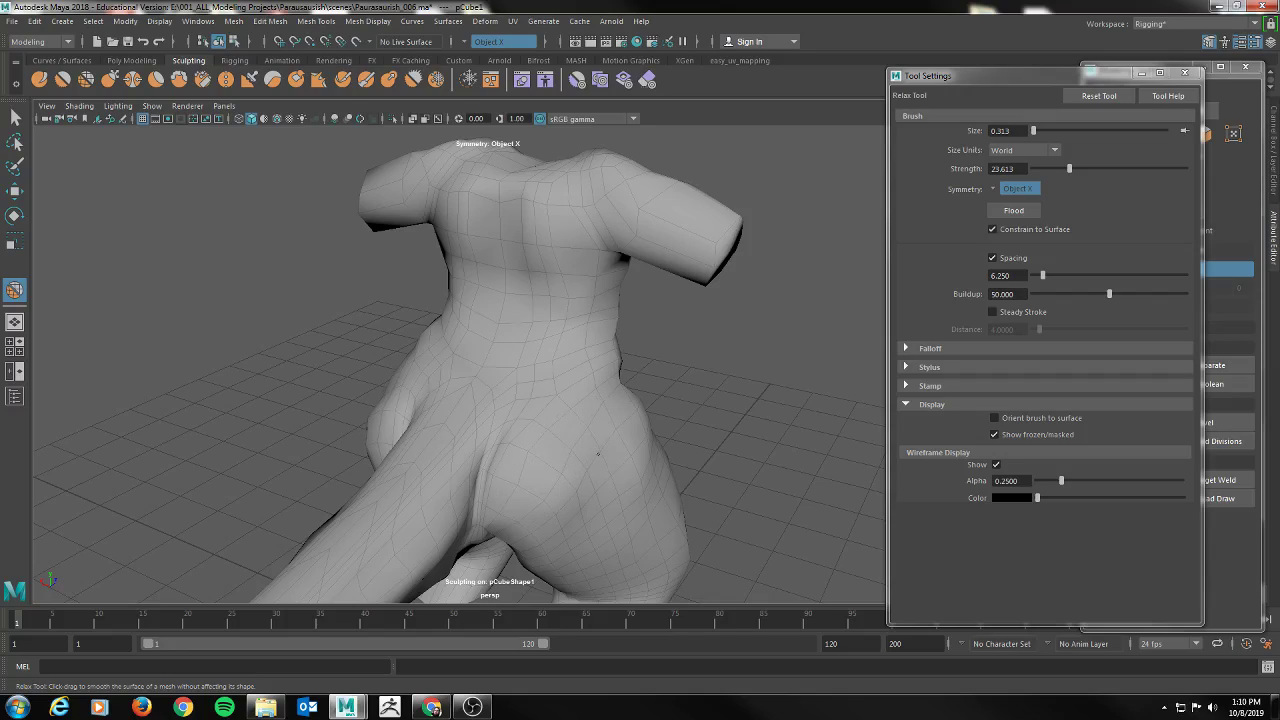
{"action": "mouse_move", "coordinate": [740, 385]}
{"action": "left_mouse_down", "text": "alt"}
{"action": "mouse_move", "coordinate": [700, 349]}
{"action": "mouse_move", "coordinate": [740, 337]}
{"action": "left_mouse_up", "text": "alt"}
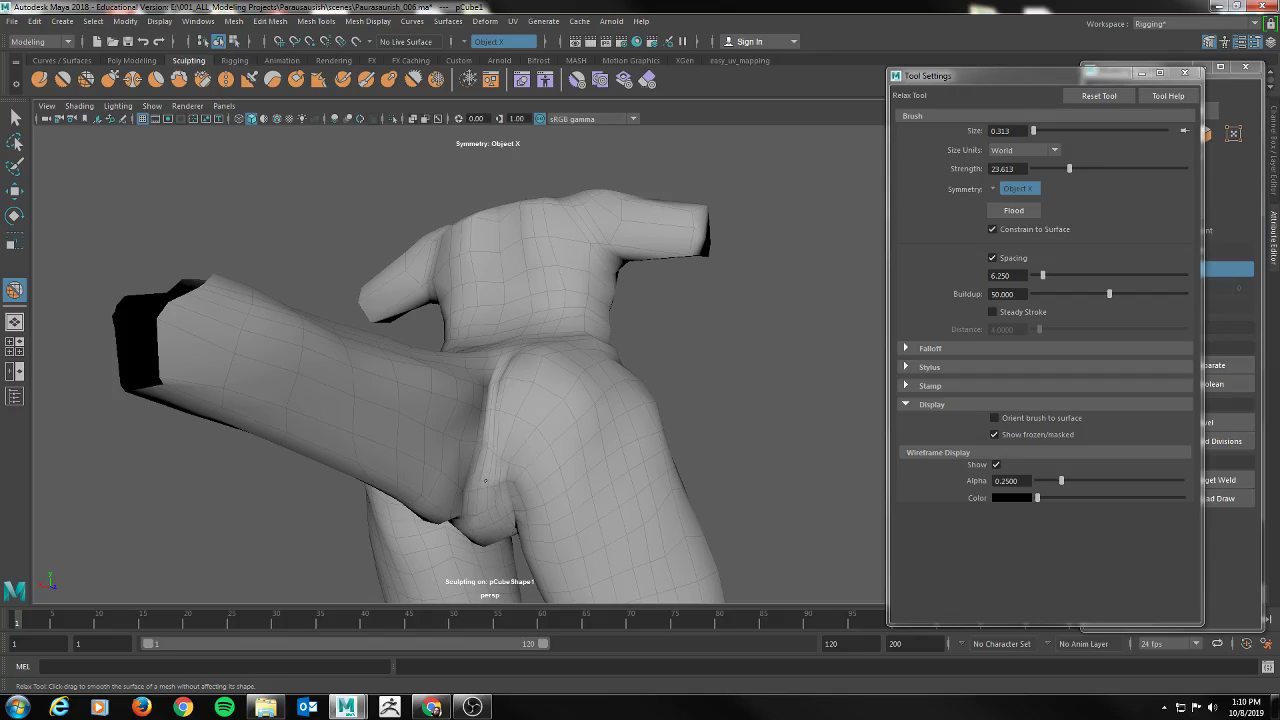
{"action": "mouse_move", "coordinate": [529, 463]}
{"action": "left_mouse_down", "text": "alt"}
{"action": "mouse_move", "coordinate": [749, 415]}
{"action": "mouse_move", "coordinate": [735, 418]}
{"action": "left_mouse_up", "text": "alt"}
{"action": "mouse_move", "coordinate": [682, 431]}
{"action": "right_mouse_down", "text": "alt"}
{"action": "mouse_move", "coordinate": [709, 320]}
{"action": "mouse_move", "coordinate": [691, 417]}
{"action": "right_mouse_up", "text": "alt"}
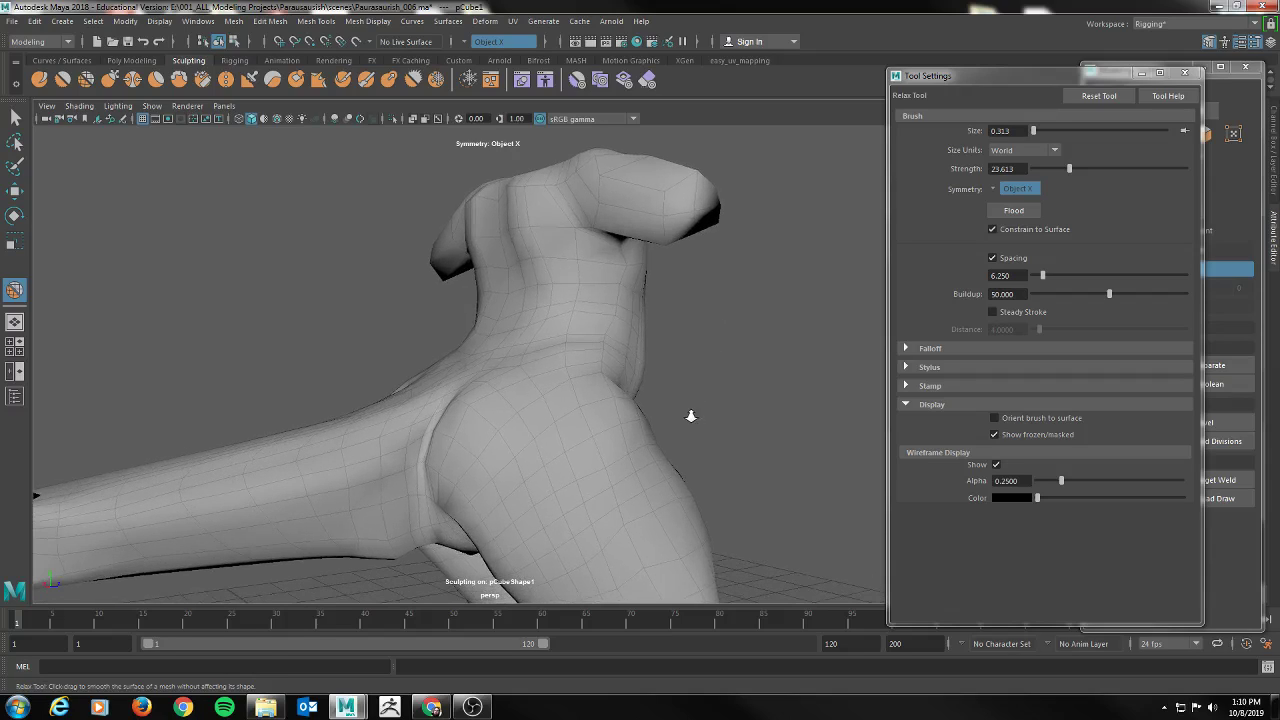
{"action": "key", "text": "space"}
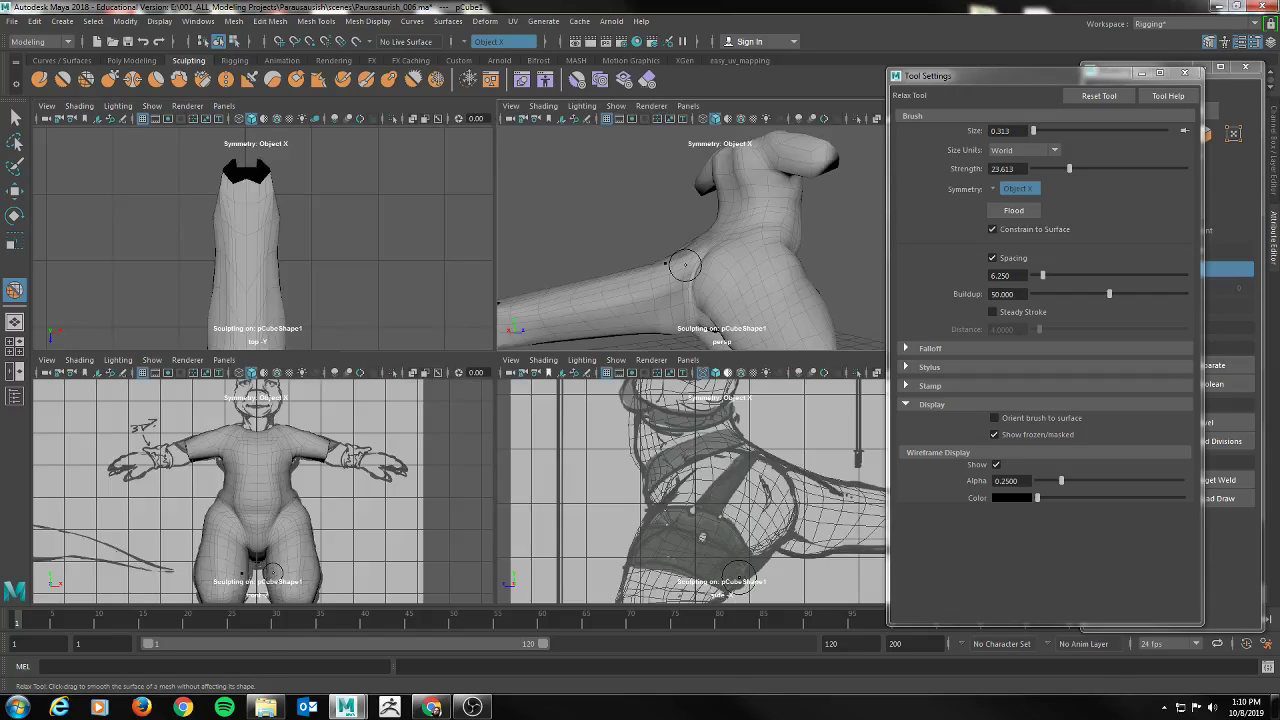
{"action": "key", "text": "space"}
Relax and smooth the edges along the top and side of the tail and around its base
{"action": "mouse_move", "coordinate": [488, 357]}
{"action": "left_mouse_down", "text": "alt"}
{"action": "mouse_move", "coordinate": [509, 257]}
{"action": "mouse_move", "coordinate": [579, 277]}
{"action": "mouse_move", "coordinate": [529, 266]}
{"action": "mouse_move", "coordinate": [507, 316]}
{"action": "mouse_move", "coordinate": [486, 306]}
{"action": "mouse_move", "coordinate": [462, 337]}
{"action": "left_mouse_up", "text": "alt"}
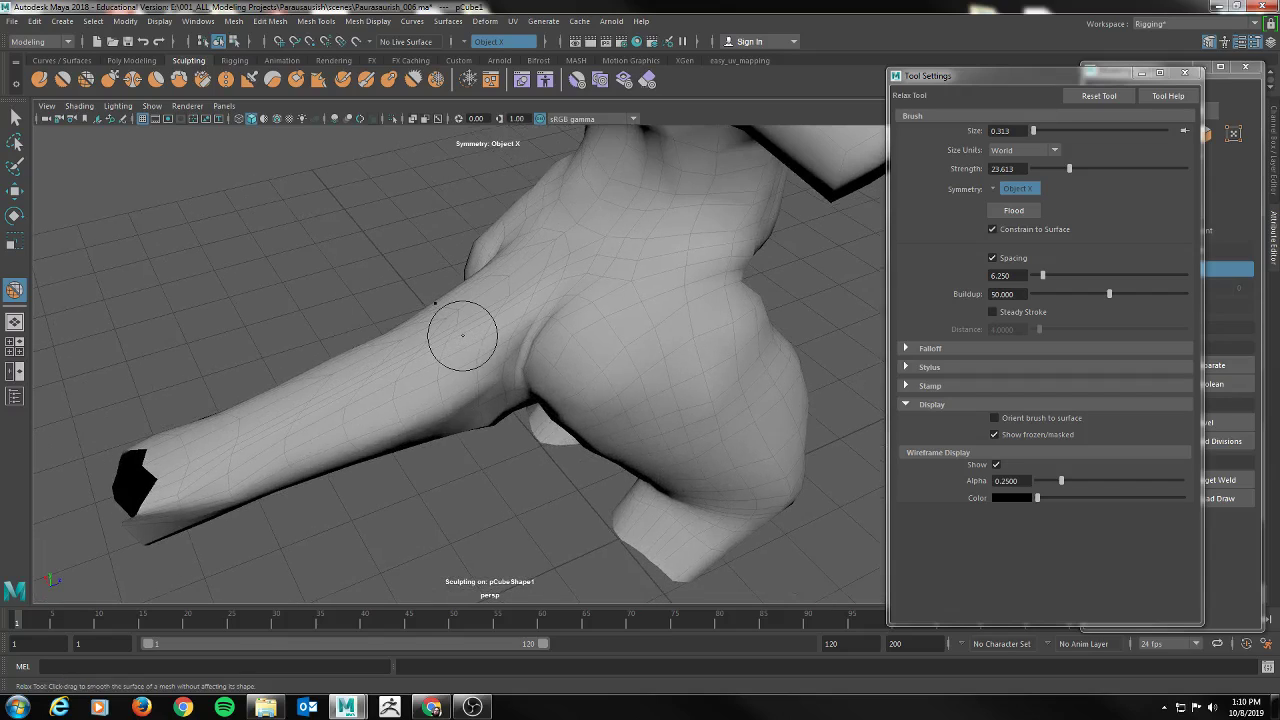
{"action": "mouse_move", "coordinate": [486, 314]}
{"action": "left_mouse_down", "text": "alt"}
{"action": "mouse_move", "coordinate": [237, 286]}
{"action": "mouse_move", "coordinate": [449, 311]}
{"action": "left_mouse_up", "text": "alt"}
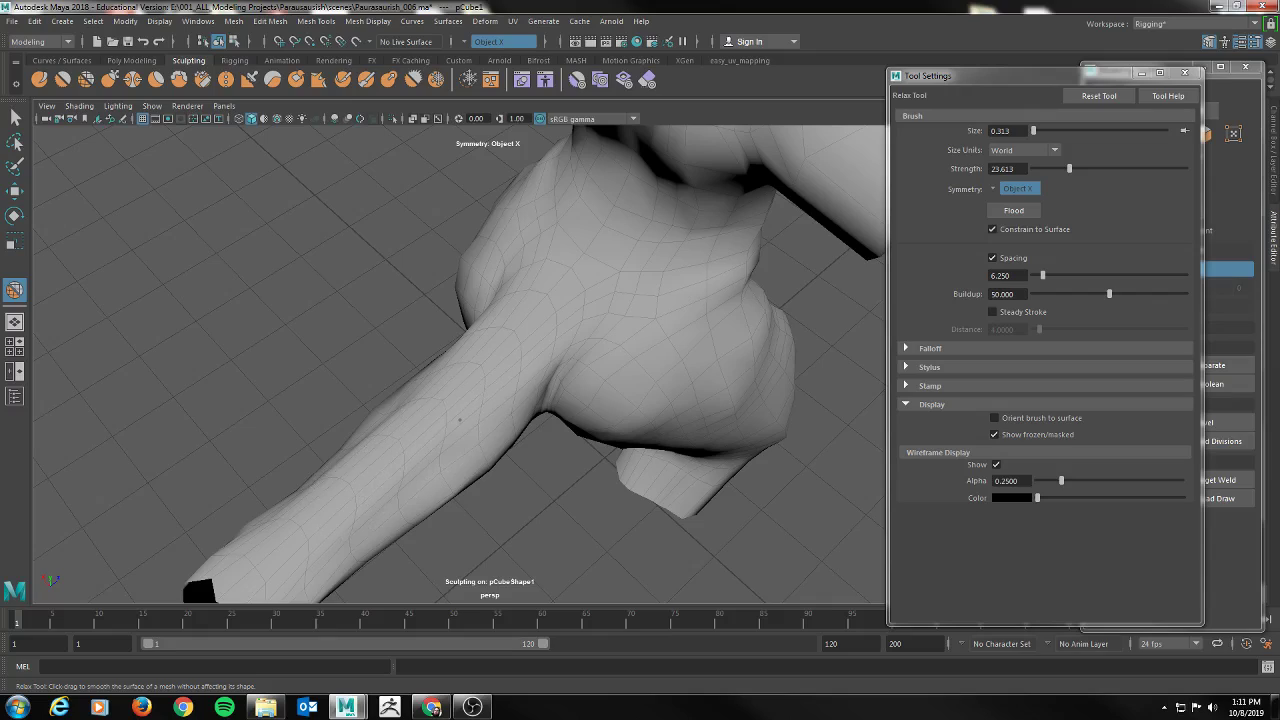
{"action": "mouse_move", "coordinate": [417, 480]}
{"action": "left_mouse_down", "text": "alt"}
{"action": "mouse_move", "coordinate": [568, 509]}
{"action": "mouse_move", "coordinate": [540, 484]}
{"action": "left_mouse_up", "text": "alt"}
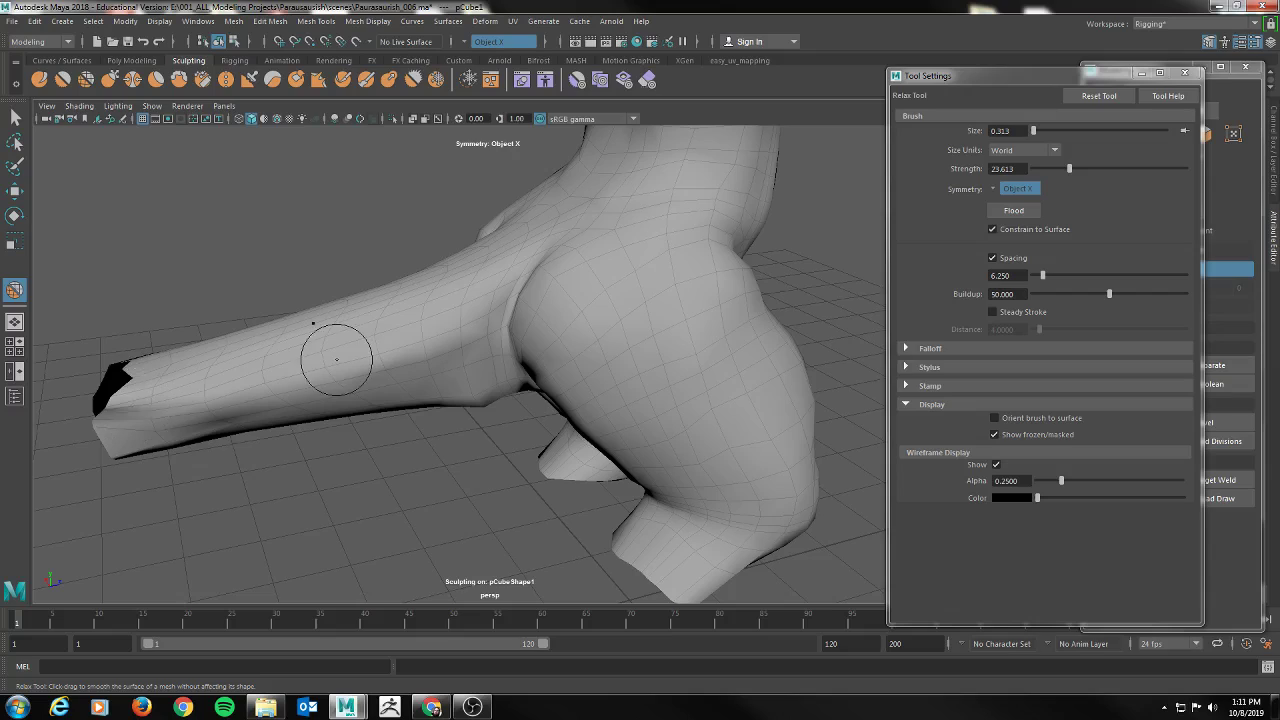
{"action": "left_click_drag", "start_coordinate": [470, 307], "coordinate": [388, 298], "text": "alt"}
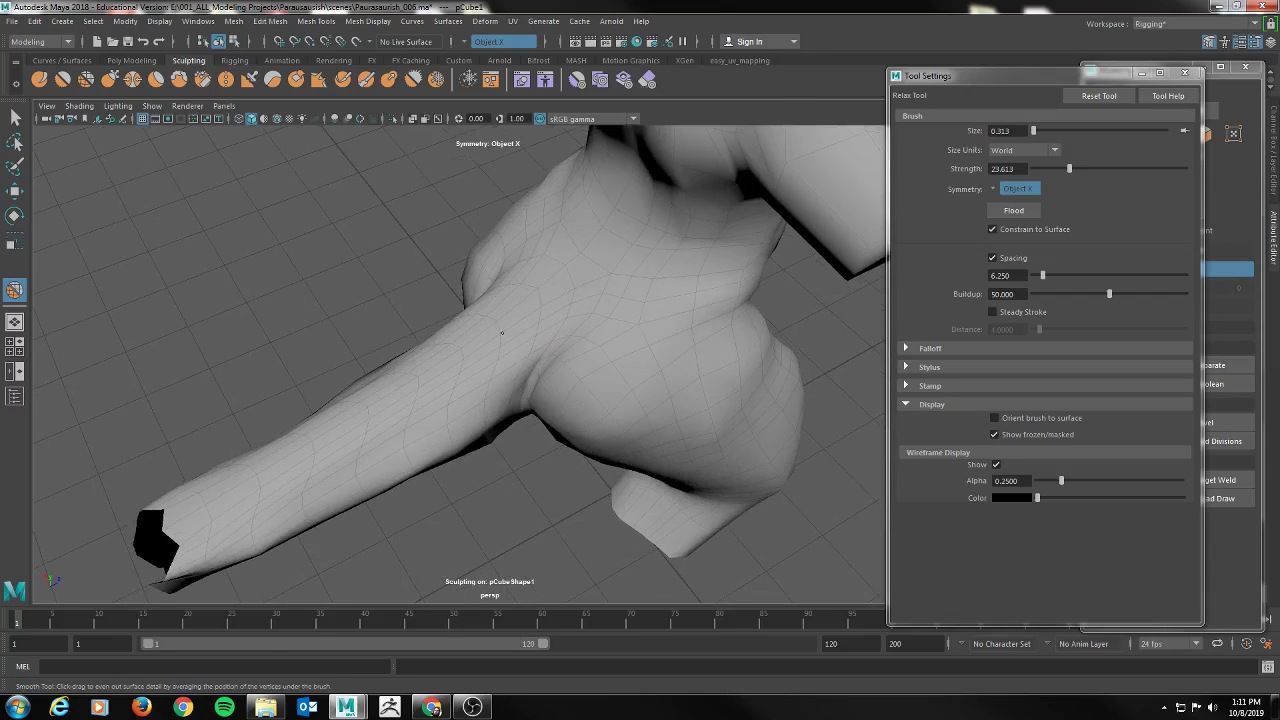
{"action": "mouse_move", "coordinate": [374, 385]}
{"action": "left_mouse_down", "text": "alt"}
{"action": "mouse_move", "coordinate": [294, 303]}
{"action": "mouse_move", "coordinate": [371, 271]}
{"action": "left_mouse_up", "text": "alt"}
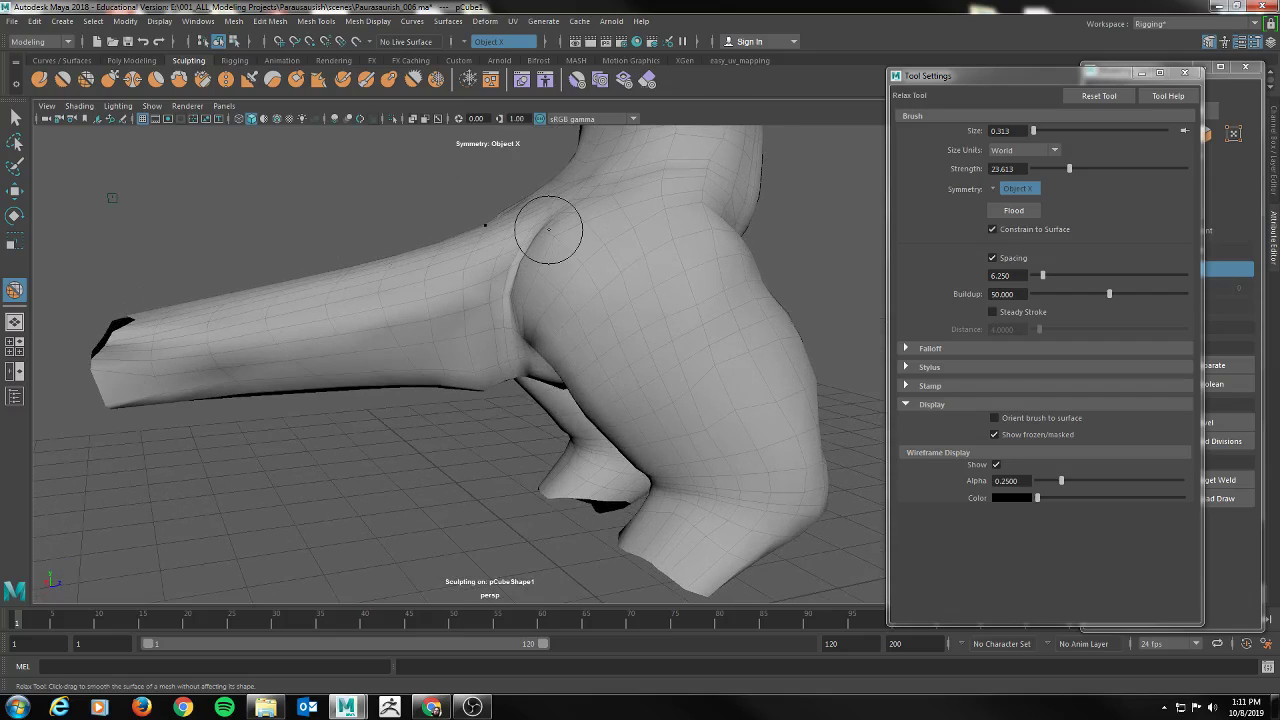
{"action": "left_click_drag", "start_coordinate": [477, 343], "coordinate": [440, 335], "text": "alt"}
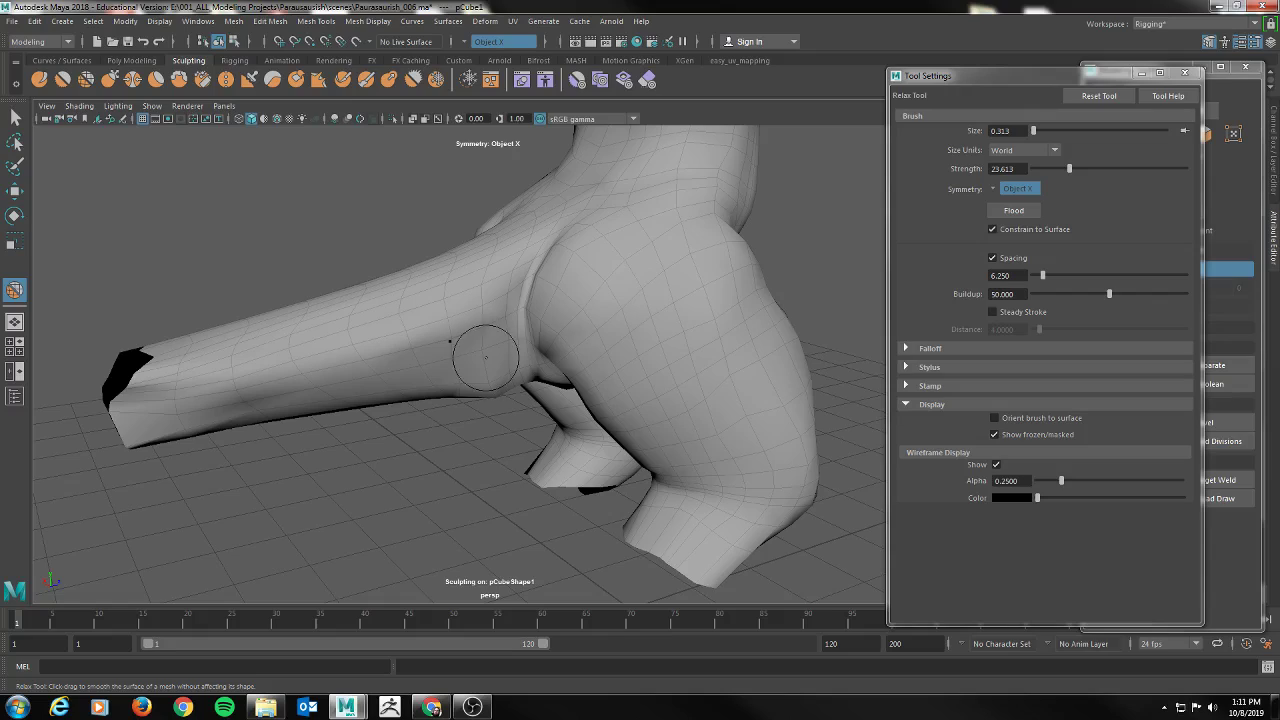
{"action": "mouse_move", "coordinate": [476, 451]}
{"action": "left_mouse_down", "text": "alt"}
{"action": "mouse_move", "coordinate": [500, 423]}
{"action": "mouse_move", "coordinate": [263, 269]}
{"action": "left_mouse_up", "text": "alt"}
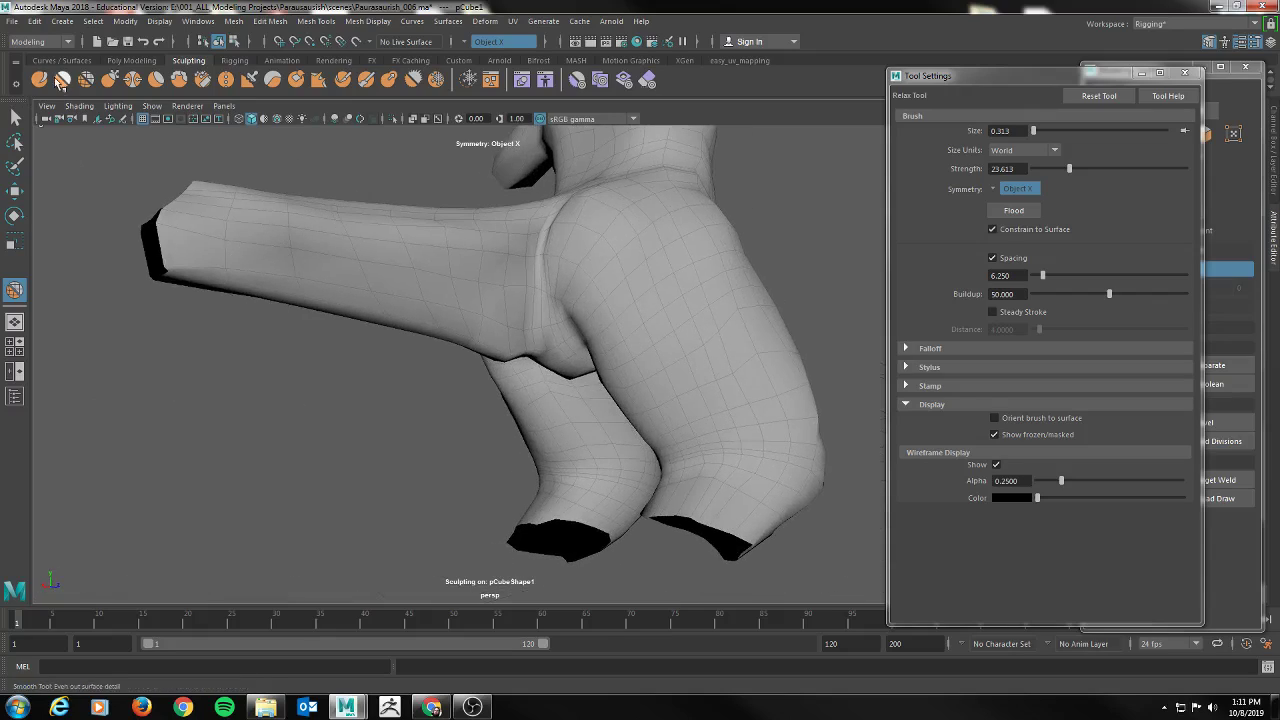
Build up the surface where the tail meets the hip with the Sculpt tool at its current size and strength
{"action": "left_click", "coordinate": [39, 80]}
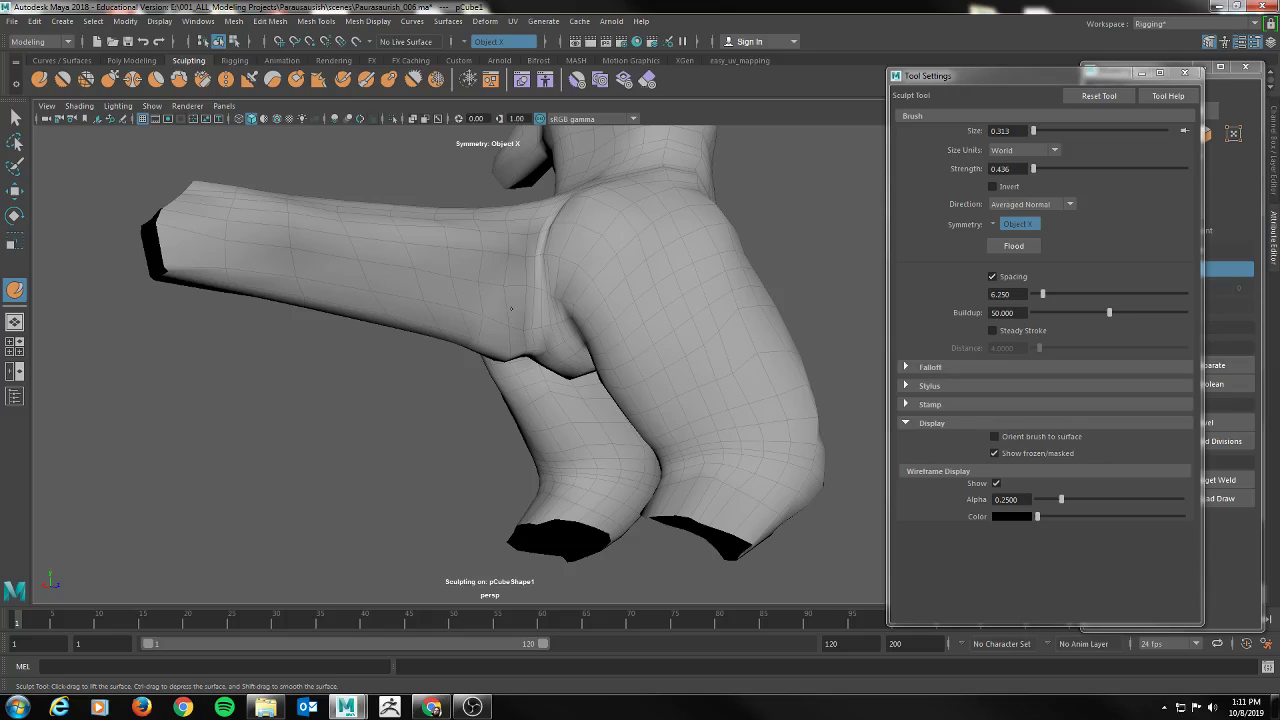
{"action": "mouse_move", "coordinate": [316, 310]}
{"action": "left_mouse_down", "text": "alt"}
{"action": "mouse_move", "coordinate": [380, 374]}
{"action": "mouse_move", "coordinate": [412, 384]}
{"action": "mouse_move", "coordinate": [400, 386]}
{"action": "mouse_move", "coordinate": [391, 360]}
{"action": "mouse_move", "coordinate": [400, 400]}
{"action": "left_mouse_up", "text": "alt"}
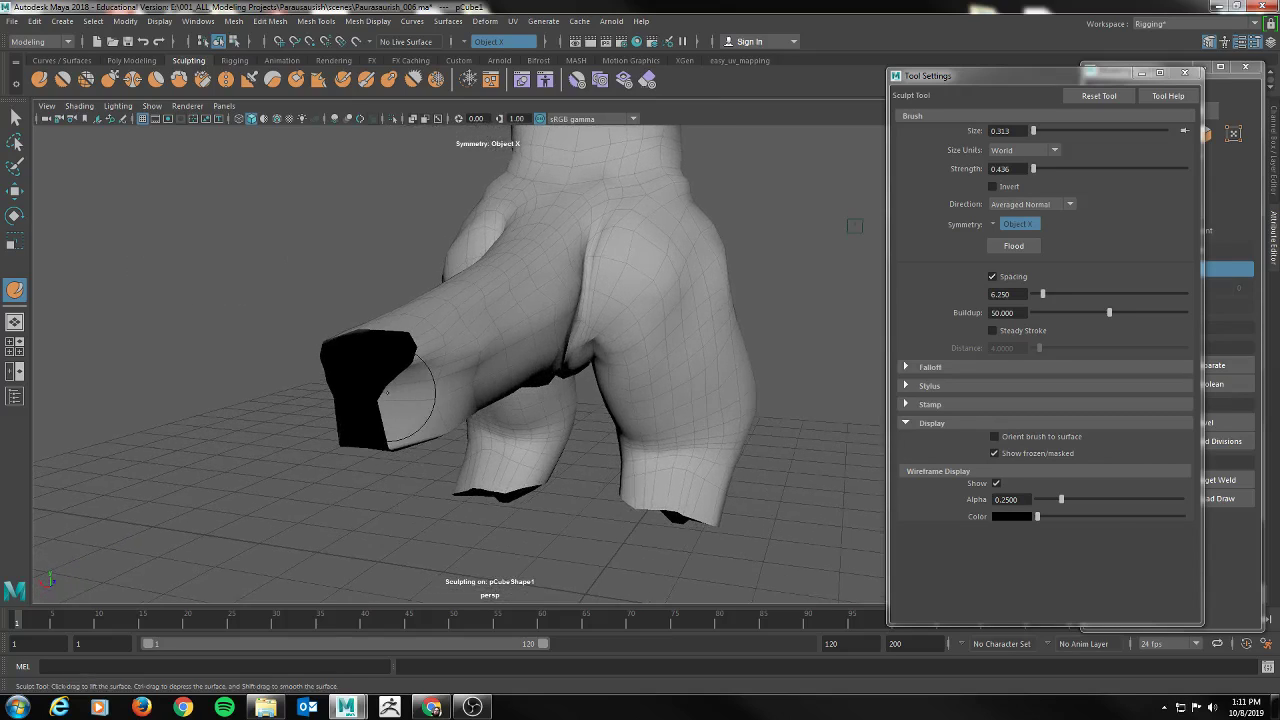
{"action": "left_click_drag", "start_coordinate": [480, 376], "coordinate": [565, 312], "text": "alt"}
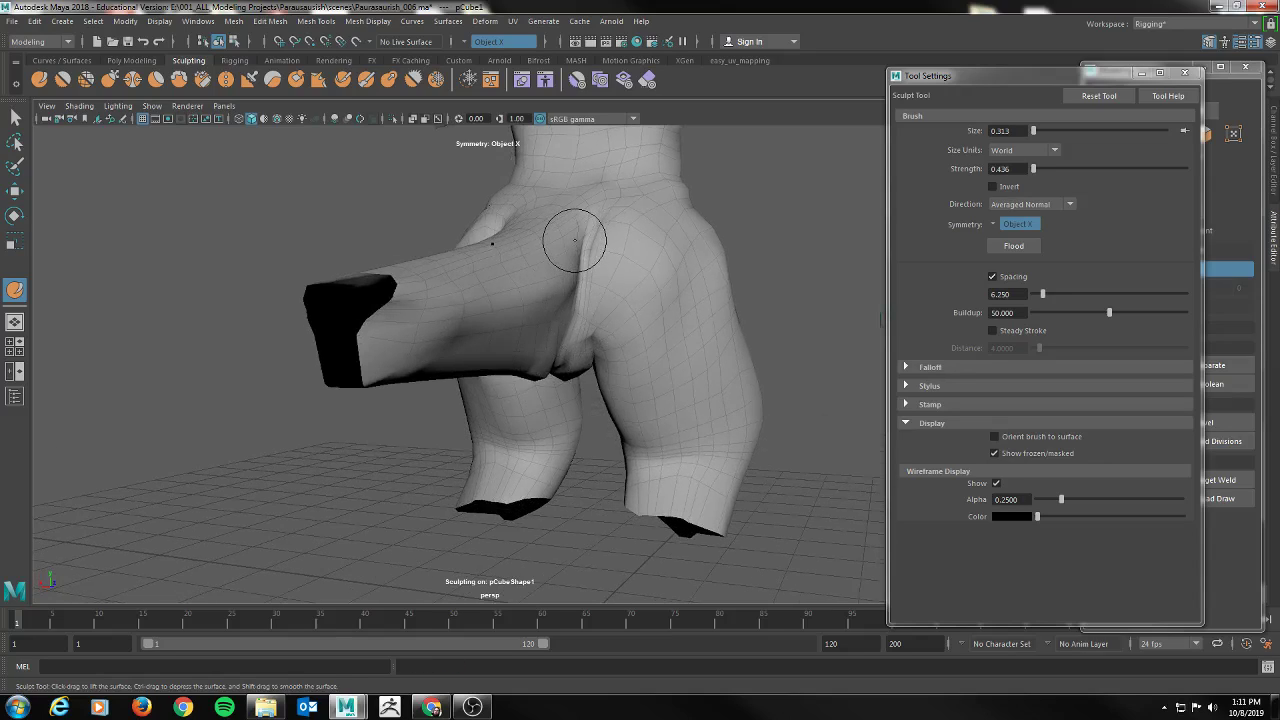
{"action": "left_click_drag", "start_coordinate": [577, 221], "coordinate": [577, 223]}
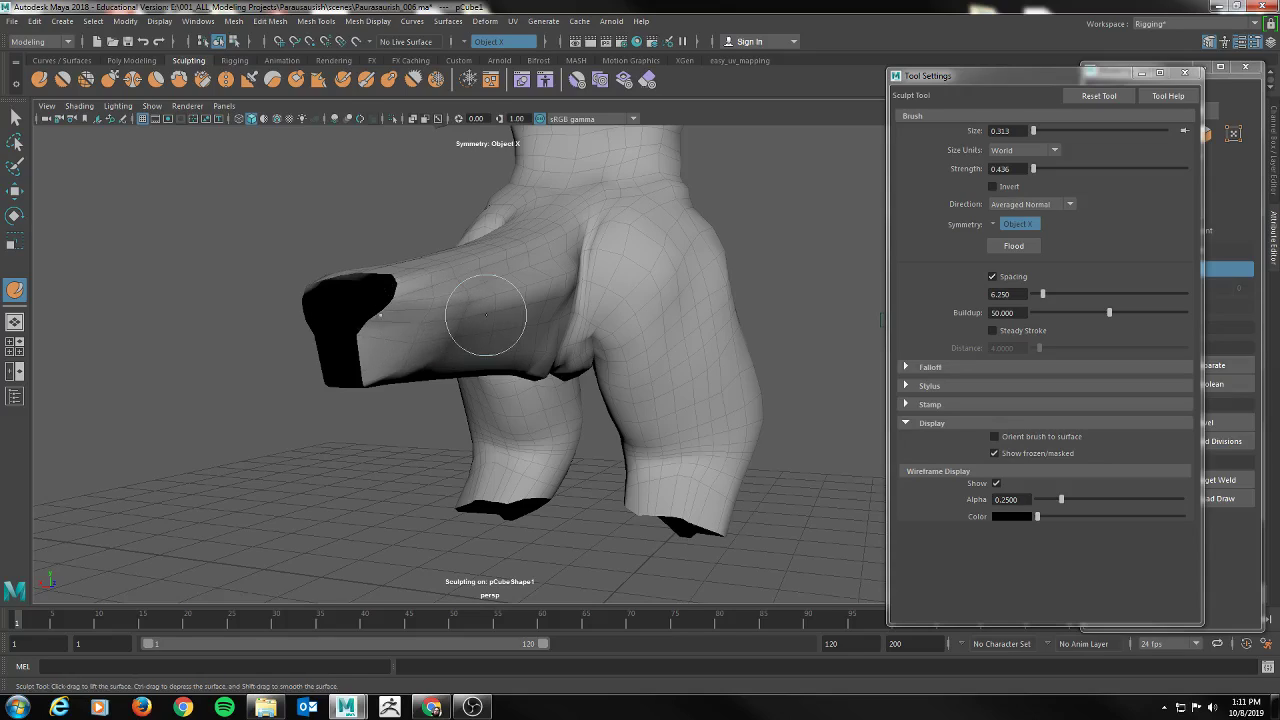
Relax the edges along the tail base and underside with the Relax tool, working from both sides and below
{"action": "left_click", "coordinate": [86, 79]}
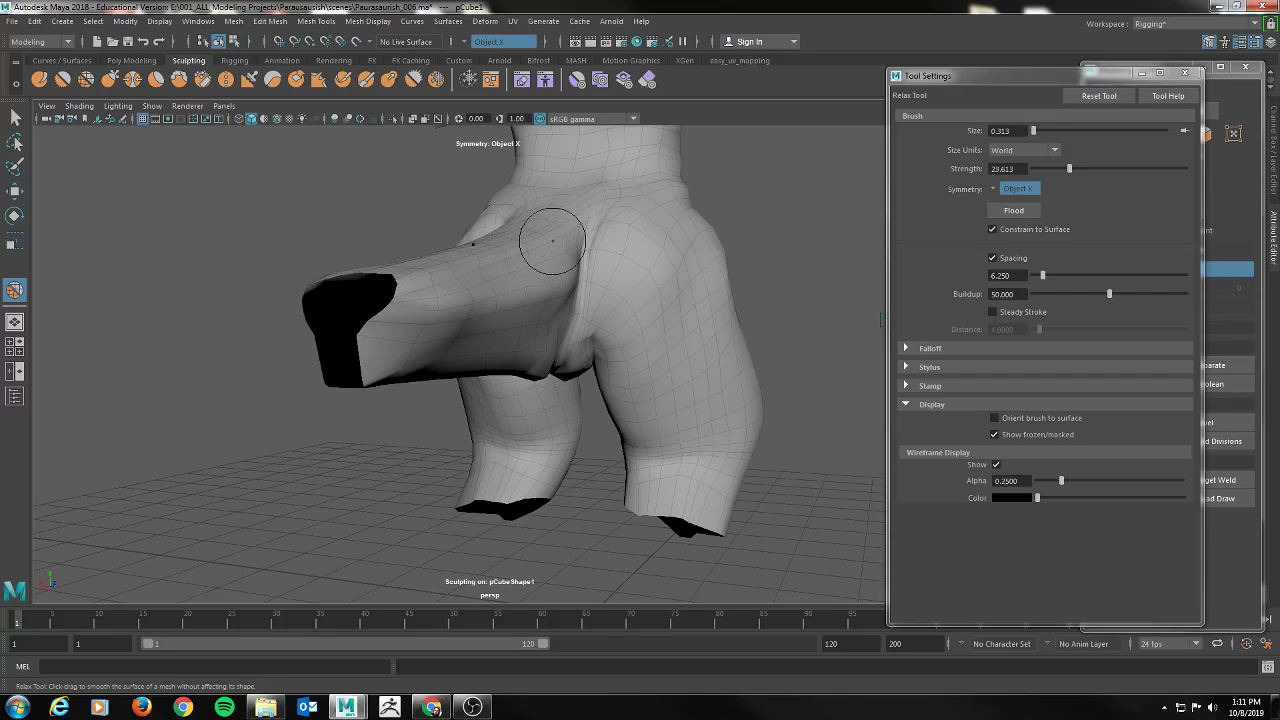
{"action": "left_click_drag", "start_coordinate": [407, 282], "coordinate": [300, 250], "text": "alt"}
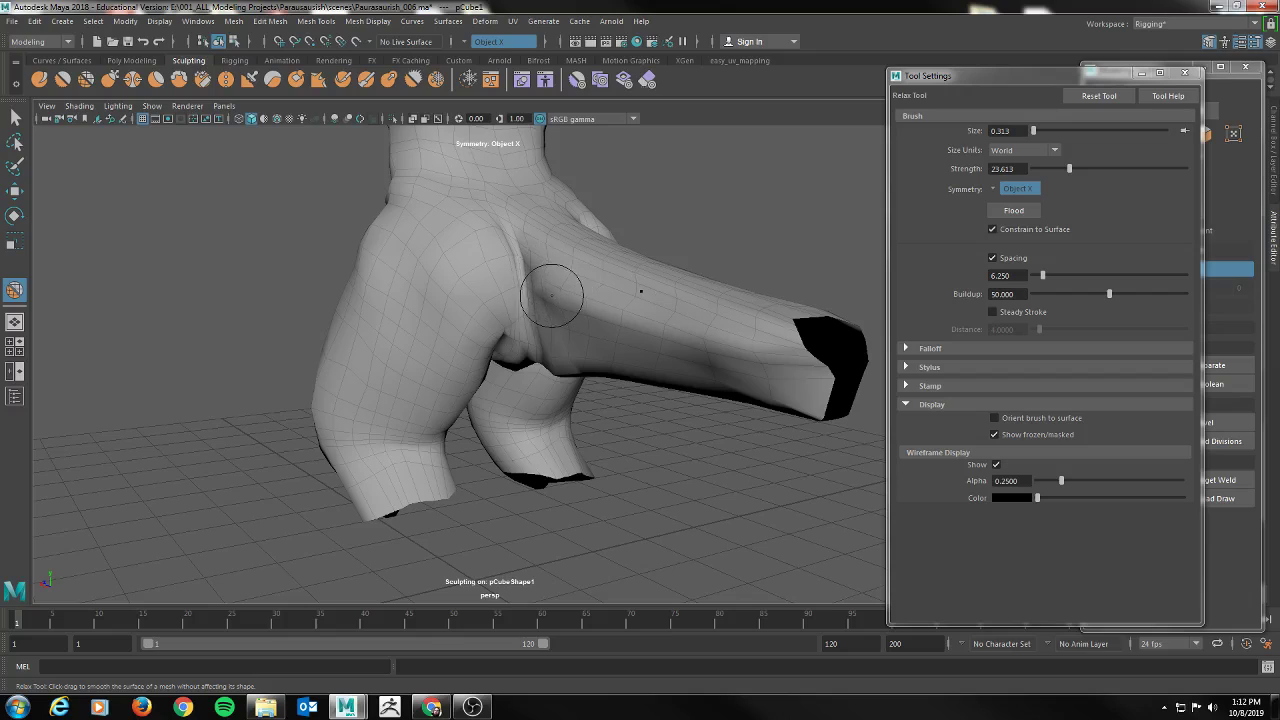
{"action": "mouse_move", "coordinate": [684, 244]}
{"action": "left_mouse_down", "text": "alt"}
{"action": "mouse_move", "coordinate": [743, 226]}
{"action": "mouse_move", "coordinate": [654, 243]}
{"action": "mouse_move", "coordinate": [651, 271]}
{"action": "mouse_move", "coordinate": [638, 273]}
{"action": "mouse_move", "coordinate": [620, 266]}
{"action": "mouse_move", "coordinate": [627, 190]}
{"action": "left_mouse_up", "text": "alt"}
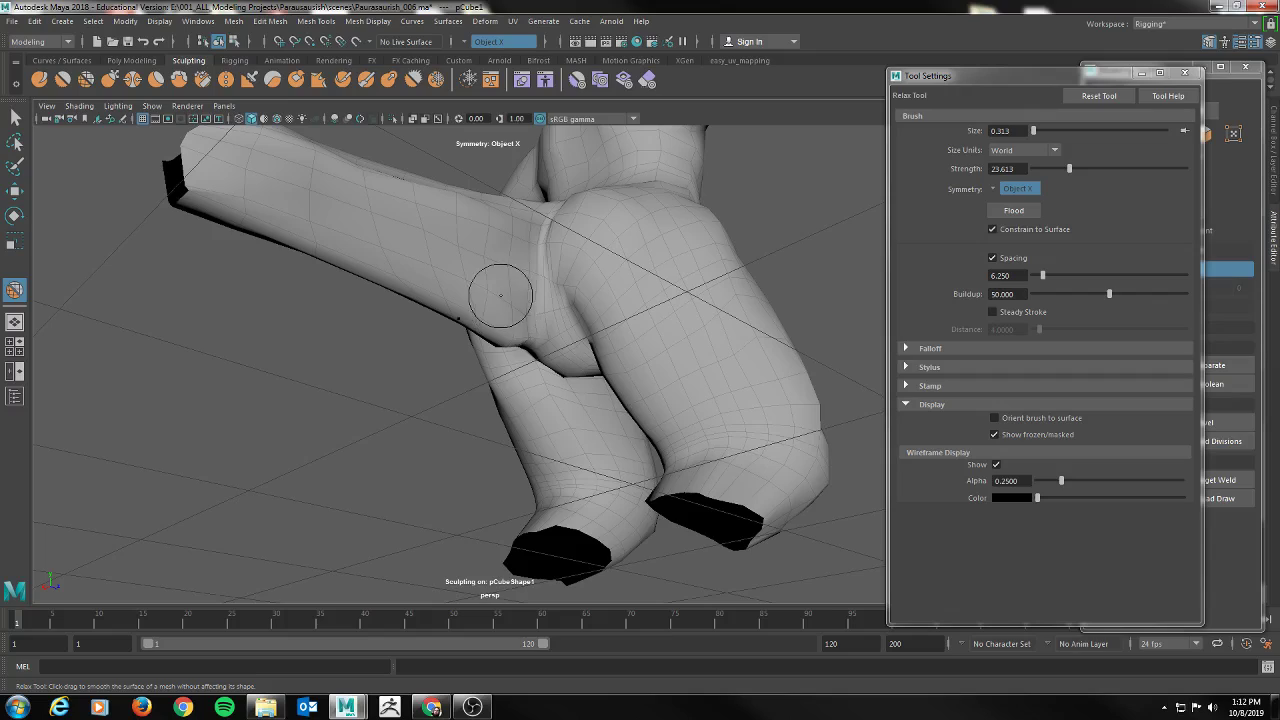
{"action": "left_click_drag", "start_coordinate": [429, 292], "coordinate": [396, 343], "text": "alt"}
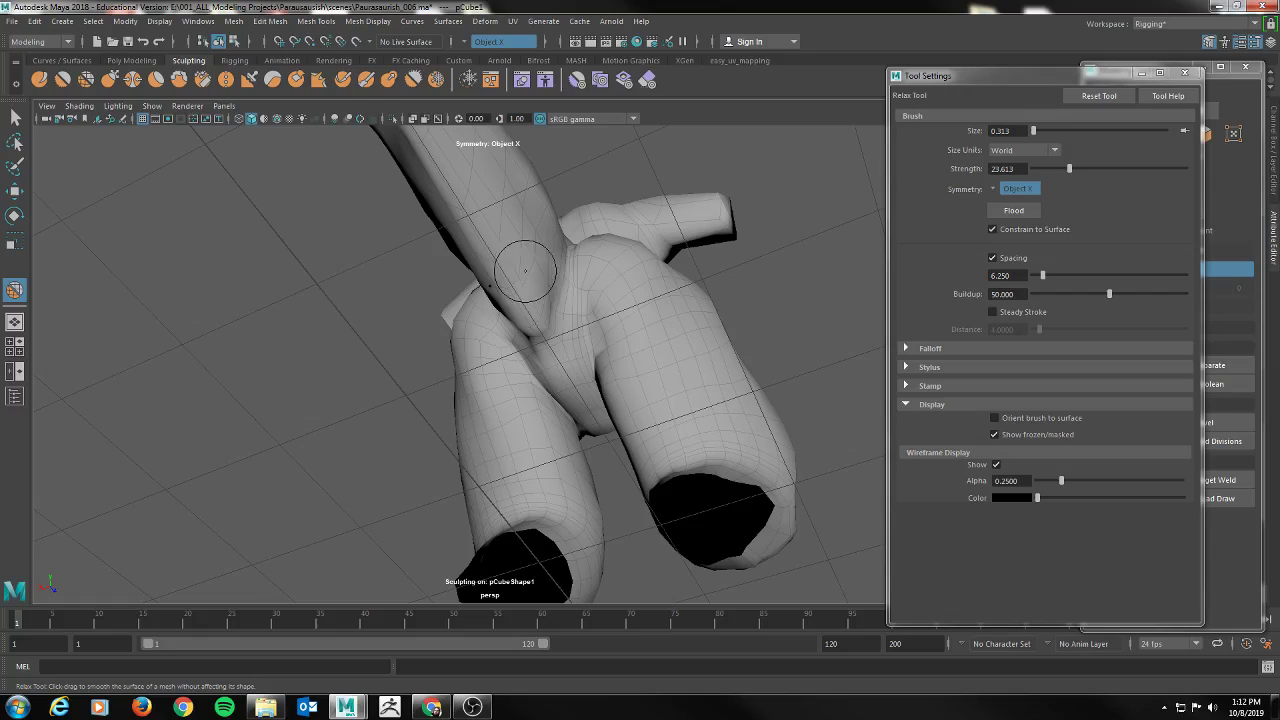
{"action": "left_click_drag", "start_coordinate": [467, 229], "coordinate": [526, 214], "text": "alt"}
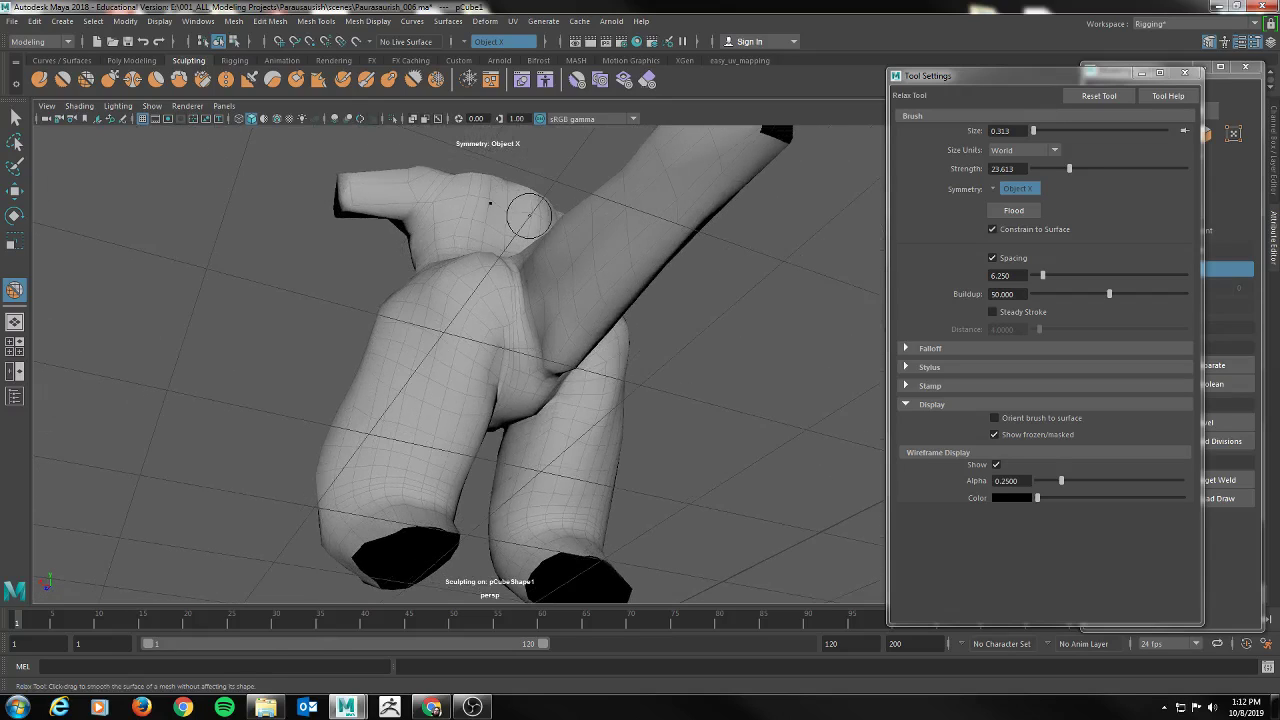
{"action": "mouse_move", "coordinate": [734, 197]}
{"action": "left_mouse_down", "text": "alt"}
{"action": "mouse_move", "coordinate": [460, 275]}
{"action": "mouse_move", "coordinate": [612, 228]}
{"action": "left_mouse_up", "text": "alt"}
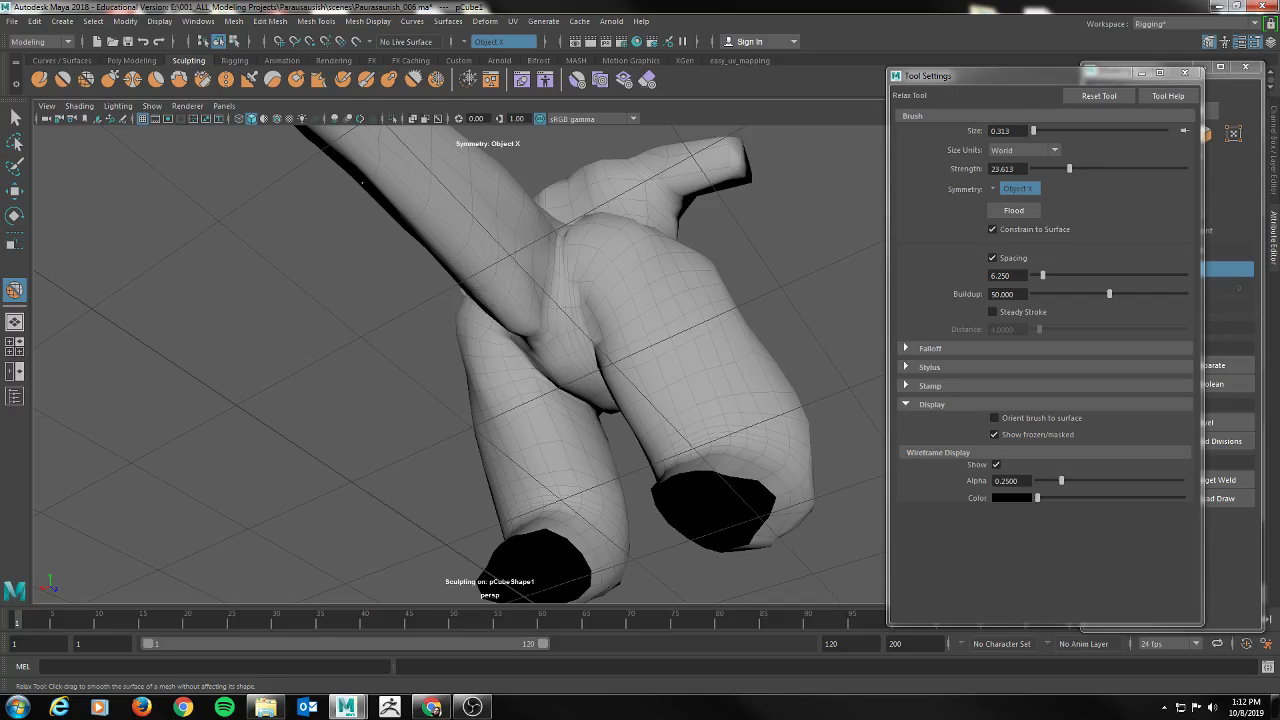
Check the tail and hip from the side, leave the Relax tool, bring the Modeling Toolkit forward and save the scene
{"action": "mouse_move", "coordinate": [354, 154]}
{"action": "left_mouse_down", "text": "alt"}
{"action": "mouse_move", "coordinate": [271, 251]}
{"action": "mouse_move", "coordinate": [220, 357]}
{"action": "mouse_move", "coordinate": [280, 266]}
{"action": "mouse_move", "coordinate": [257, 260]}
{"action": "mouse_move", "coordinate": [274, 270]}
{"action": "mouse_move", "coordinate": [262, 300]}
{"action": "left_mouse_up", "text": "alt"}
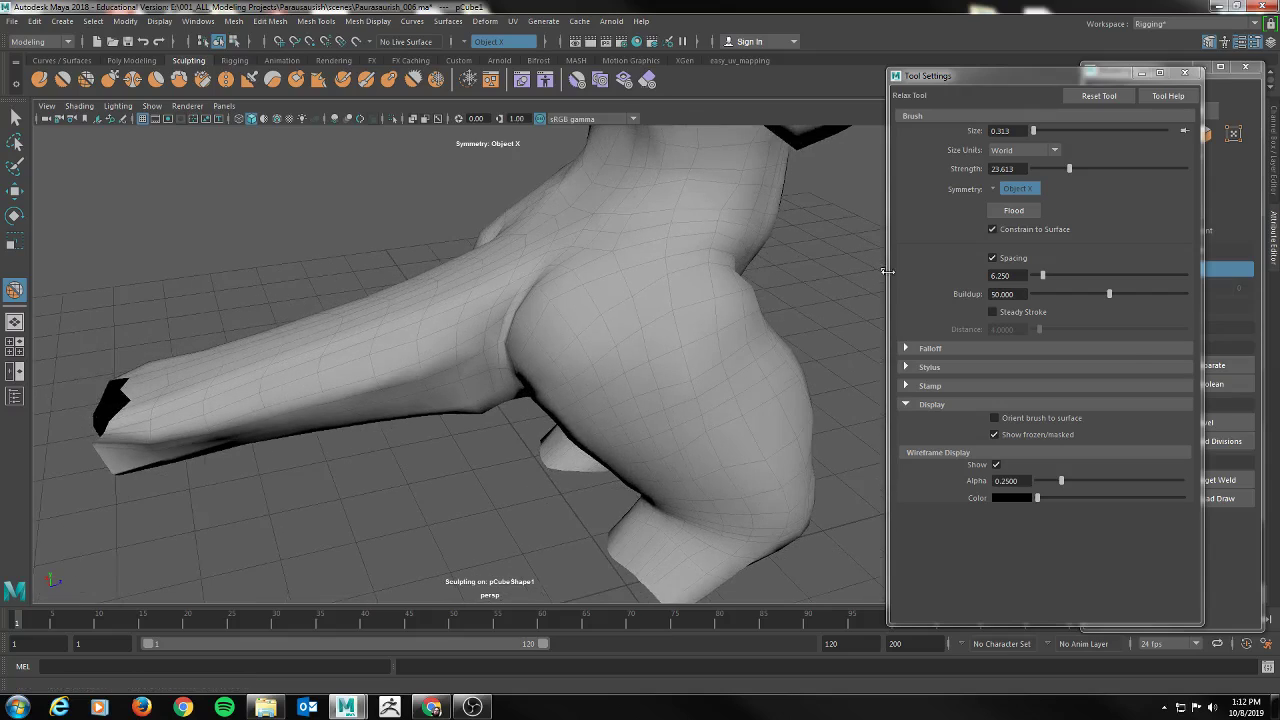
{"action": "left_click", "coordinate": [1216, 184]}
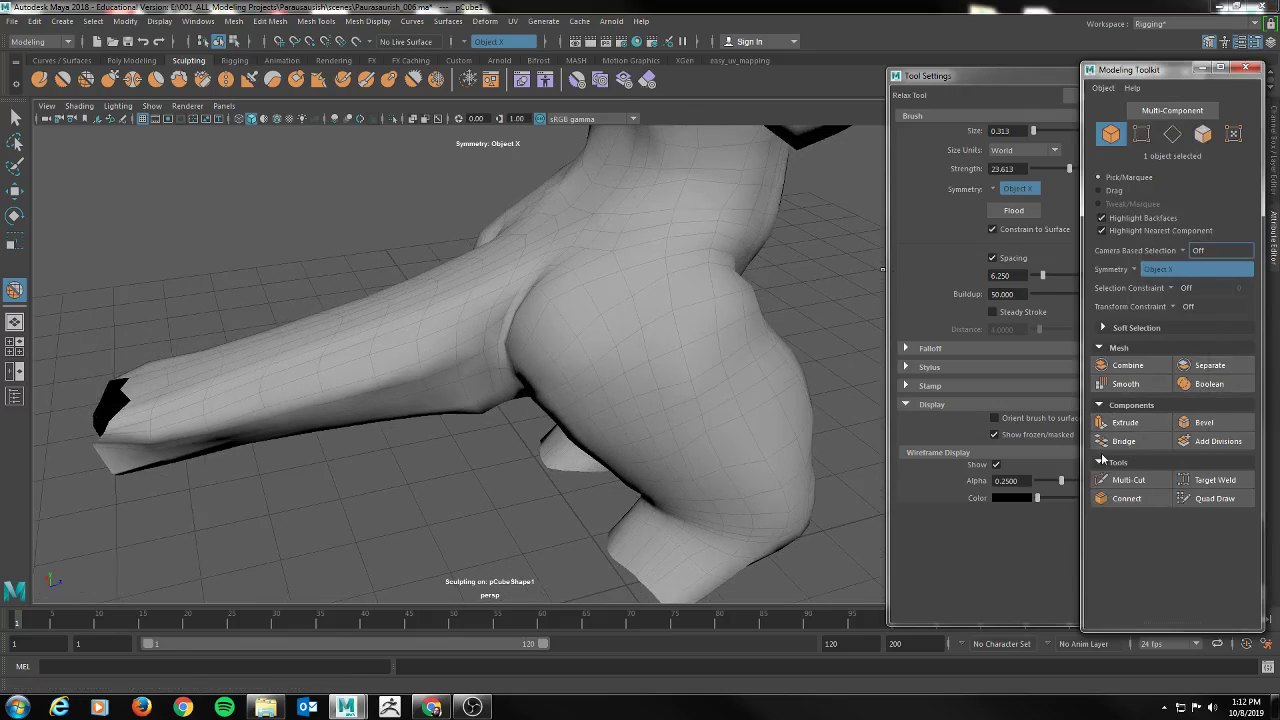
{"action": "left_click_drag", "start_coordinate": [342, 249], "coordinate": [299, 225], "text": "alt"}
{"action": "scroll", "coordinate": [230, 200], "scroll_direction": "down", "scroll_amount": 5}
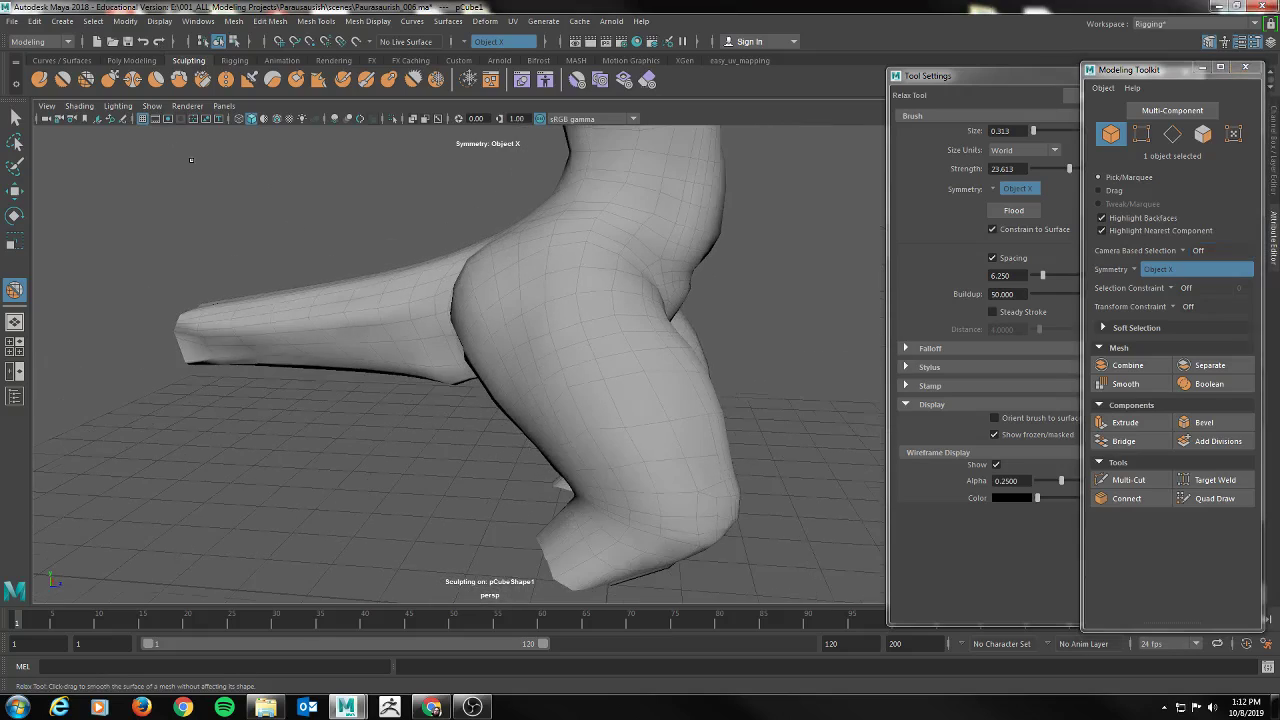
{"action": "key", "text": "q"}
{"action": "left_click", "coordinate": [487, 370]}
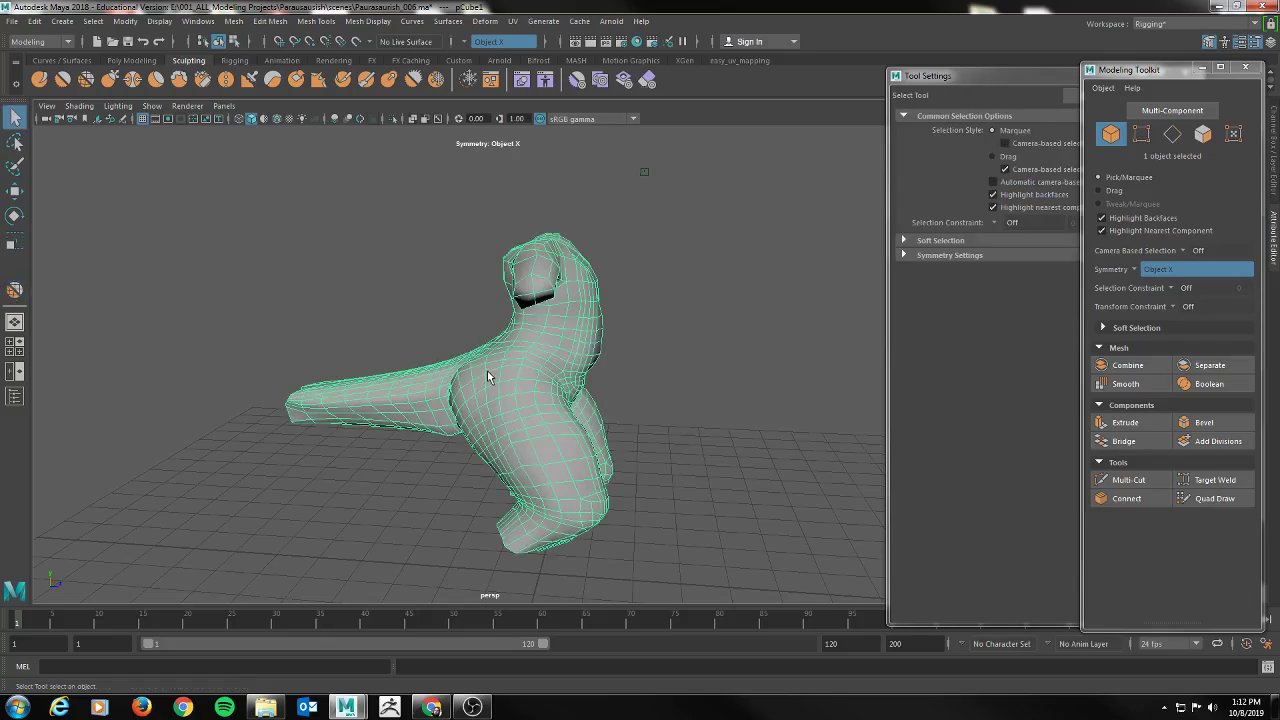
{"action": "key", "text": "ctrl+s"}
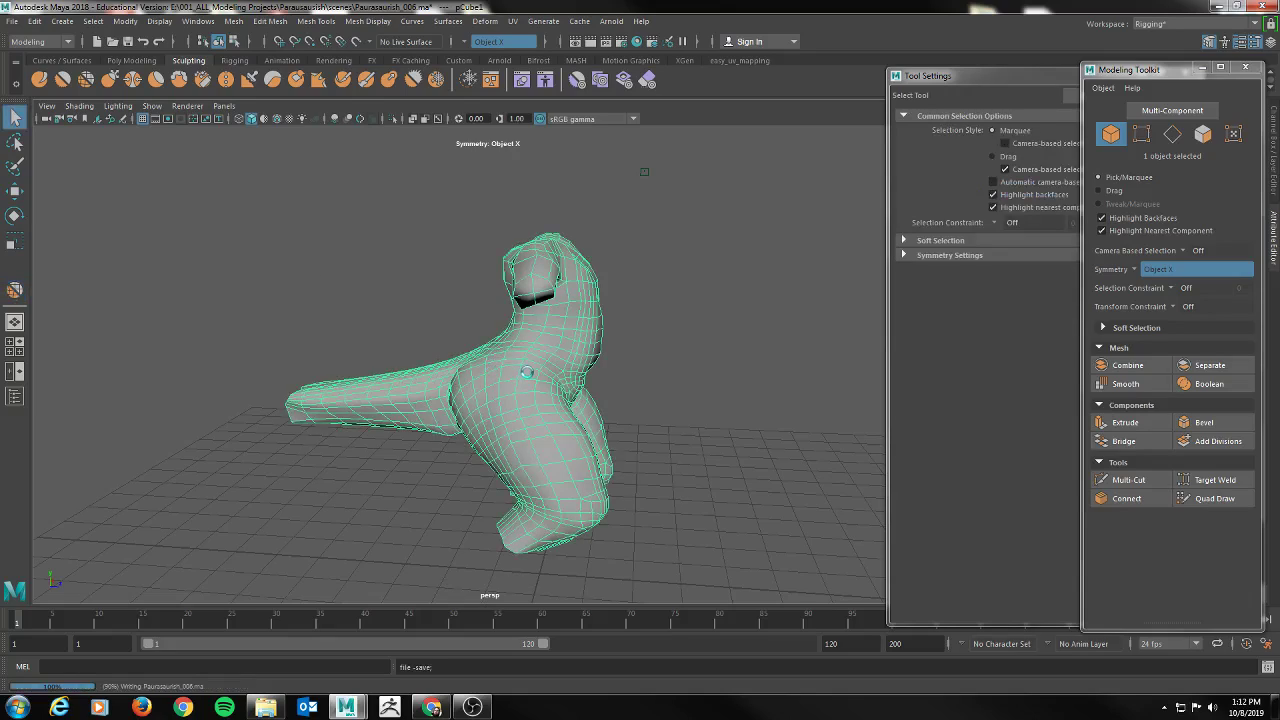
Select the open edge loop at the tail's end in the side view and scale it flat along the tail's length
{"action": "left_click", "coordinate": [712, 400]}
{"action": "left_click_drag", "start_coordinate": [712, 400], "coordinate": [586, 402], "text": "alt"}
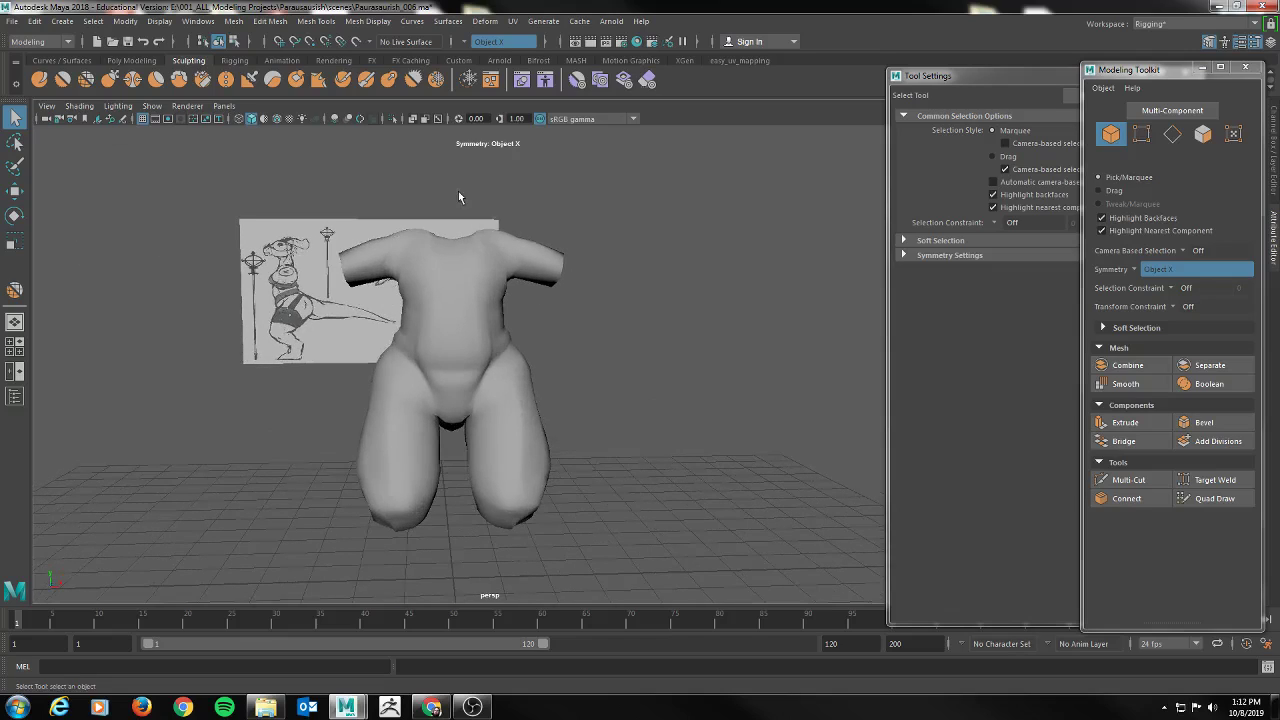
{"action": "left_click_drag", "start_coordinate": [534, 337], "coordinate": [349, 338], "text": "alt"}
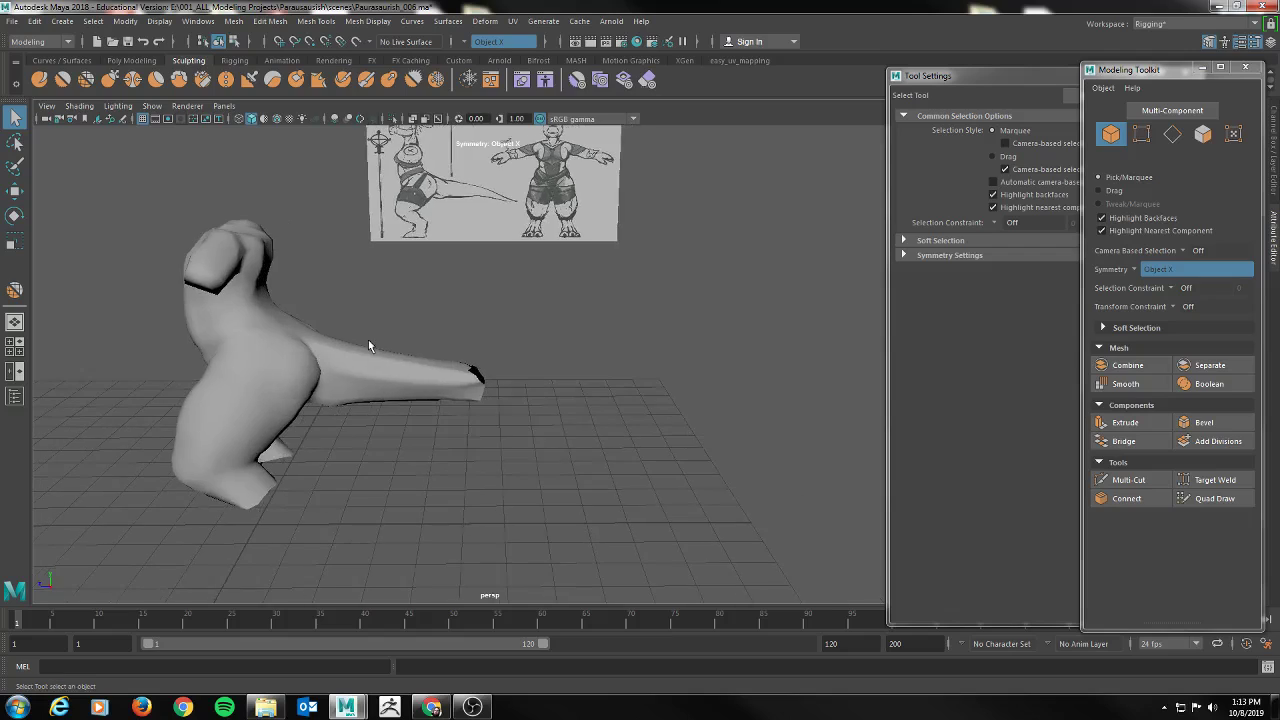
{"action": "key", "text": "space"}
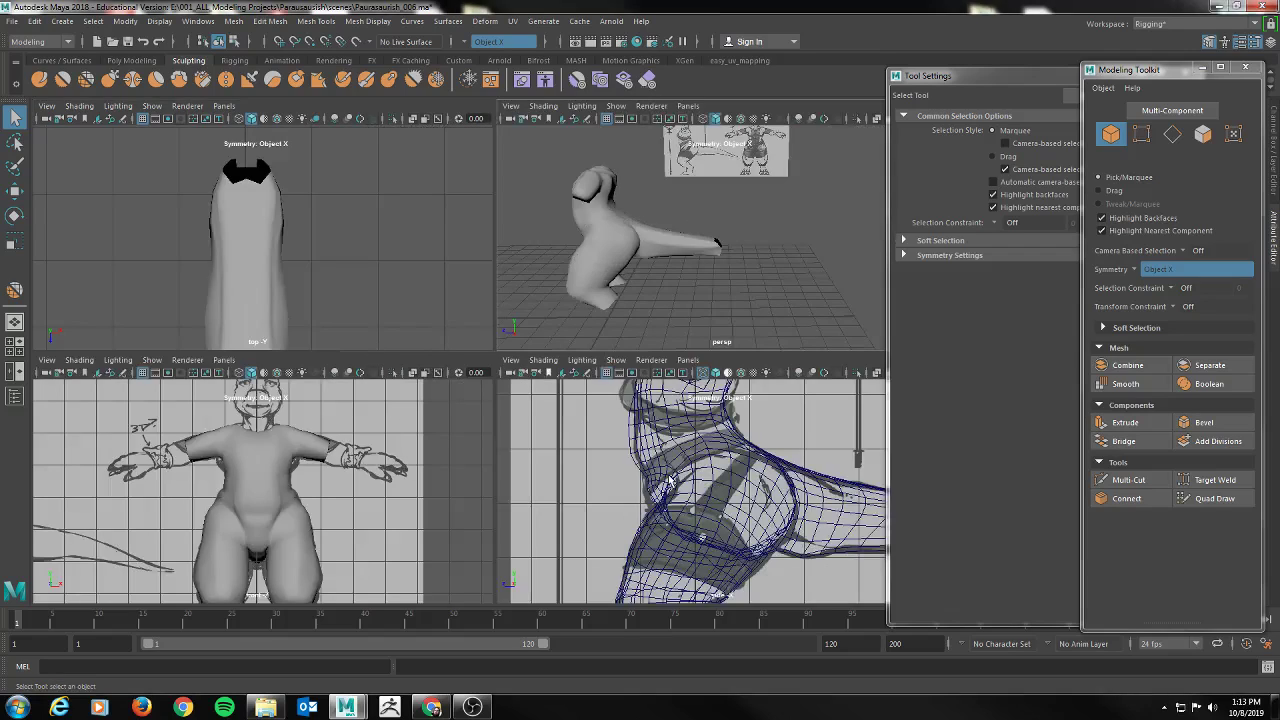
{"action": "key", "text": "space"}
{"action": "middle_click_drag", "start_coordinate": [670, 481], "coordinate": [511, 413], "text": "alt"}
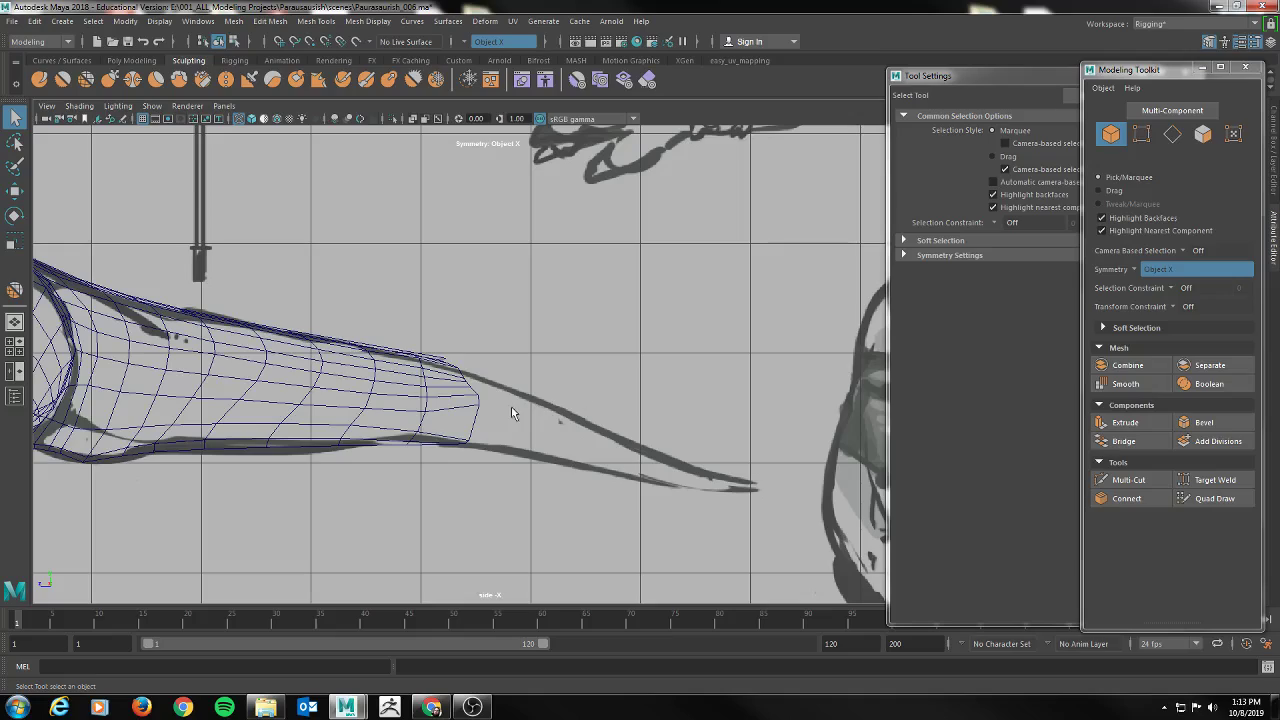
{"action": "key", "text": "F10"}
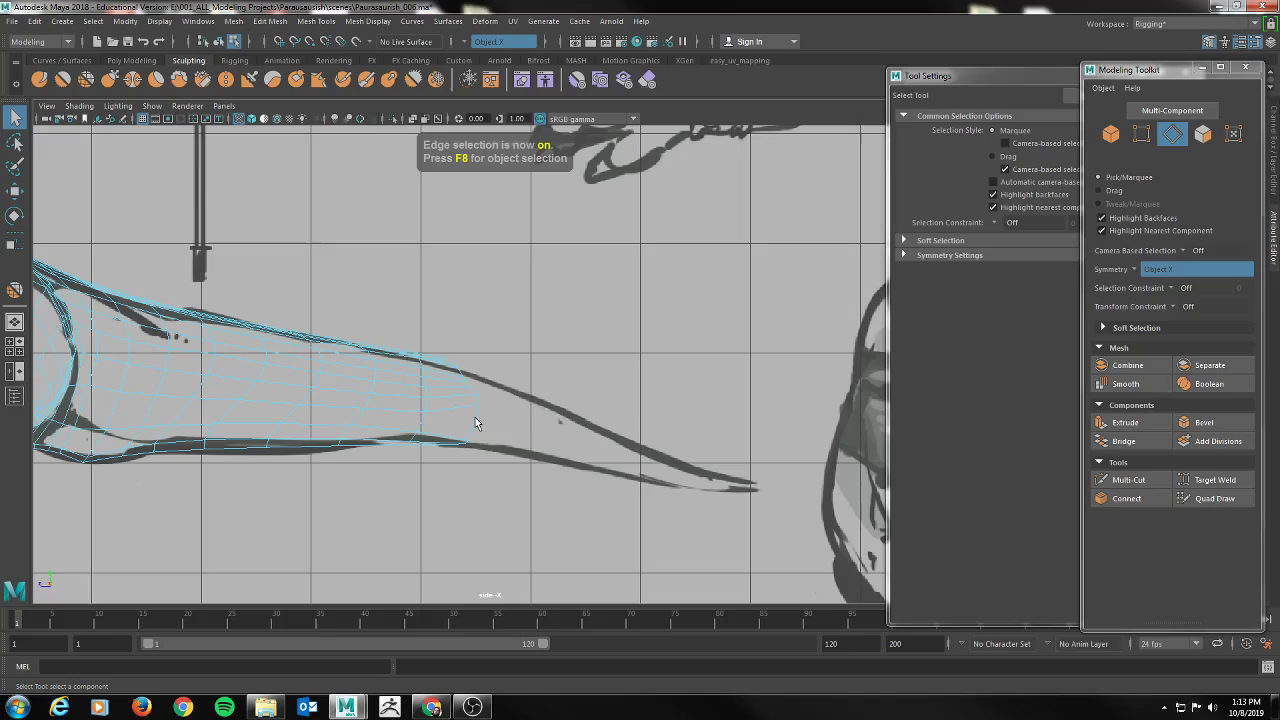
{"action": "double_click", "coordinate": [475, 417]}
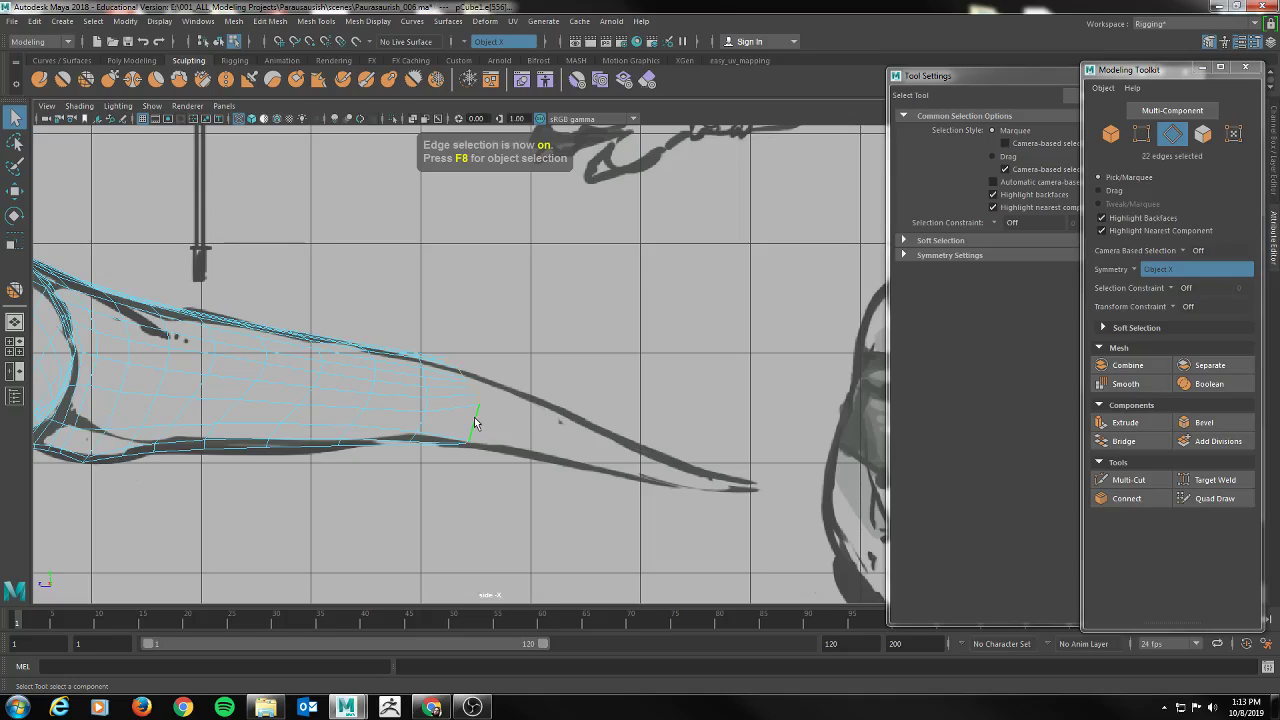
{"action": "key", "text": "e"}
{"action": "key", "text": "r"}
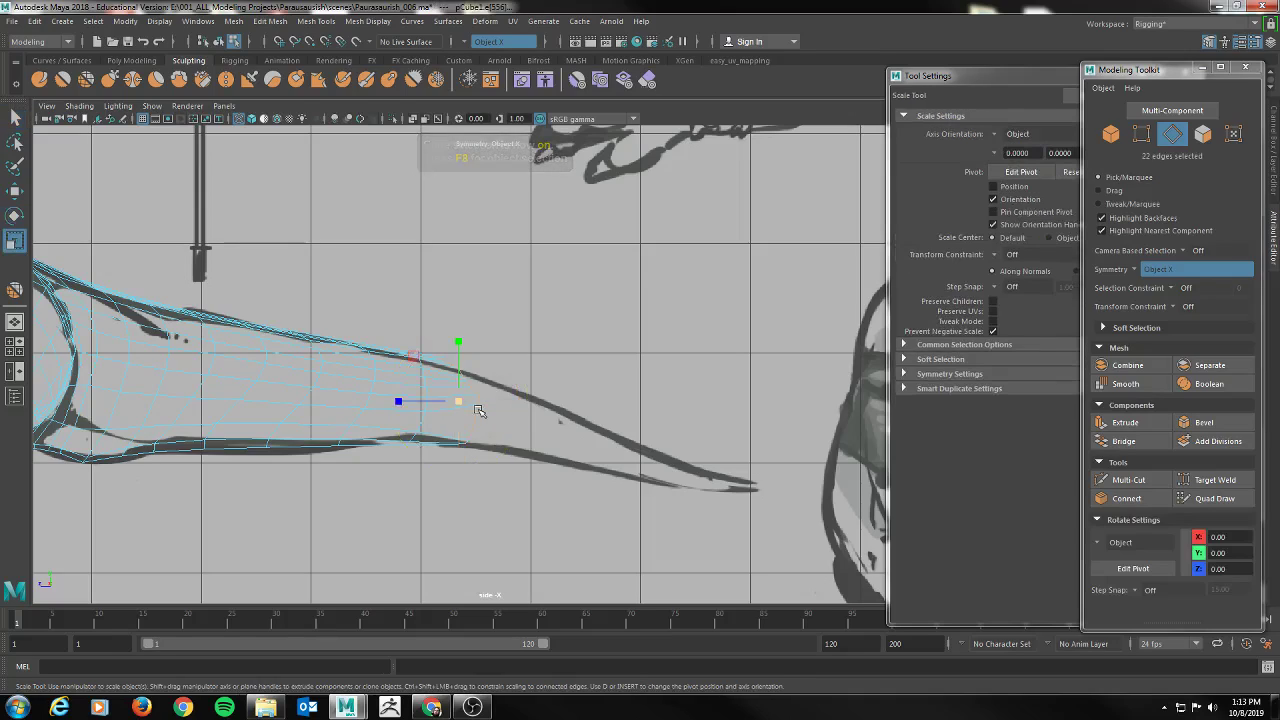
{"action": "left_click_drag", "start_coordinate": [397, 400], "coordinate": [442, 402]}
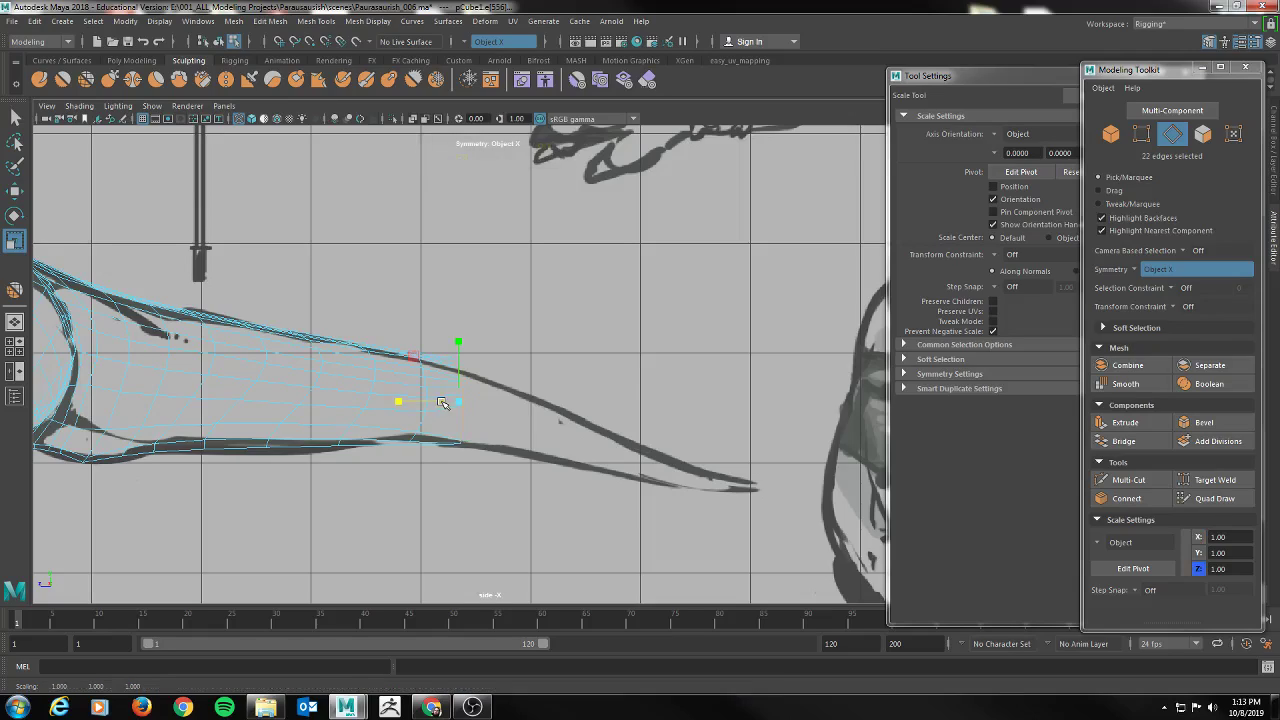
Try to shift the tail-end edge loop vertically and extrude it outward with symmetry on, and undo both changes
{"action": "key", "text": "w"}
{"action": "left_click", "coordinate": [458, 347]}
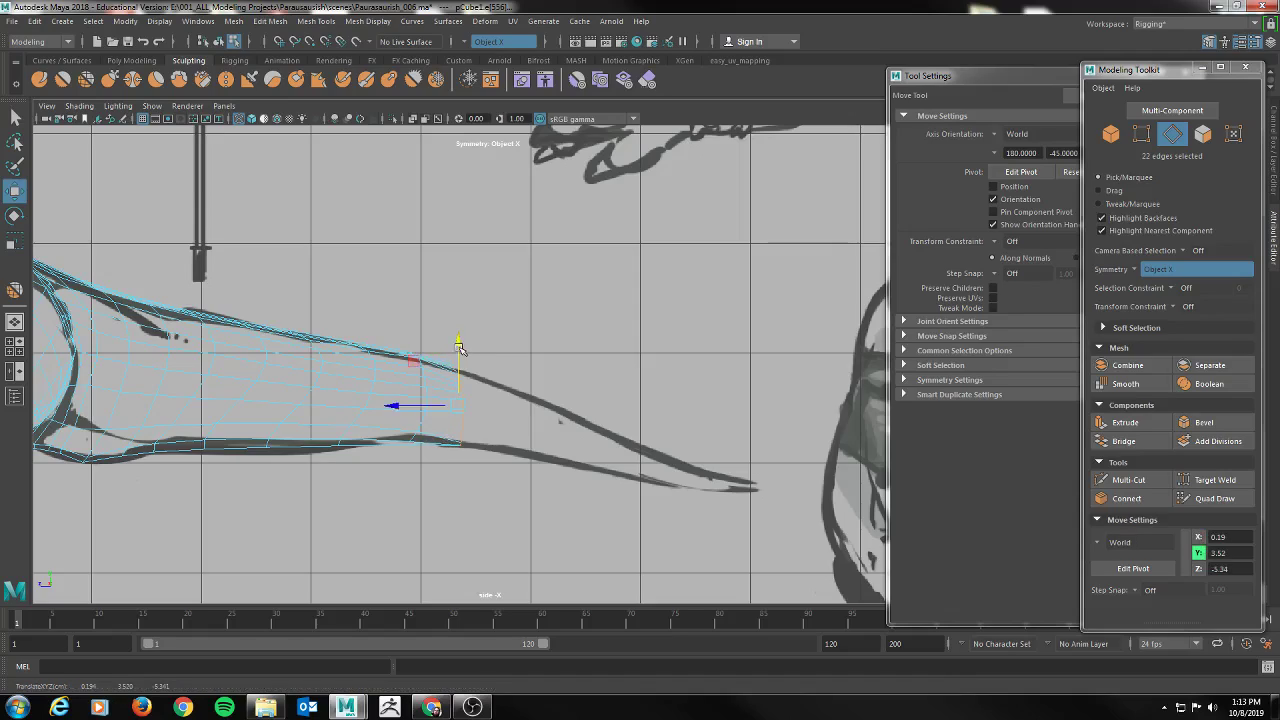
{"action": "key", "text": "ctrl+e"}
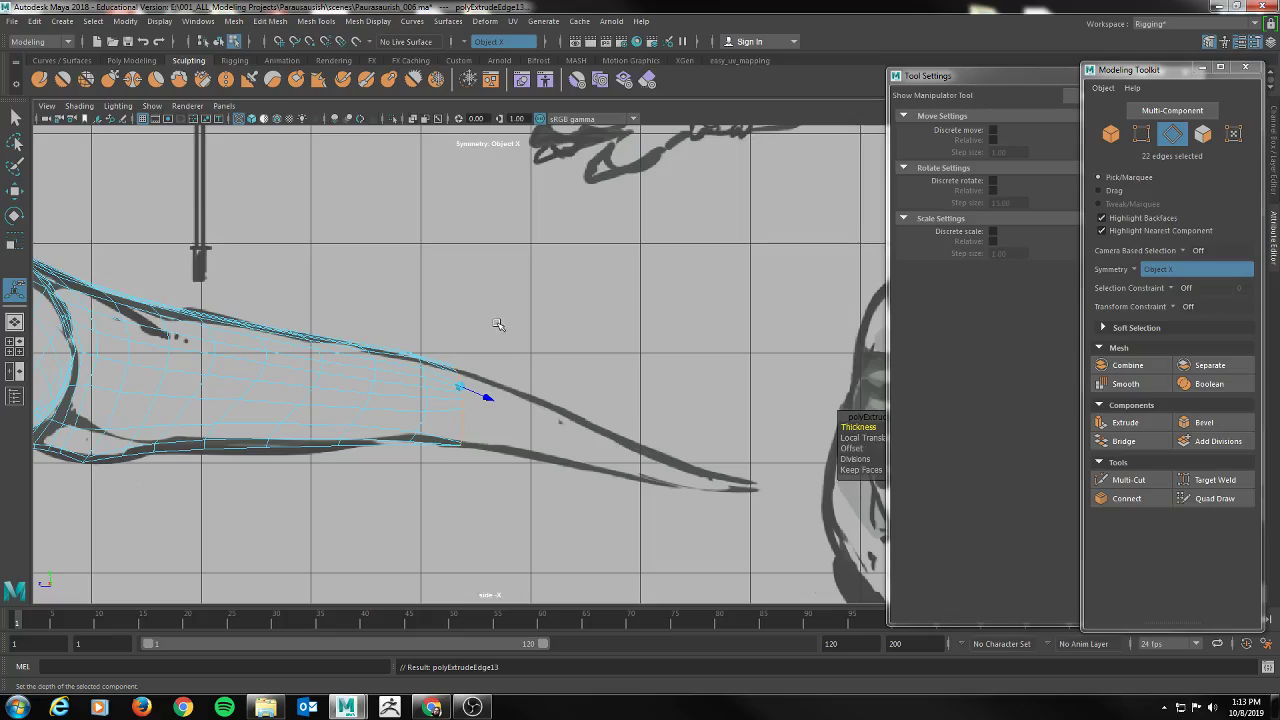
{"action": "left_click_drag", "start_coordinate": [494, 405], "coordinate": [489, 401]}
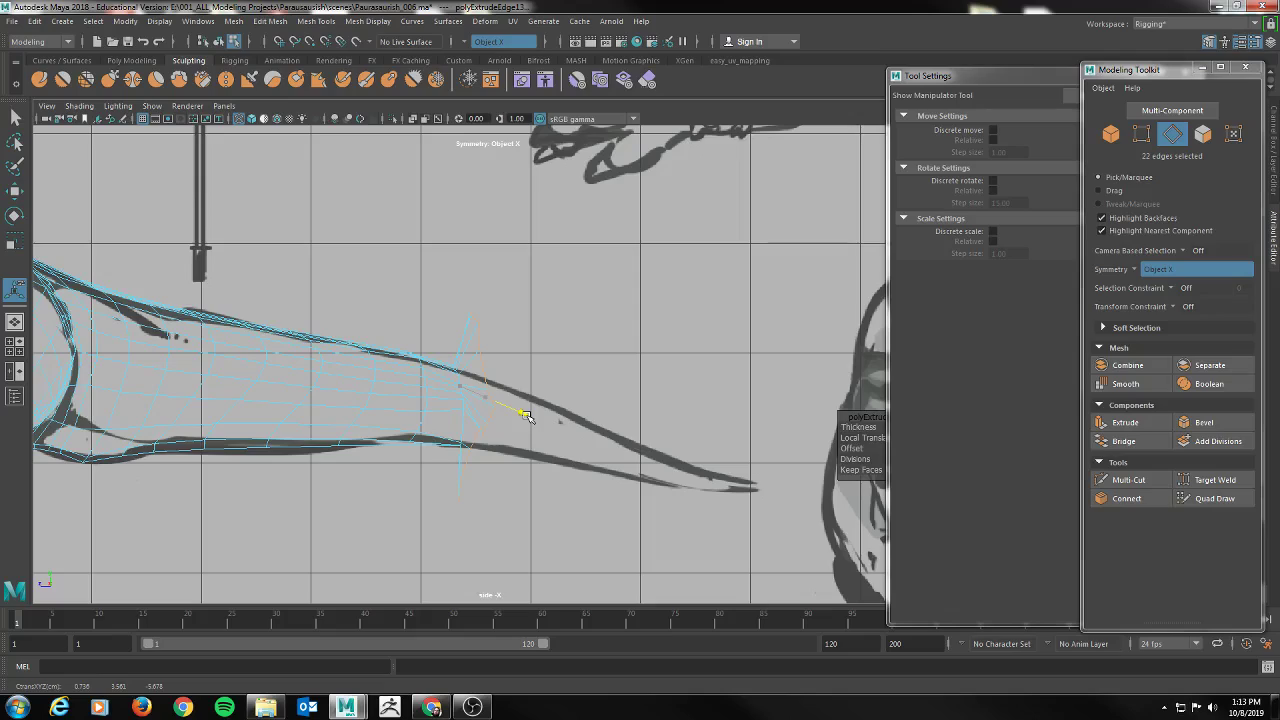
{"action": "left_click_drag", "start_coordinate": [590, 428], "coordinate": [550, 422]}
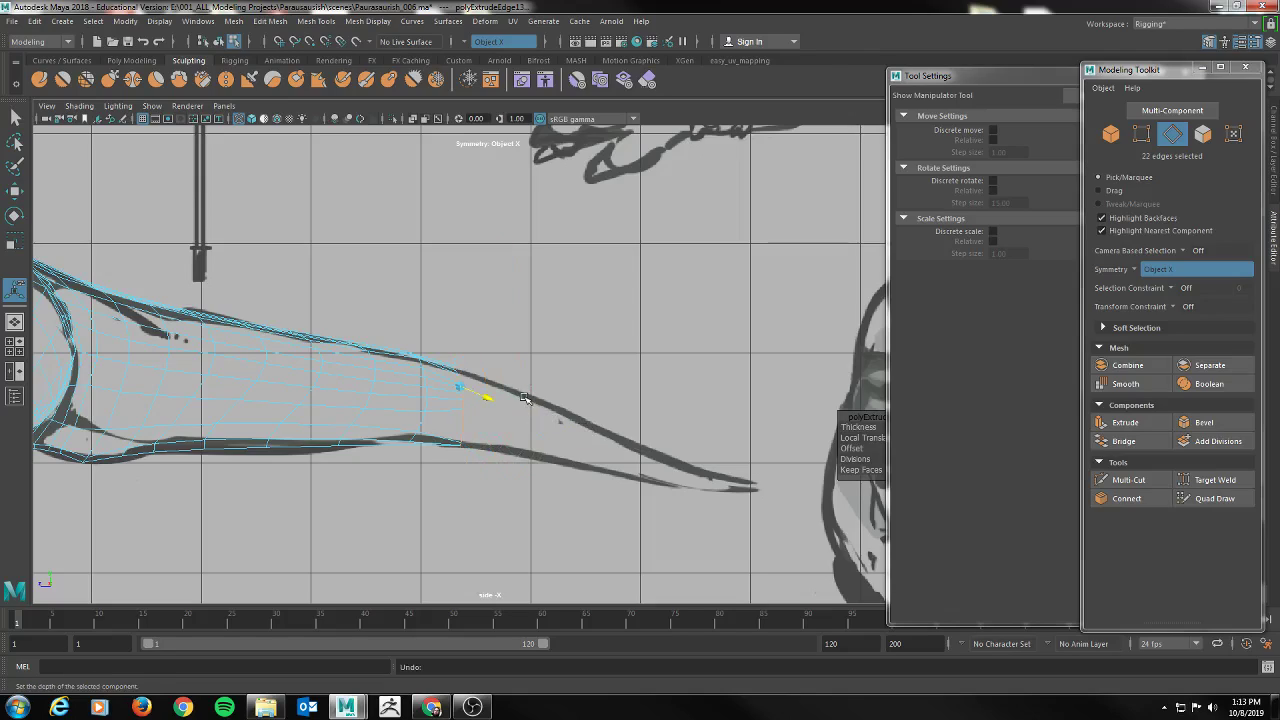
{"action": "left_click", "coordinate": [461, 387]}
{"action": "key", "text": "ctrl+z"}
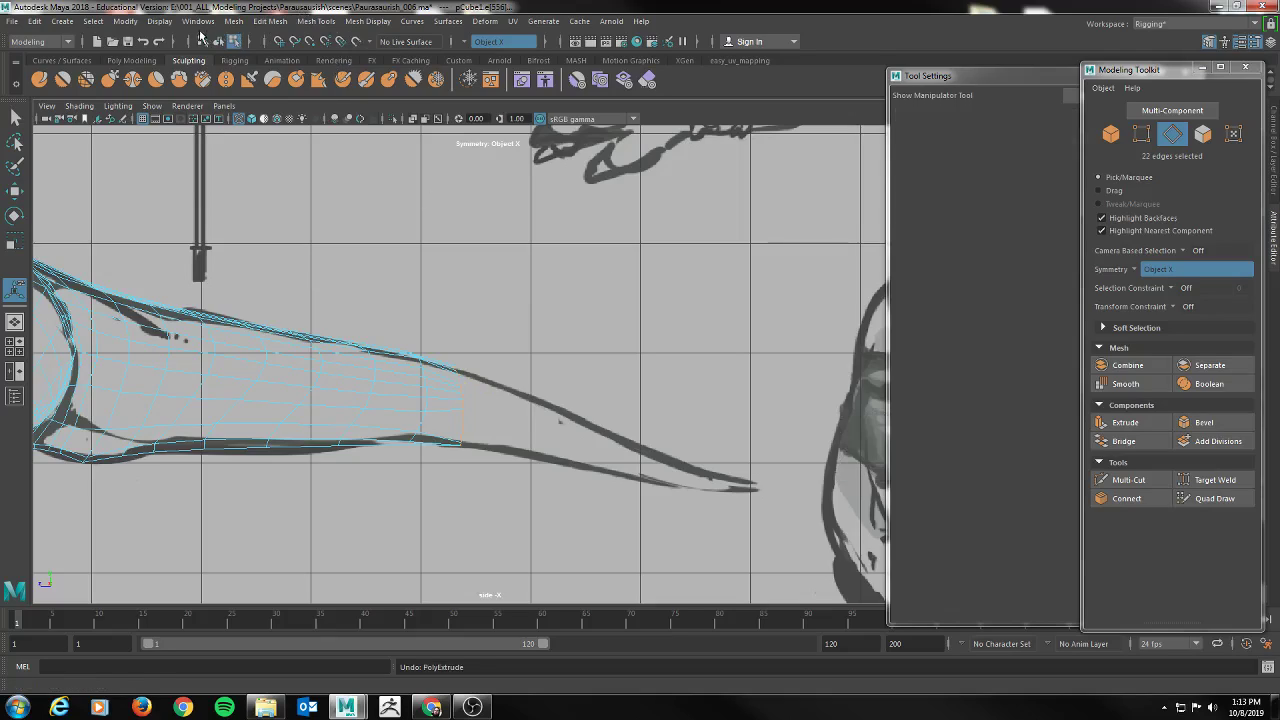
{"action": "key", "text": "ctrl+z"}
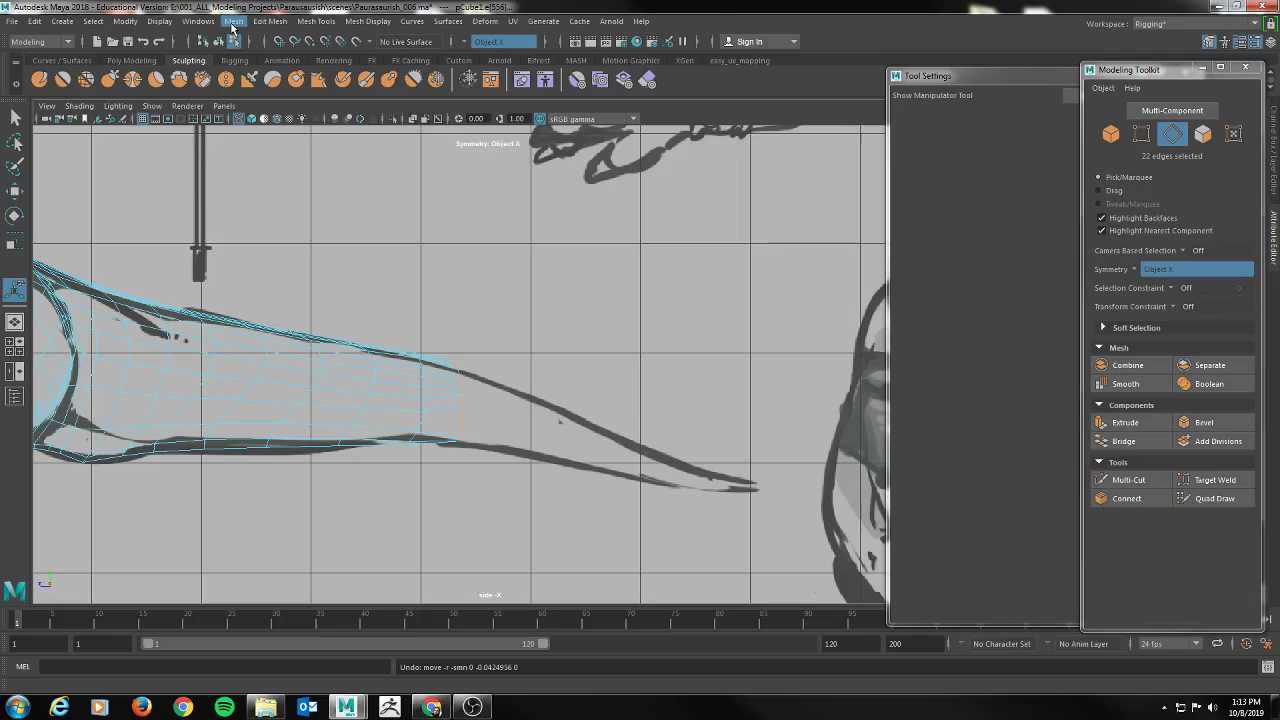
Turn symmetry off and move the tail-end edge loop slightly outward and down to fit the reference outline
{"action": "key", "text": "w"}
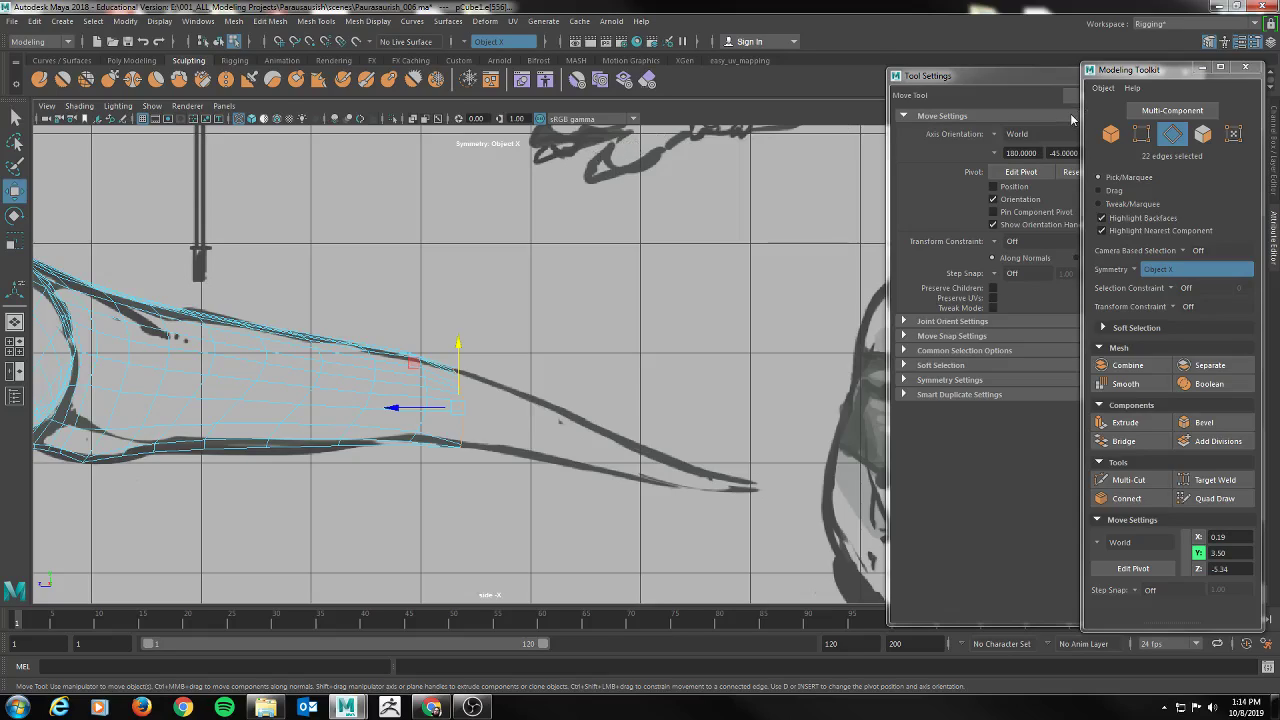
{"action": "left_click", "coordinate": [1143, 272]}
{"action": "left_click", "coordinate": [1165, 276]}
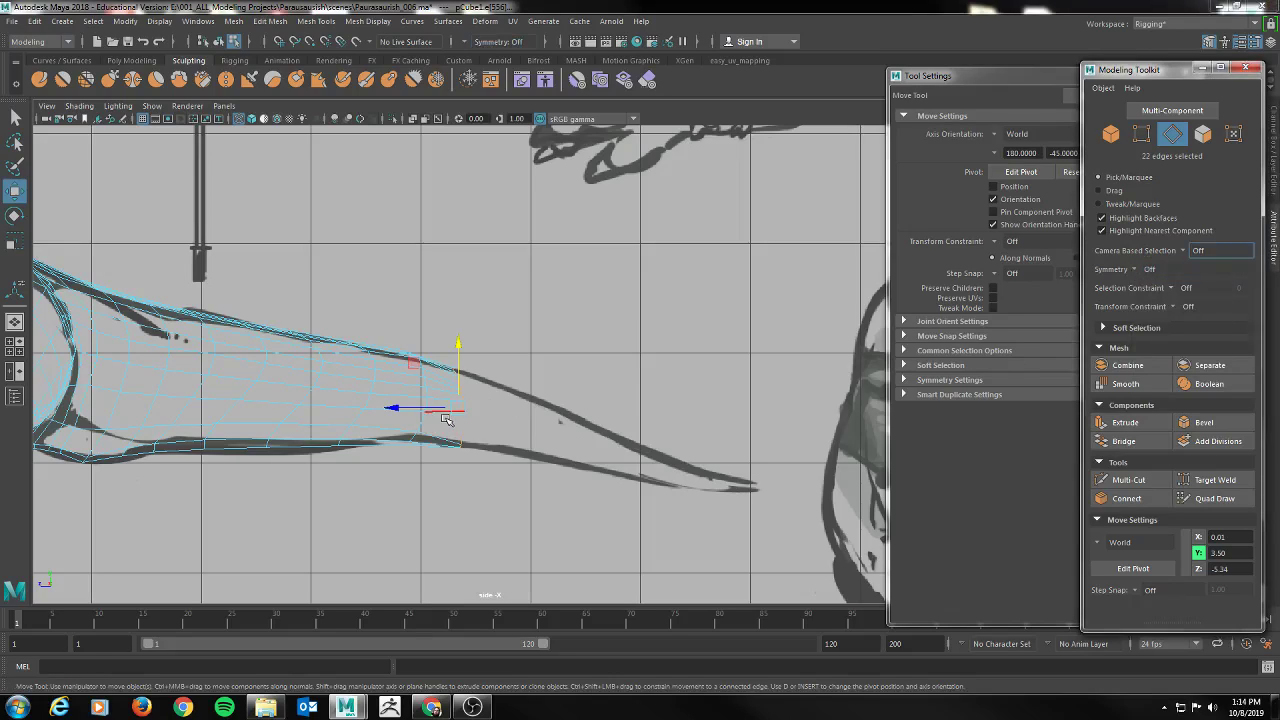
{"action": "mouse_move", "coordinate": [464, 404]}
{"action": "left_mouse_down"}
{"action": "mouse_move", "coordinate": [491, 420]}
{"action": "mouse_move", "coordinate": [467, 409]}
{"action": "left_mouse_up"}
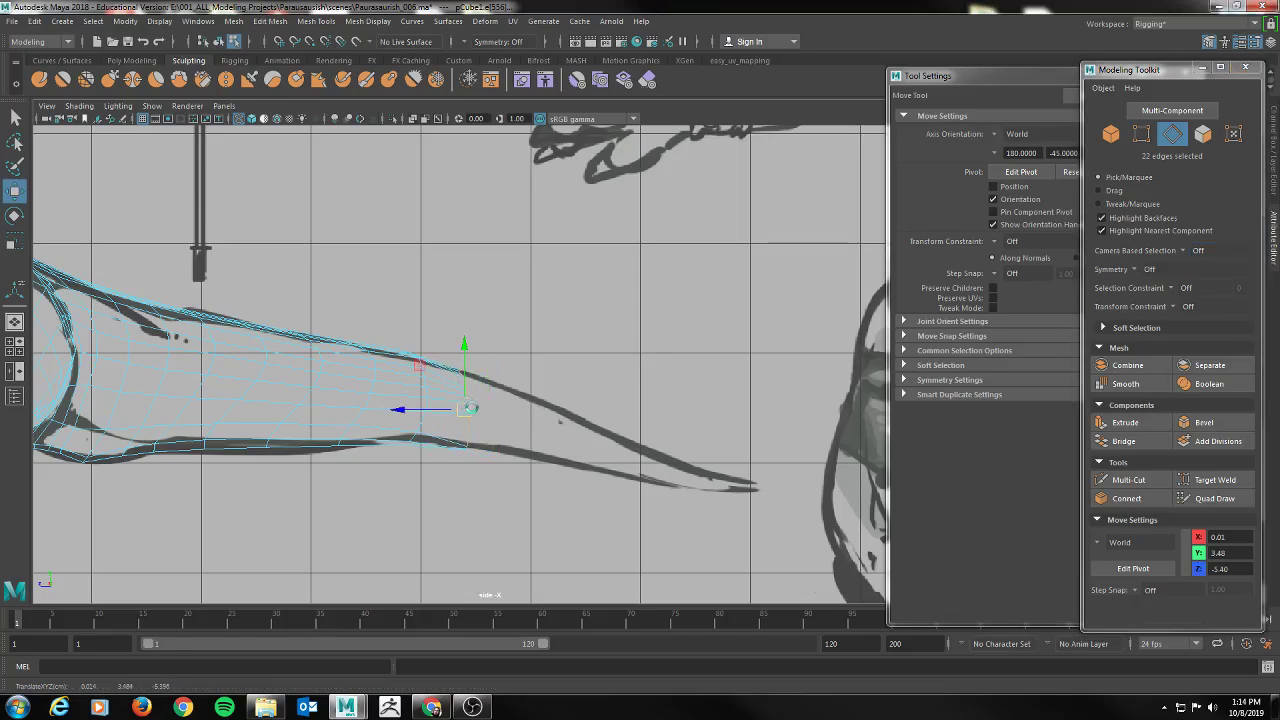
Extrude the tail-end edge loop, move it along the reference almost to the drawn tip, and scale it down to taper the tail
{"action": "key", "text": "ctrl+e"}
{"action": "left_click_drag", "start_coordinate": [466, 401], "coordinate": [531, 424]}
{"action": "left_click_drag", "start_coordinate": [533, 366], "coordinate": [533, 377]}
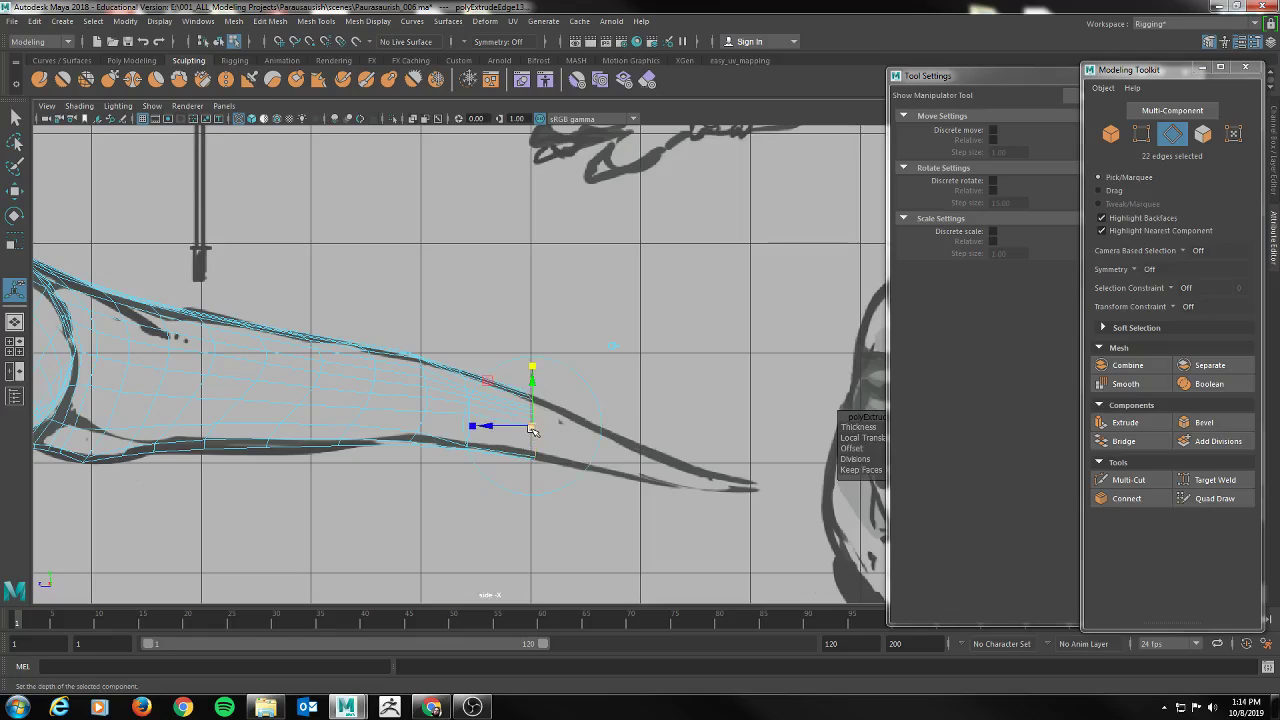
{"action": "key", "text": "w"}
{"action": "left_click_drag", "start_coordinate": [533, 428], "coordinate": [728, 482]}
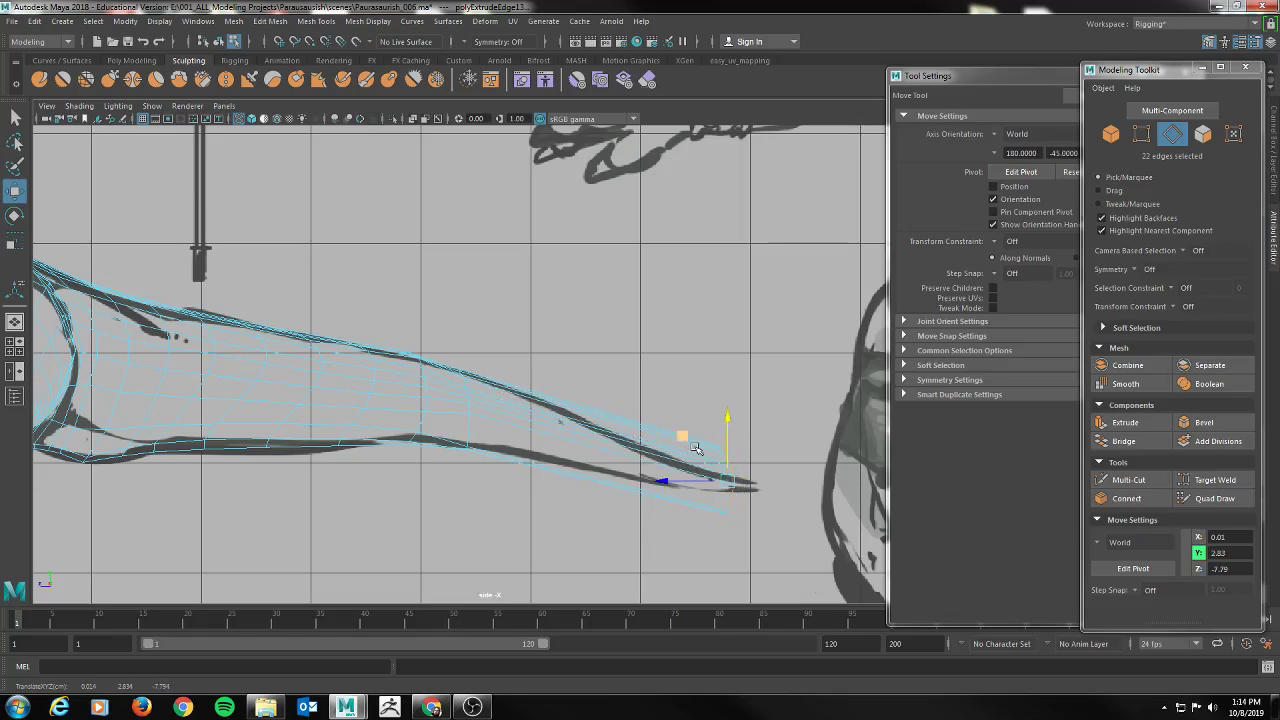
{"action": "key", "text": "e"}
{"action": "key", "text": "r"}
{"action": "left_click_drag", "start_coordinate": [728, 484], "coordinate": [688, 489]}
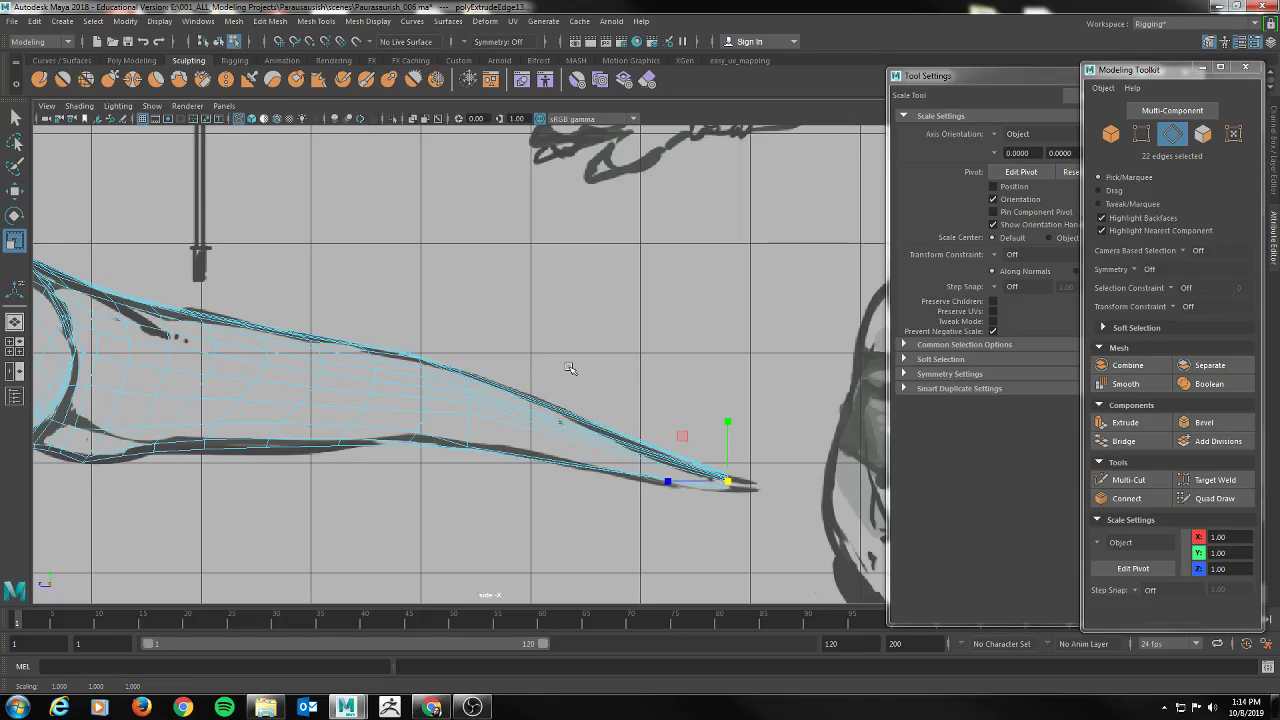
Extrude the narrow tail-end loop once more to the drawn tip and scale it vertically to fit the reference outline
{"action": "key", "text": "space"}
{"action": "key", "text": "space"}
{"action": "left_click_drag", "start_coordinate": [611, 318], "coordinate": [523, 400], "text": "alt"}
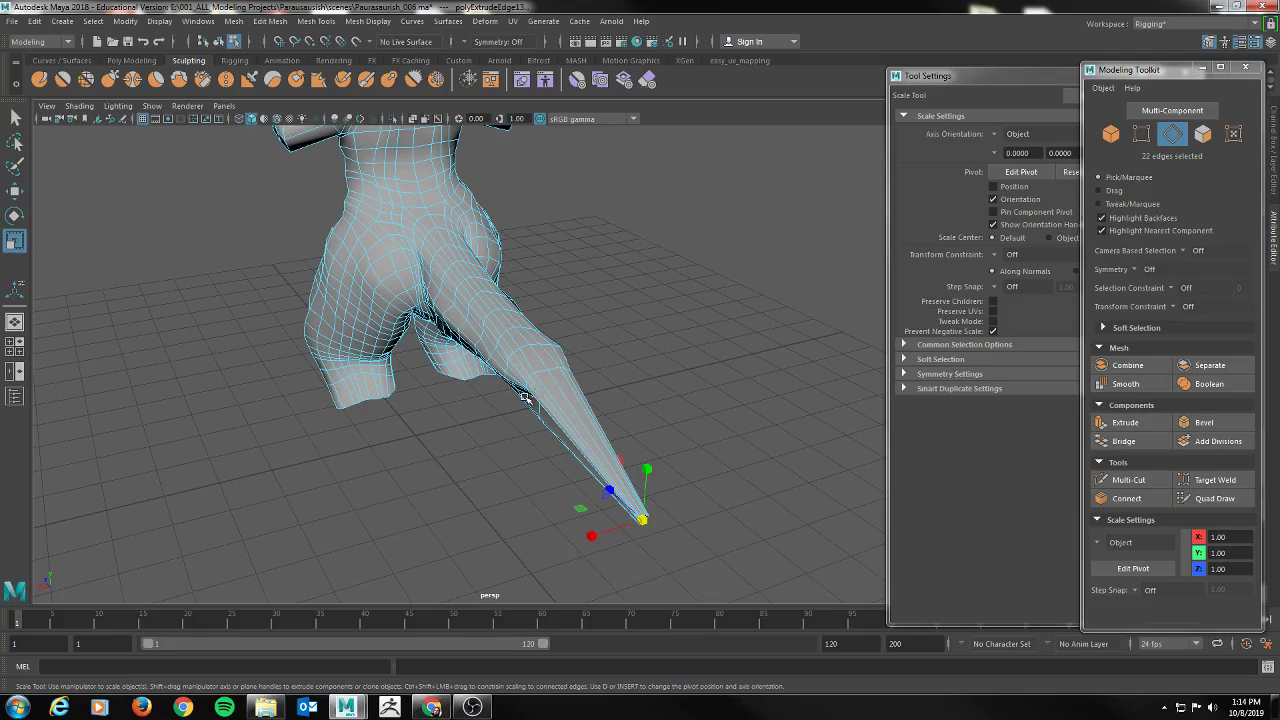
{"action": "key", "text": "space"}
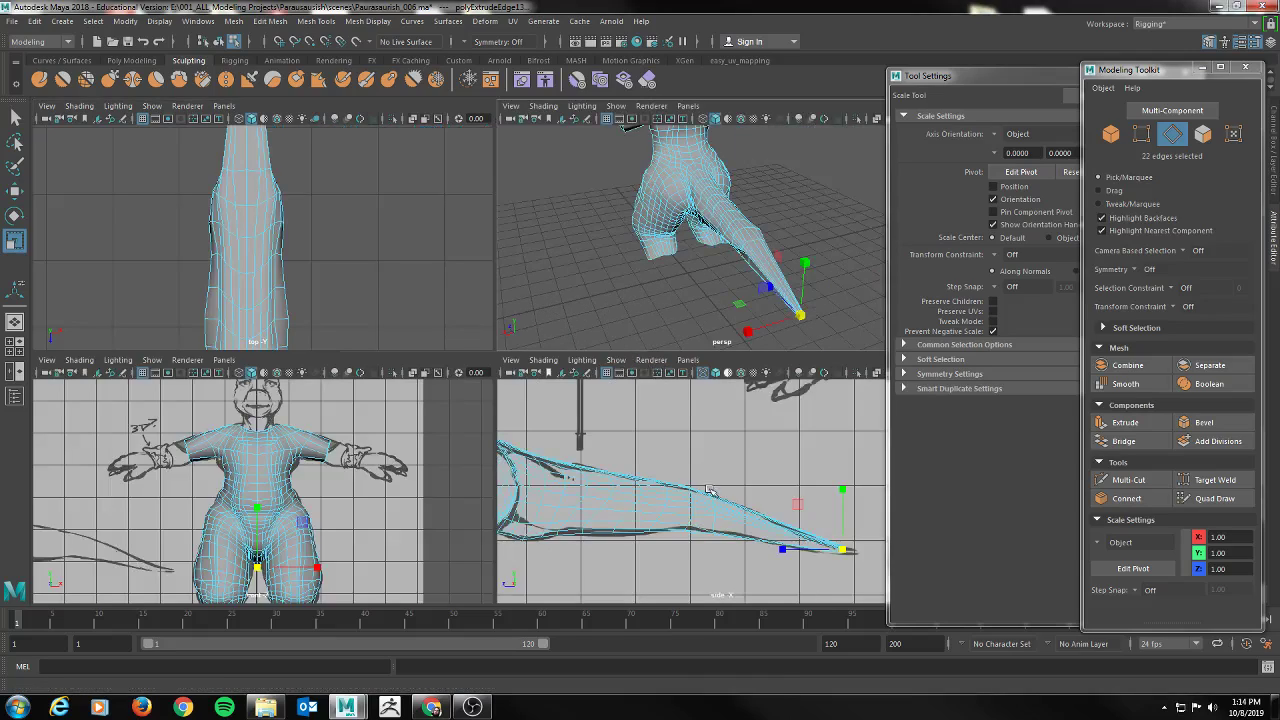
{"action": "key", "text": "space"}
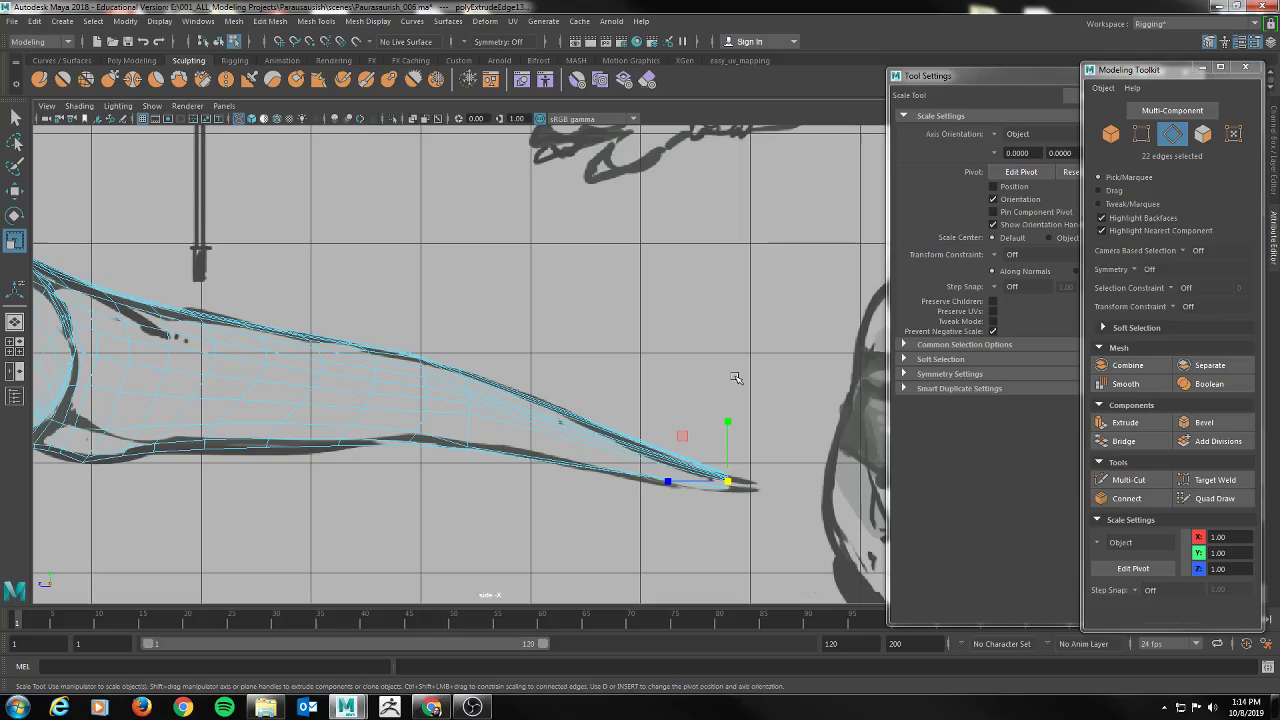
{"action": "middle_click_drag", "start_coordinate": [737, 374], "coordinate": [621, 401], "text": "alt"}
{"action": "right_click_drag", "start_coordinate": [322, 423], "coordinate": [654, 454], "text": "alt"}
{"action": "middle_click_drag", "start_coordinate": [680, 449], "coordinate": [517, 395], "text": "alt"}
{"action": "right_click_drag", "start_coordinate": [337, 481], "coordinate": [478, 486], "text": "alt"}
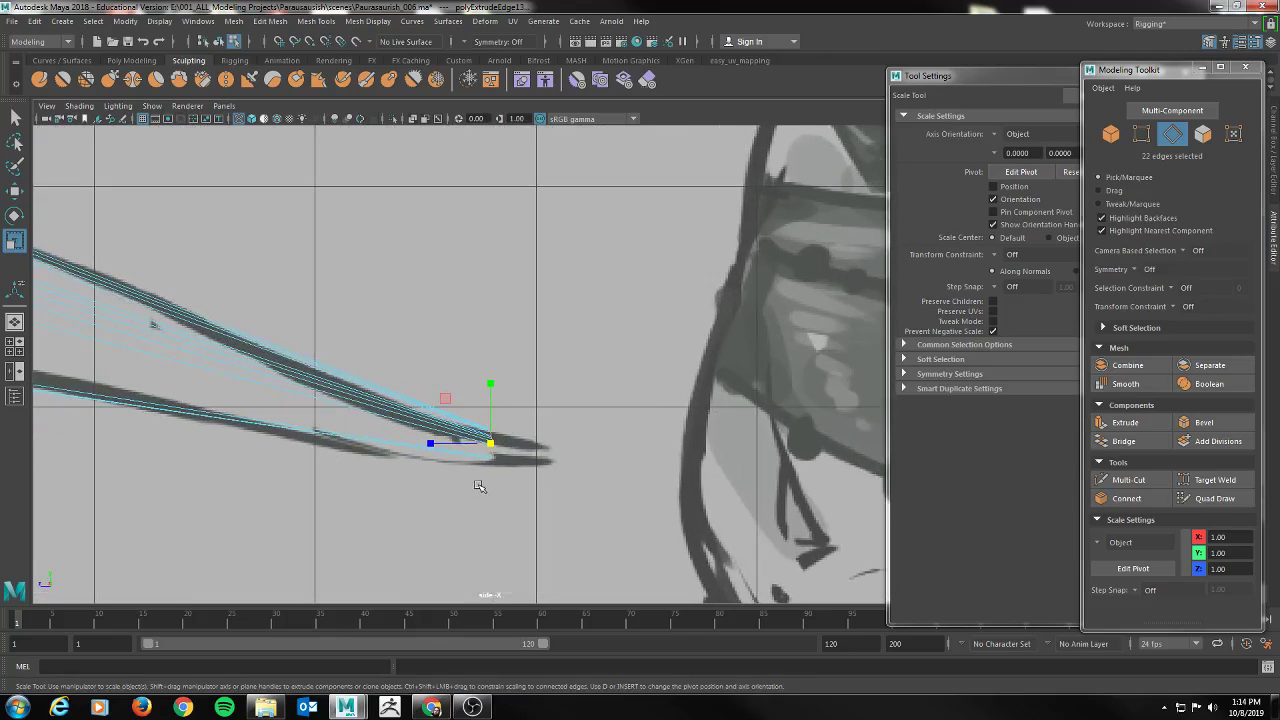
{"action": "key", "text": "t"}
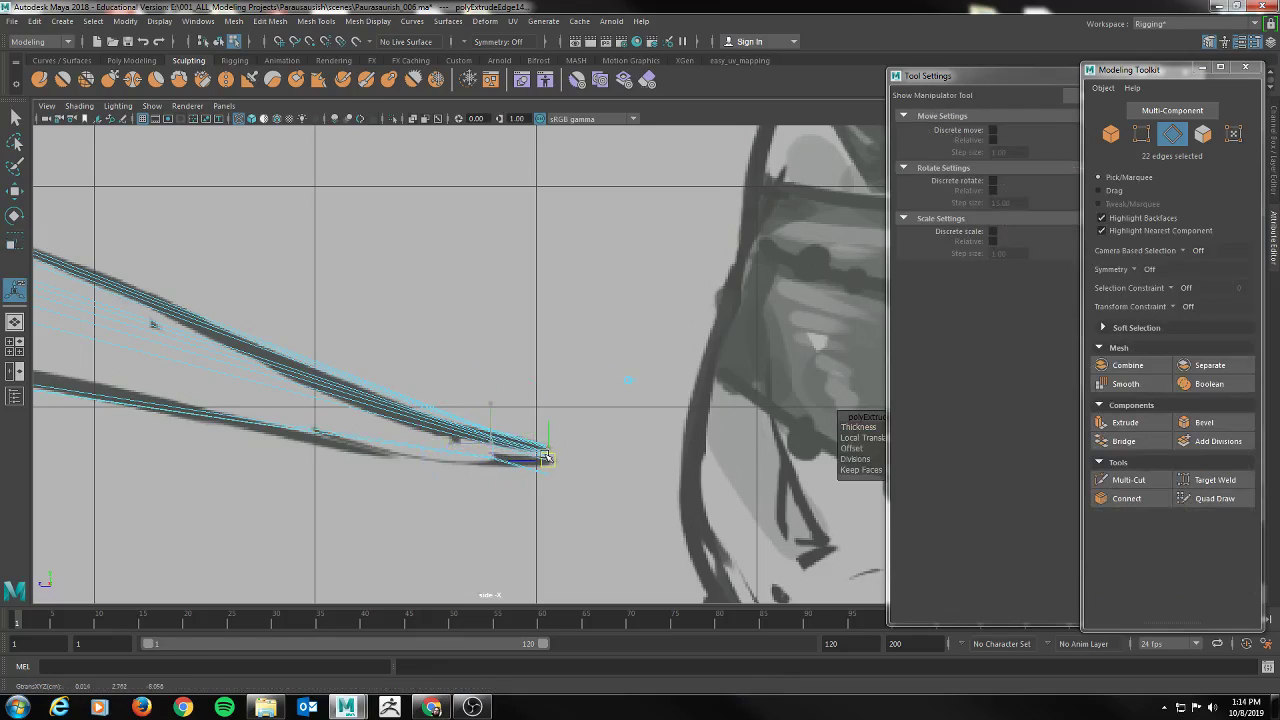
{"action": "left_click_drag", "start_coordinate": [544, 396], "coordinate": [547, 403]}
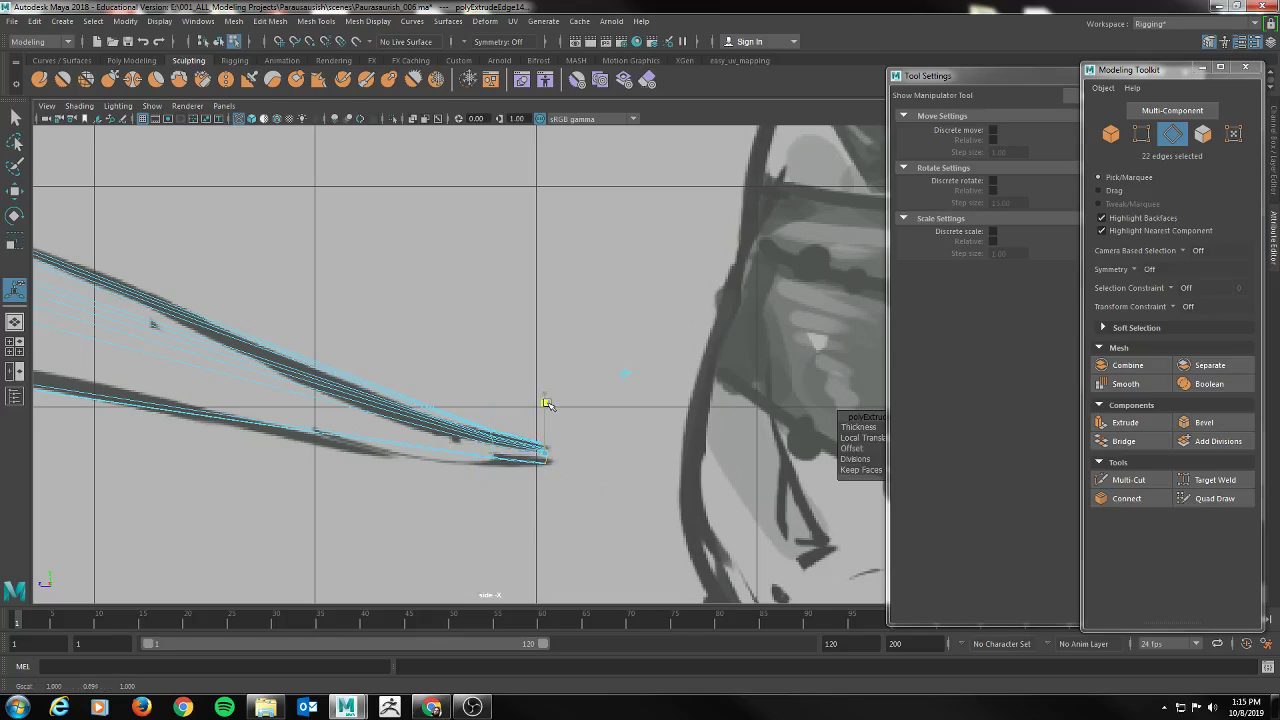
Examine the open end of the tail tip and its border edges from several angles in the perspective view
{"action": "key", "text": "space"}
{"action": "key", "text": "space"}
{"action": "left_click_drag", "start_coordinate": [570, 340], "coordinate": [623, 434], "text": "alt"}
{"action": "middle_click_drag", "start_coordinate": [623, 434], "coordinate": [603, 258], "text": "alt"}
{"action": "key", "text": "f"}
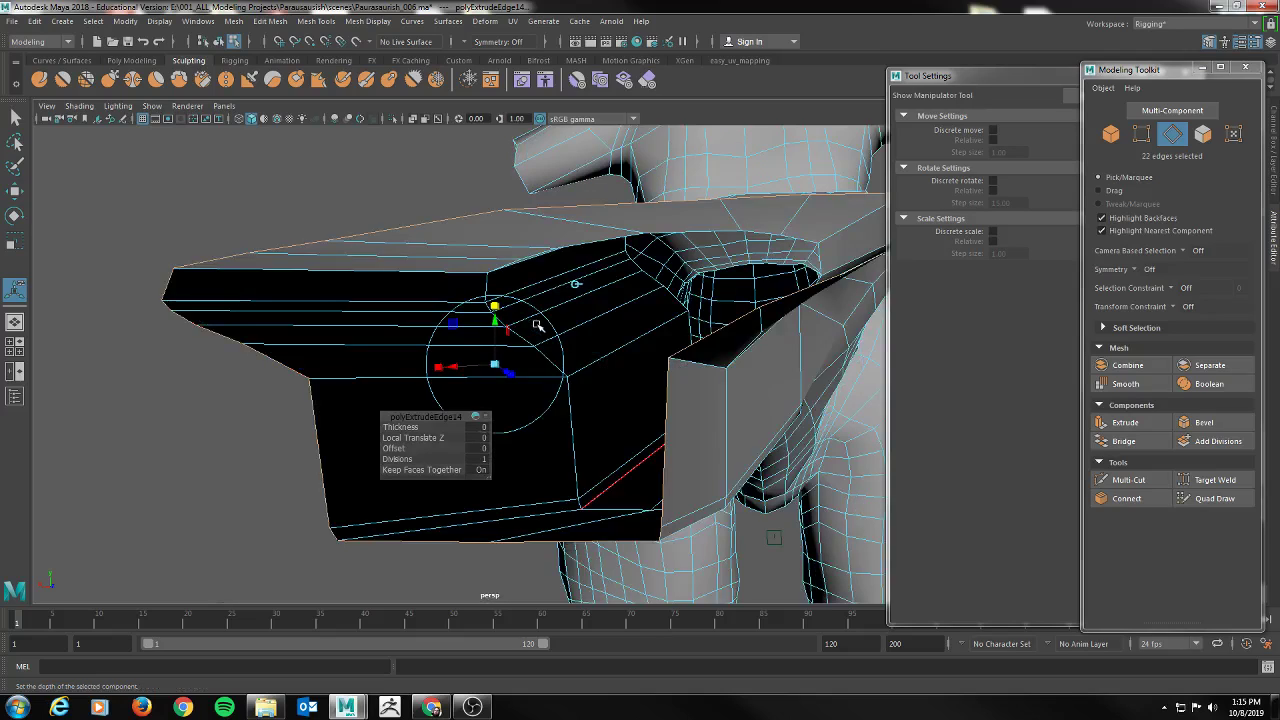
{"action": "left_click_drag", "start_coordinate": [628, 337], "coordinate": [606, 336], "text": "alt"}
{"action": "right_click_drag", "start_coordinate": [606, 336], "coordinate": [804, 357], "text": "alt"}
{"action": "left_click_drag", "start_coordinate": [804, 357], "coordinate": [667, 387], "text": "alt"}
{"action": "key", "text": "q"}
{"action": "left_click_drag", "start_coordinate": [571, 401], "coordinate": [611, 391], "text": "alt"}
{"action": "right_click_drag", "start_coordinate": [453, 396], "coordinate": [418, 387], "text": "alt"}
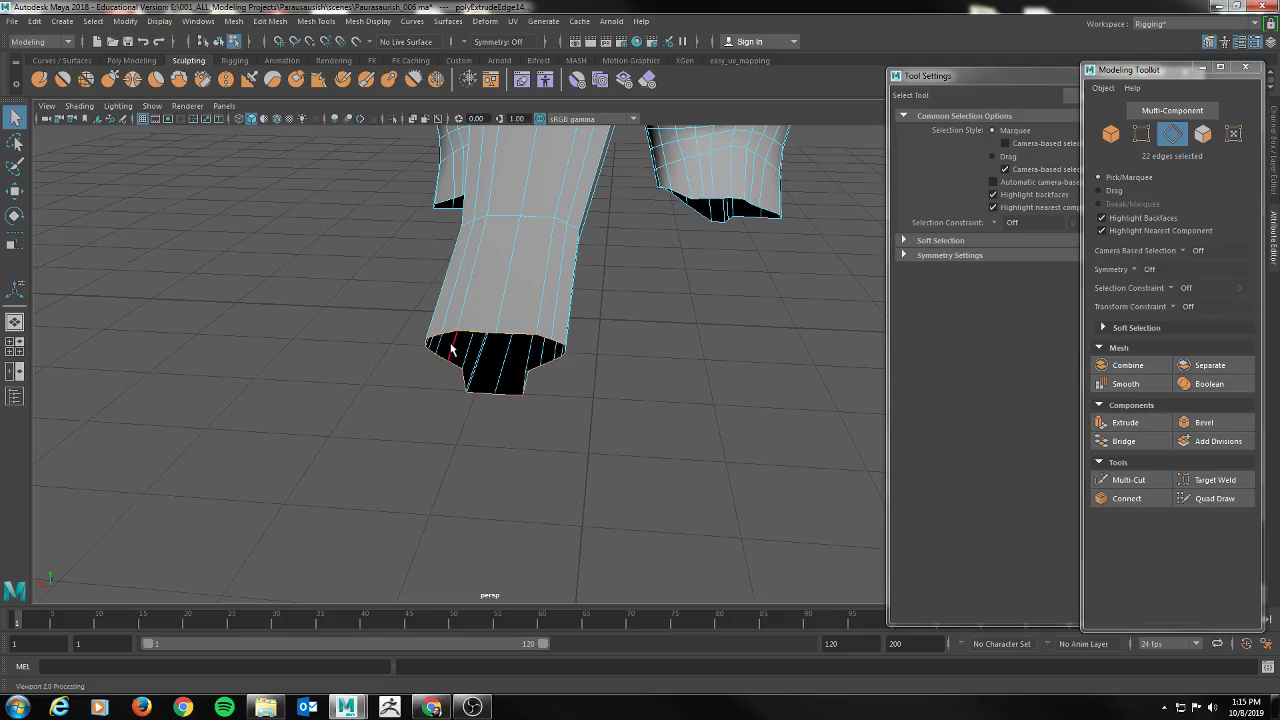
{"action": "right_click_drag", "start_coordinate": [392, 347], "coordinate": [476, 366], "text": "alt"}
{"action": "left_click_drag", "start_coordinate": [476, 366], "coordinate": [476, 363], "text": "alt"}
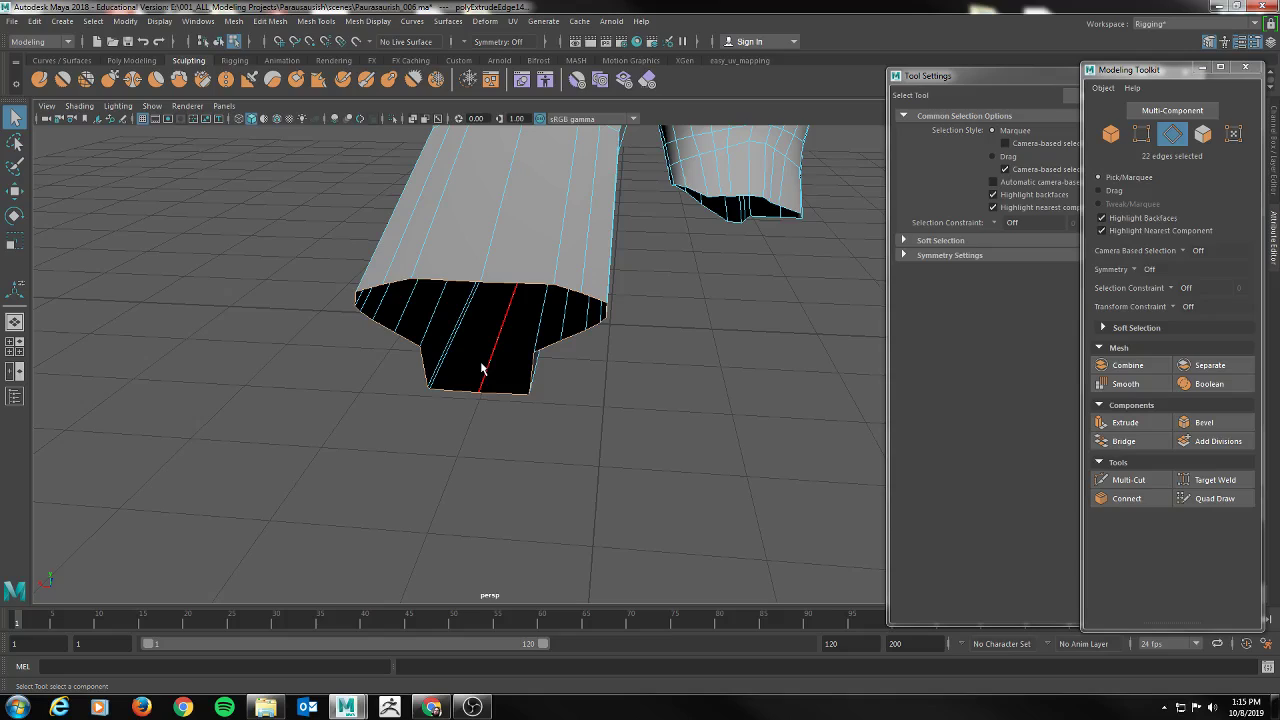
{"action": "left_click_drag", "start_coordinate": [580, 263], "coordinate": [509, 268], "text": "alt"}
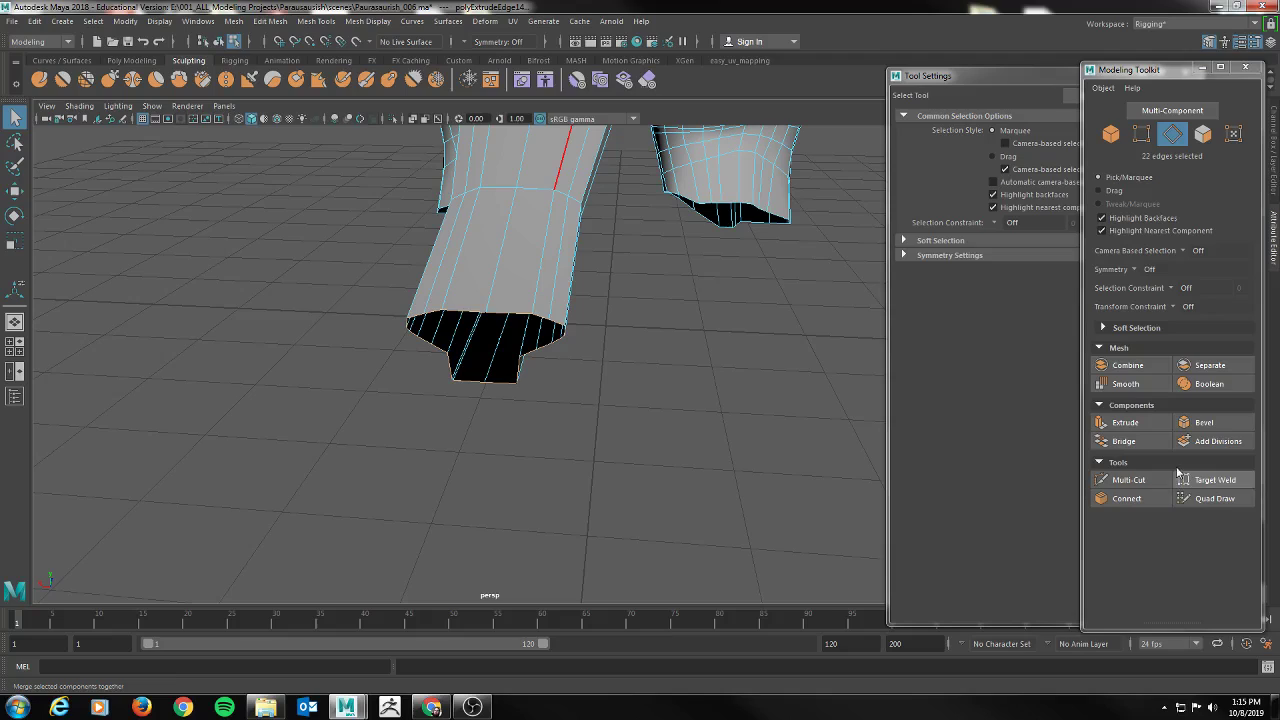
Insert an edge loop around the last tail segment, partway between the previous loop and the open end, with Multi-Cut
{"action": "left_click", "coordinate": [1125, 480]}
{"action": "left_click", "coordinate": [475, 245], "text": "ctrl"}
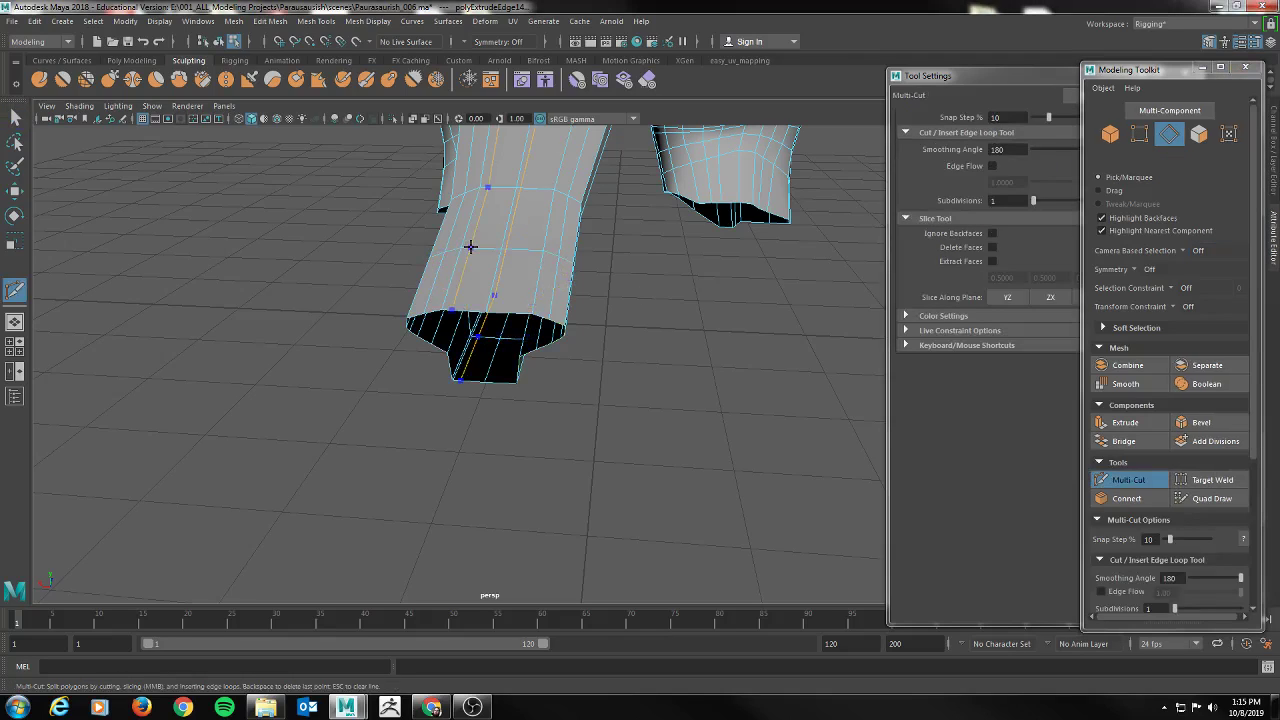
{"action": "left_click_drag", "start_coordinate": [718, 322], "coordinate": [657, 303], "text": "alt"}
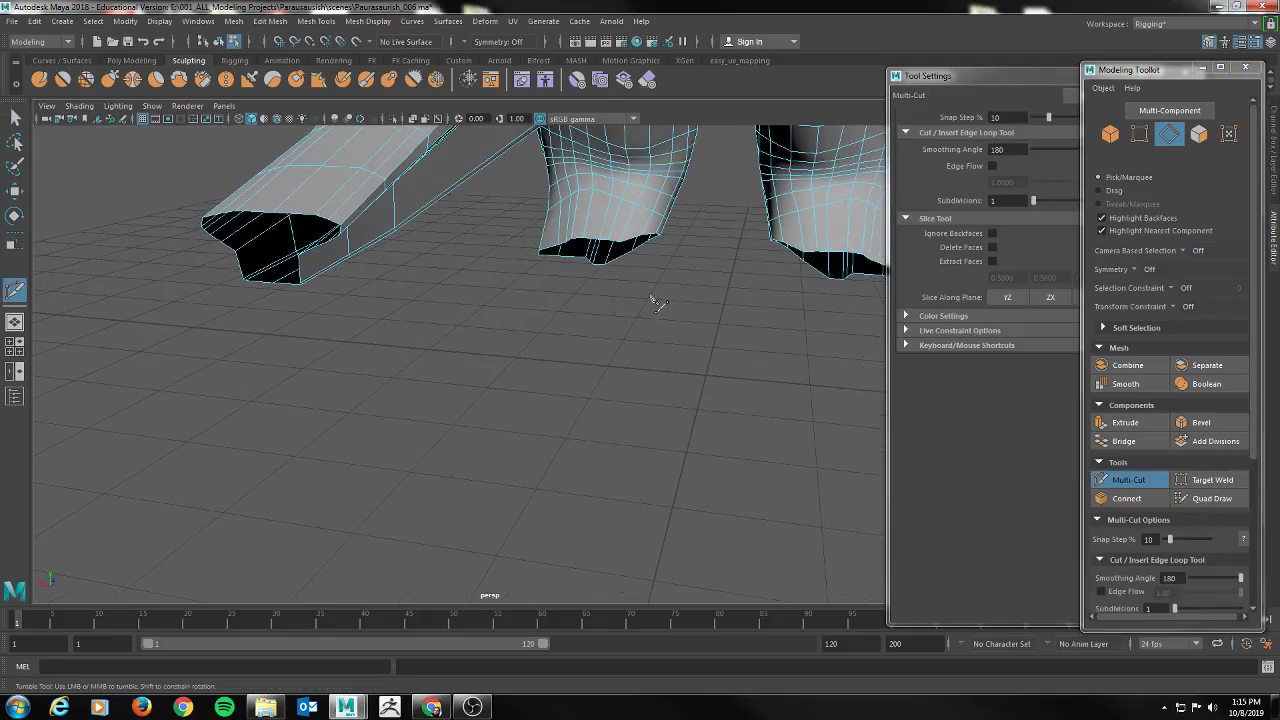
Append a face across one half of the tail's central opening, joining the bottom border edge to the top one
{"action": "key", "text": "q"}
{"action": "right_click_drag", "start_coordinate": [258, 195], "coordinate": [152, 210]}
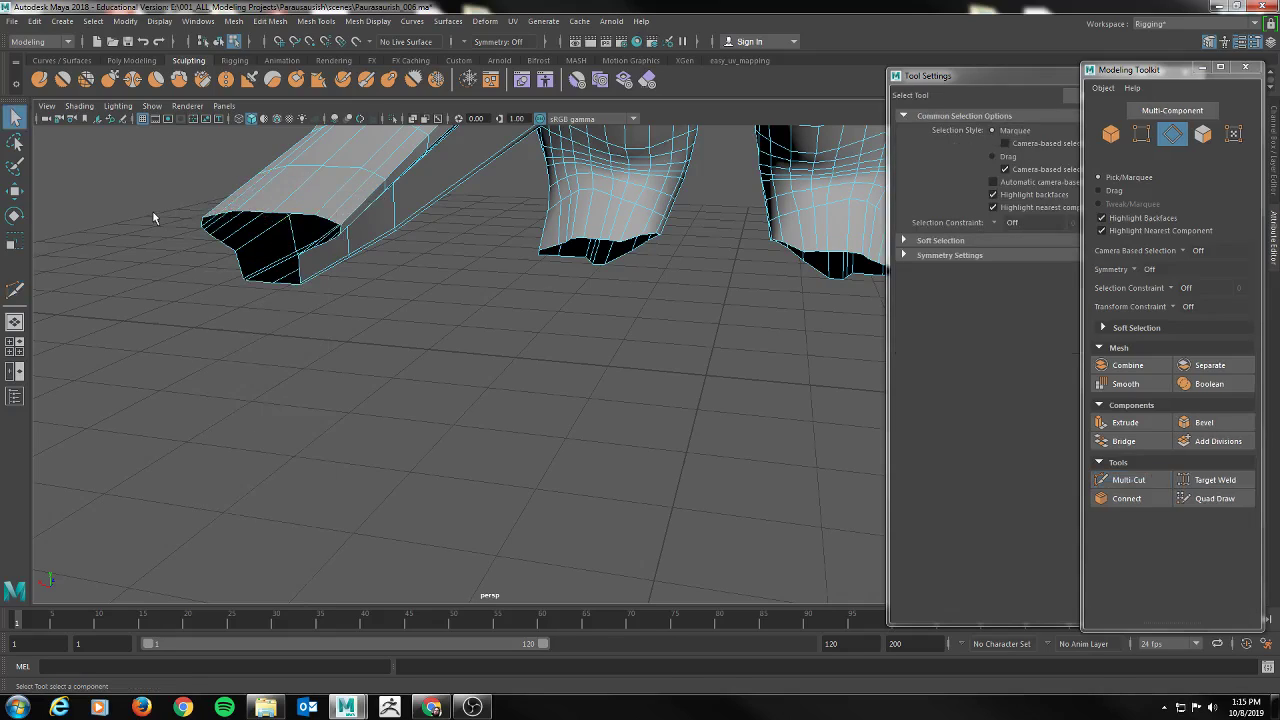
{"action": "key", "text": "f"}
{"action": "left_click_drag", "start_coordinate": [591, 391], "coordinate": [676, 401], "text": "alt"}
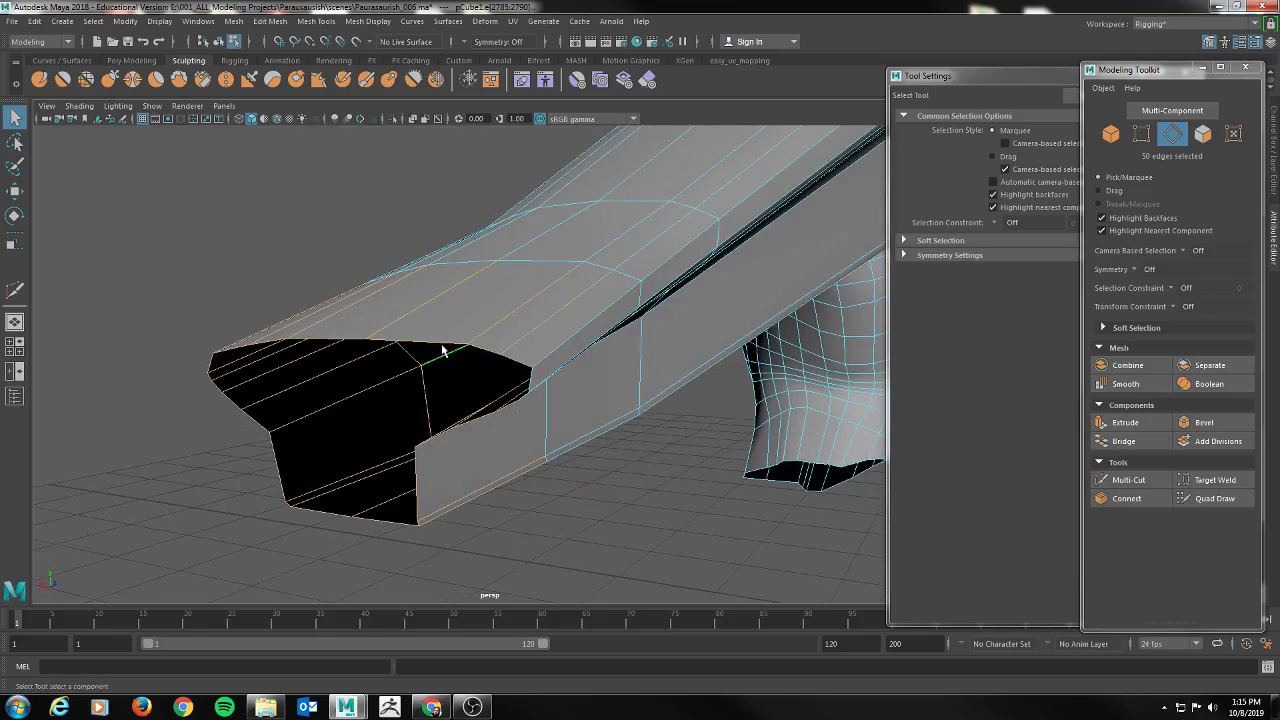
{"action": "left_click_drag", "start_coordinate": [446, 349], "coordinate": [511, 350], "text": "alt"}
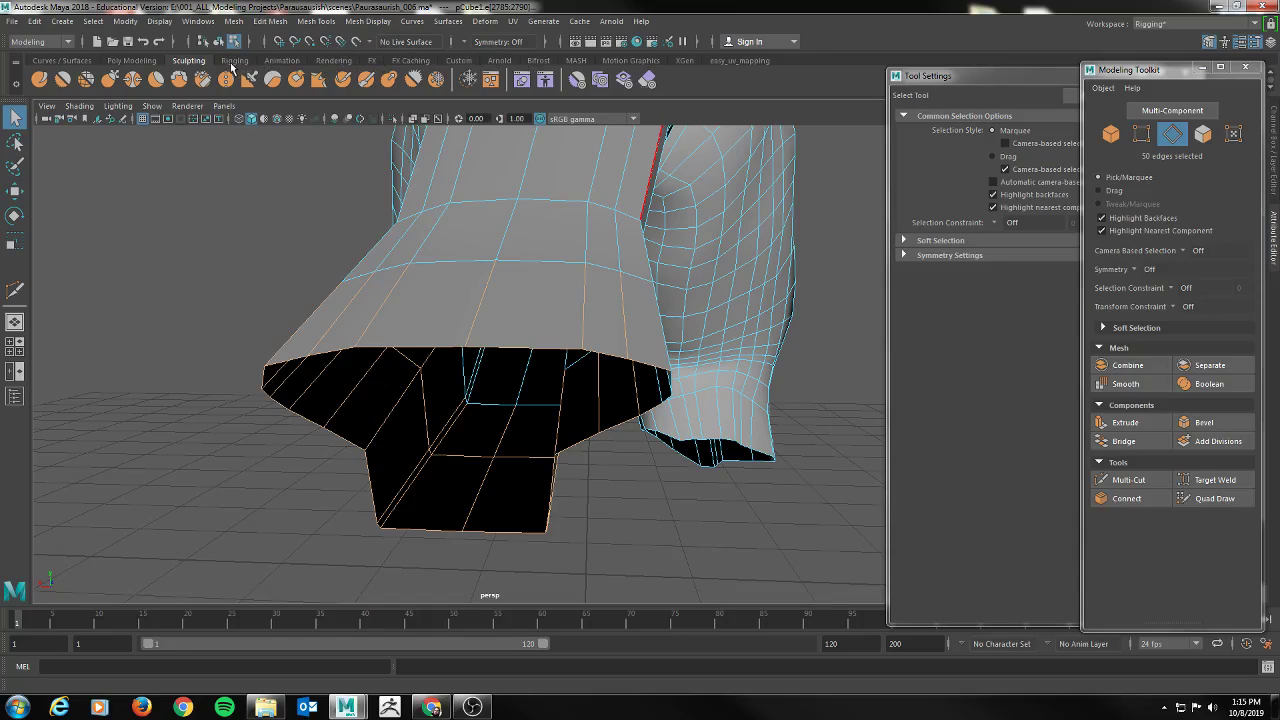
{"action": "left_click", "coordinate": [459, 60]}
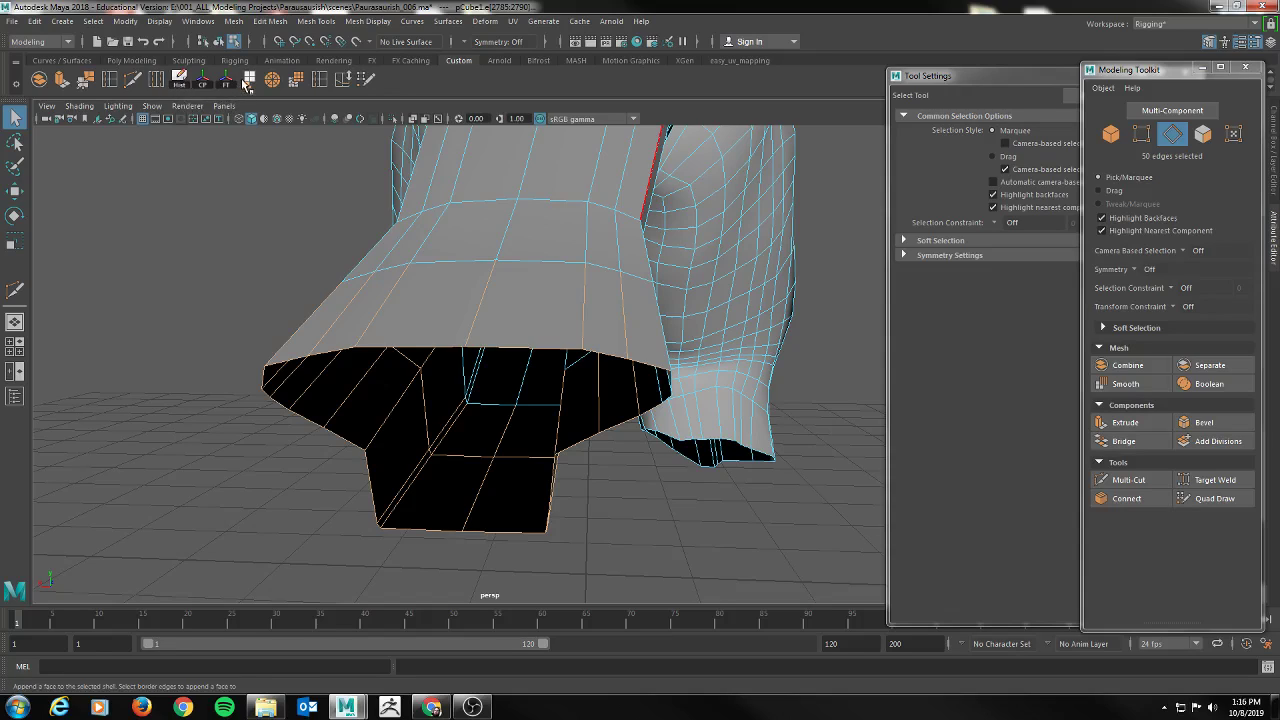
{"action": "left_click", "coordinate": [249, 79]}
{"action": "left_click_drag", "start_coordinate": [590, 373], "coordinate": [543, 406], "text": "alt"}
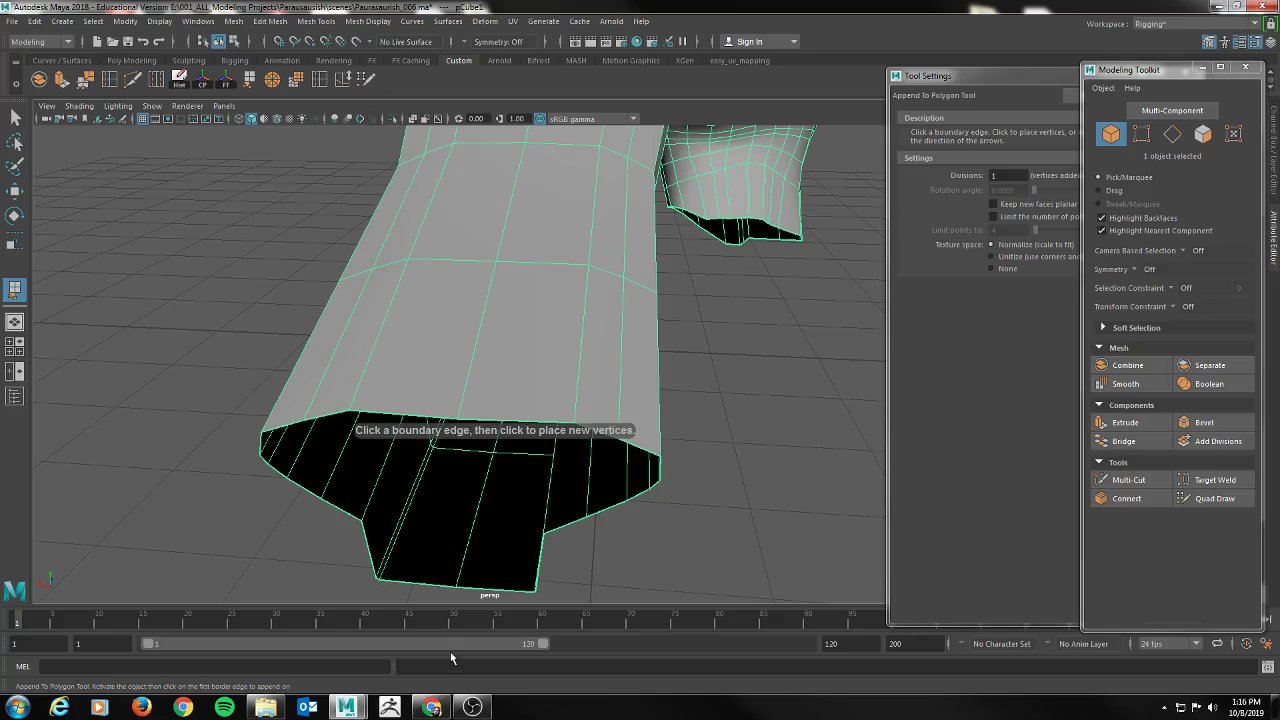
{"action": "left_click", "coordinate": [489, 587]}
{"action": "mouse_move", "coordinate": [591, 577]}
{"action": "middle_mouse_down", "text": "alt"}
{"action": "mouse_move", "coordinate": [605, 532]}
{"action": "mouse_move", "coordinate": [591, 574]}
{"action": "mouse_move", "coordinate": [597, 561]}
{"action": "middle_mouse_up", "text": "alt"}
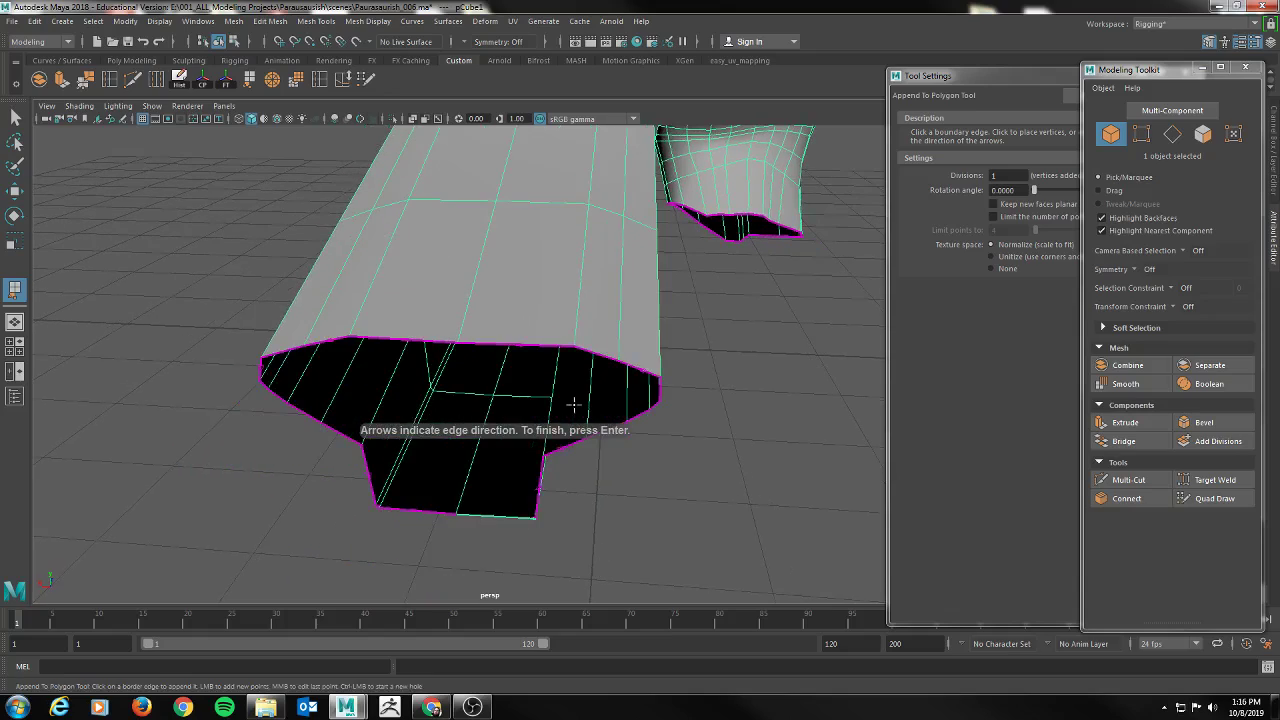
{"action": "left_click", "coordinate": [522, 342]}
{"action": "key", "text": "Return"}
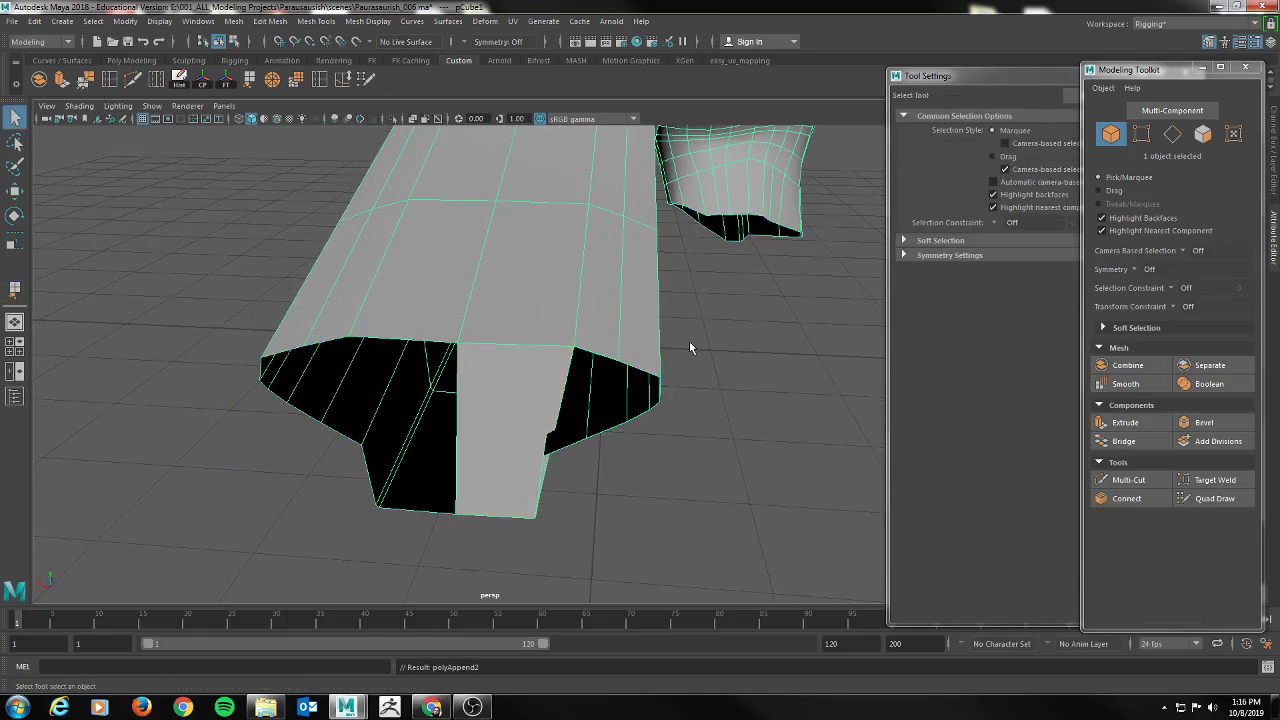
Append a second face across the other half of the tail's central opening, next to the first cap face
{"action": "key", "text": "y"}
{"action": "left_click", "coordinate": [454, 428]}
{"action": "left_click", "coordinate": [458, 341]}
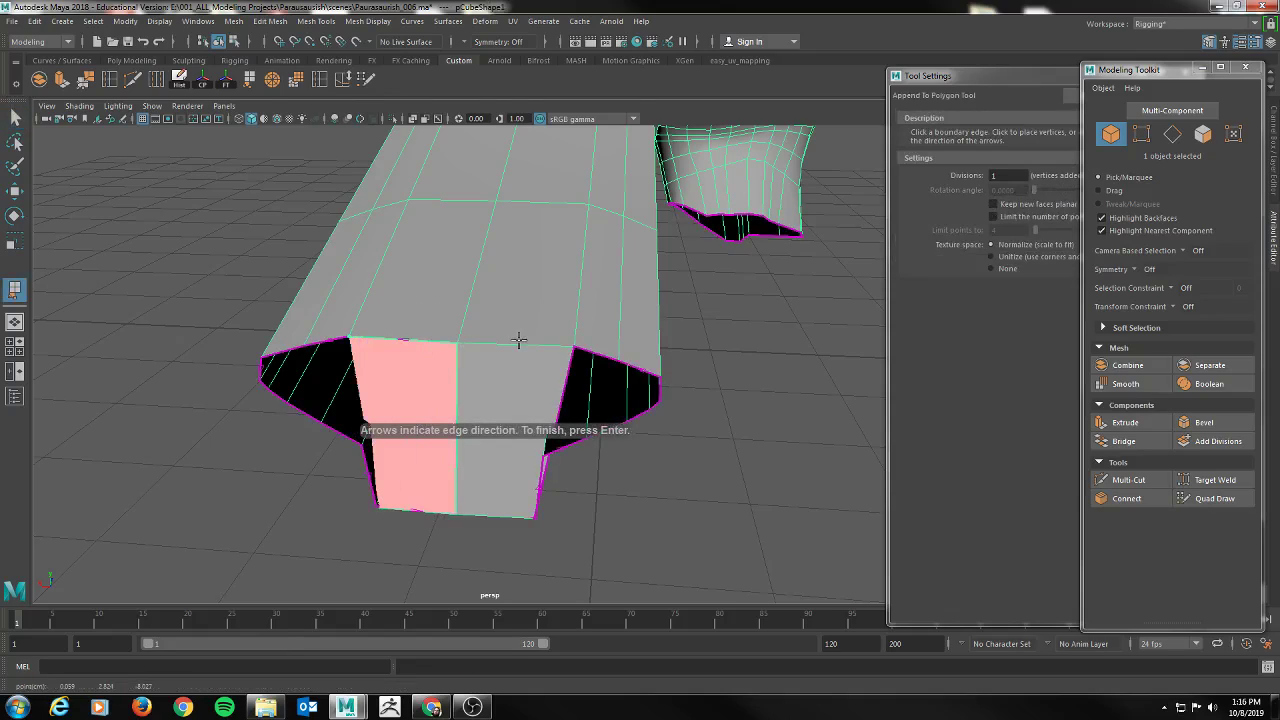
{"action": "key", "text": "Return"}
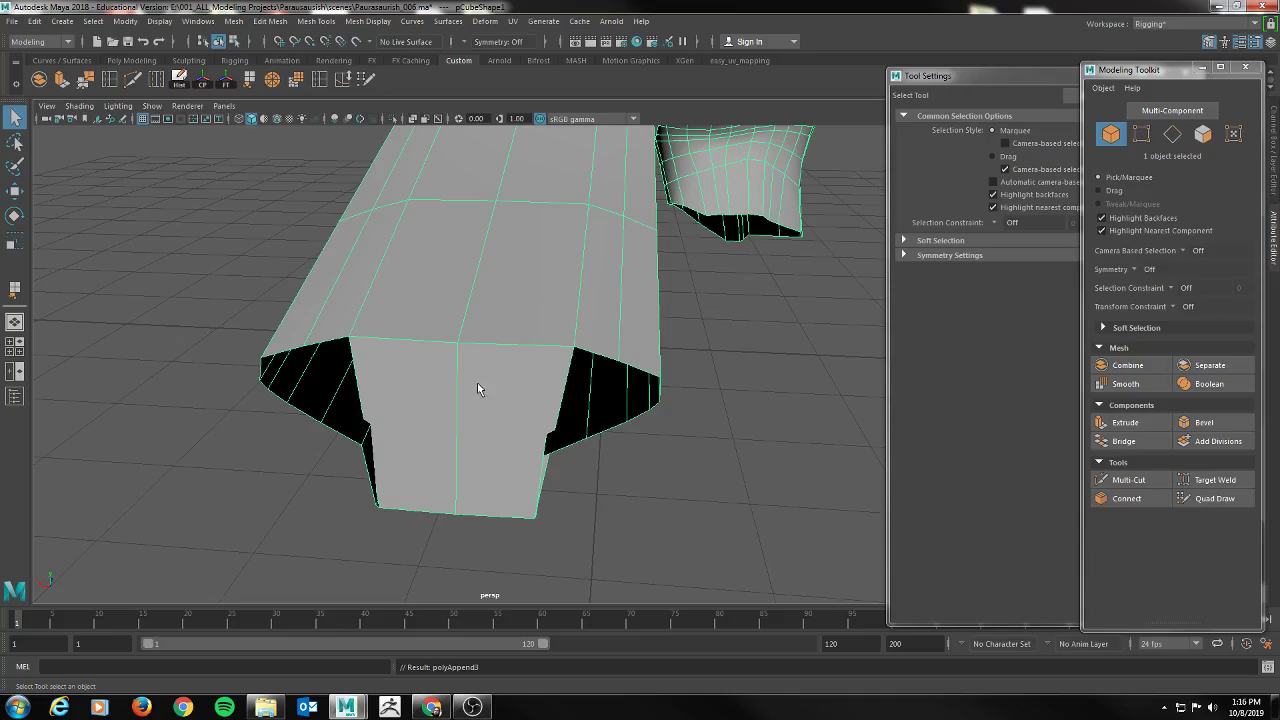
Select the two new cap faces at the tail end and scale them down slightly in height
{"action": "key", "text": "F10"}
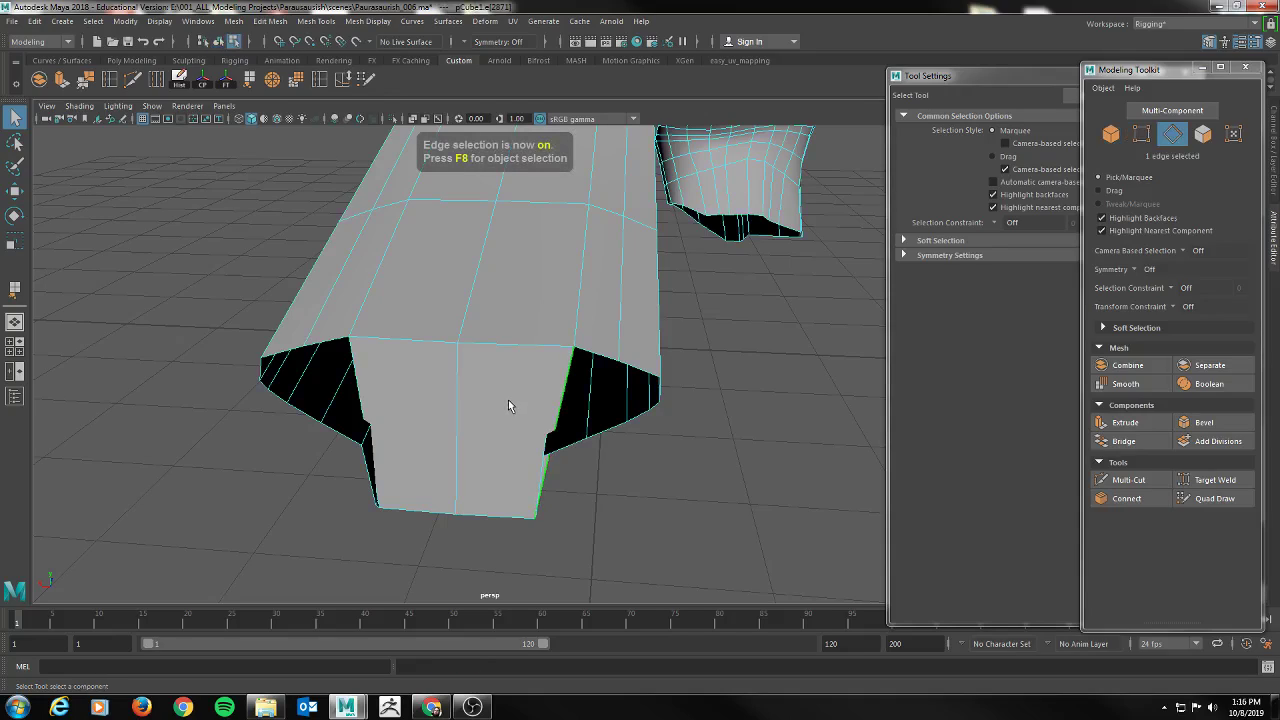
{"action": "key", "text": "F11"}
{"action": "left_click", "coordinate": [508, 399]}
{"action": "left_click", "coordinate": [398, 396], "text": "shift"}
{"action": "key", "text": "f"}
{"action": "mouse_move", "coordinate": [567, 374]}
{"action": "right_mouse_down", "text": "alt"}
{"action": "mouse_move", "coordinate": [511, 363]}
{"action": "mouse_move", "coordinate": [560, 369]}
{"action": "right_mouse_up", "text": "alt"}
{"action": "left_click_drag", "start_coordinate": [560, 369], "coordinate": [456, 369], "text": "alt"}
{"action": "key", "text": "w"}
{"action": "key", "text": "r"}
{"action": "left_click_drag", "start_coordinate": [411, 310], "coordinate": [413, 332]}
{"action": "left_click_drag", "start_coordinate": [514, 366], "coordinate": [540, 357], "text": "alt"}
Set symmetry to Object X and move the mirrored pair of faces beside the tail opening downward and sideways
{"action": "right_click_drag", "start_coordinate": [567, 359], "coordinate": [567, 364]}
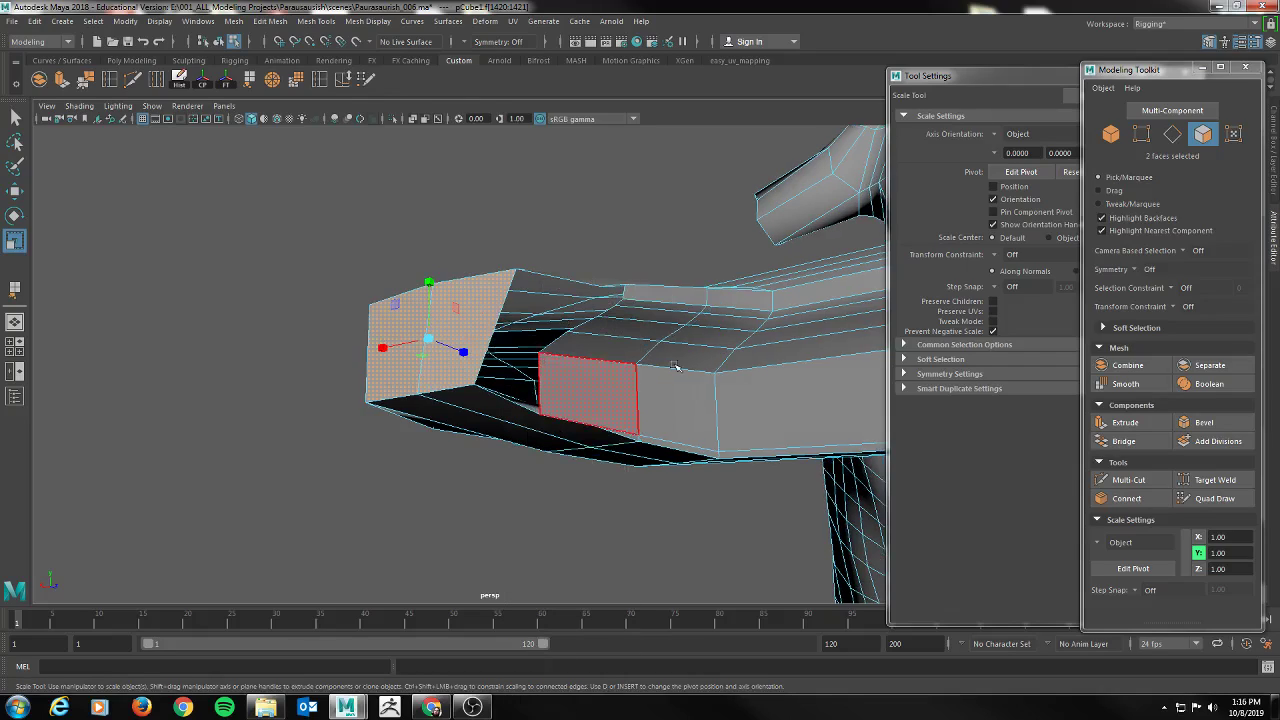
{"action": "left_click", "coordinate": [1145, 270]}
{"action": "left_click", "coordinate": [1160, 287]}
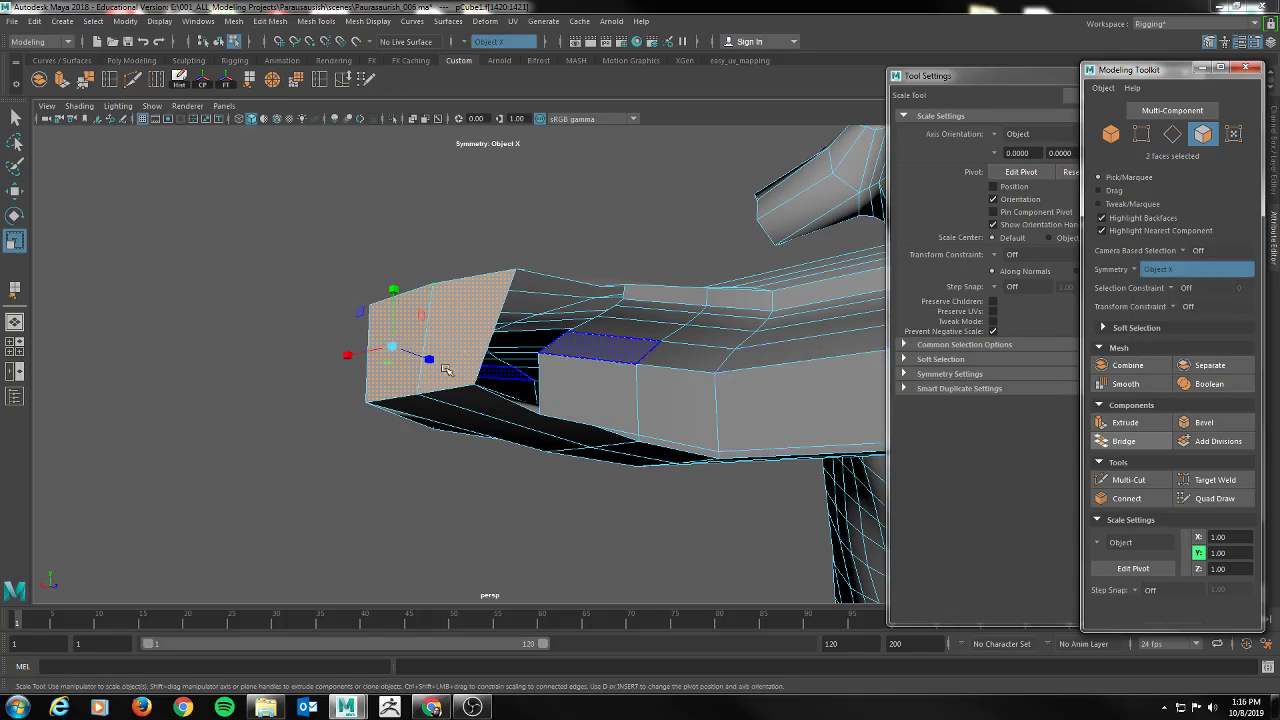
{"action": "left_click", "coordinate": [590, 345]}
{"action": "key", "text": "w"}
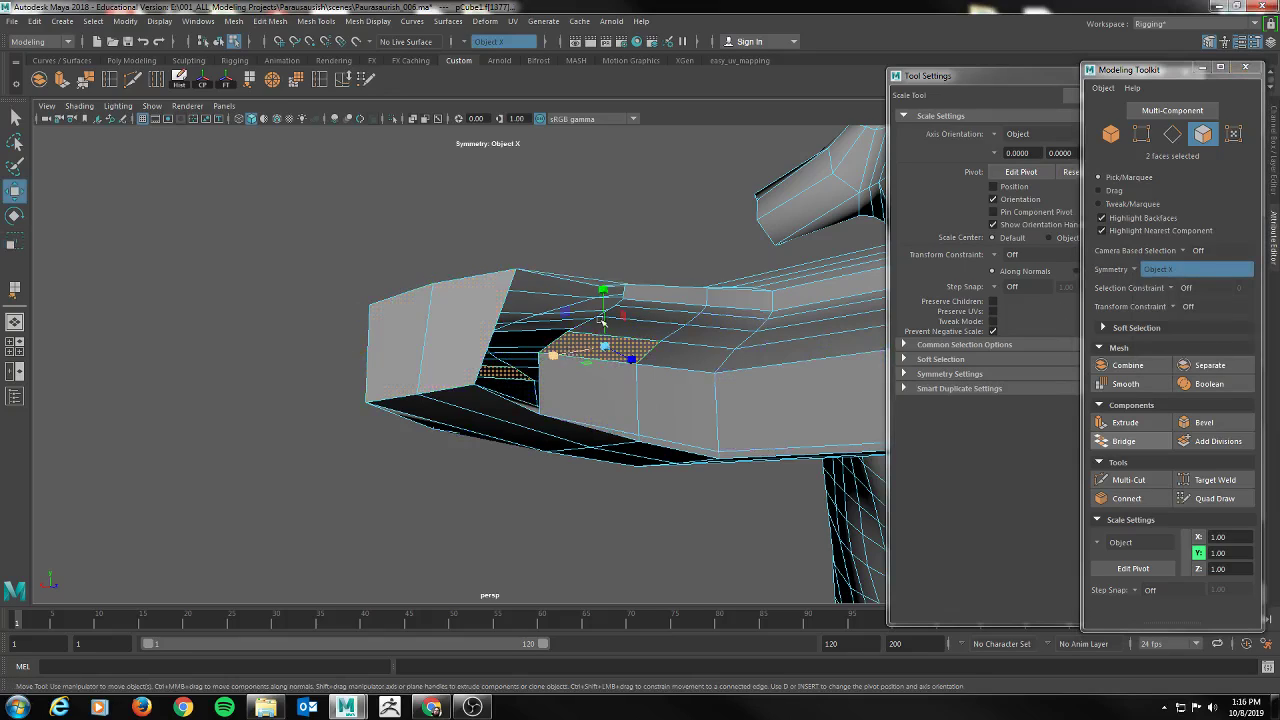
{"action": "left_click_drag", "start_coordinate": [604, 287], "coordinate": [606, 324]}
{"action": "left_click_drag", "start_coordinate": [562, 432], "coordinate": [612, 442], "text": "alt"}
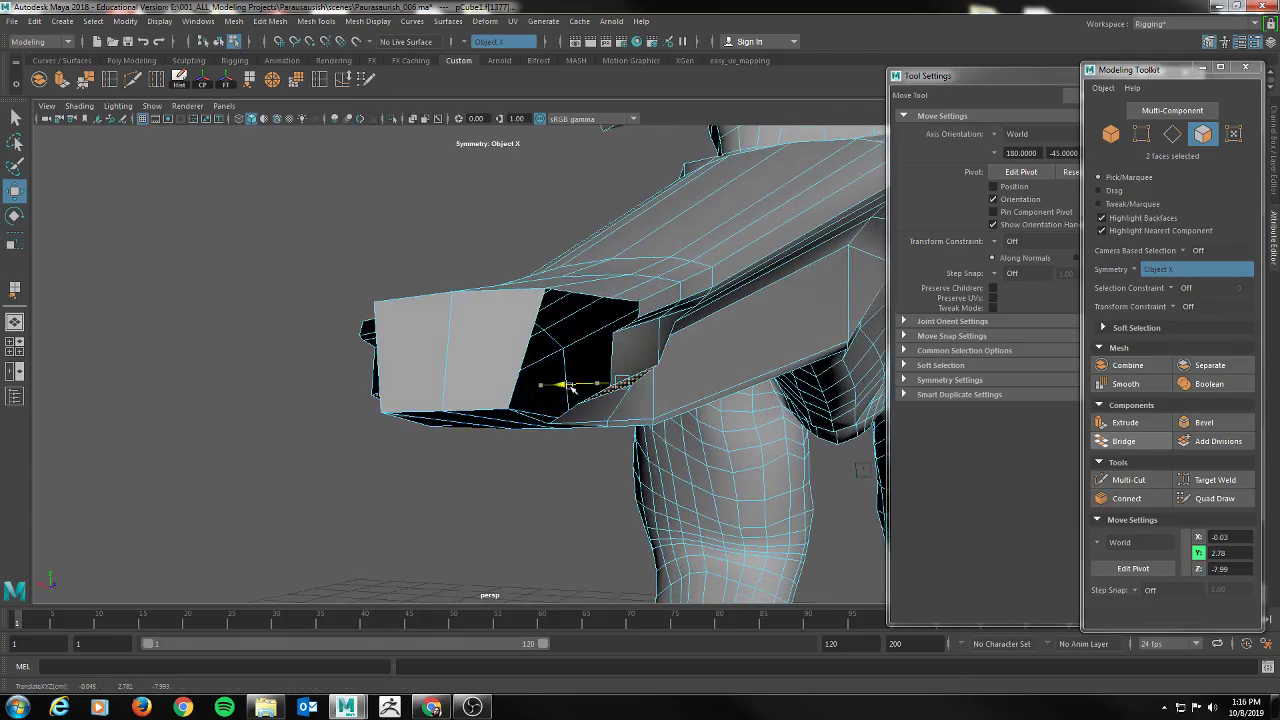
{"action": "left_click_drag", "start_coordinate": [558, 390], "coordinate": [683, 386], "text": "alt"}
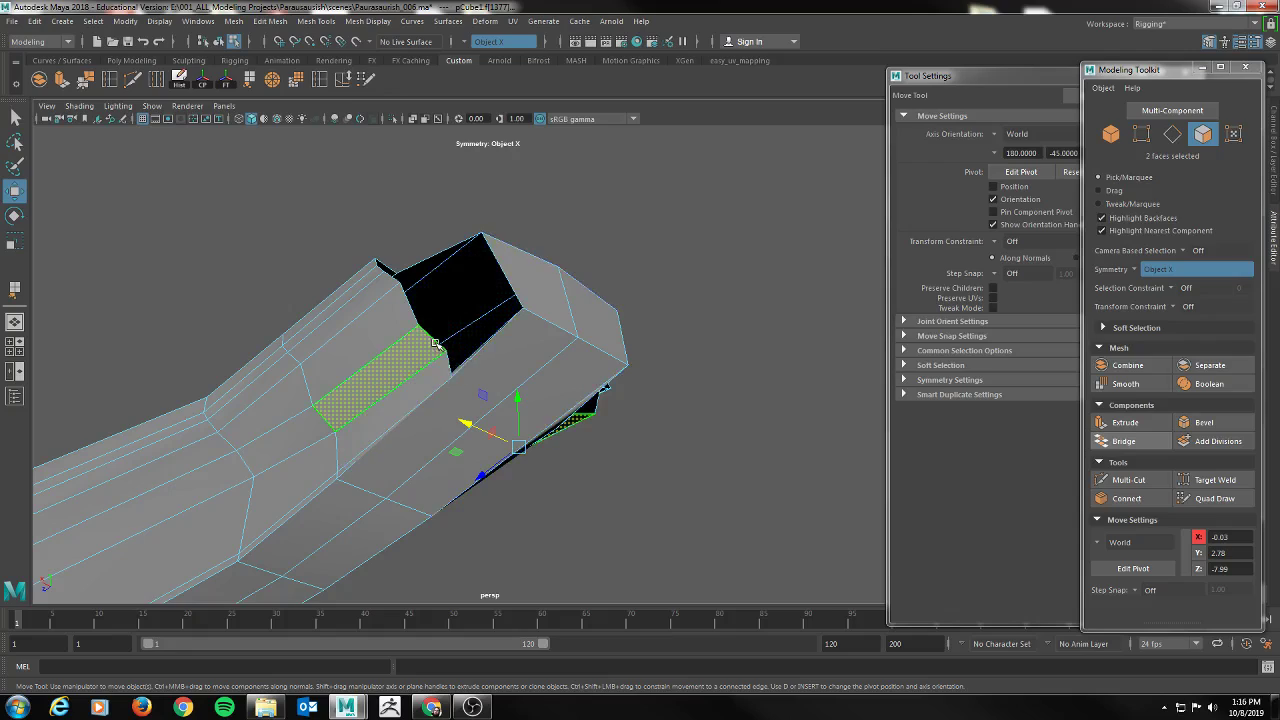
Add the adjoining pair of side faces to the selection and shift all four vertically
{"action": "left_click", "coordinate": [428, 376], "text": "shift"}
{"action": "left_click_drag", "start_coordinate": [318, 368], "coordinate": [364, 334]}
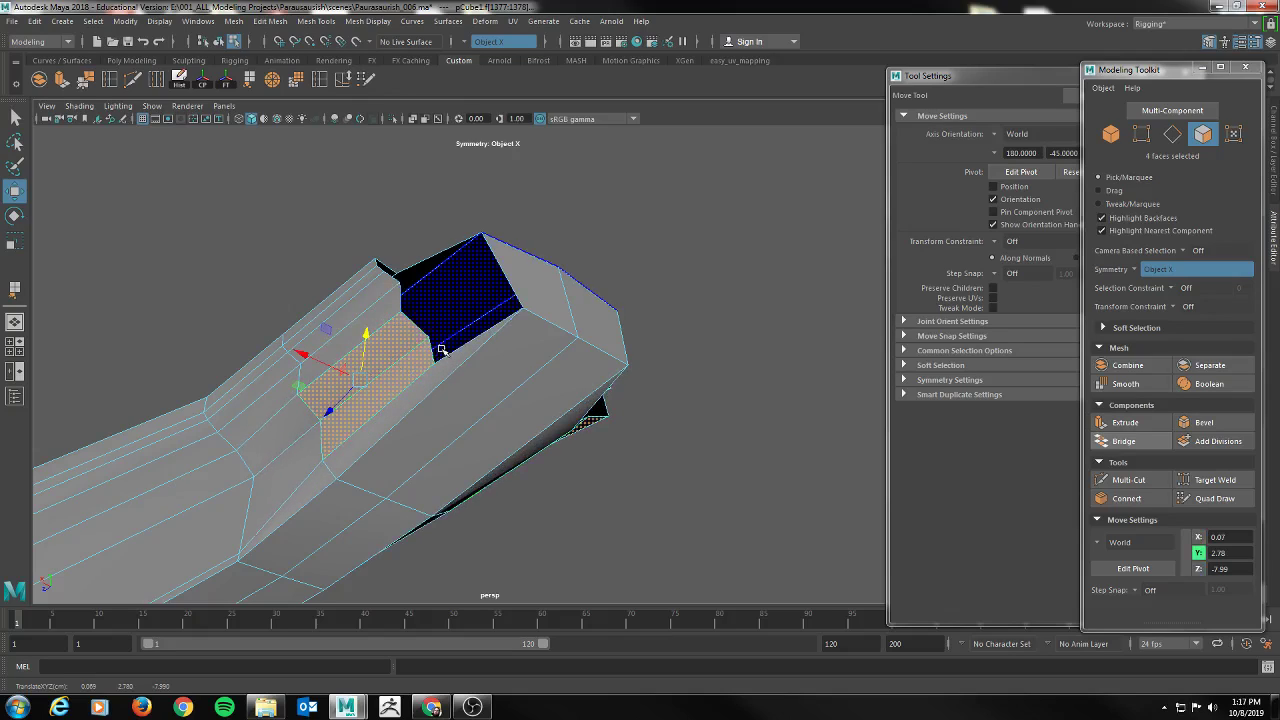
{"action": "left_click_drag", "start_coordinate": [450, 347], "coordinate": [457, 413], "text": "alt"}
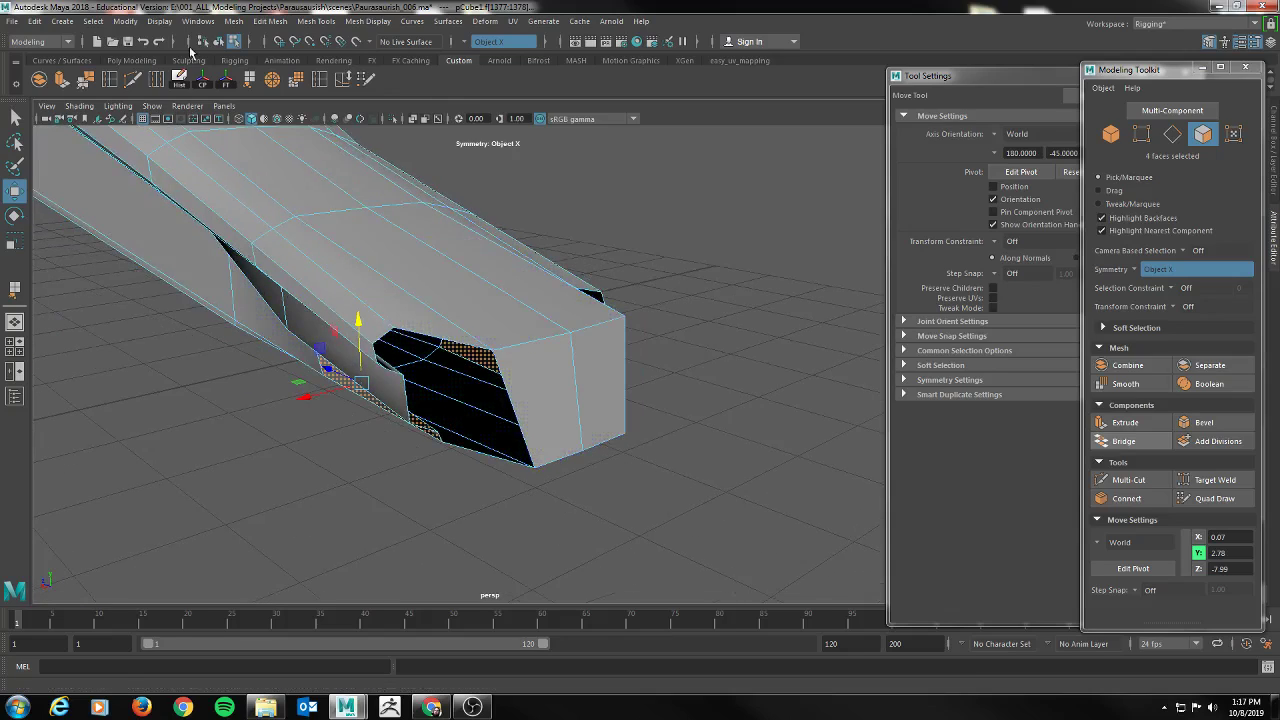
{"action": "left_click", "coordinate": [251, 81]}
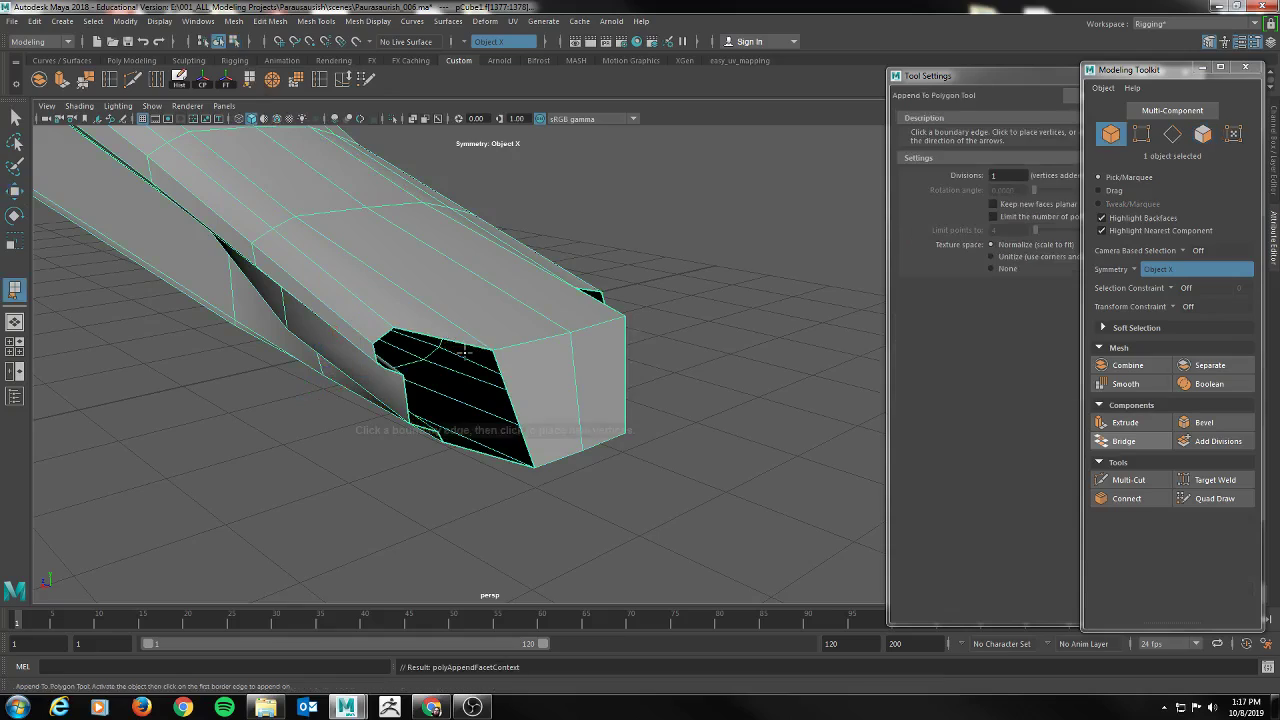
{"action": "left_click", "coordinate": [470, 383]}
{"action": "left_click_drag", "start_coordinate": [470, 383], "coordinate": [600, 395], "text": "alt"}
{"action": "left_click", "coordinate": [513, 362]}
{"action": "key", "text": "w"}
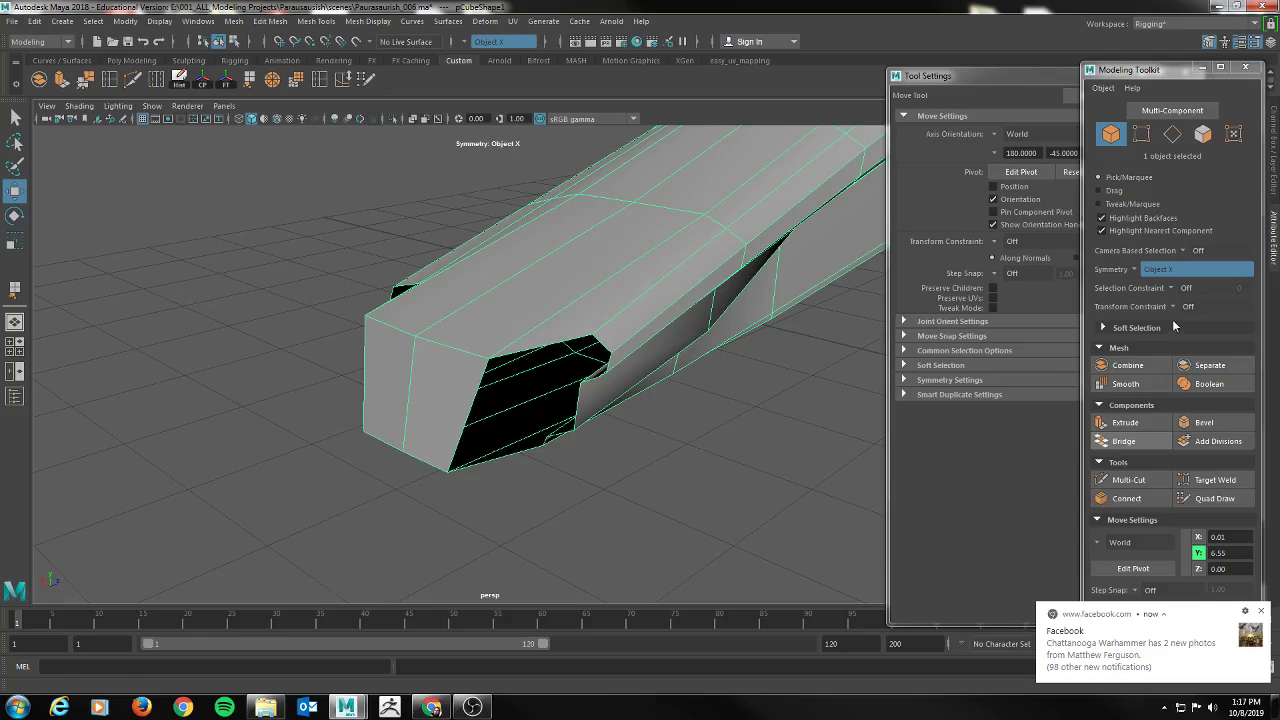
Turn symmetry off and append a face beside the central cap on each side of the tail opening
{"action": "left_click", "coordinate": [1130, 269]}
{"action": "left_click", "coordinate": [1190, 279]}
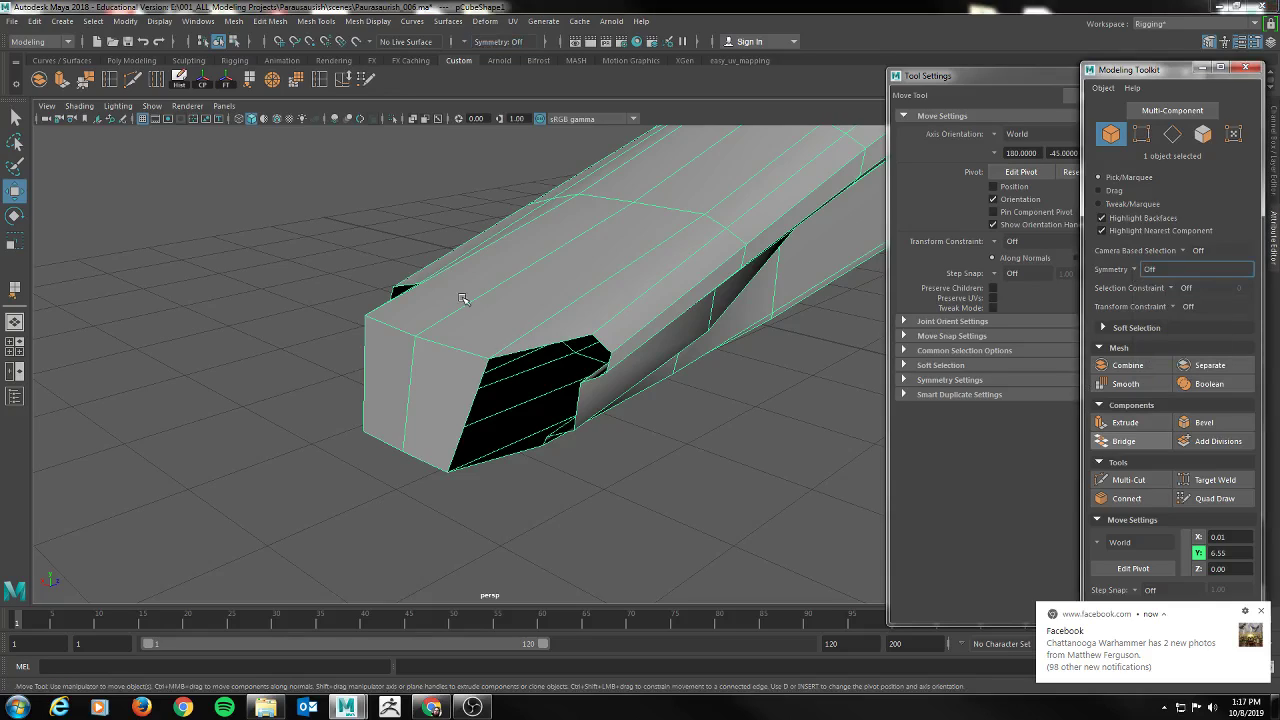
{"action": "left_click_drag", "start_coordinate": [257, 200], "coordinate": [249, 151], "text": "alt"}
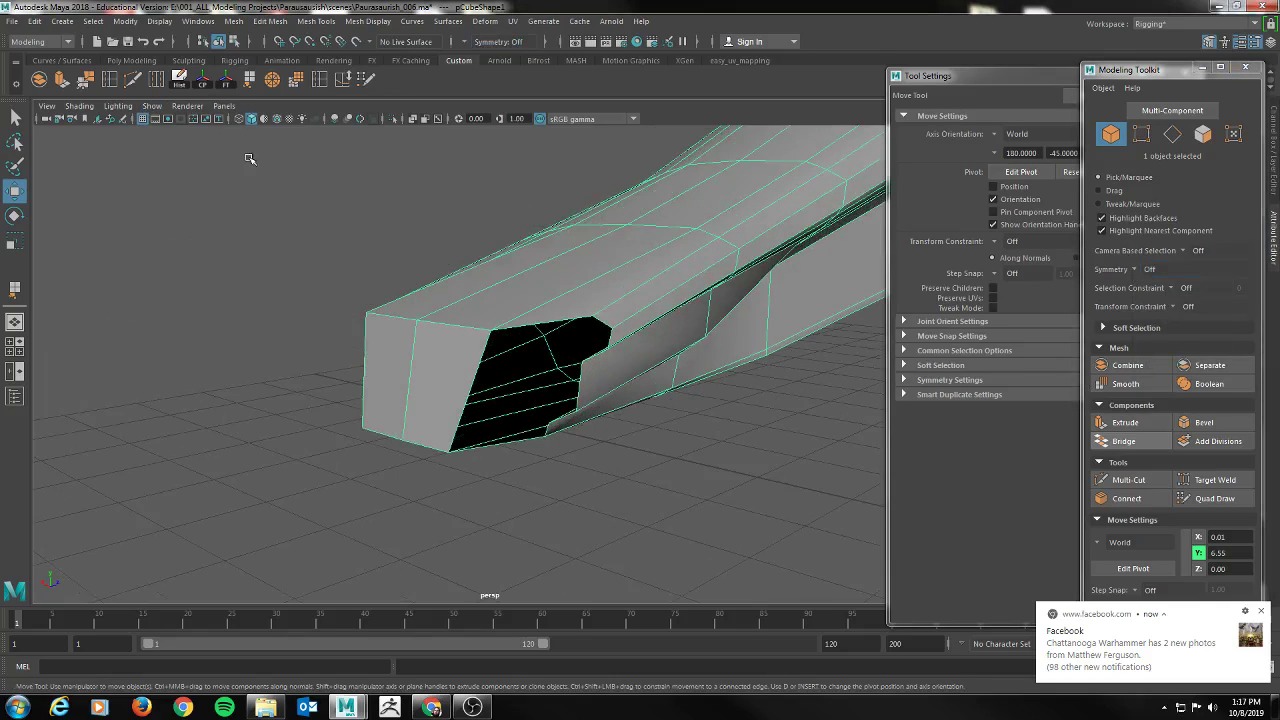
{"action": "left_click", "coordinate": [250, 80]}
{"action": "left_click_drag", "start_coordinate": [563, 274], "coordinate": [490, 333], "text": "alt"}
{"action": "left_click", "coordinate": [497, 362]}
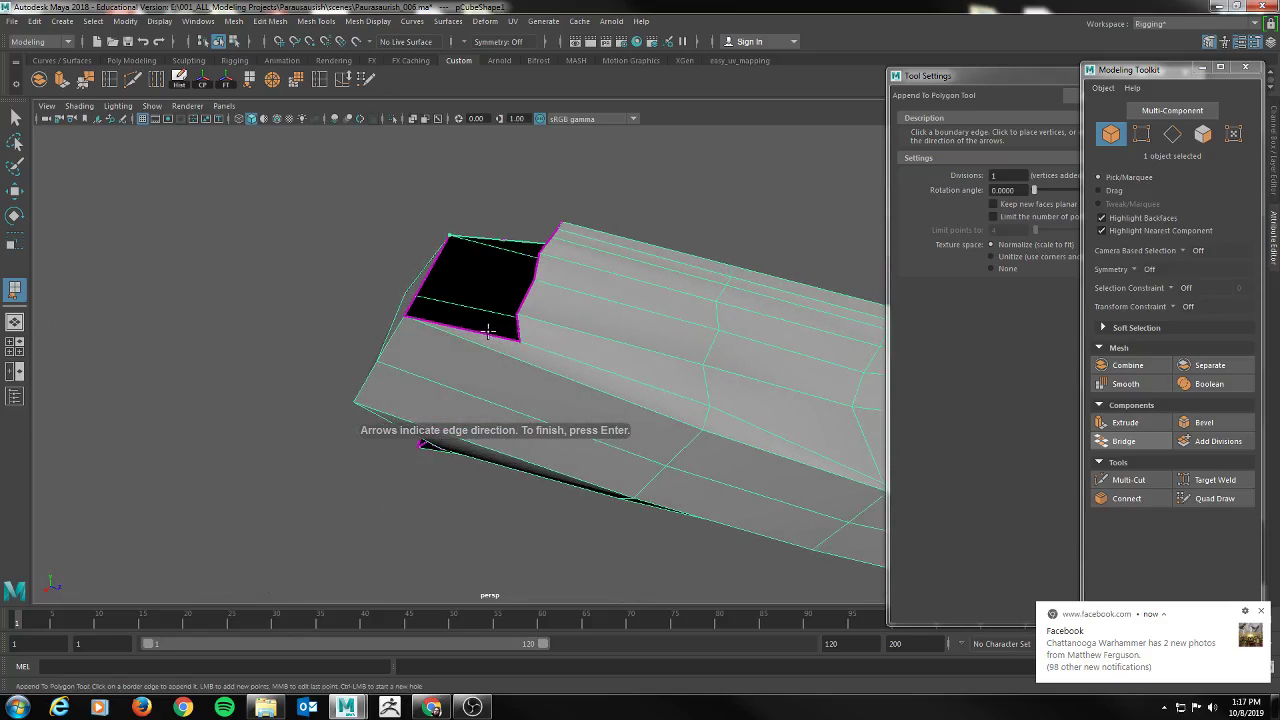
{"action": "left_click", "coordinate": [490, 333]}
{"action": "key", "text": "Return"}
{"action": "key", "text": "w"}
{"action": "left_click_drag", "start_coordinate": [600, 317], "coordinate": [405, 400], "text": "alt"}
Set symmetry back to Object X and move the mirrored lower side vertices of the tail opening outward
{"action": "right_click_drag", "start_coordinate": [411, 405], "coordinate": [407, 289]}
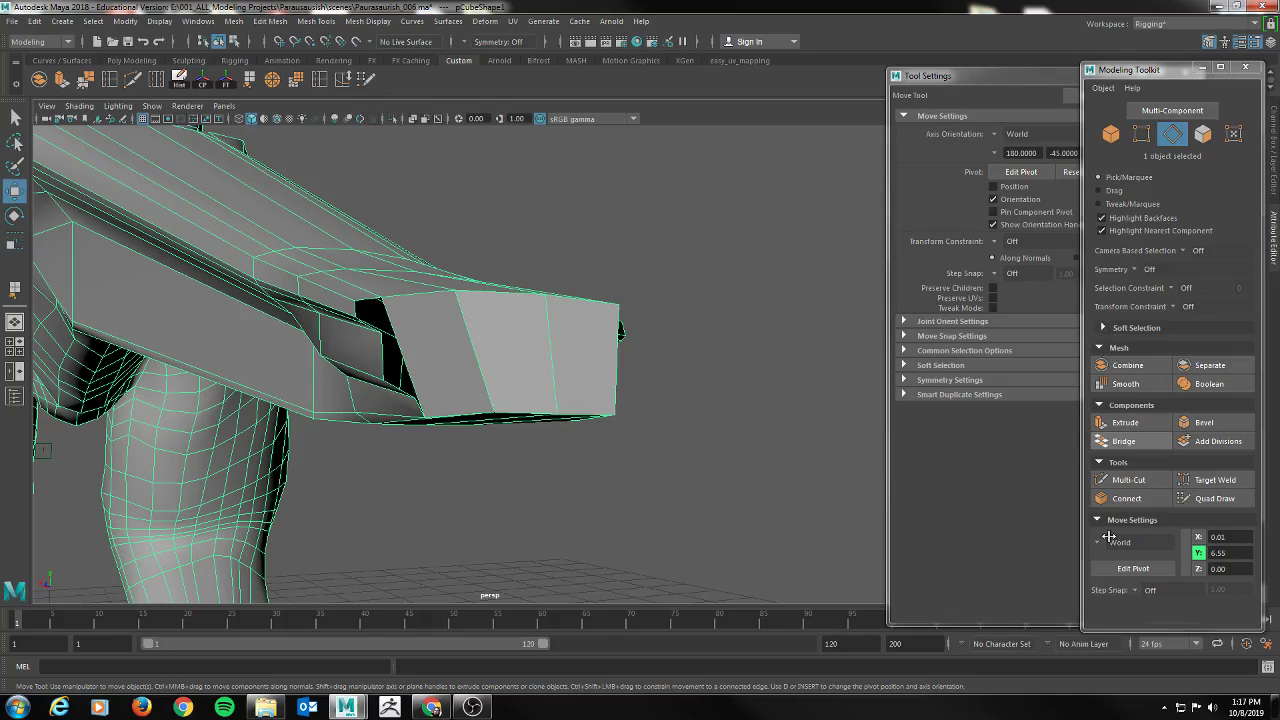
{"action": "left_click", "coordinate": [908, 206]}
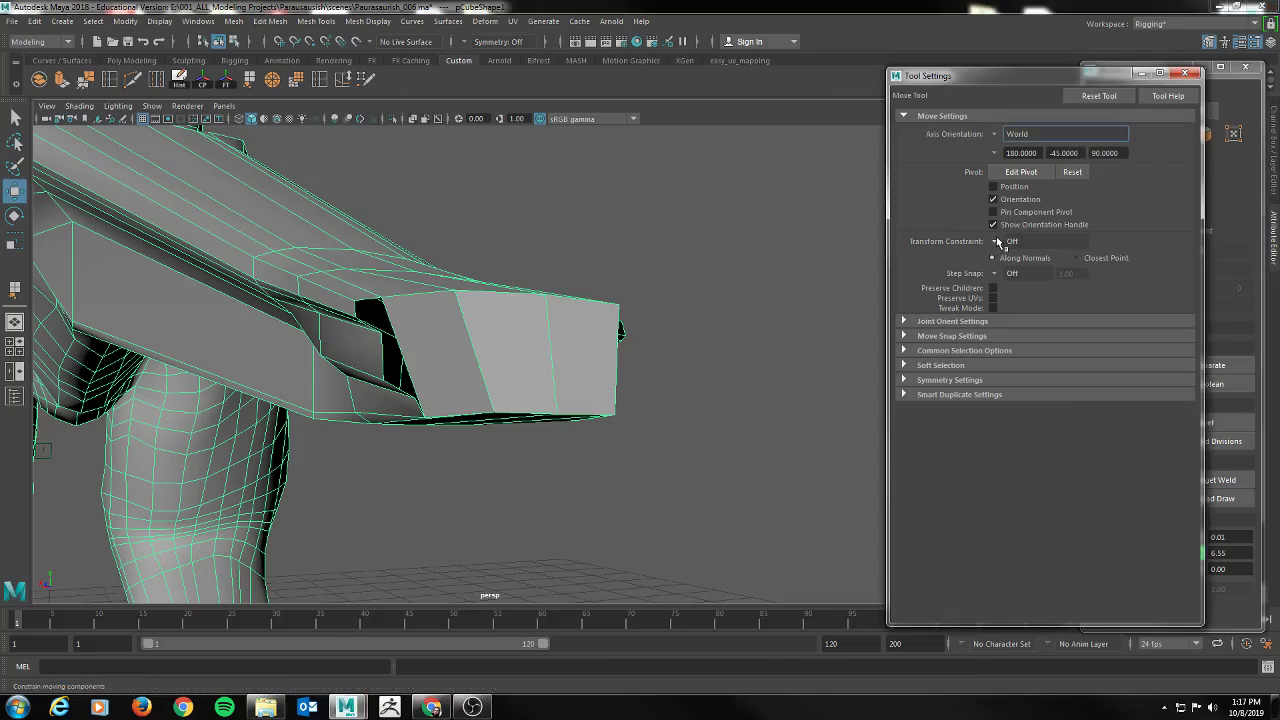
{"action": "left_click", "coordinate": [1165, 71]}
{"action": "left_click", "coordinate": [1136, 270]}
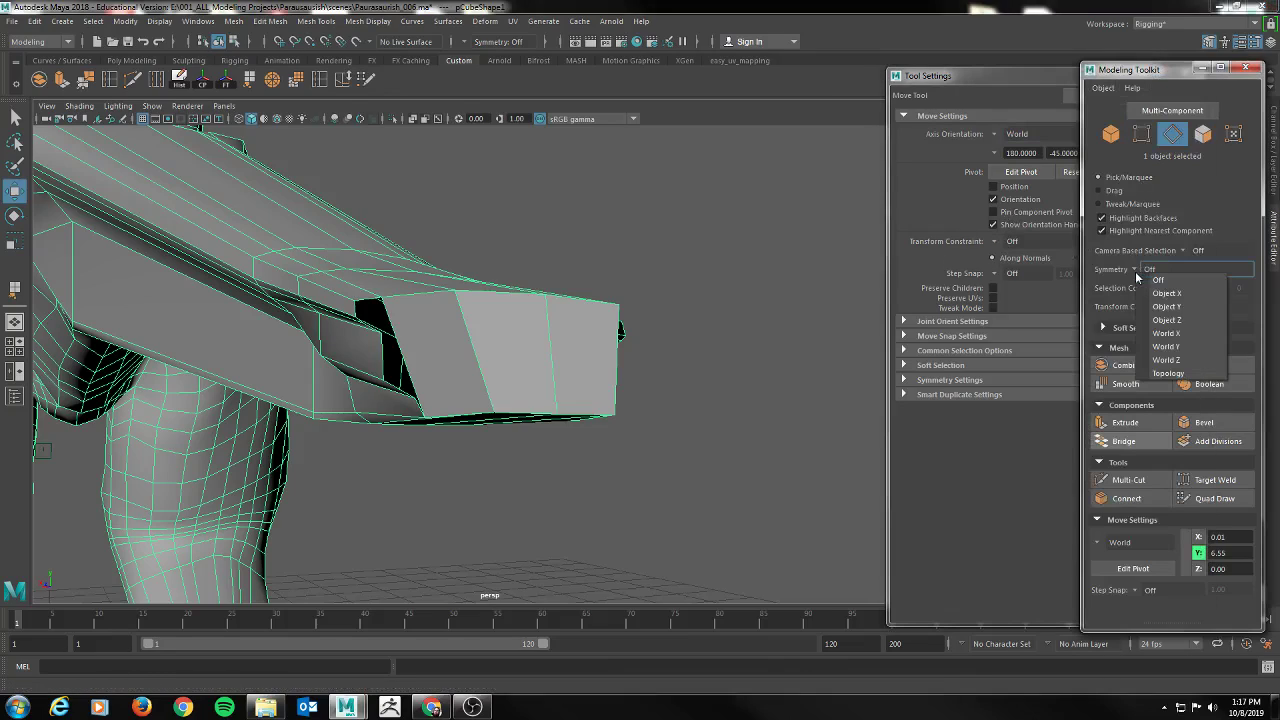
{"action": "left_click", "coordinate": [1165, 293]}
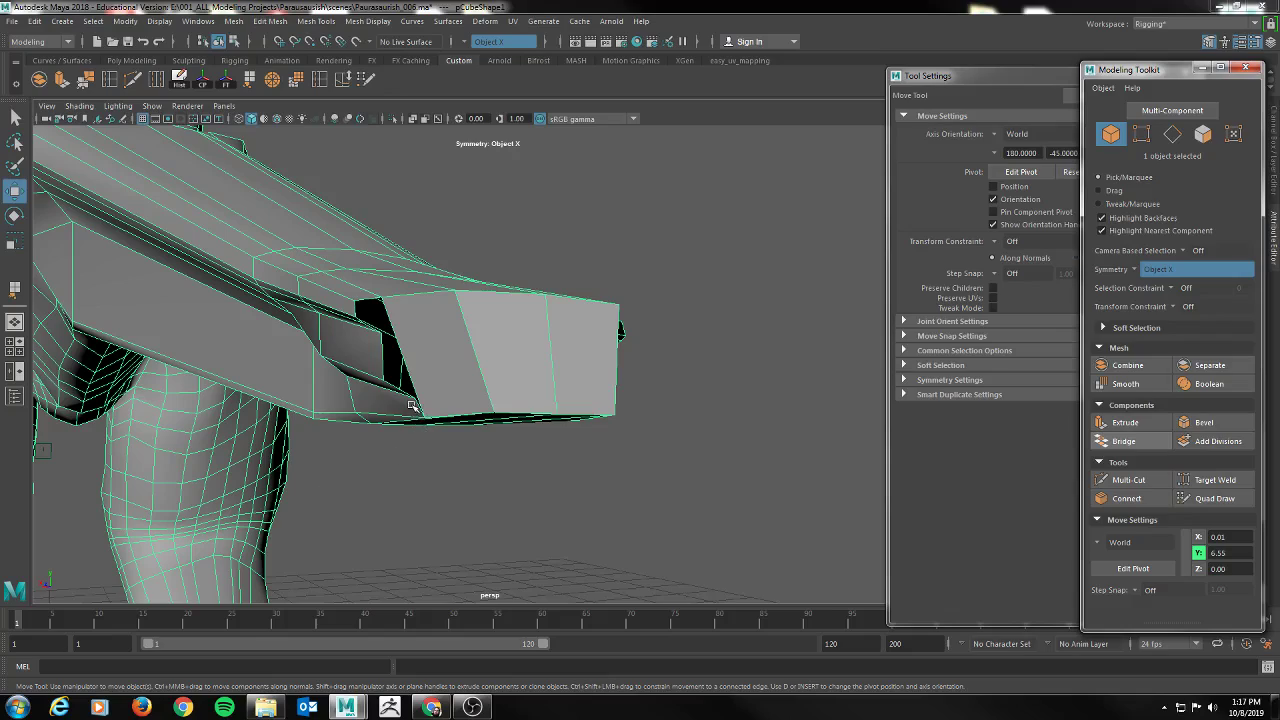
{"action": "key", "text": "F10"}
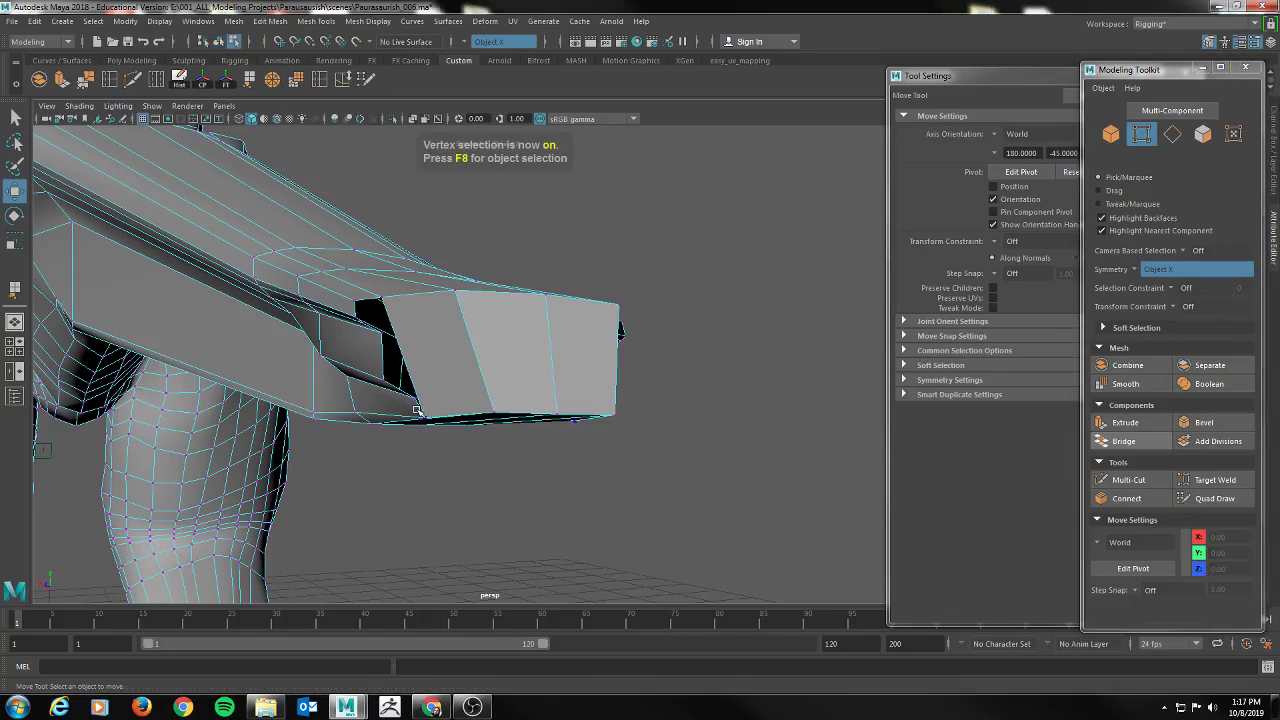
{"action": "key", "text": "F9"}
{"action": "left_click", "coordinate": [416, 400]}
{"action": "left_click_drag", "start_coordinate": [555, 422], "coordinate": [490, 426], "text": "alt"}
{"action": "left_click_drag", "start_coordinate": [329, 401], "coordinate": [307, 401]}
{"action": "mouse_move", "coordinate": [478, 403]}
{"action": "left_mouse_down", "text": "alt"}
{"action": "mouse_move", "coordinate": [457, 377]}
{"action": "mouse_move", "coordinate": [454, 395]}
{"action": "left_mouse_up", "text": "alt"}
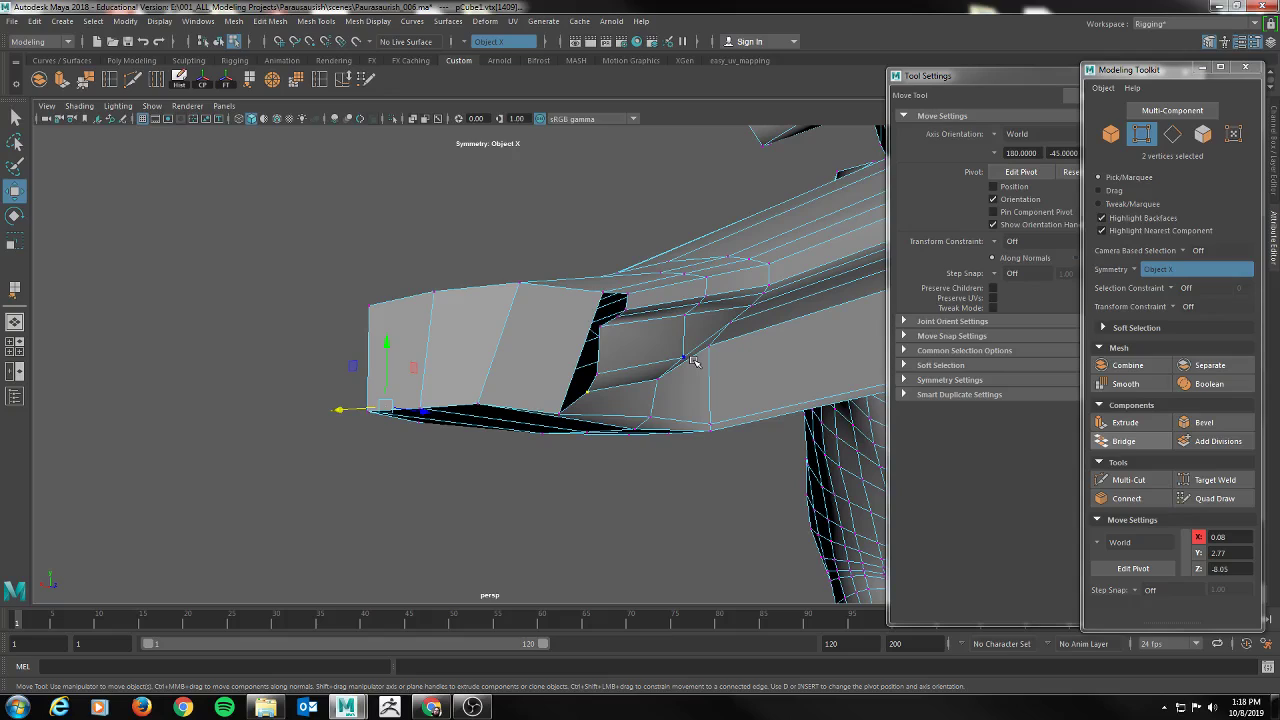
Move the mirrored middle side vertices of the tail opening outward and slightly down to even out its outline
{"action": "left_click_drag", "start_coordinate": [652, 357], "coordinate": [646, 323], "text": "alt"}
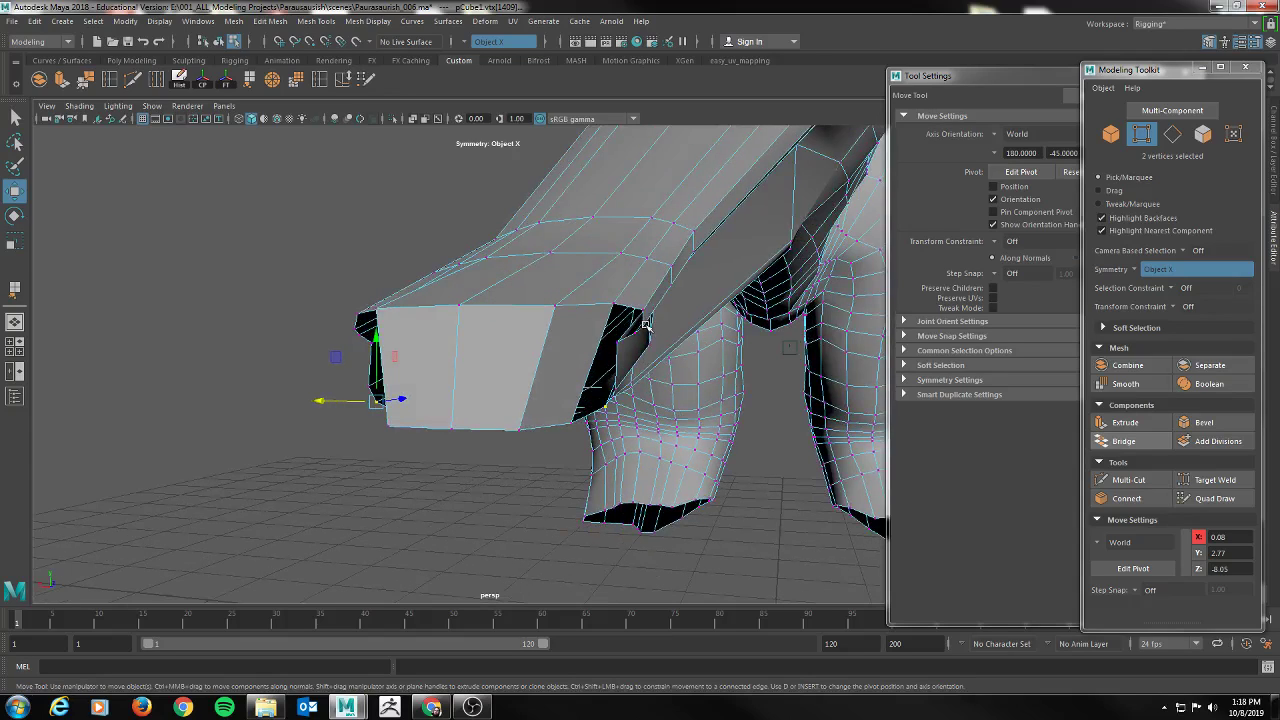
{"action": "left_click_drag", "start_coordinate": [754, 358], "coordinate": [830, 350], "text": "alt"}
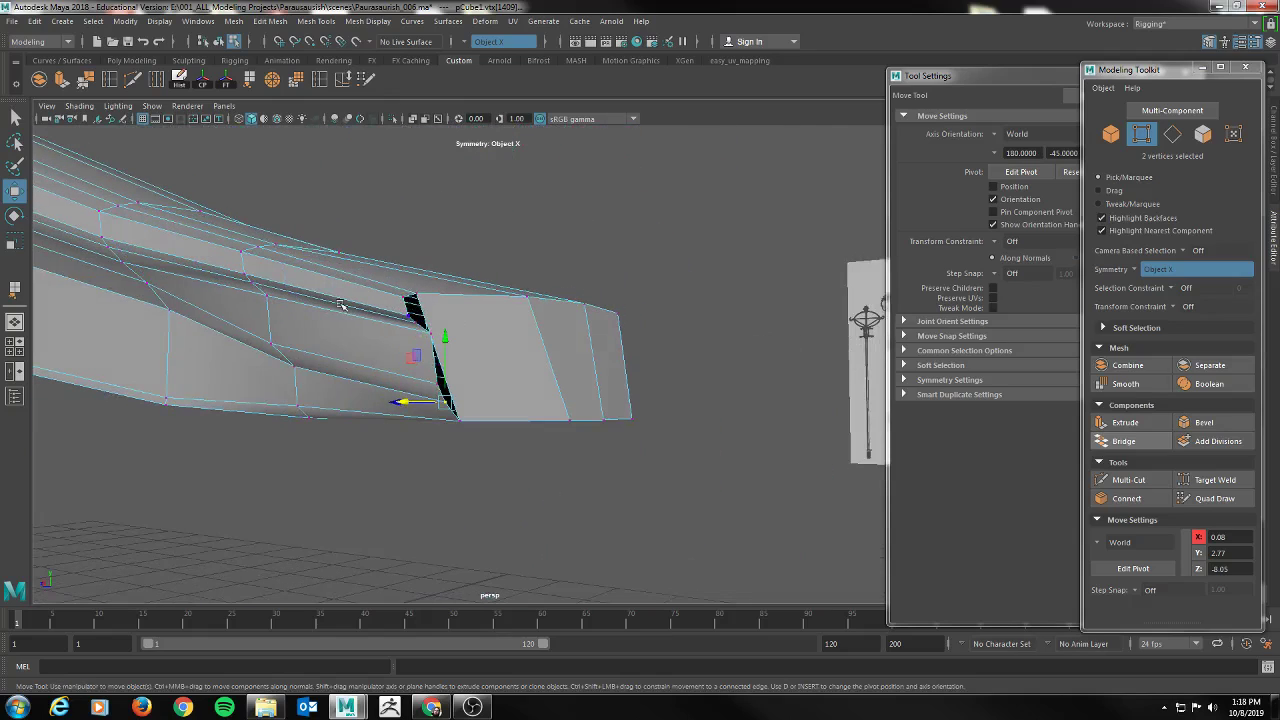
{"action": "left_click", "coordinate": [432, 335]}
{"action": "left_click_drag", "start_coordinate": [663, 370], "coordinate": [508, 378], "text": "alt"}
{"action": "left_click_drag", "start_coordinate": [304, 342], "coordinate": [278, 342]}
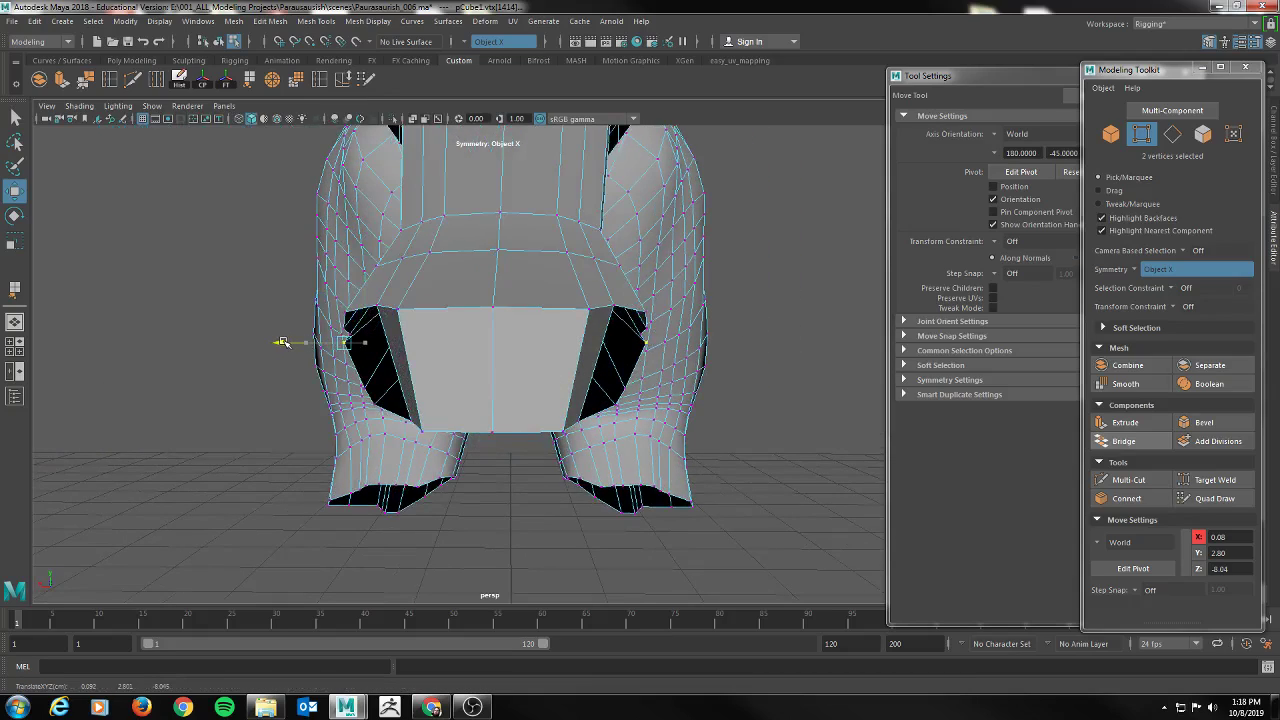
{"action": "left_click_drag", "start_coordinate": [340, 279], "coordinate": [344, 296]}
Try smoothing the sides of the tail tip with the Relax sculpting brush and reduce the brush size to 0.143
{"action": "left_click_drag", "start_coordinate": [372, 360], "coordinate": [416, 275], "text": "alt"}
{"action": "right_click_drag", "start_coordinate": [416, 275], "coordinate": [433, 271]}
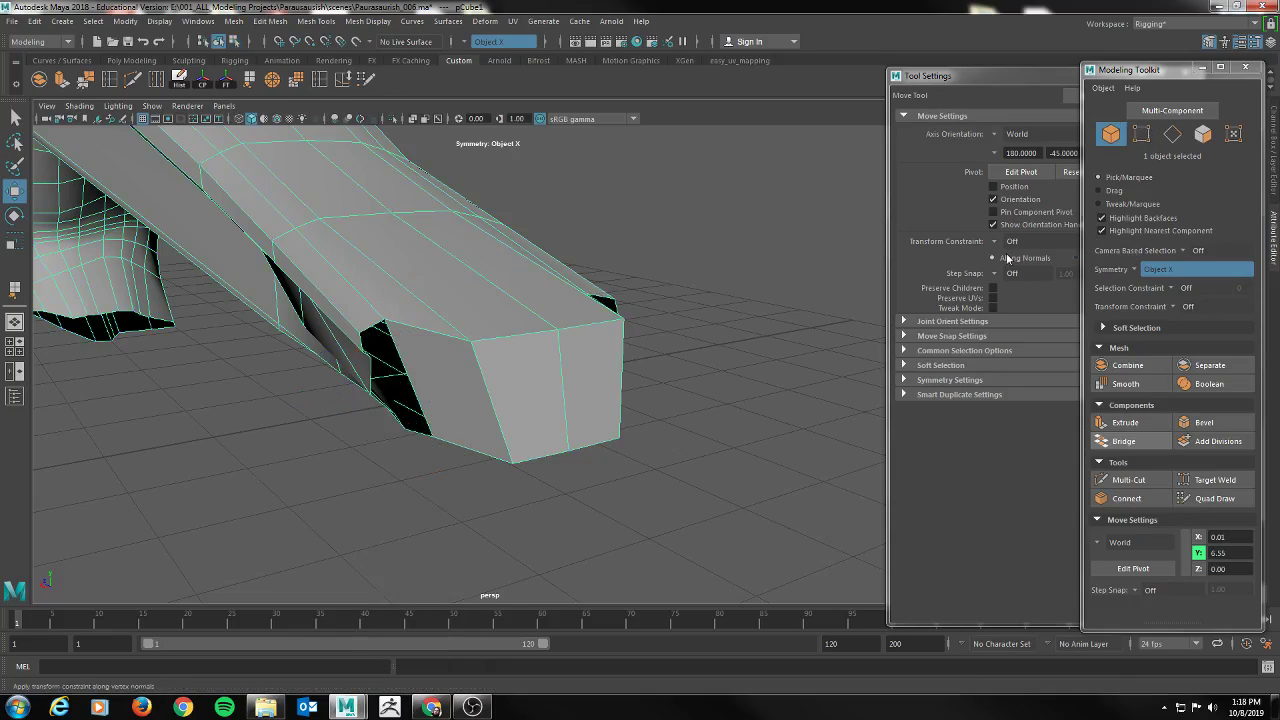
{"action": "left_click", "coordinate": [170, 62]}
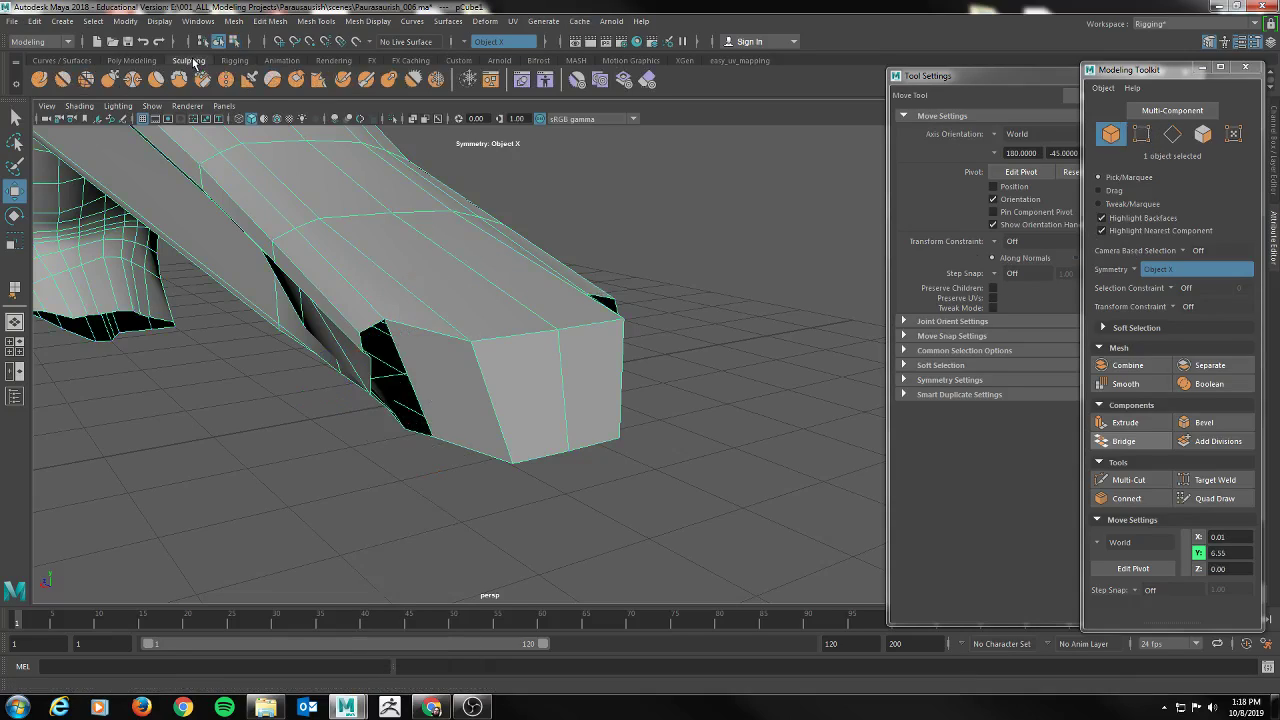
{"action": "left_click", "coordinate": [62, 79]}
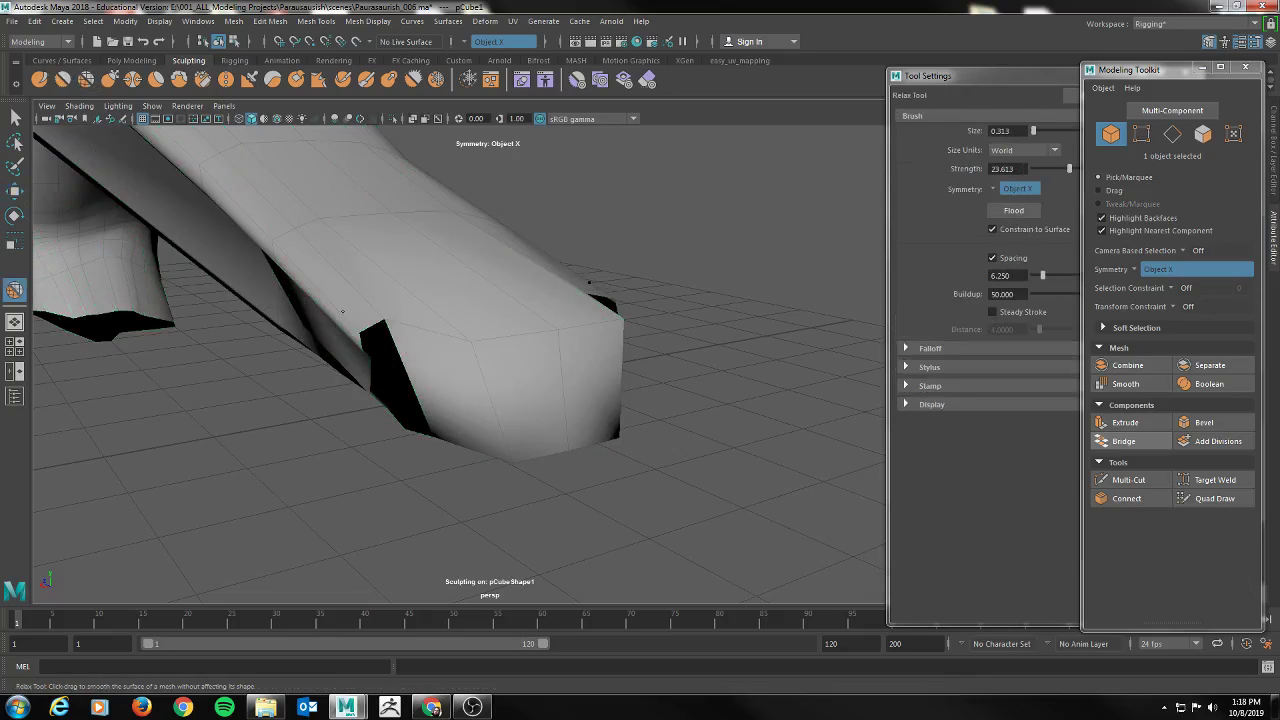
{"action": "mouse_move", "coordinate": [343, 310]}
{"action": "left_mouse_down", "text": "alt"}
{"action": "mouse_move", "coordinate": [406, 306]}
{"action": "mouse_move", "coordinate": [345, 296]}
{"action": "mouse_move", "coordinate": [356, 315]}
{"action": "mouse_move", "coordinate": [4, 349]}
{"action": "left_mouse_up", "text": "alt"}
{"action": "key", "text": "ctrl+z"}
{"action": "key", "text": "b"}
{"action": "mouse_move", "coordinate": [238, 303]}
{"action": "left_mouse_down"}
{"action": "mouse_move", "coordinate": [333, 318]}
{"action": "mouse_move", "coordinate": [300, 345]}
{"action": "mouse_move", "coordinate": [371, 357]}
{"action": "mouse_move", "coordinate": [312, 357]}
{"action": "mouse_move", "coordinate": [283, 380]}
{"action": "mouse_move", "coordinate": [277, 397]}
{"action": "mouse_move", "coordinate": [294, 420]}
{"action": "mouse_move", "coordinate": [326, 435]}
{"action": "mouse_move", "coordinate": [300, 374]}
{"action": "left_mouse_up"}
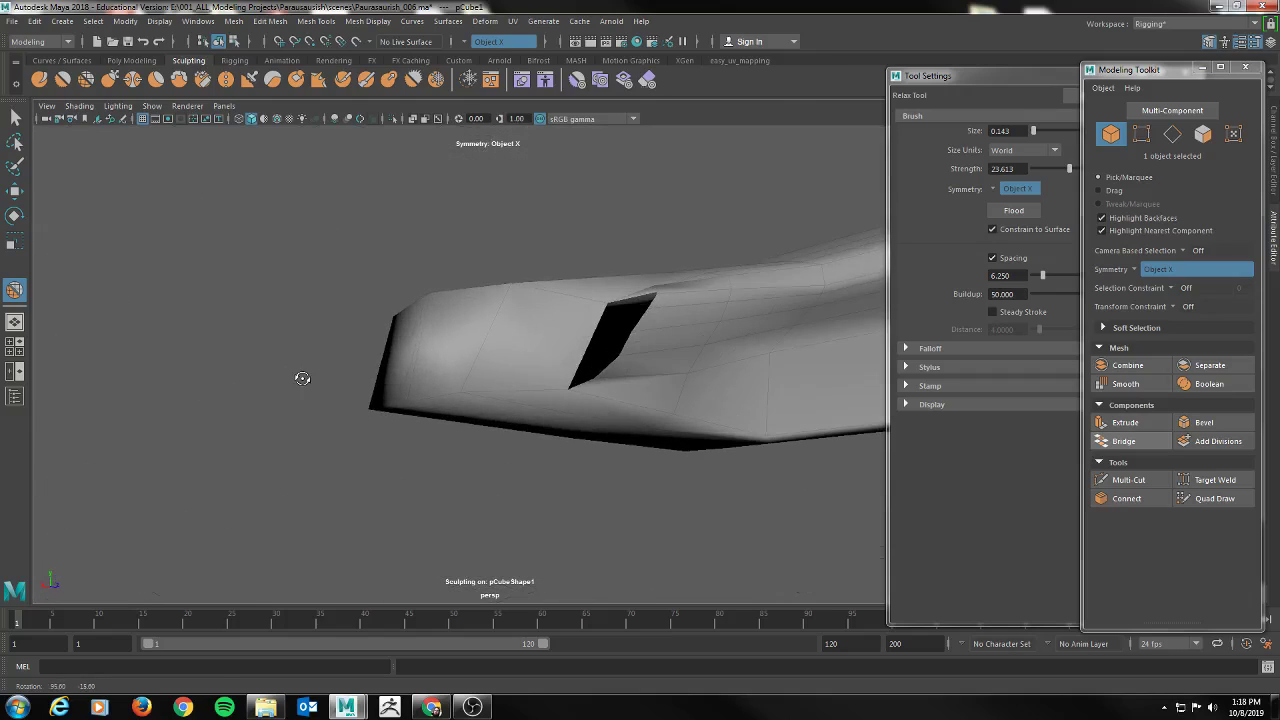
{"action": "key", "text": "q"}
{"action": "left_click_drag", "start_coordinate": [446, 374], "coordinate": [575, 392], "text": "alt"}
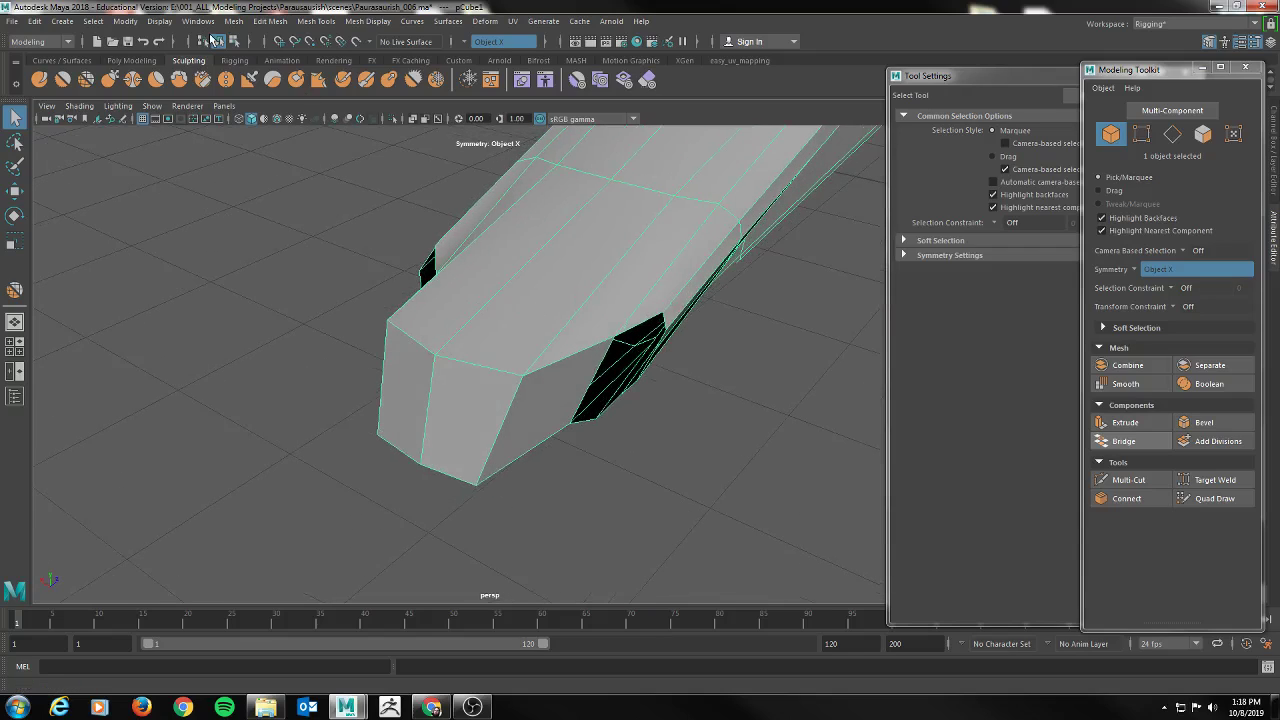
Append a polygon face beside the existing side face on one side of the tail tip opening
{"action": "left_click", "coordinate": [468, 61]}
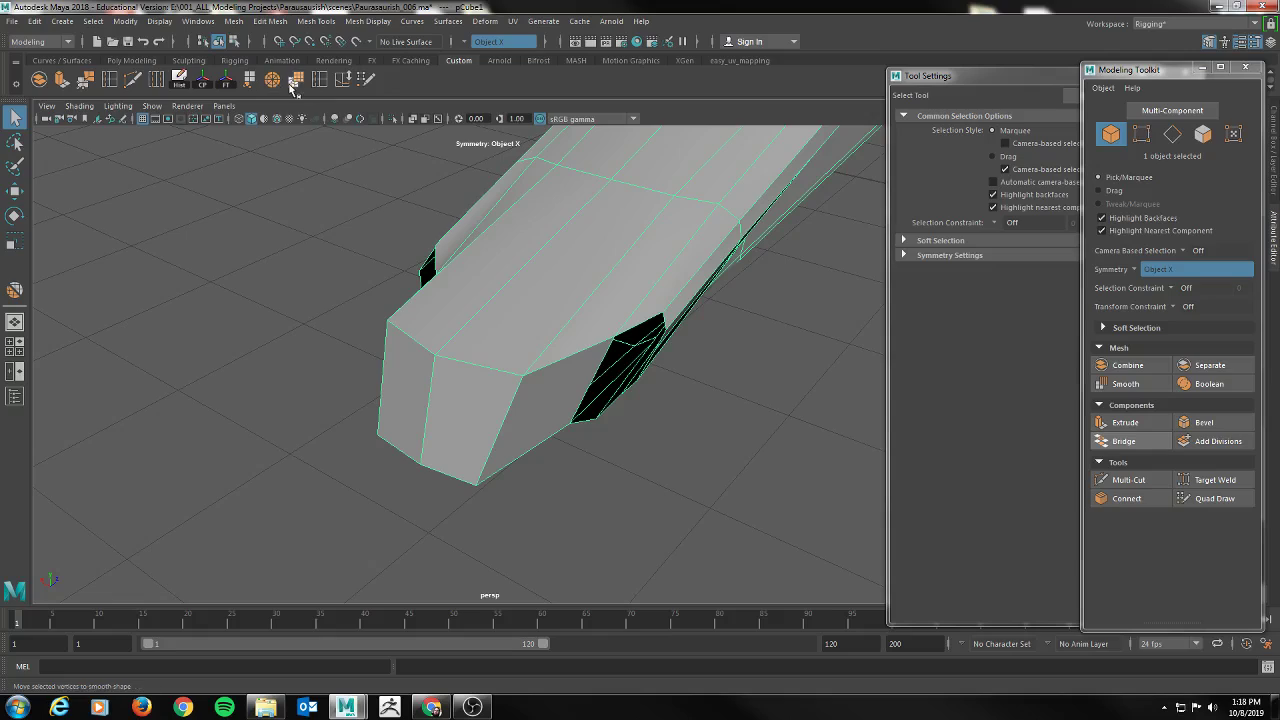
{"action": "left_click", "coordinate": [248, 84]}
{"action": "left_click_drag", "start_coordinate": [568, 334], "coordinate": [601, 390], "text": "alt"}
{"action": "left_click", "coordinate": [620, 312]}
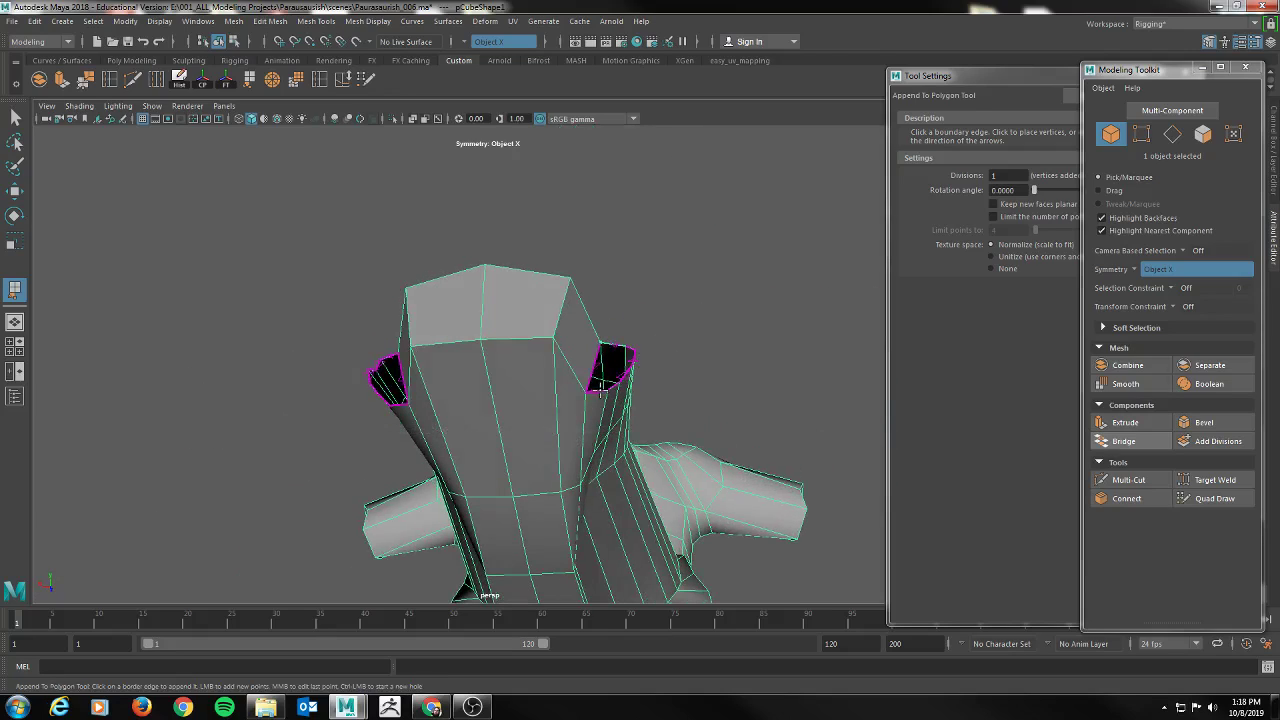
{"action": "left_click", "coordinate": [600, 388]}
{"action": "key", "text": "q"}
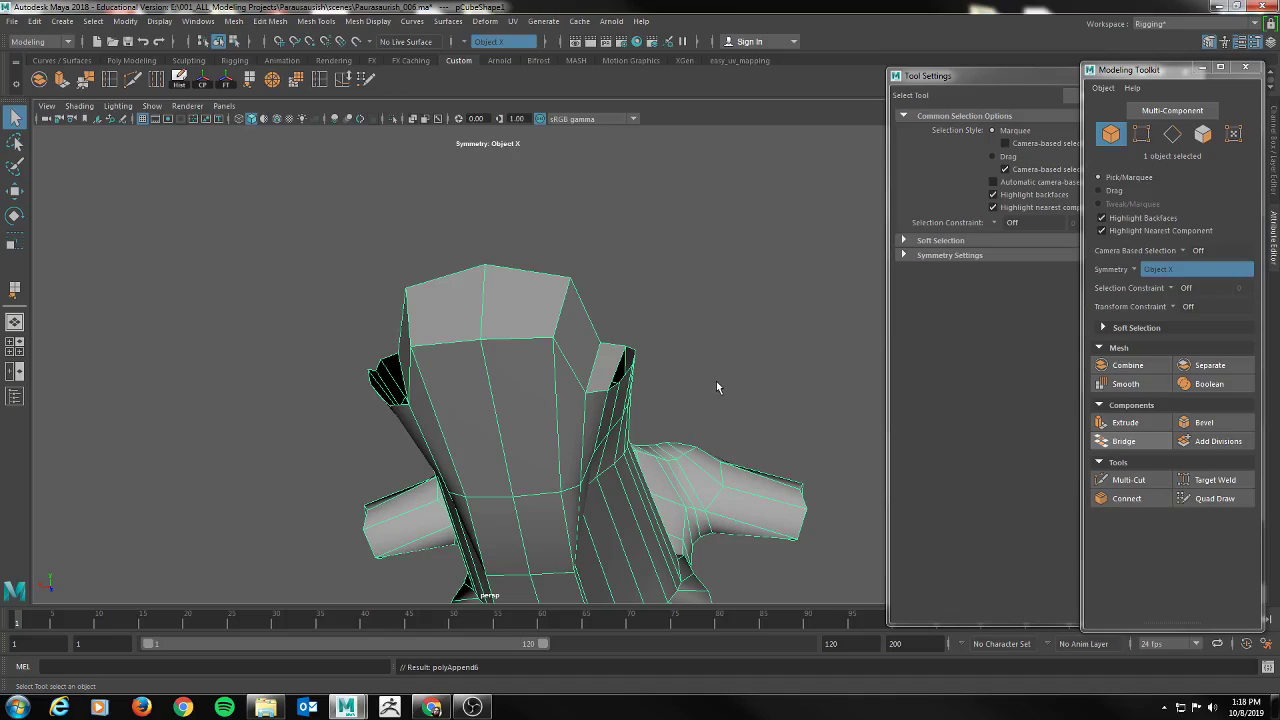
Turn symmetry off and append the matching face on the opposite side of the tail tip opening
{"action": "left_click", "coordinate": [1021, 333]}
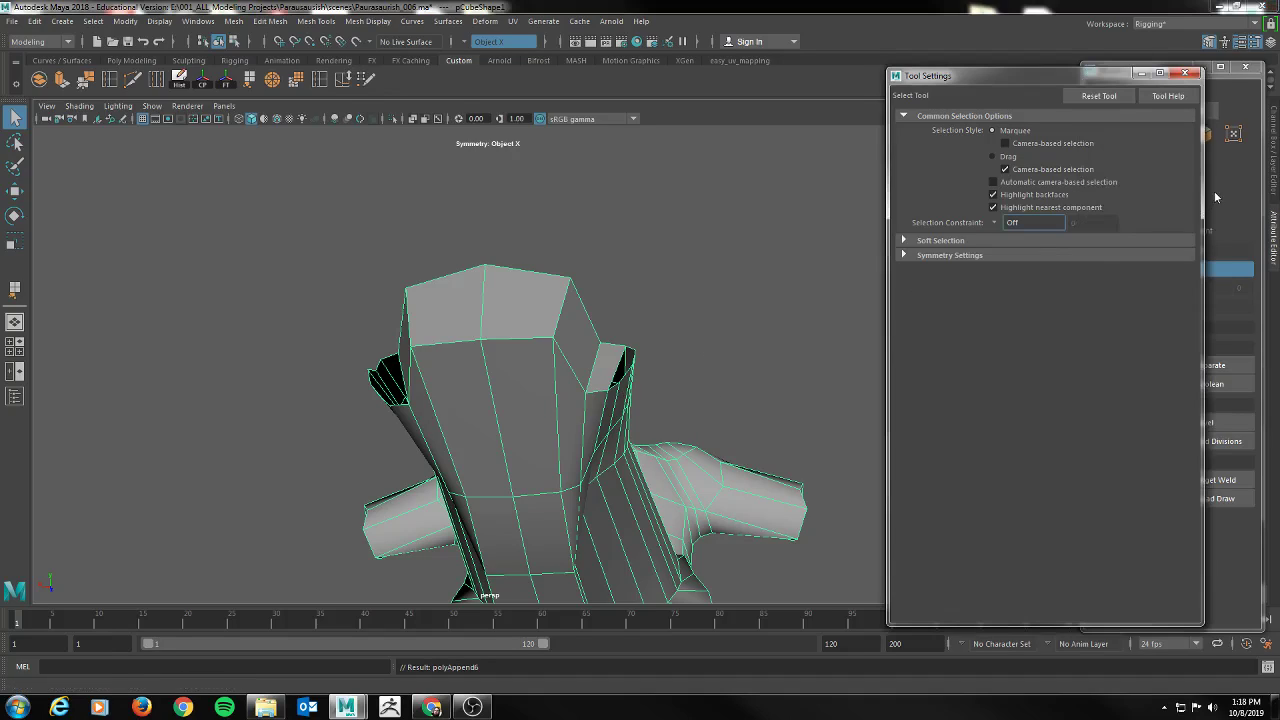
{"action": "left_click", "coordinate": [1243, 177]}
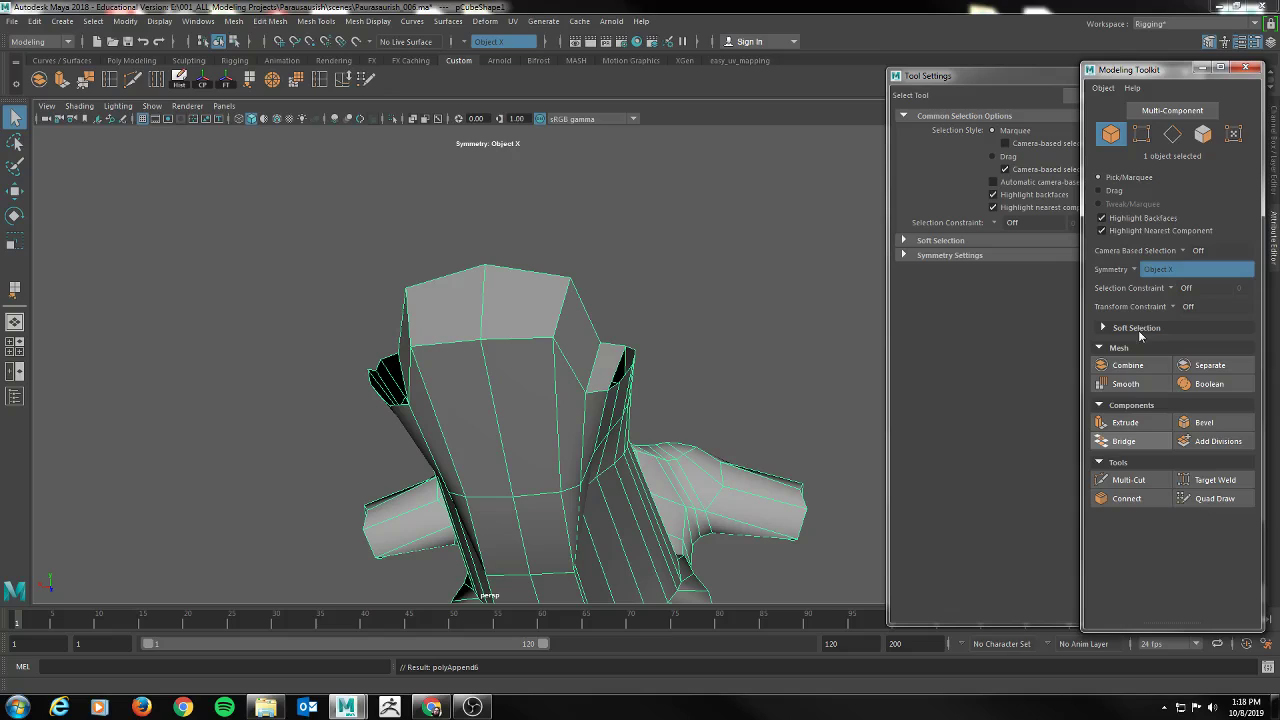
{"action": "left_click", "coordinate": [1134, 266]}
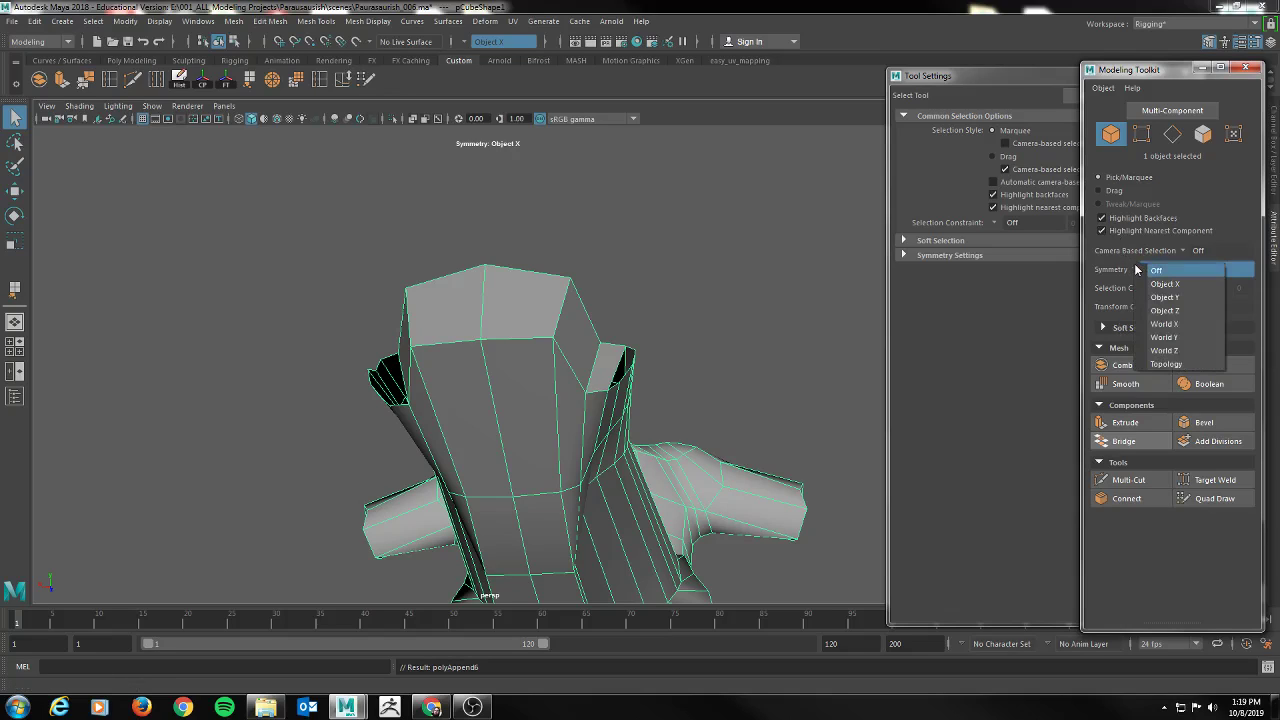
{"action": "left_click", "coordinate": [1156, 270]}
{"action": "left_click_drag", "start_coordinate": [497, 268], "coordinate": [418, 310], "text": "alt"}
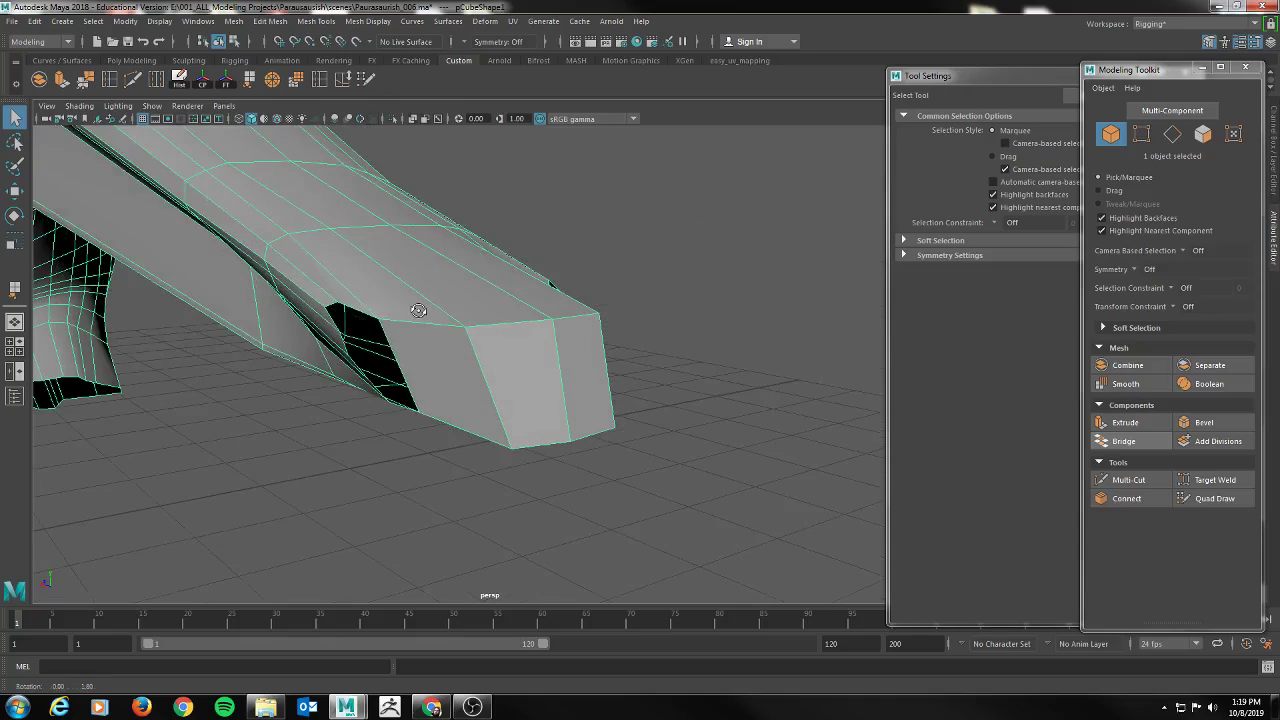
{"action": "right_click", "coordinate": [356, 308]}
{"action": "right_click_drag", "start_coordinate": [318, 326], "coordinate": [310, 325]}
{"action": "left_click_drag", "start_coordinate": [634, 316], "coordinate": [431, 315], "text": "alt"}
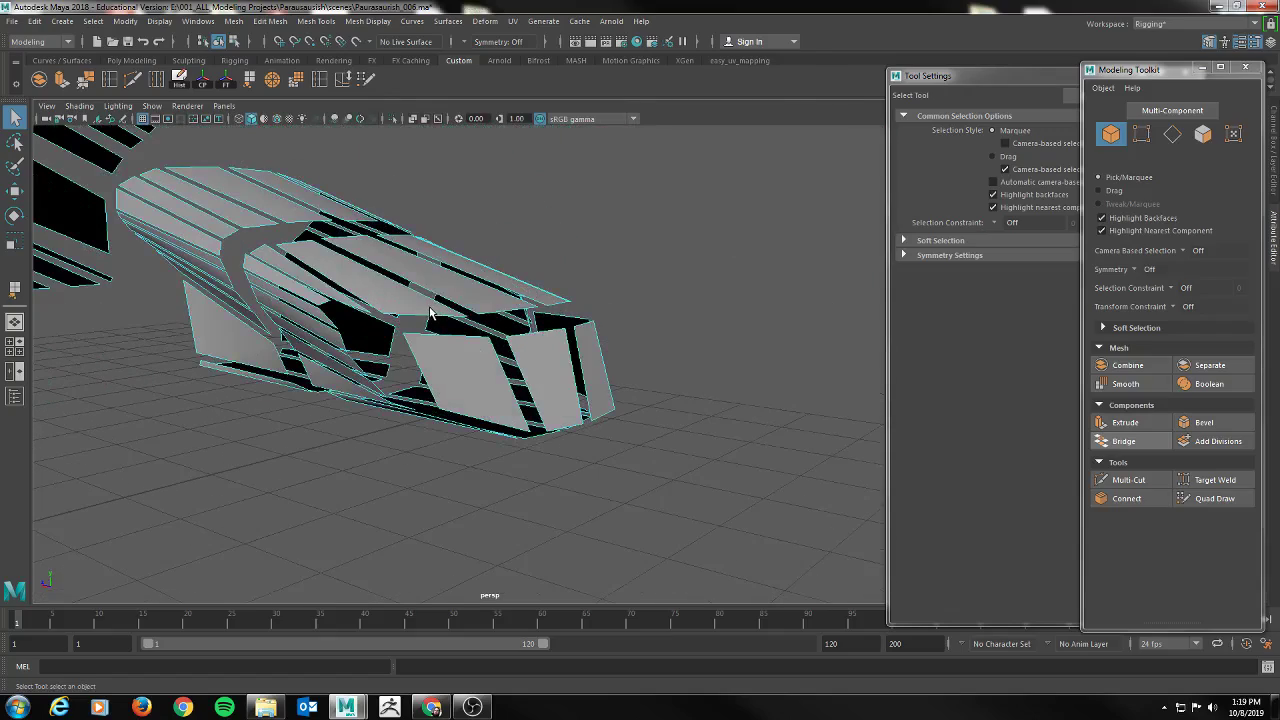
{"action": "left_click", "coordinate": [250, 80]}
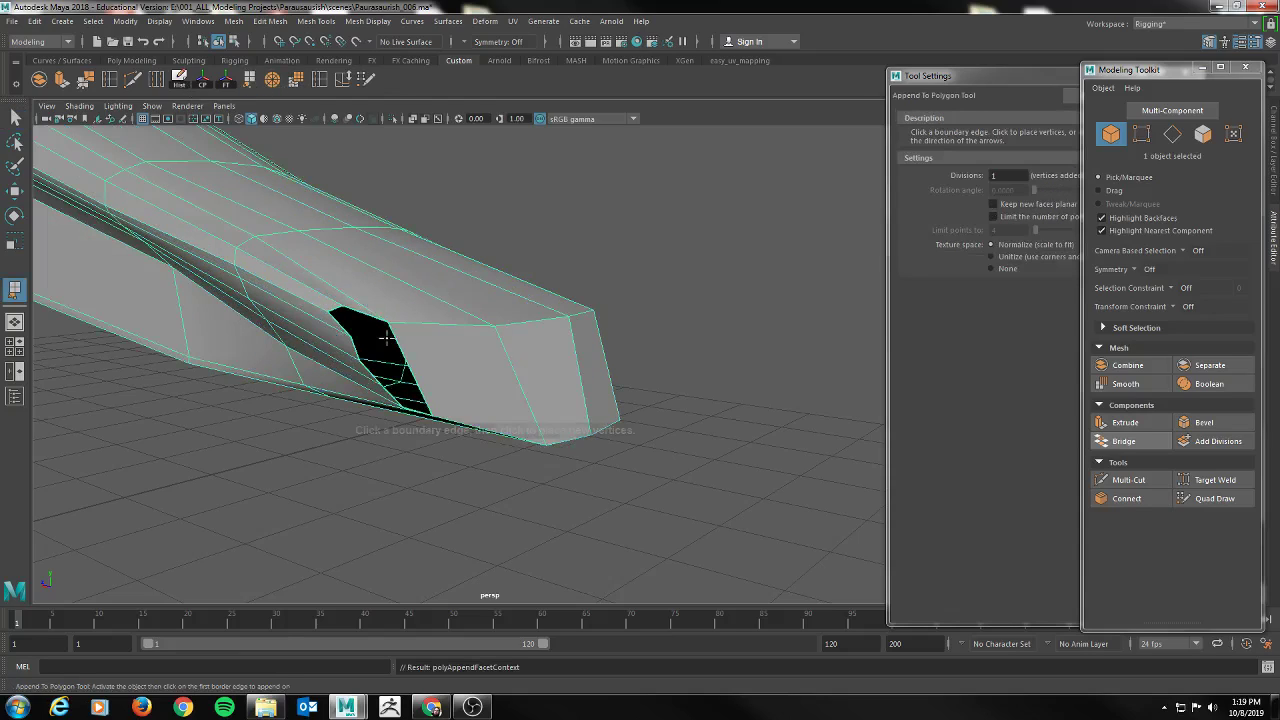
{"action": "left_click", "coordinate": [358, 312]}
{"action": "left_click_drag", "start_coordinate": [358, 312], "coordinate": [500, 380], "text": "alt"}
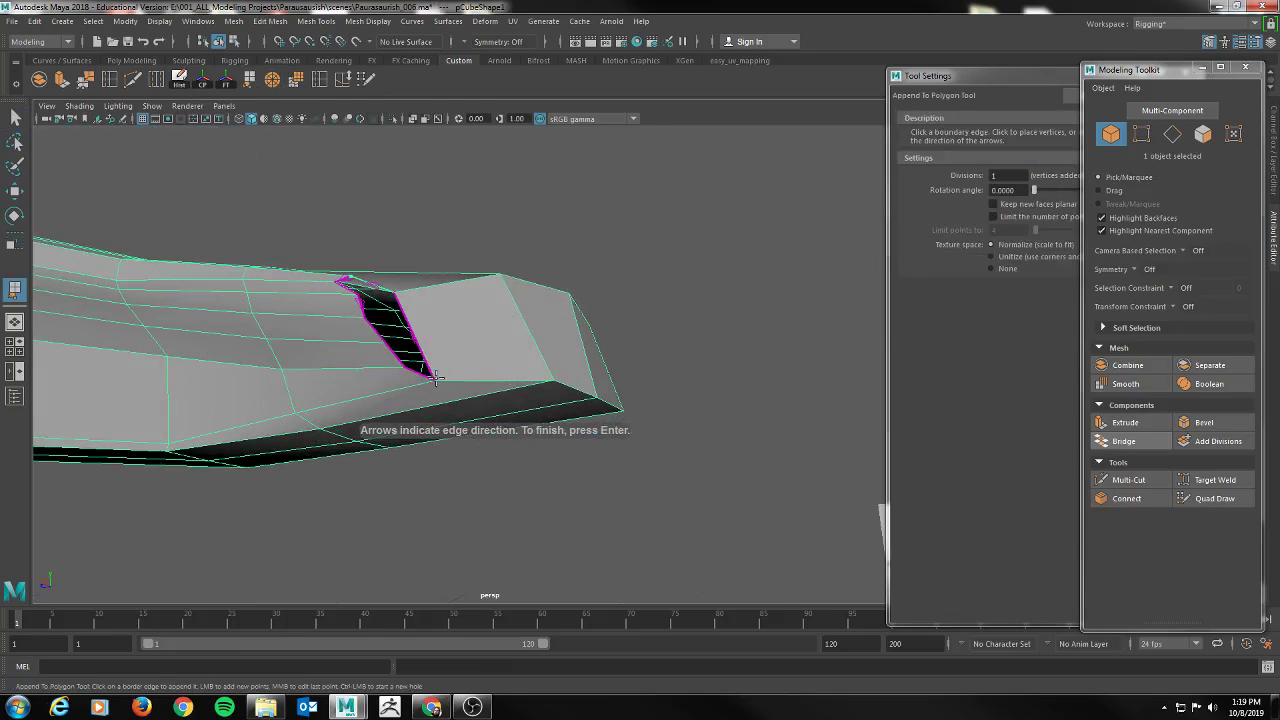
{"action": "left_click", "coordinate": [424, 373]}
{"action": "key", "text": "q"}
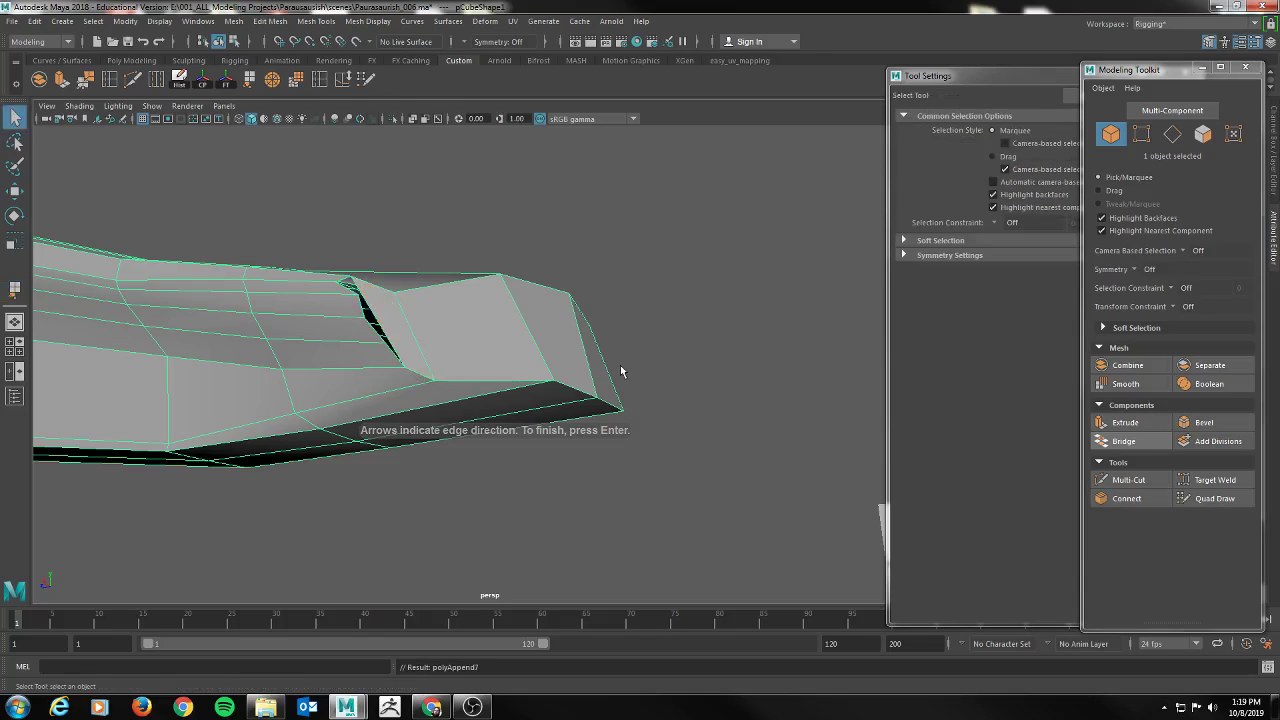
Append another face to the narrow remaining gap beside the new face on the first side of the tail tip
{"action": "mouse_move", "coordinate": [609, 374]}
{"action": "left_mouse_down", "text": "alt"}
{"action": "mouse_move", "coordinate": [546, 371]}
{"action": "mouse_move", "coordinate": [501, 389]}
{"action": "mouse_move", "coordinate": [366, 380]}
{"action": "mouse_move", "coordinate": [624, 362]}
{"action": "left_mouse_up", "text": "alt"}
{"action": "left_click_drag", "start_coordinate": [487, 286], "coordinate": [660, 336], "text": "alt"}
{"action": "left_click_drag", "start_coordinate": [537, 289], "coordinate": [553, 287], "text": "alt"}
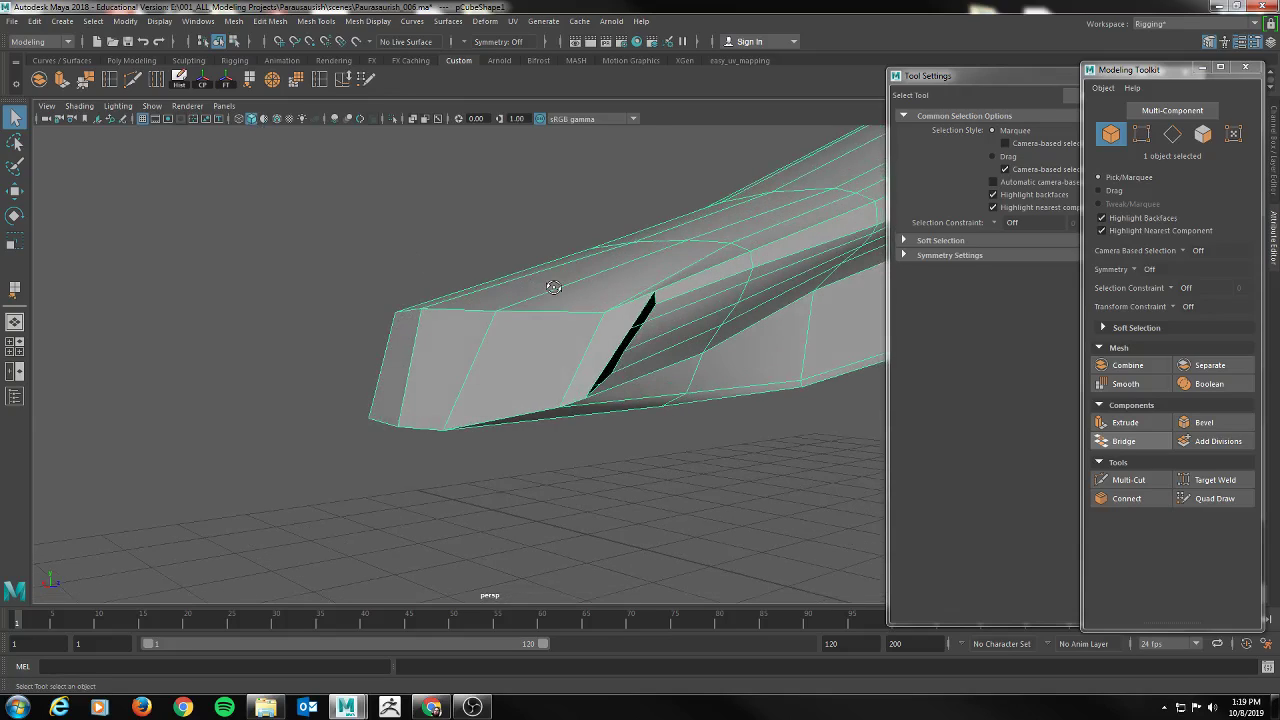
{"action": "key", "text": "g"}
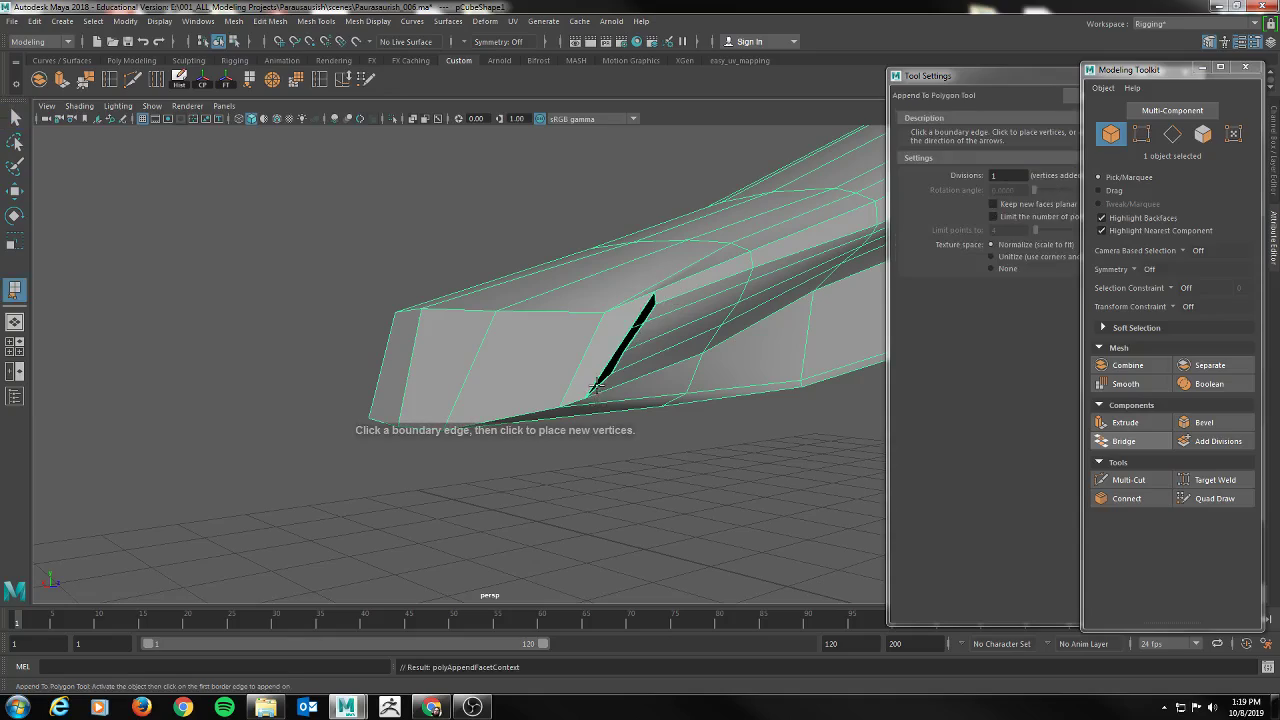
{"action": "left_click", "coordinate": [632, 332]}
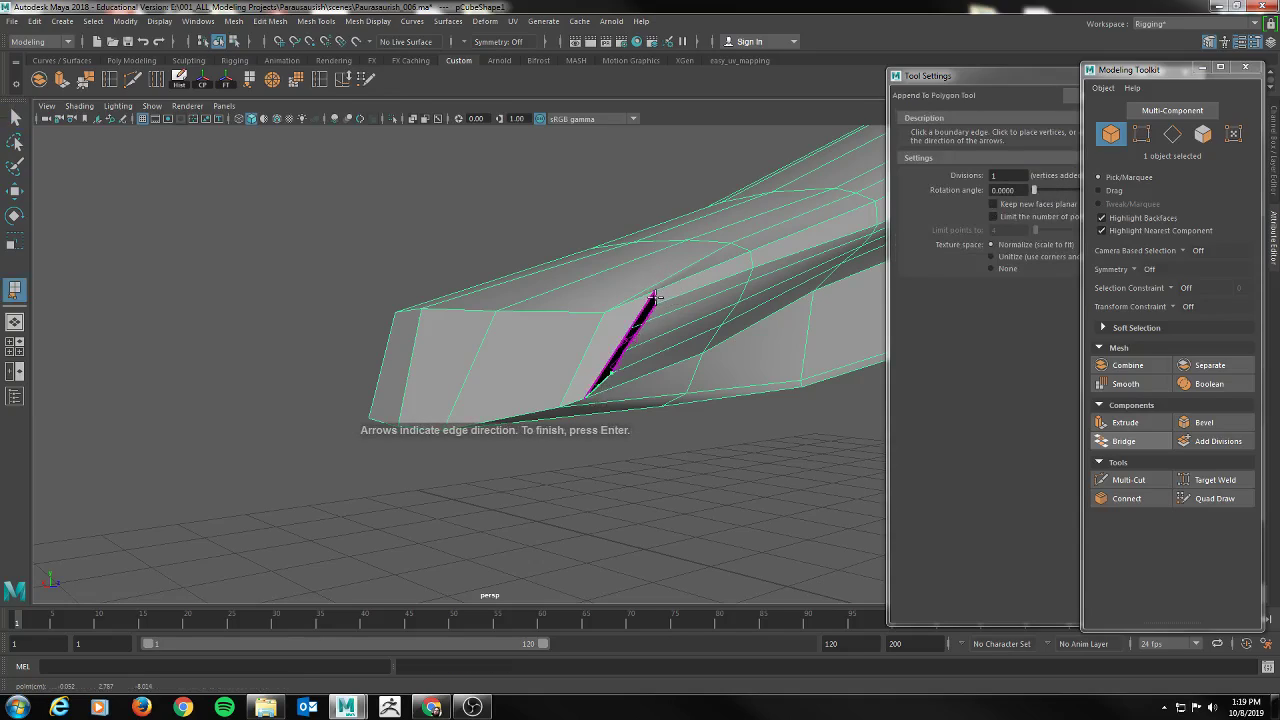
{"action": "left_click", "coordinate": [654, 296]}
{"action": "key", "text": "q"}
Append the matching narrow face in the remaining gap on the other side of the tail tip
{"action": "left_click_drag", "start_coordinate": [492, 357], "coordinate": [822, 374], "text": "alt"}
{"action": "key", "text": "g"}
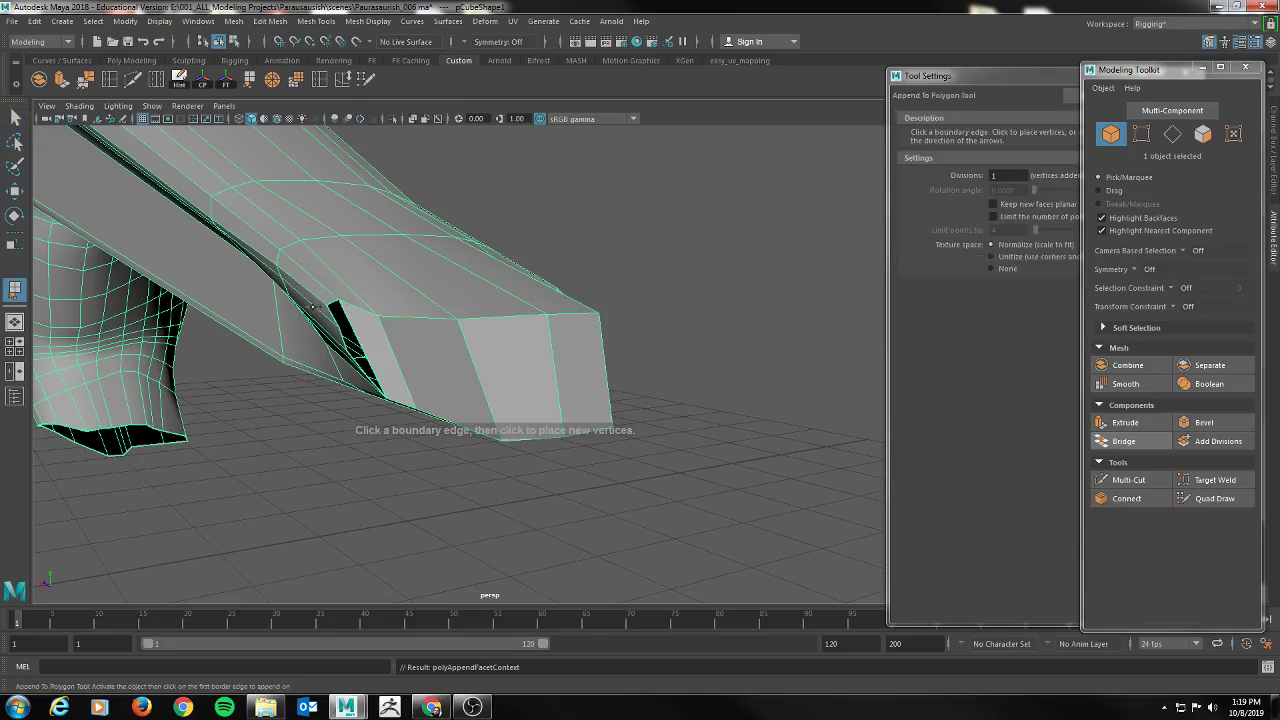
{"action": "left_click", "coordinate": [332, 304]}
{"action": "left_click_drag", "start_coordinate": [423, 327], "coordinate": [355, 350], "text": "alt"}
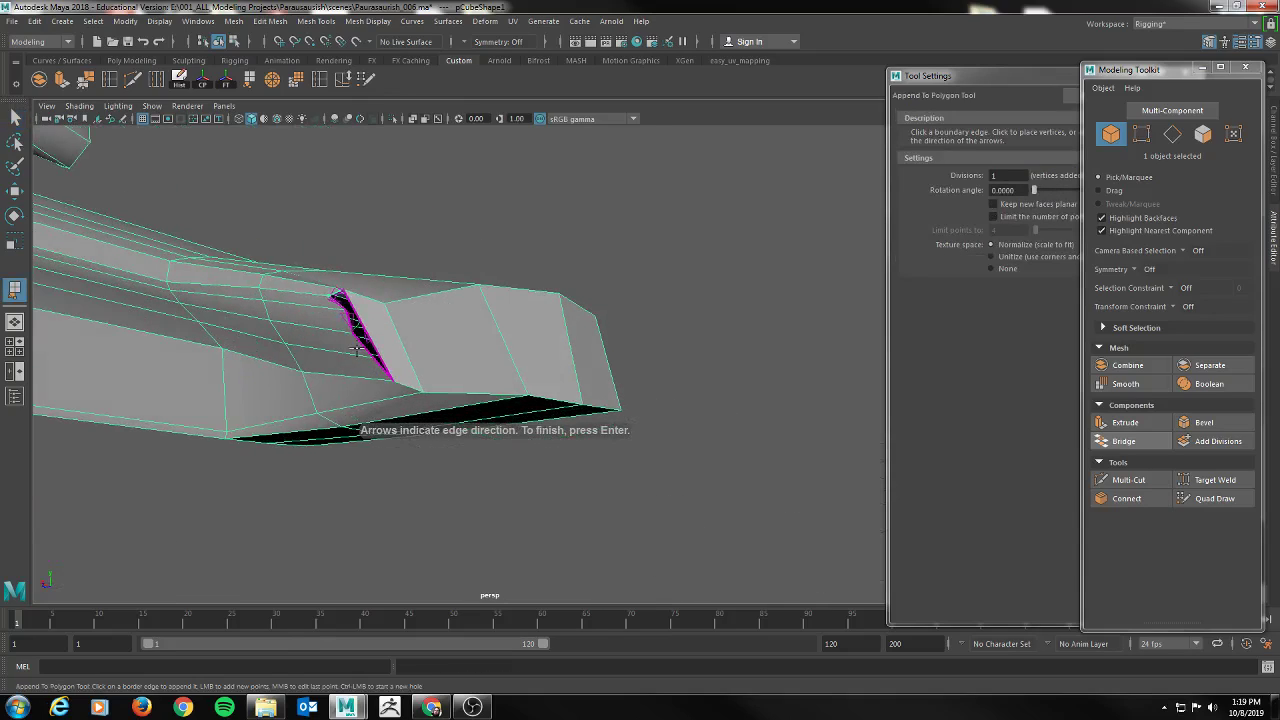
{"action": "left_click", "coordinate": [380, 367]}
{"action": "key", "text": "q"}
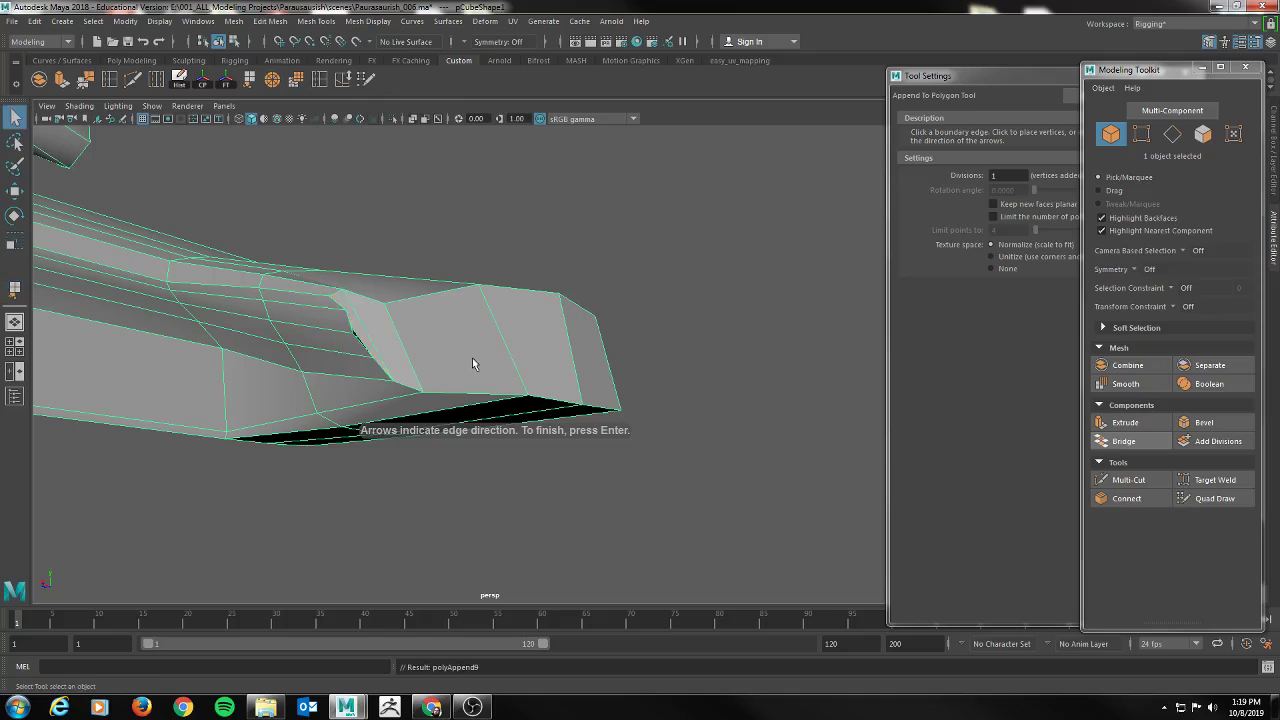
Select a matching rim edge on each side of the tail opening and scale the pair sideways
{"action": "left_click_drag", "start_coordinate": [415, 375], "coordinate": [223, 395], "text": "alt"}
{"action": "left_click_drag", "start_coordinate": [687, 348], "coordinate": [712, 338], "text": "alt"}
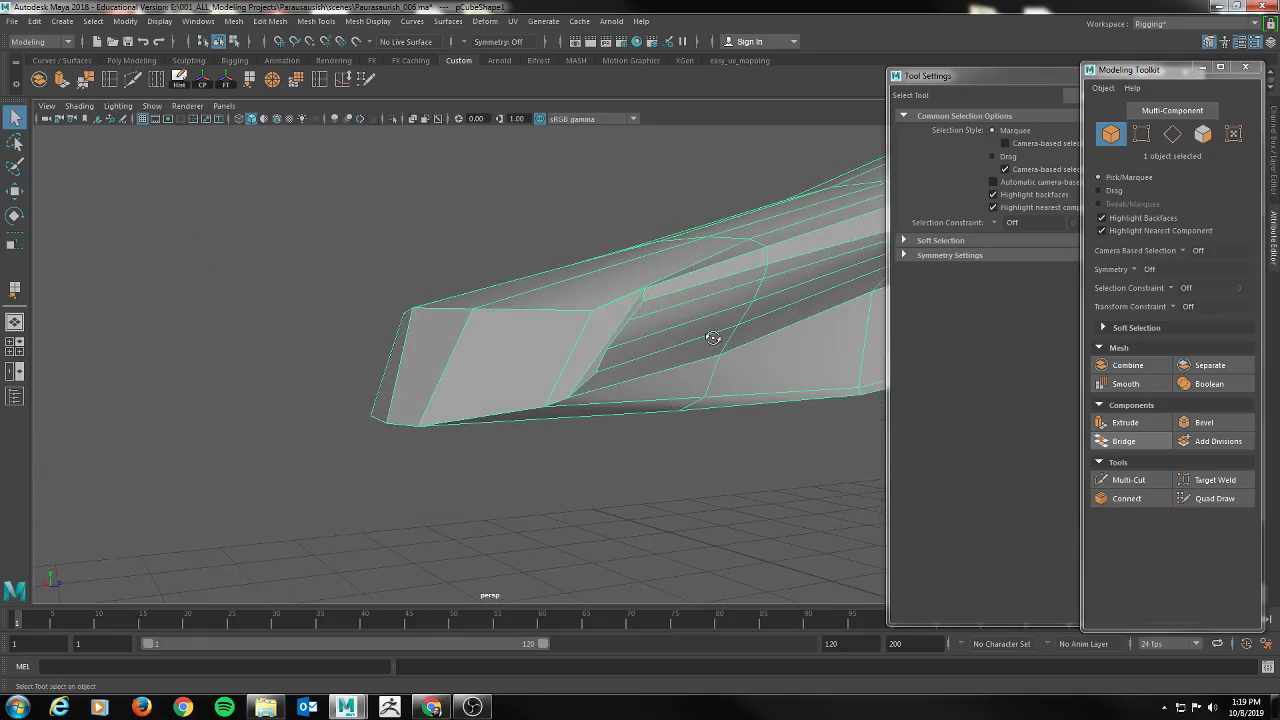
{"action": "right_click", "coordinate": [644, 343]}
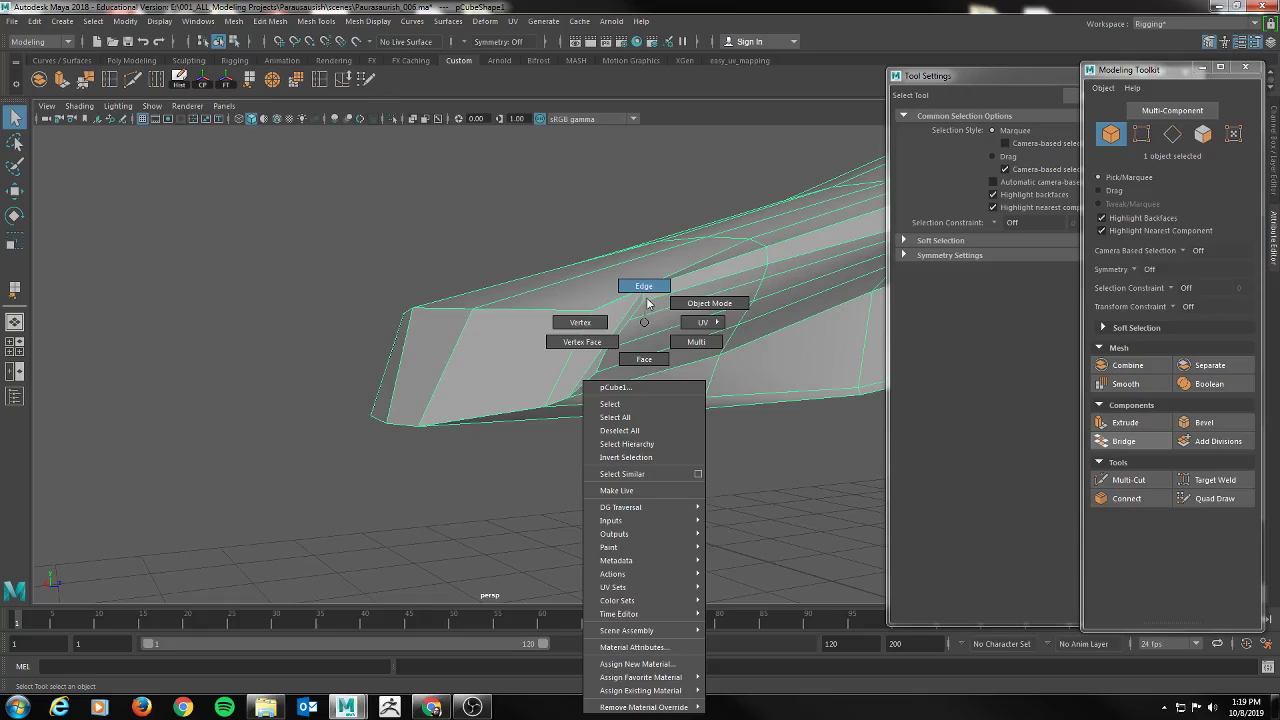
{"action": "left_click", "coordinate": [647, 300]}
{"action": "left_click", "coordinate": [653, 329]}
{"action": "left_click_drag", "start_coordinate": [653, 329], "coordinate": [590, 340], "text": "alt"}
{"action": "key", "text": "e"}
{"action": "key", "text": "r"}
{"action": "left_click_drag", "start_coordinate": [513, 293], "coordinate": [646, 356]}
{"action": "key", "text": "b"}
{"action": "left_click", "coordinate": [646, 356]}
{"action": "left_click_drag", "start_coordinate": [563, 400], "coordinate": [701, 398], "text": "alt"}
{"action": "left_click", "coordinate": [354, 357], "text": "shift"}
{"action": "left_click_drag", "start_coordinate": [505, 405], "coordinate": [354, 349], "text": "alt"}
{"action": "middle_click_drag", "start_coordinate": [355, 348], "coordinate": [371, 352]}
{"action": "left_click_drag", "start_coordinate": [340, 328], "coordinate": [334, 330], "text": "alt"}
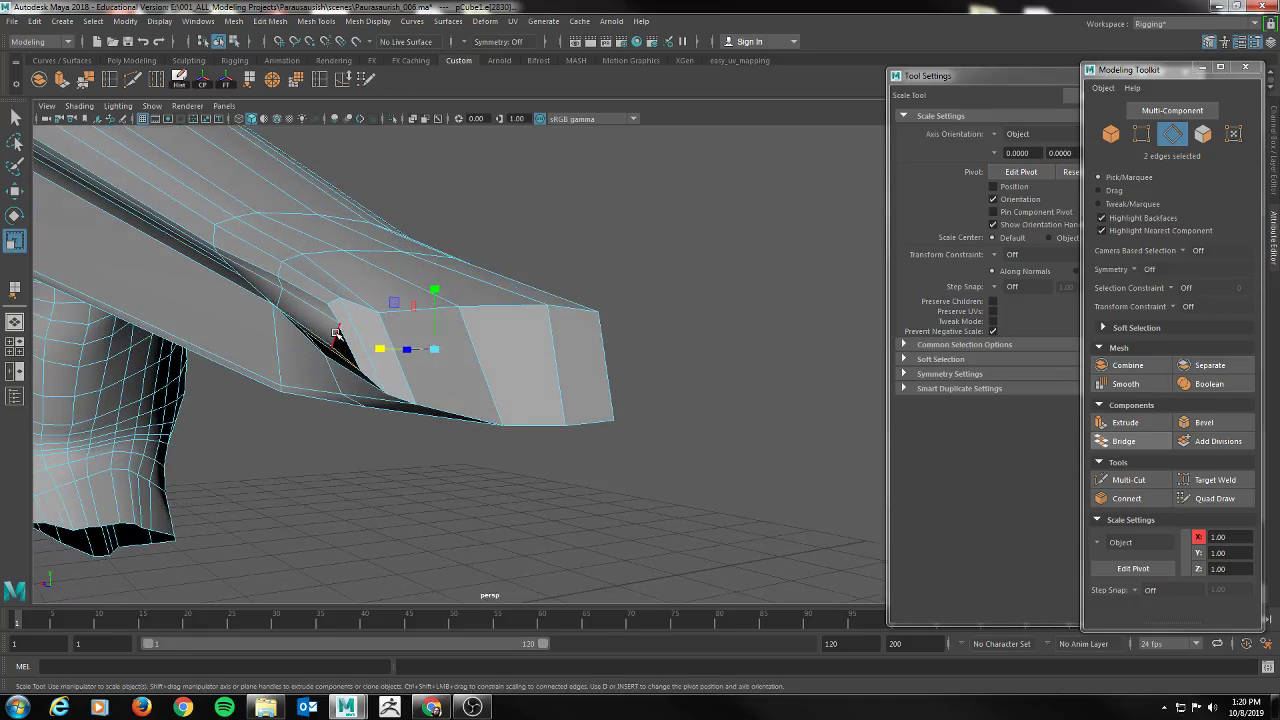
Select the opposing body-side rim edges of both tail gaps and scale them apart to open the gaps
{"action": "left_click_drag", "start_coordinate": [553, 403], "coordinate": [634, 345], "text": "alt"}
{"action": "left_click", "coordinate": [645, 331], "text": "shift"}
{"action": "left_click_drag", "start_coordinate": [434, 329], "coordinate": [737, 294], "text": "alt"}
{"action": "left_click_drag", "start_coordinate": [520, 334], "coordinate": [606, 332], "text": "alt"}
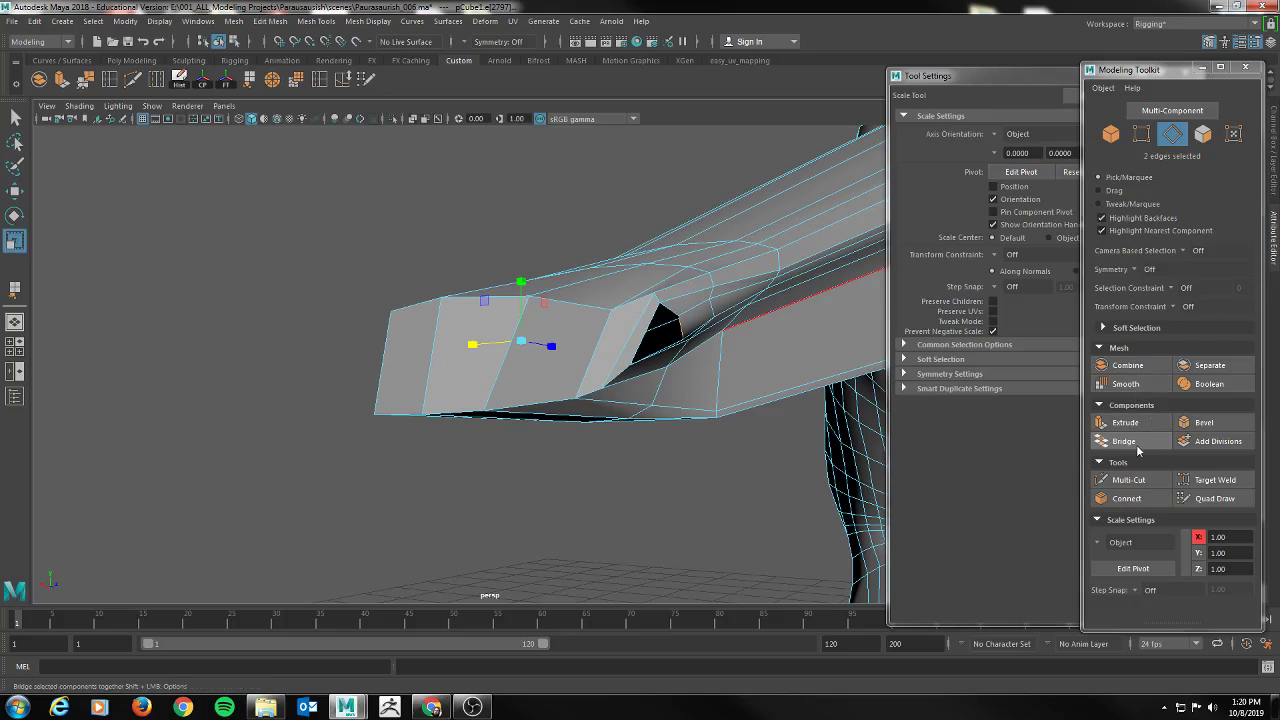
Insert two horizontal edge loops across the tail tip's end and side faces with the Multi-Cut tool
{"action": "left_click", "coordinate": [1130, 480]}
{"action": "left_click_drag", "start_coordinate": [480, 400], "coordinate": [522, 408], "text": "alt"}
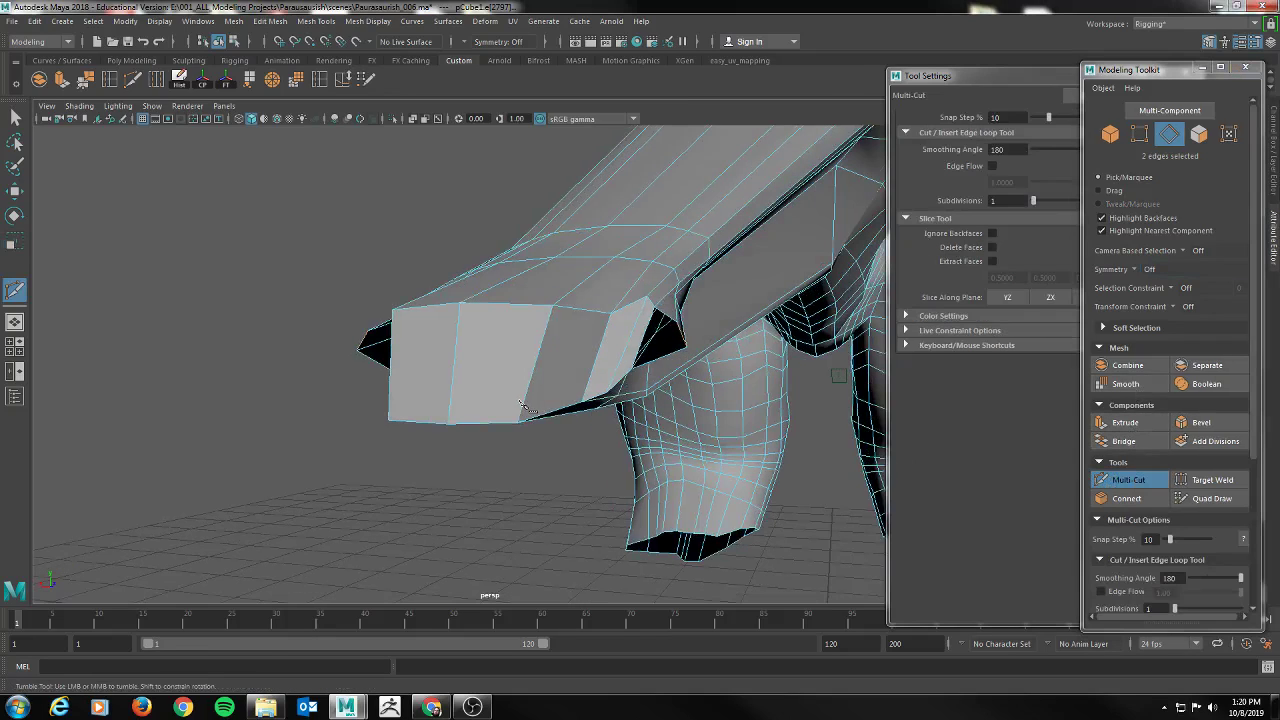
{"action": "left_click", "coordinate": [540, 345], "text": "ctrl"}
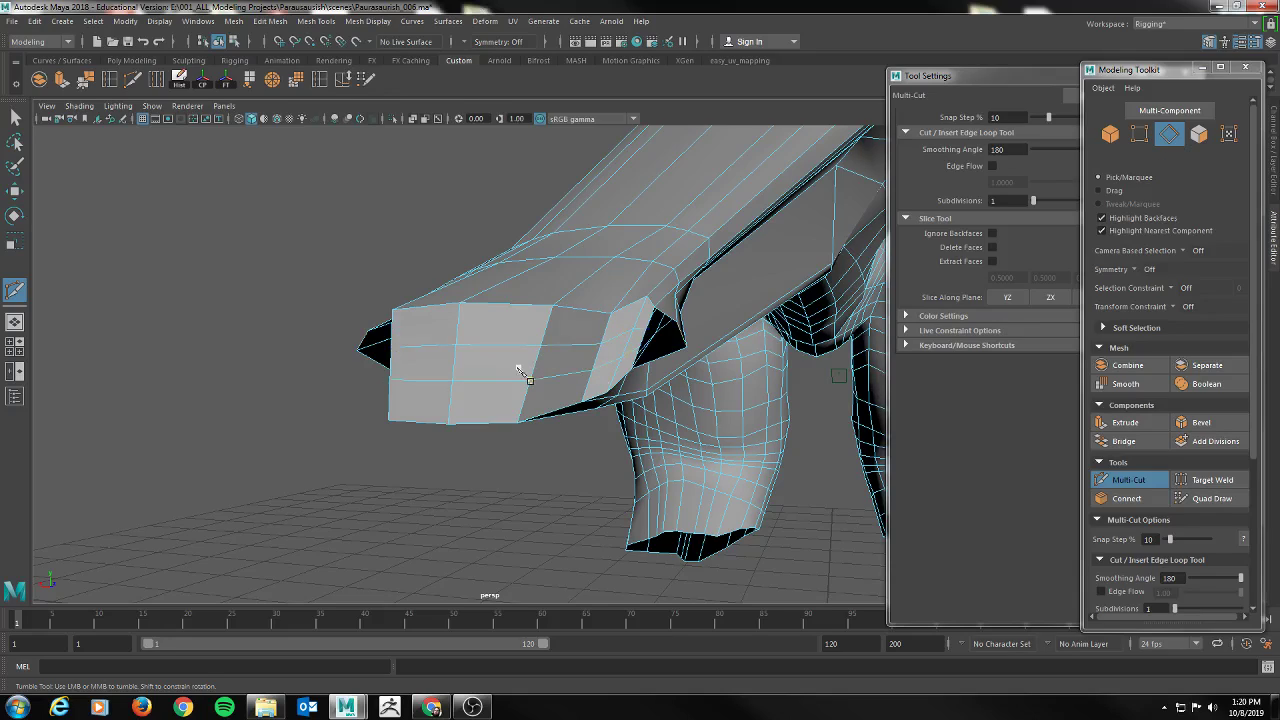
{"action": "left_click_drag", "start_coordinate": [497, 369], "coordinate": [560, 376], "text": "alt"}
{"action": "scroll", "coordinate": [566, 376], "scroll_direction": "up", "scroll_amount": 3}
{"action": "scroll", "coordinate": [510, 380], "scroll_direction": "down", "scroll_amount": 2}
{"action": "right_click_drag", "start_coordinate": [489, 382], "coordinate": [449, 389], "text": "alt"}
{"action": "left_click_drag", "start_coordinate": [486, 394], "coordinate": [500, 397], "text": "alt"}
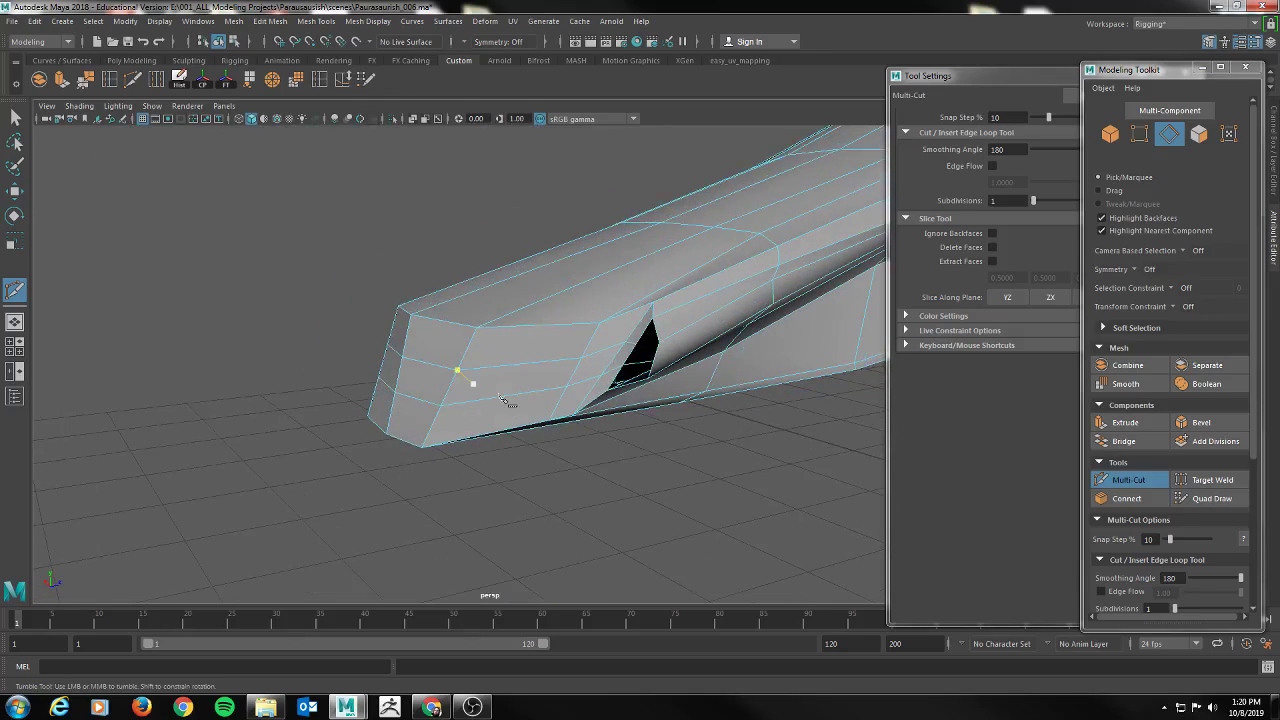
{"action": "key", "text": "q"}
Set symmetry to Object X and merge the upper new rim vertex with its neighbouring body vertex on both sides of the tail
{"action": "right_click_drag", "start_coordinate": [663, 347], "coordinate": [645, 348]}
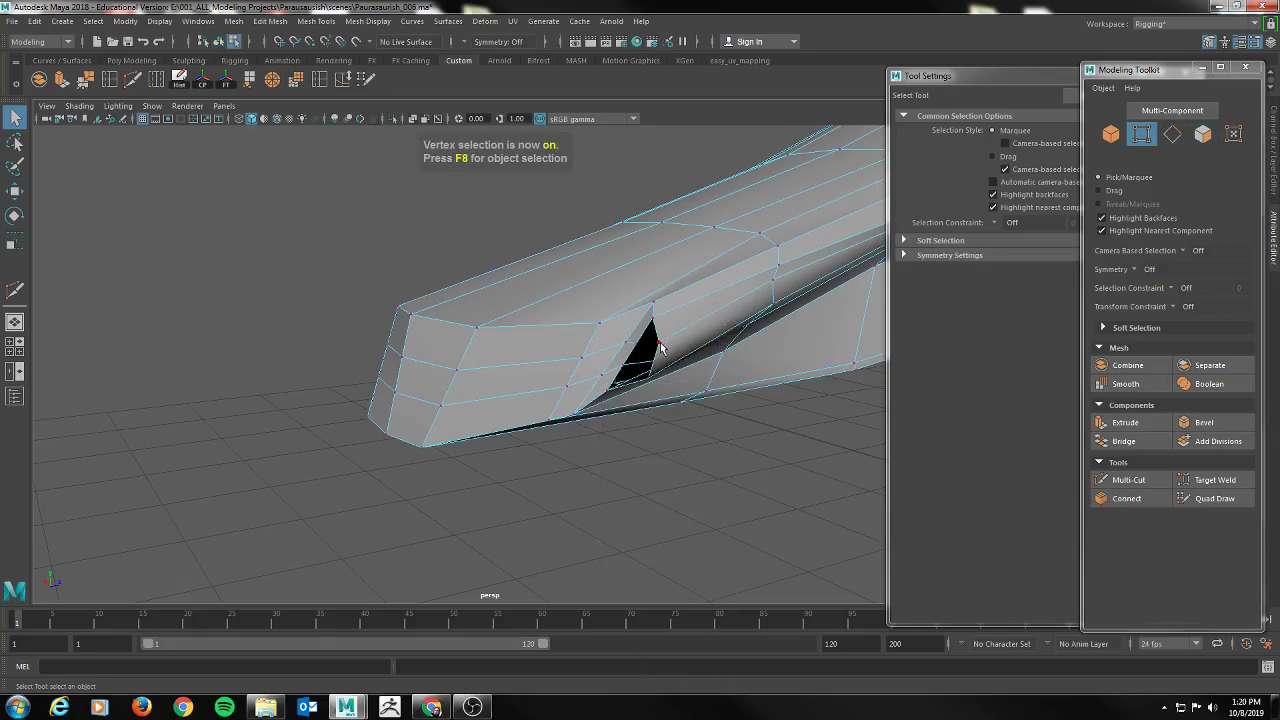
{"action": "left_click", "coordinate": [648, 349]}
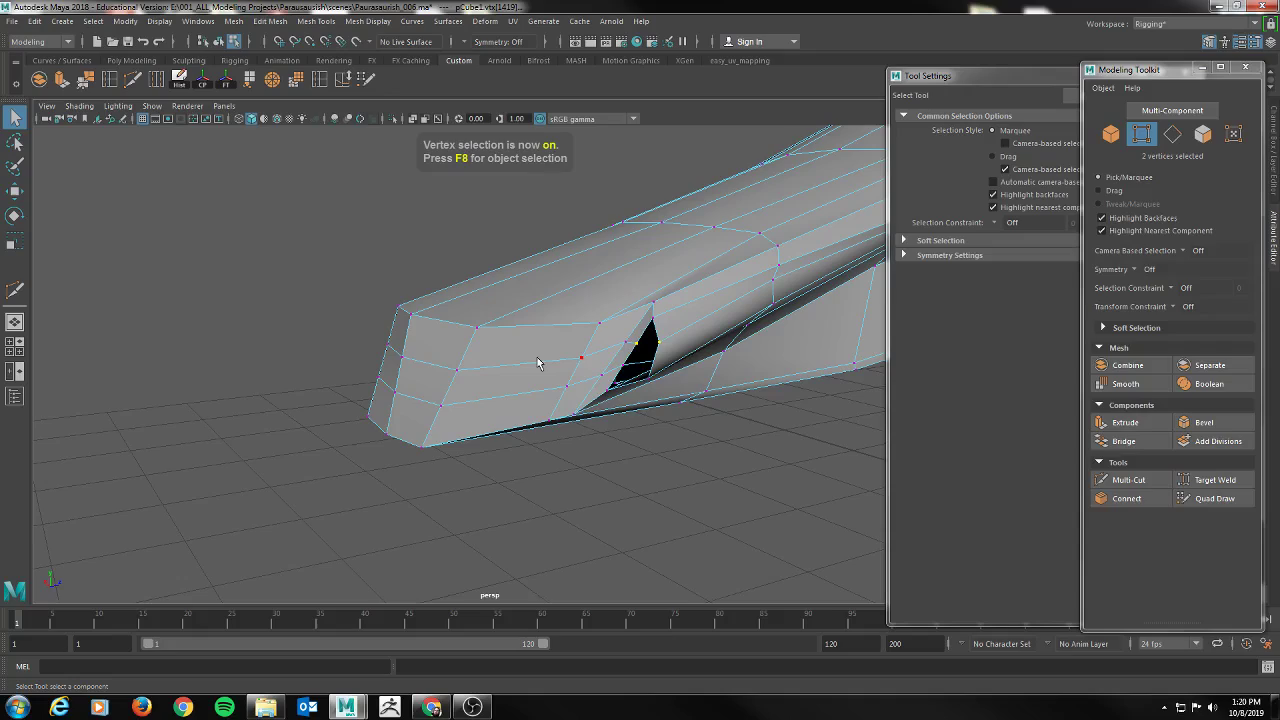
{"action": "left_click", "coordinate": [747, 434]}
{"action": "left_click", "coordinate": [1145, 270]}
{"action": "left_click", "coordinate": [1155, 288]}
{"action": "left_click", "coordinate": [661, 346]}
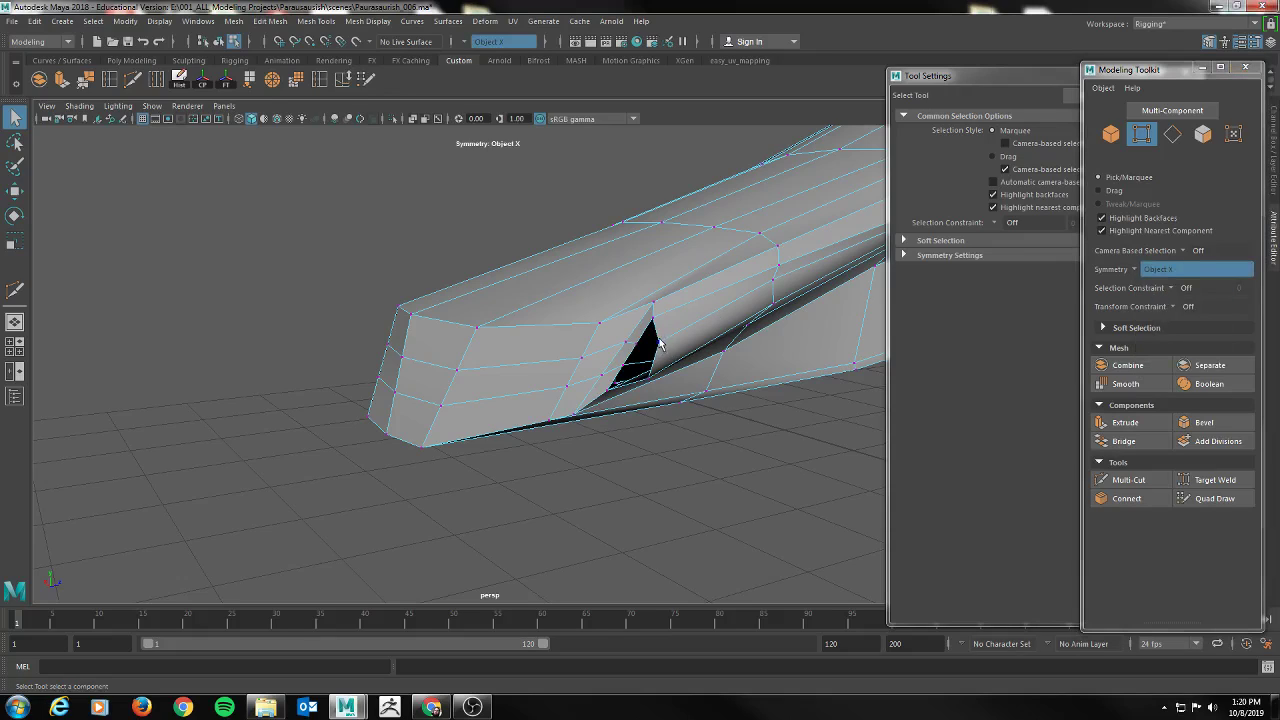
{"action": "left_click_drag", "start_coordinate": [600, 434], "coordinate": [713, 500], "text": "alt"}
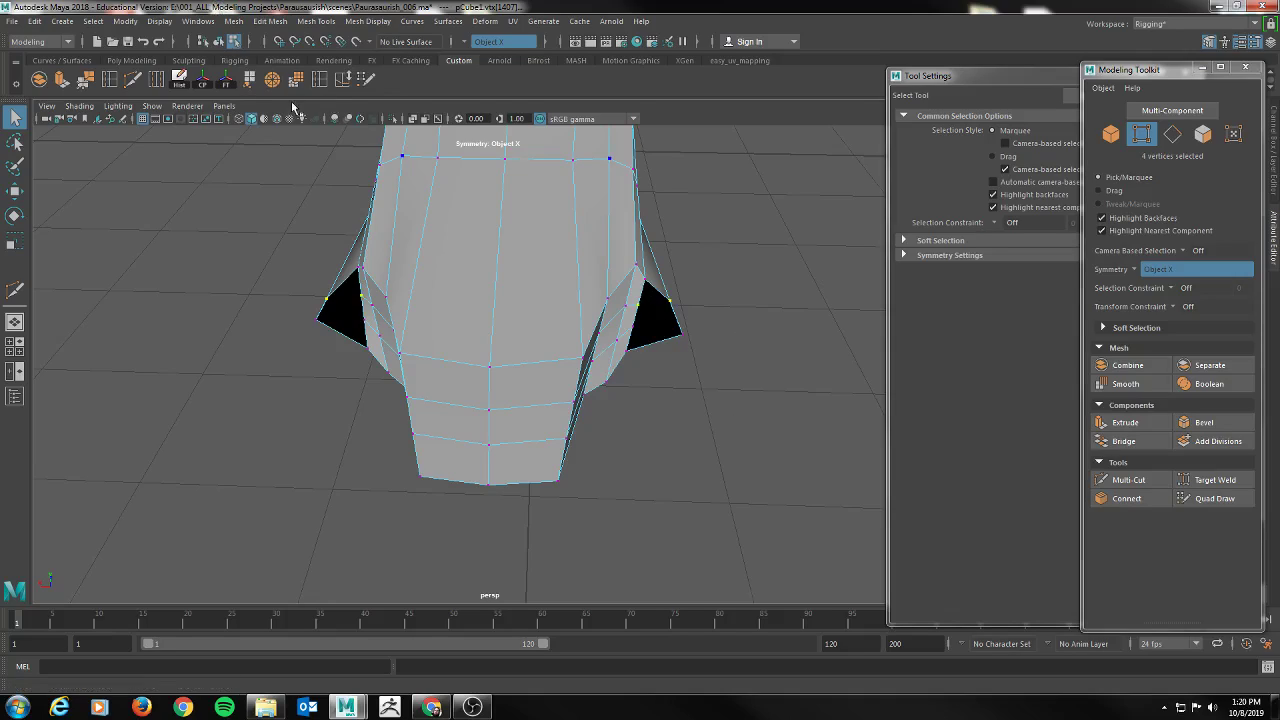
{"action": "left_click", "coordinate": [86, 82]}
{"action": "left_click_drag", "start_coordinate": [240, 240], "coordinate": [171, 206], "text": "alt"}
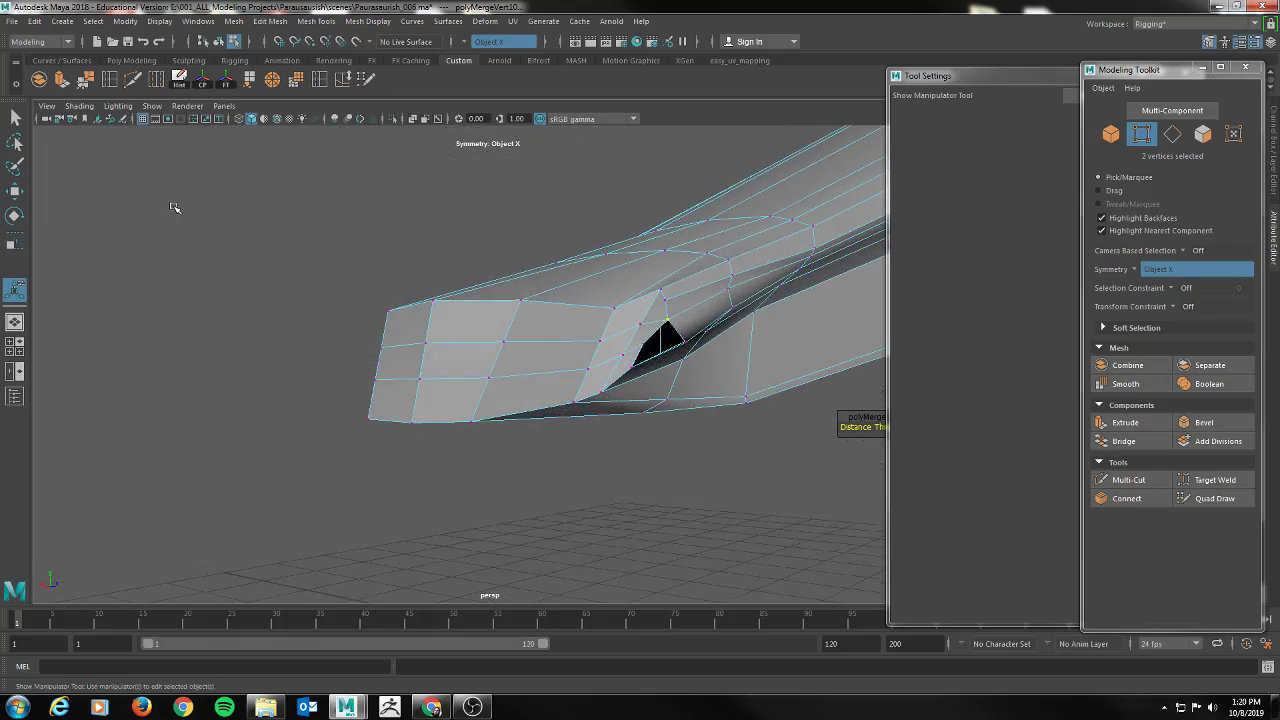
{"action": "left_click_drag", "start_coordinate": [703, 354], "coordinate": [660, 345], "text": "alt"}
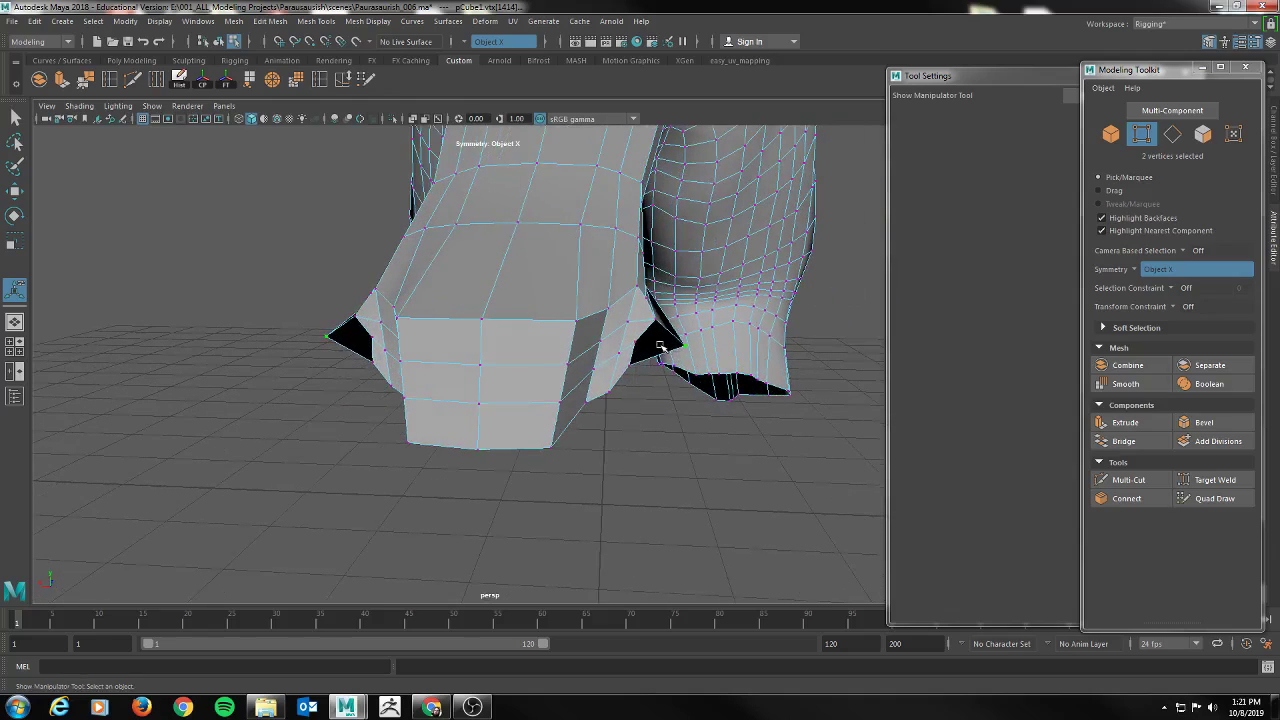
Try to merge the next open rim vertex pair on each side of the tail tip, and undo the merge
{"action": "left_click_drag", "start_coordinate": [680, 412], "coordinate": [622, 374], "text": "alt"}
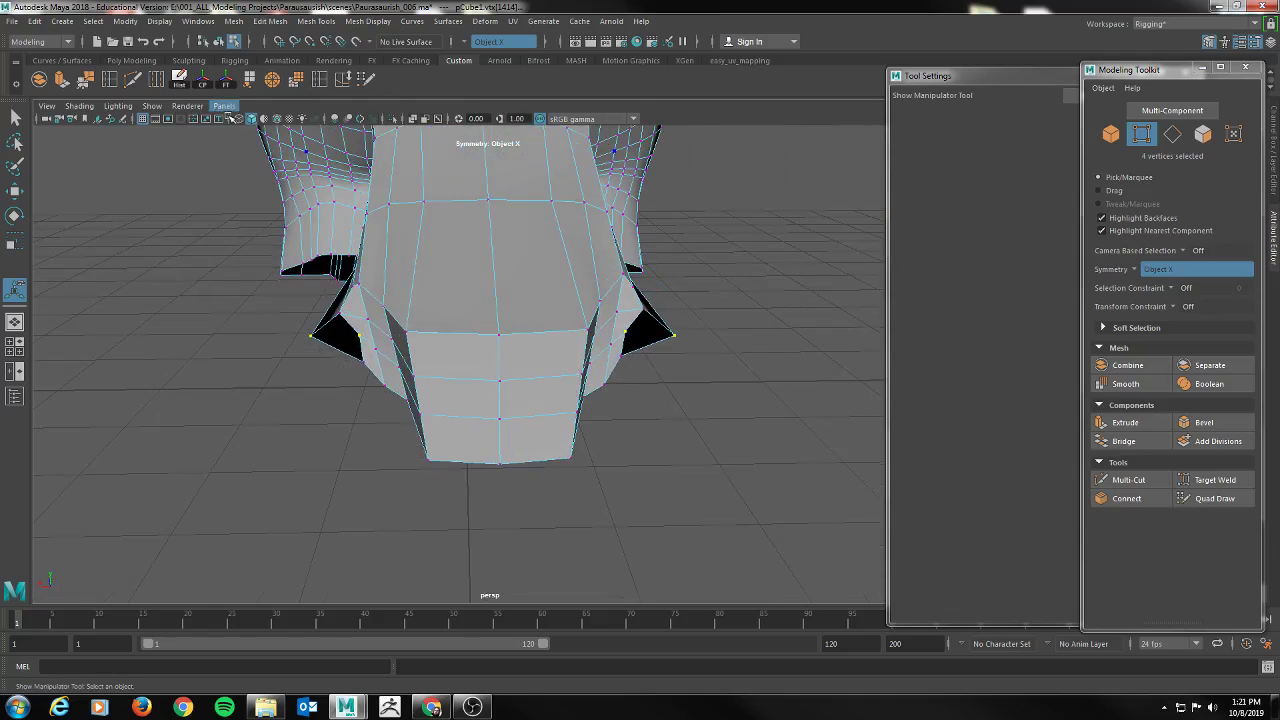
{"action": "left_click", "coordinate": [86, 79]}
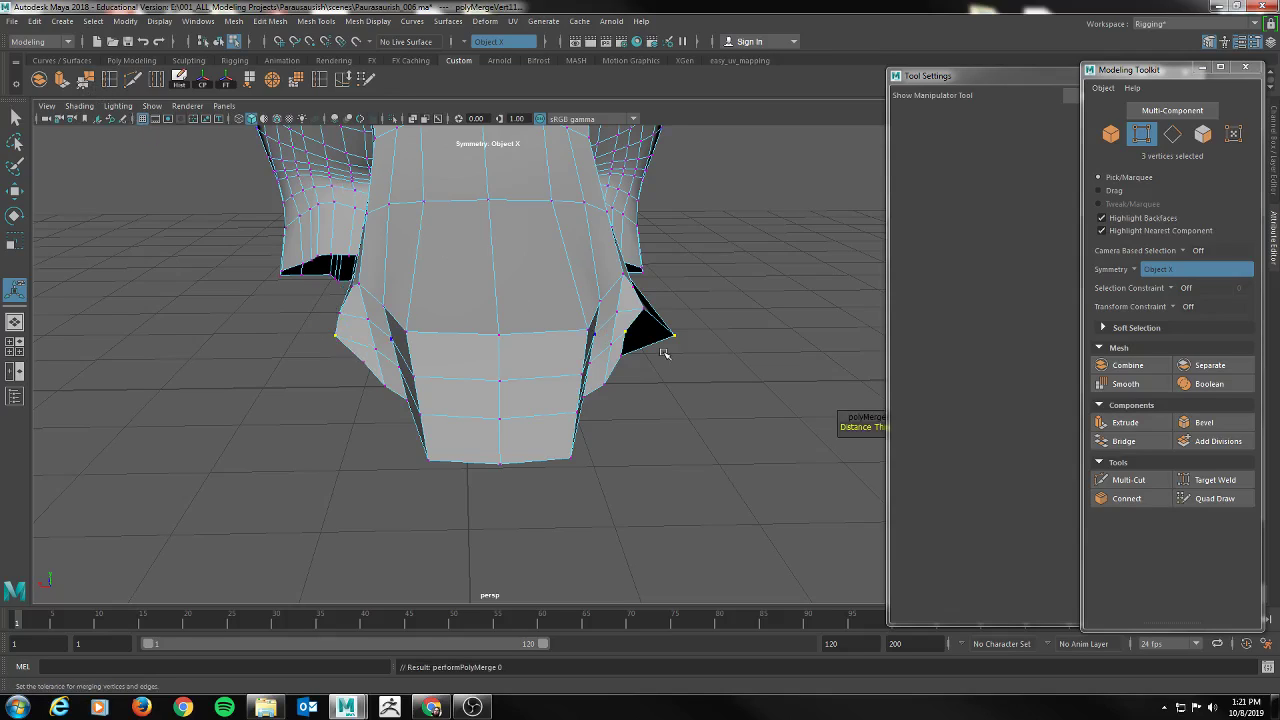
{"action": "left_click_drag", "start_coordinate": [595, 330], "coordinate": [663, 351], "text": "alt"}
{"action": "key", "text": "ctrl+z"}
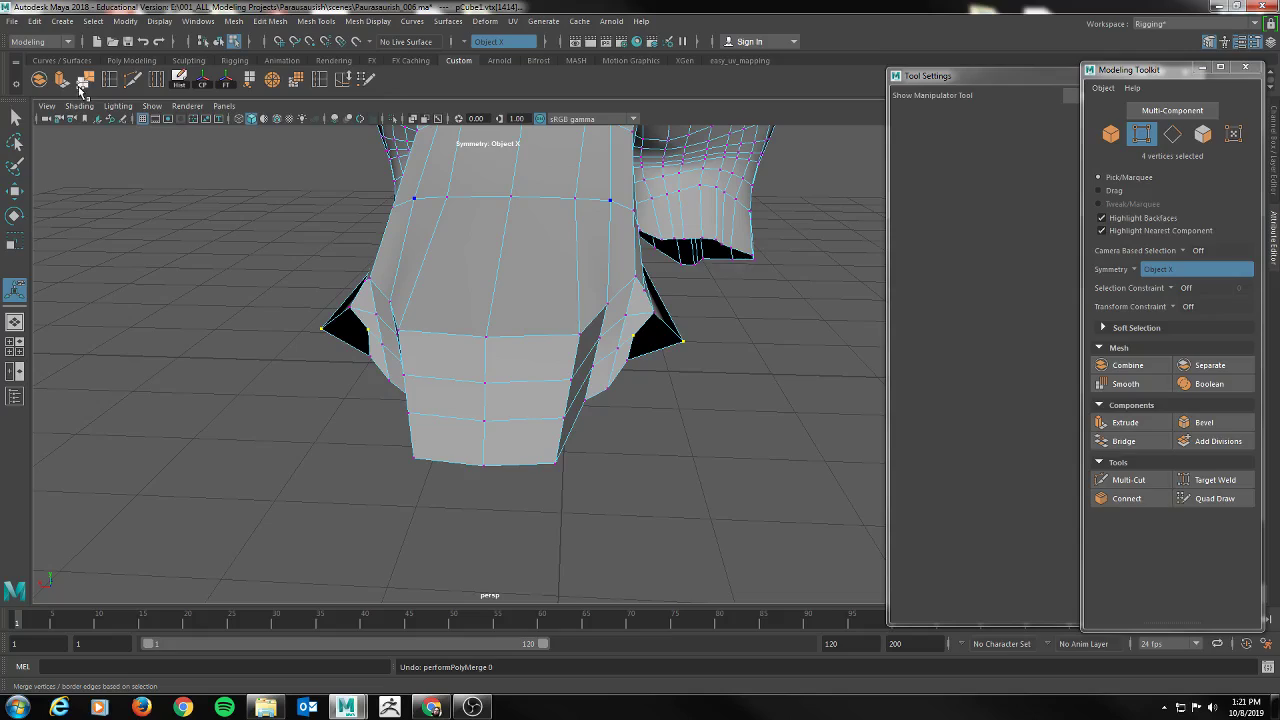
Scale the selected rim vertex pairs sideways to bring them closer together, and merge them on both sides of the tail
{"action": "key", "text": "r"}
{"action": "left_click_drag", "start_coordinate": [603, 341], "coordinate": [645, 343]}
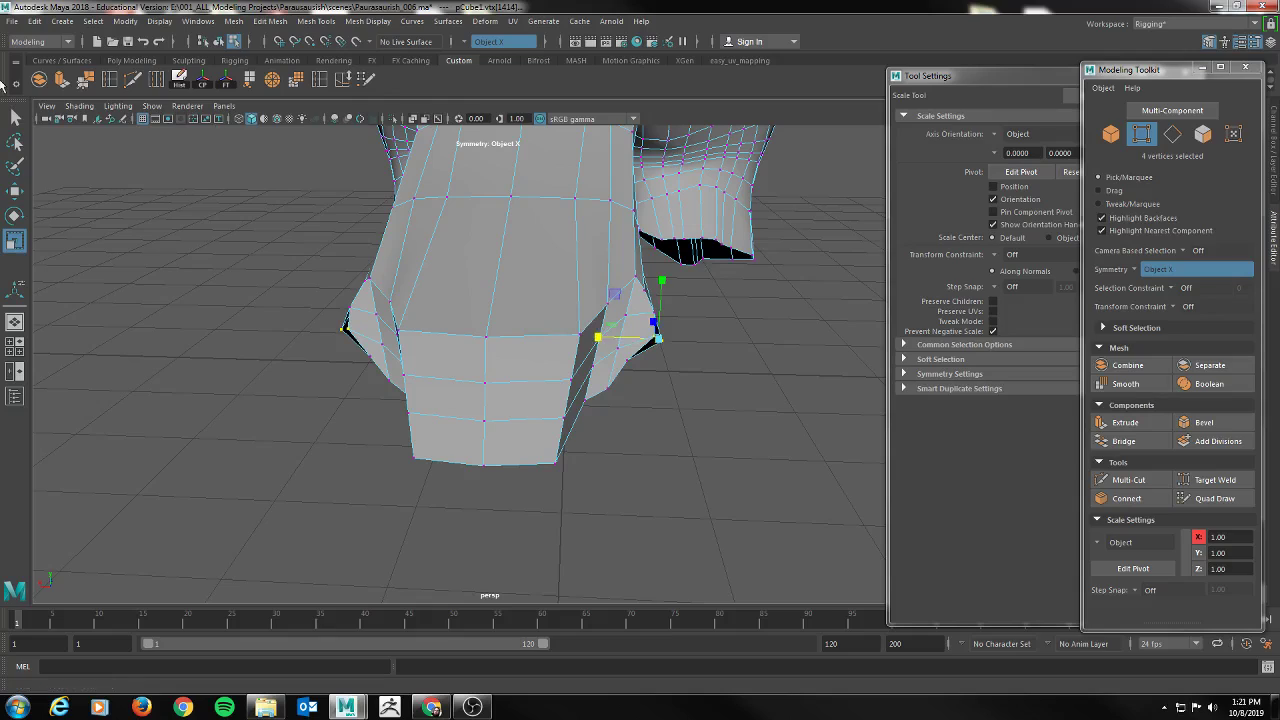
{"action": "left_click", "coordinate": [86, 80]}
Inspect the closed tail tip, switch the perspective view to wireframe display and save the scene
{"action": "left_click_drag", "start_coordinate": [515, 339], "coordinate": [663, 305], "text": "alt"}
{"action": "scroll", "coordinate": [525, 341], "scroll_direction": "down", "scroll_amount": 5}
{"action": "scroll", "coordinate": [556, 369], "scroll_direction": "up", "scroll_amount": 2}
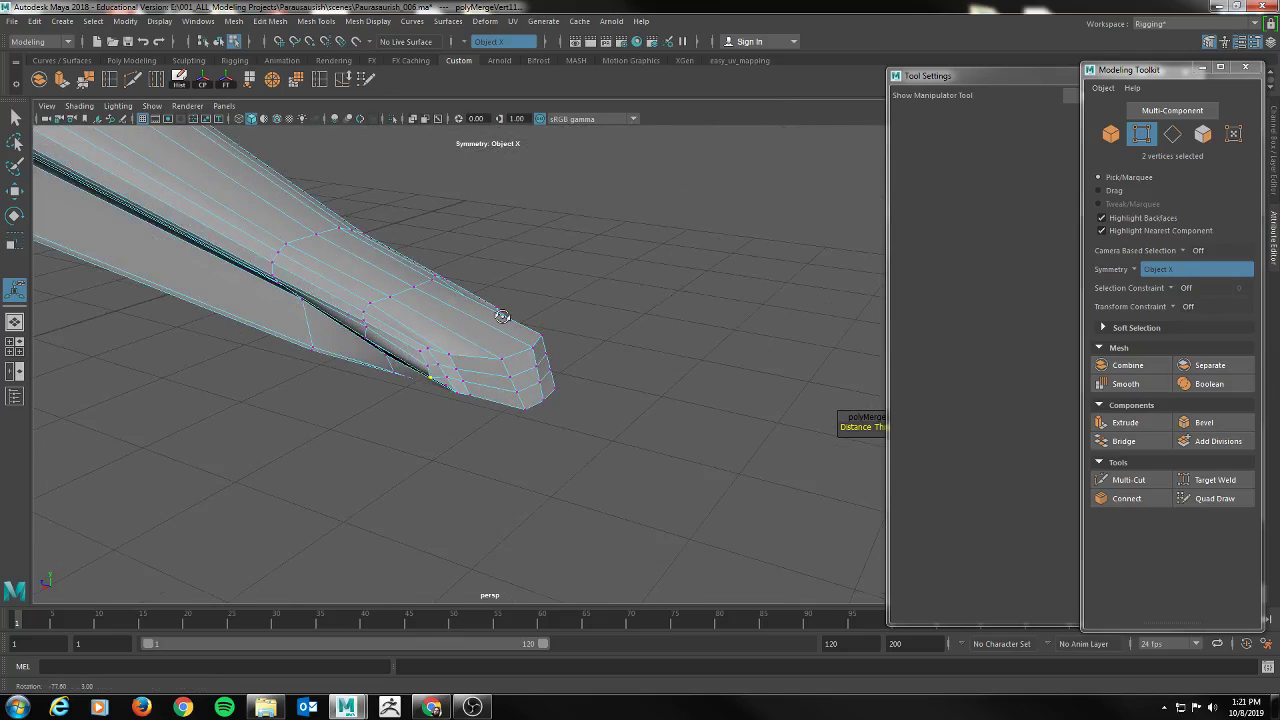
{"action": "left_click_drag", "start_coordinate": [518, 322], "coordinate": [520, 323], "text": "alt"}
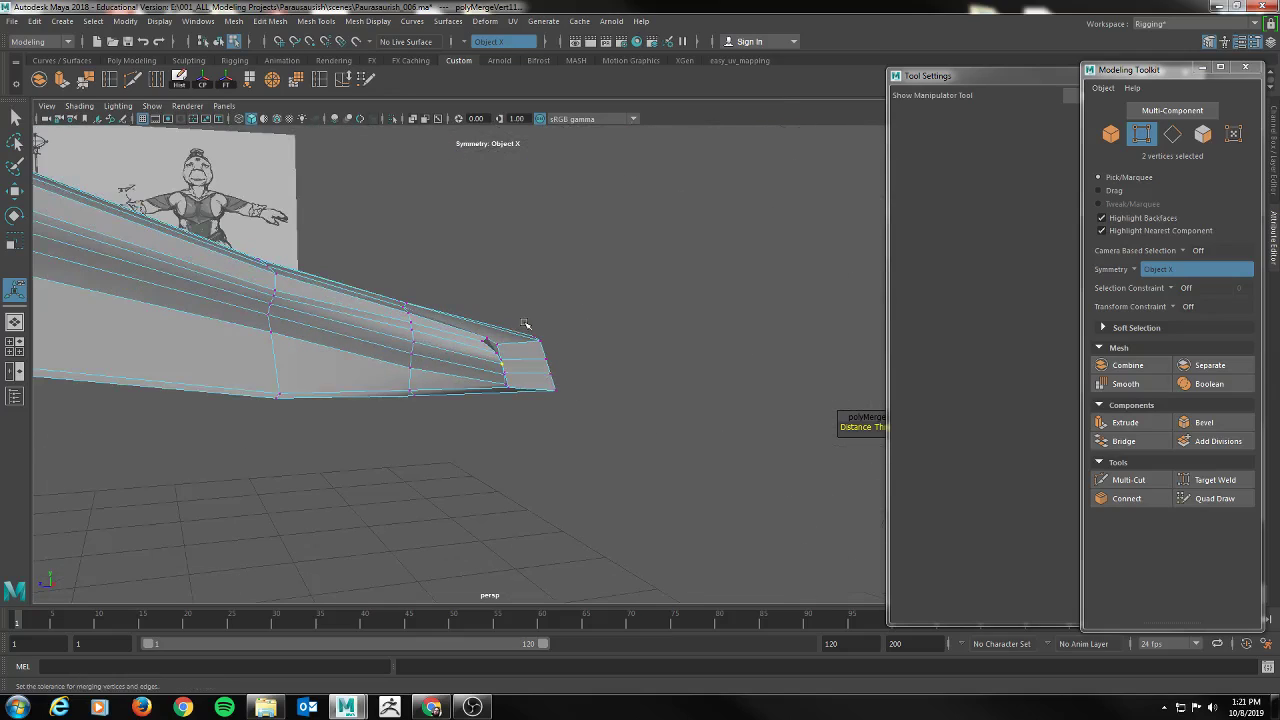
{"action": "right_click_drag", "start_coordinate": [526, 326], "coordinate": [145, 331], "text": "alt"}
{"action": "middle_click_drag", "start_coordinate": [332, 312], "coordinate": [488, 396], "text": "alt"}
{"action": "key", "text": "4"}
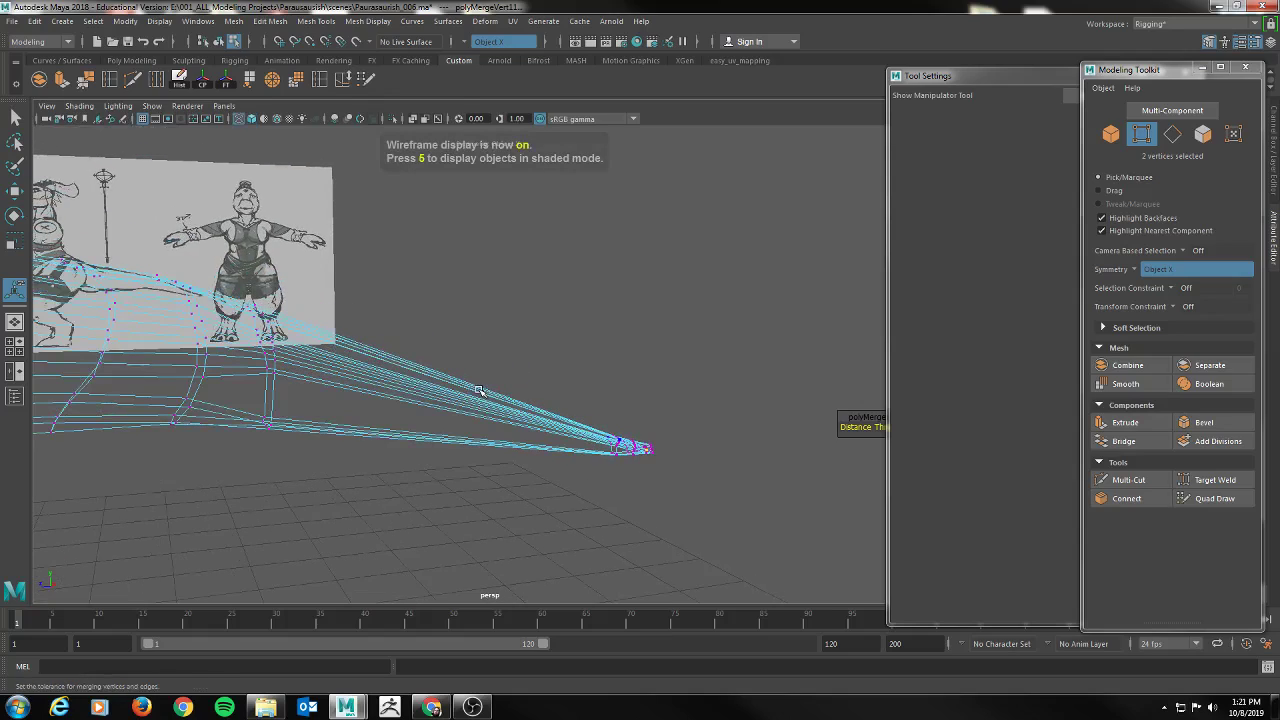
{"action": "key", "text": "ctrl+s"}
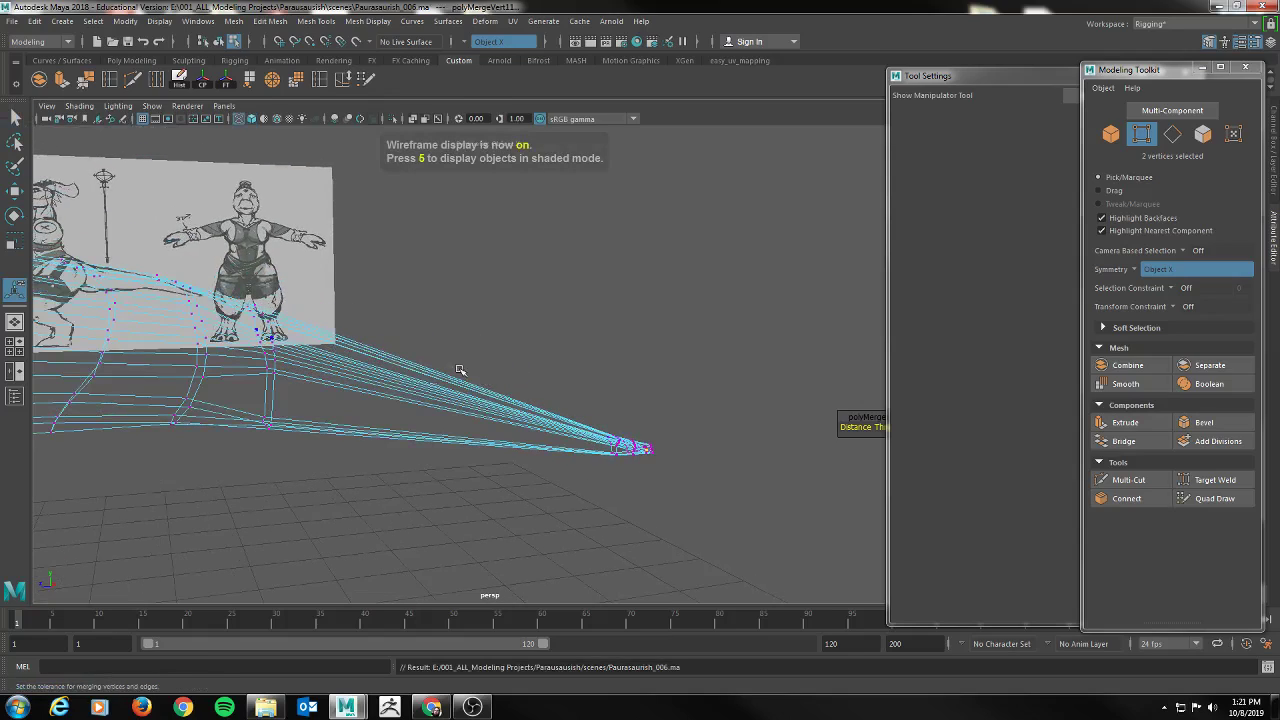
In the side view, insert four edge loops with Multi-Cut around the long tapering tail section leading to the tip
{"action": "key", "text": "space"}
{"action": "key", "text": "space"}
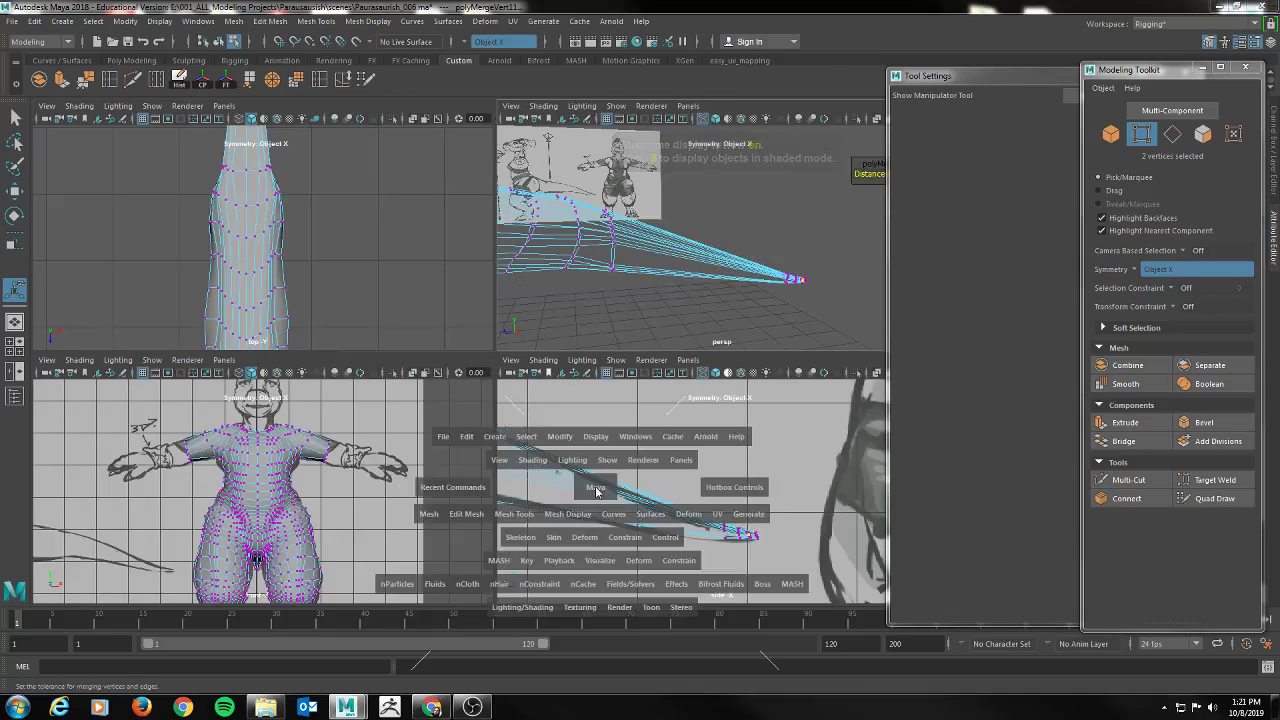
{"action": "middle_click_drag", "start_coordinate": [260, 336], "coordinate": [597, 374], "text": "alt"}
{"action": "right_click_drag", "start_coordinate": [597, 374], "coordinate": [505, 362], "text": "alt"}
{"action": "scroll", "coordinate": [505, 362], "scroll_direction": "up", "scroll_amount": 3}
{"action": "left_click", "coordinate": [1128, 480]}
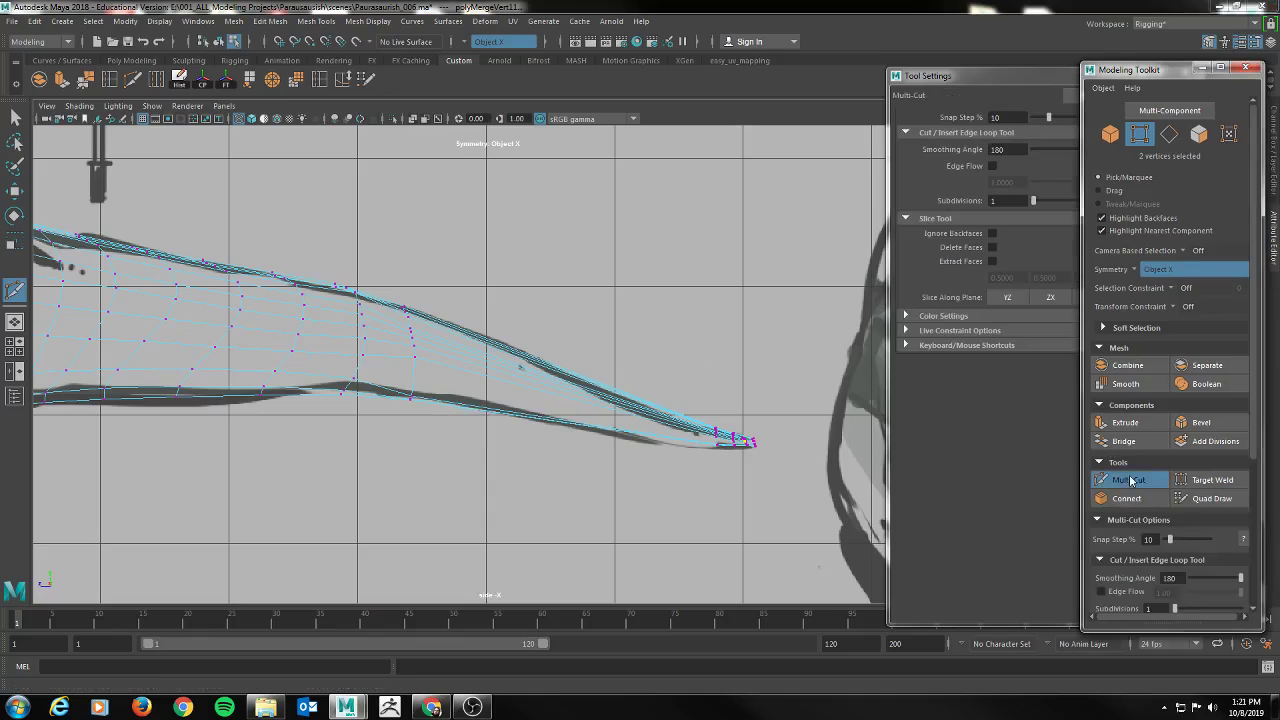
{"action": "left_click", "coordinate": [474, 345], "text": "ctrl"}
{"action": "left_click", "coordinate": [618, 406], "text": "ctrl"}
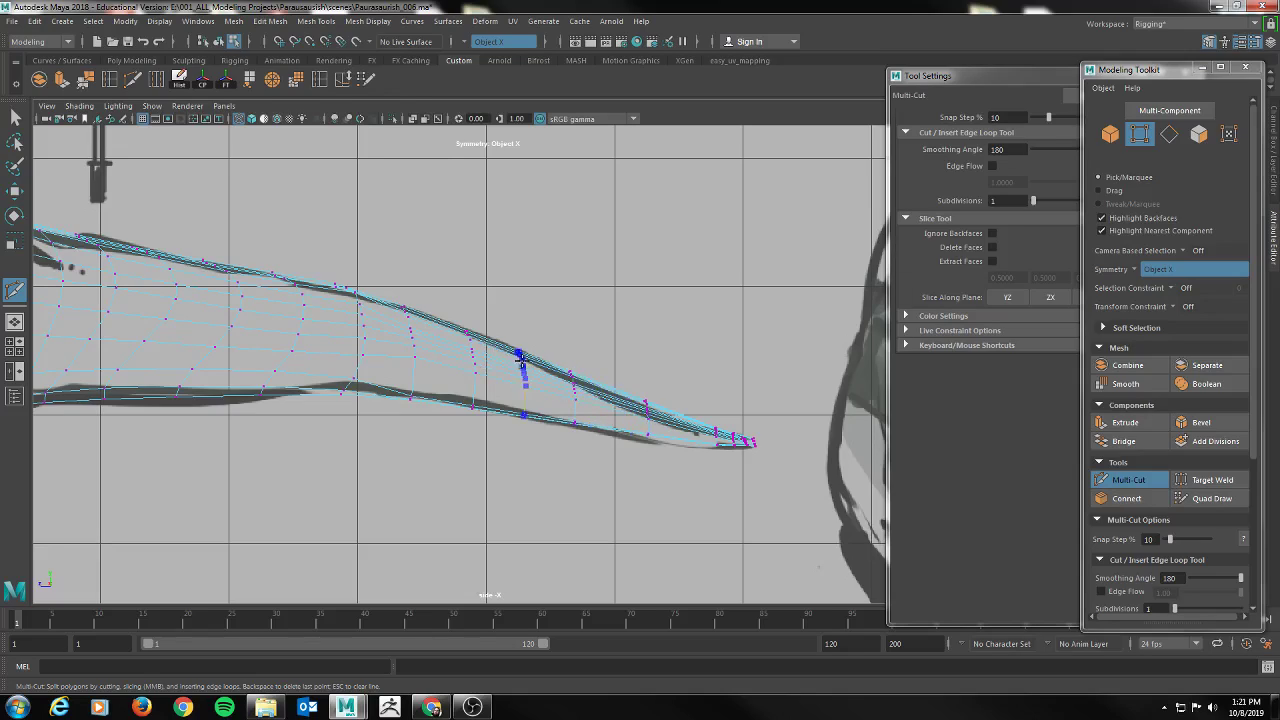
{"action": "key", "text": "q"}
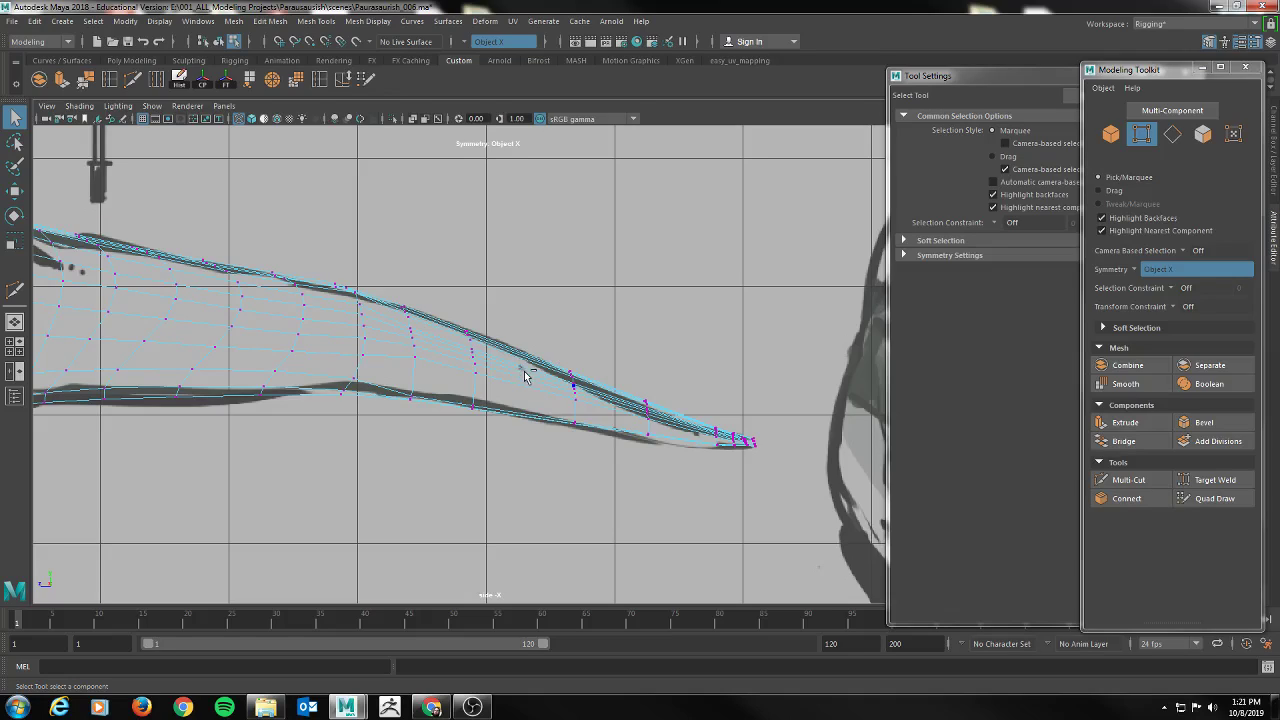
{"action": "left_click", "coordinate": [1128, 480]}
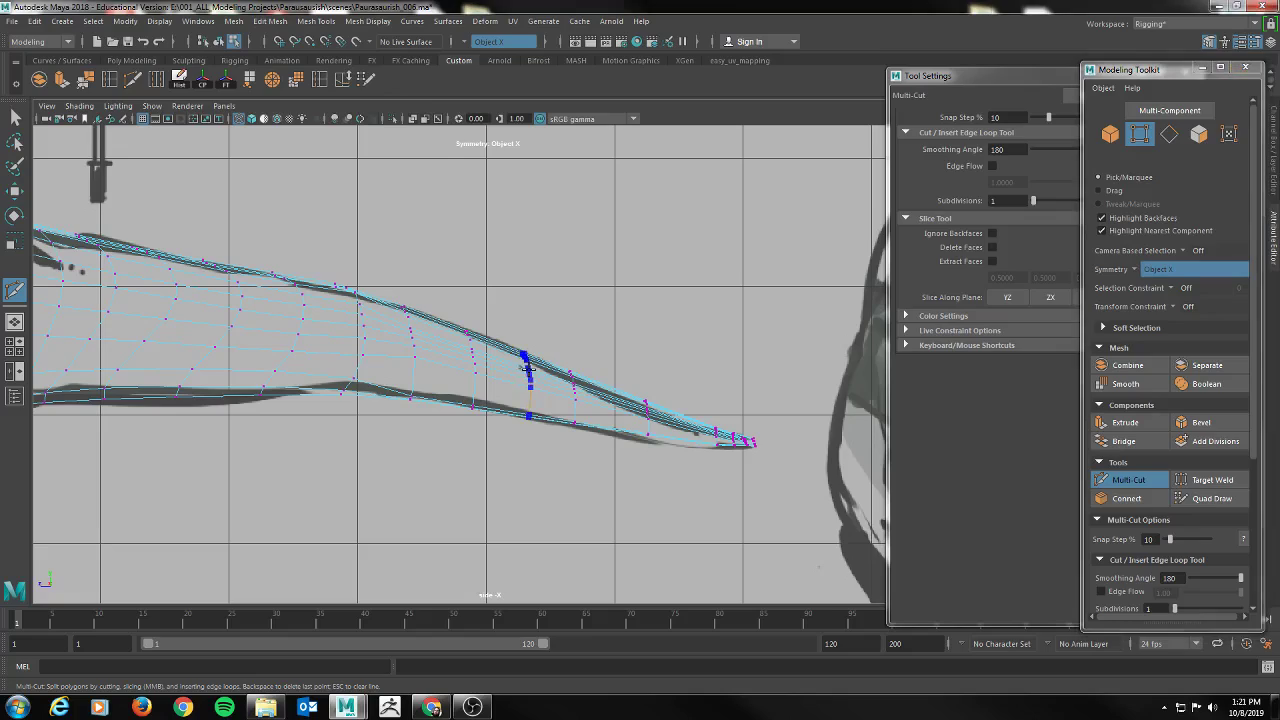
{"action": "key", "text": "q"}
Select the new vertex rows of the tapering tail in turn and move them vertically to follow the reference outline
{"action": "right_click_drag", "start_coordinate": [474, 356], "coordinate": [417, 329]}
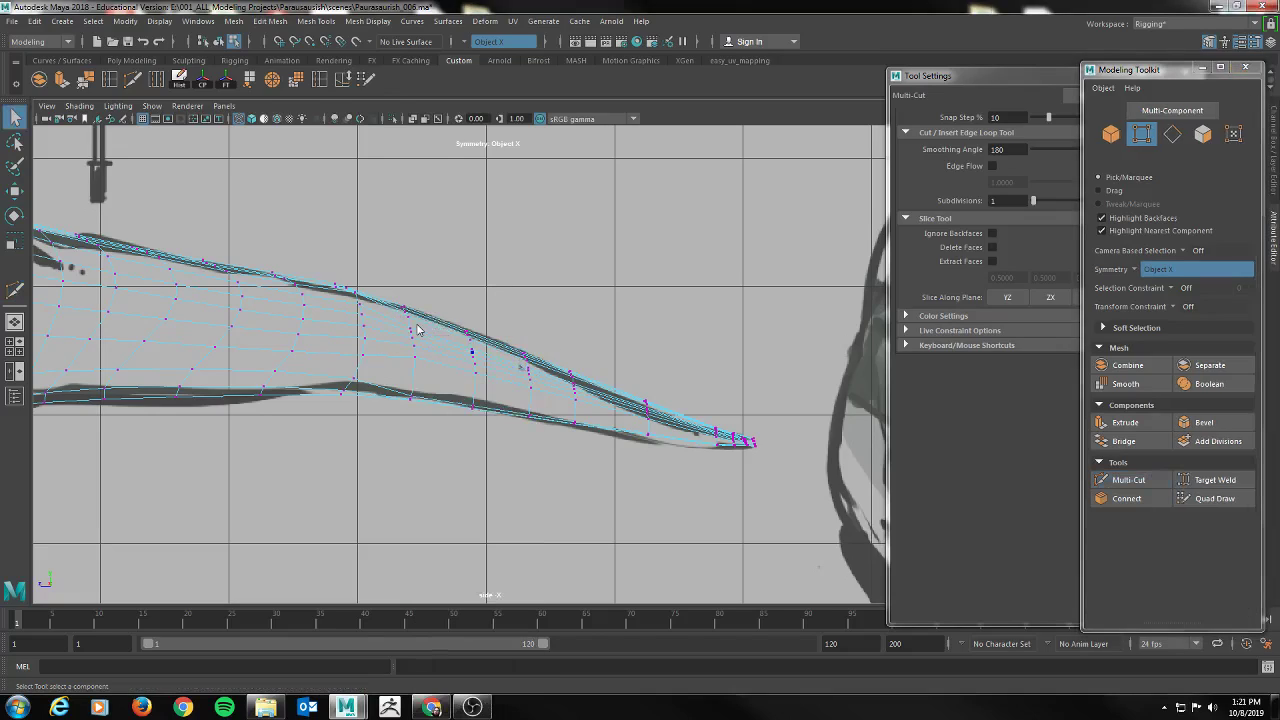
{"action": "left_click_drag", "start_coordinate": [499, 466], "coordinate": [499, 466]}
{"action": "key", "text": "w"}
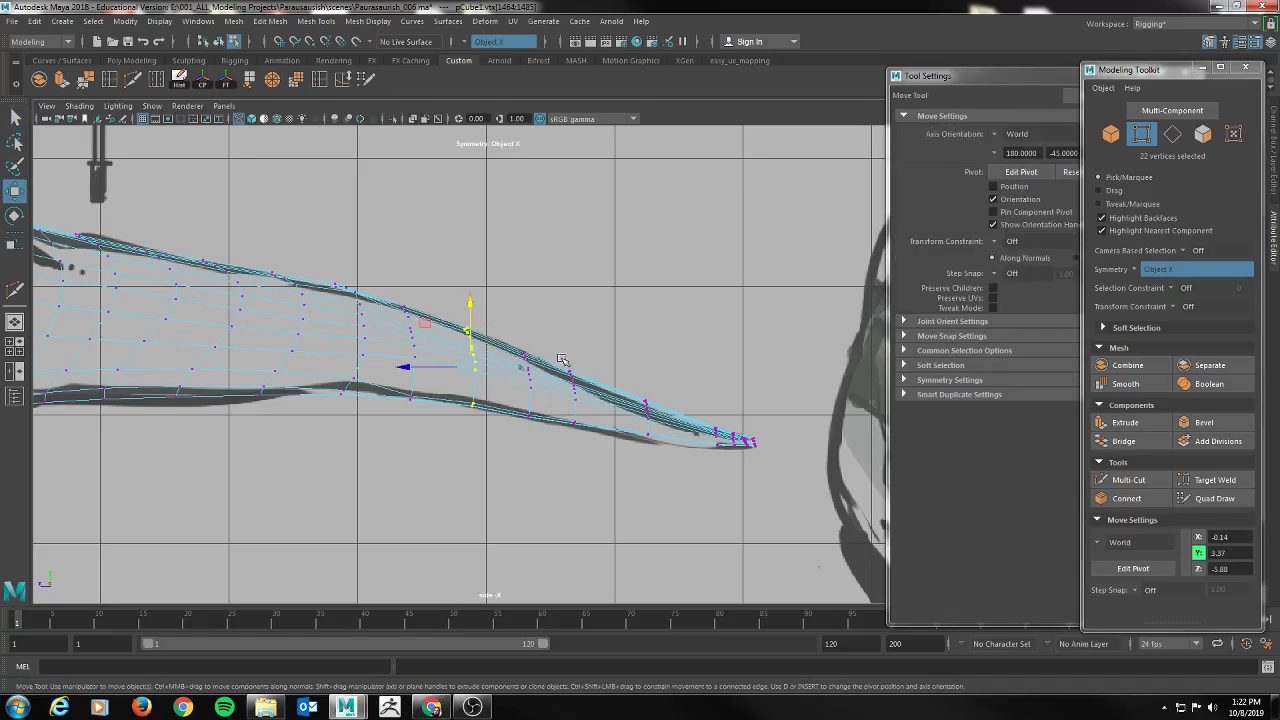
{"action": "left_click_drag", "start_coordinate": [595, 449], "coordinate": [573, 339]}
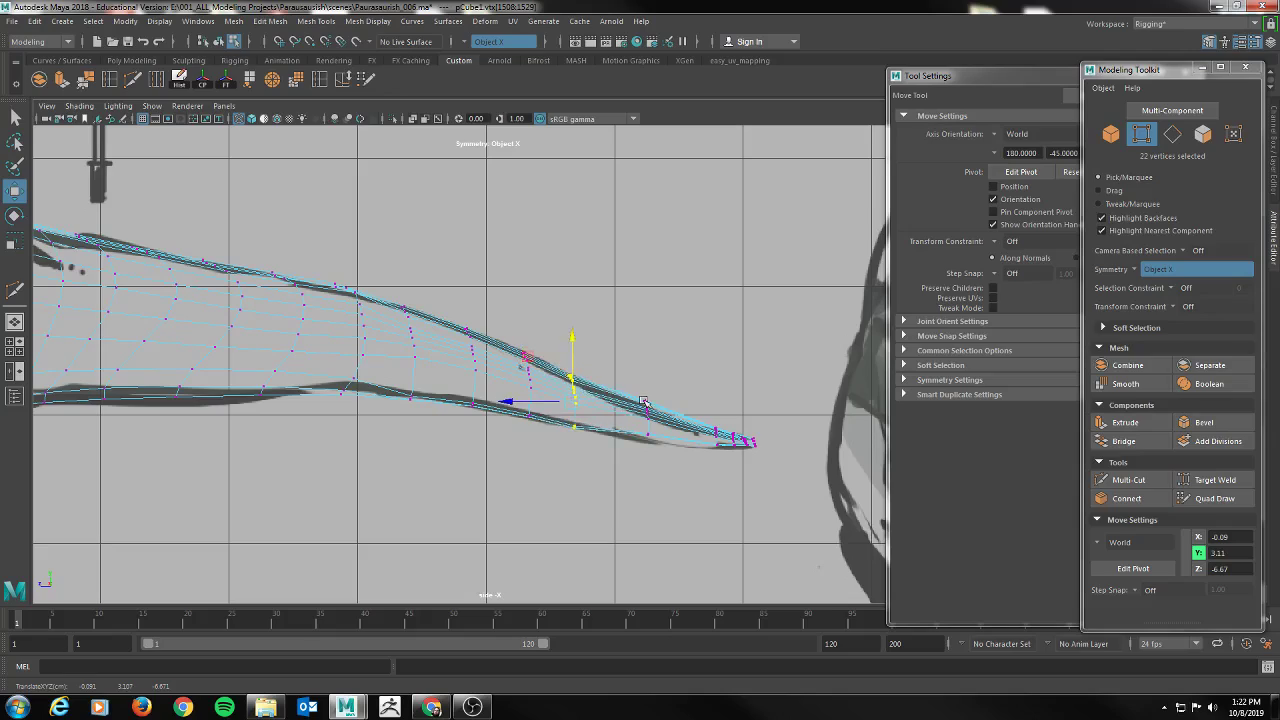
{"action": "mouse_move", "coordinate": [673, 463]}
{"action": "left_mouse_down"}
{"action": "mouse_move", "coordinate": [628, 380]}
{"action": "mouse_move", "coordinate": [646, 358]}
{"action": "left_mouse_up"}
Select the vertex rows at the tail's very end and lower them slightly to match the reference tip
{"action": "middle_click_drag", "start_coordinate": [723, 451], "coordinate": [718, 419]}
{"action": "left_click_drag", "start_coordinate": [766, 462], "coordinate": [735, 383]}
{"action": "key", "text": "e"}
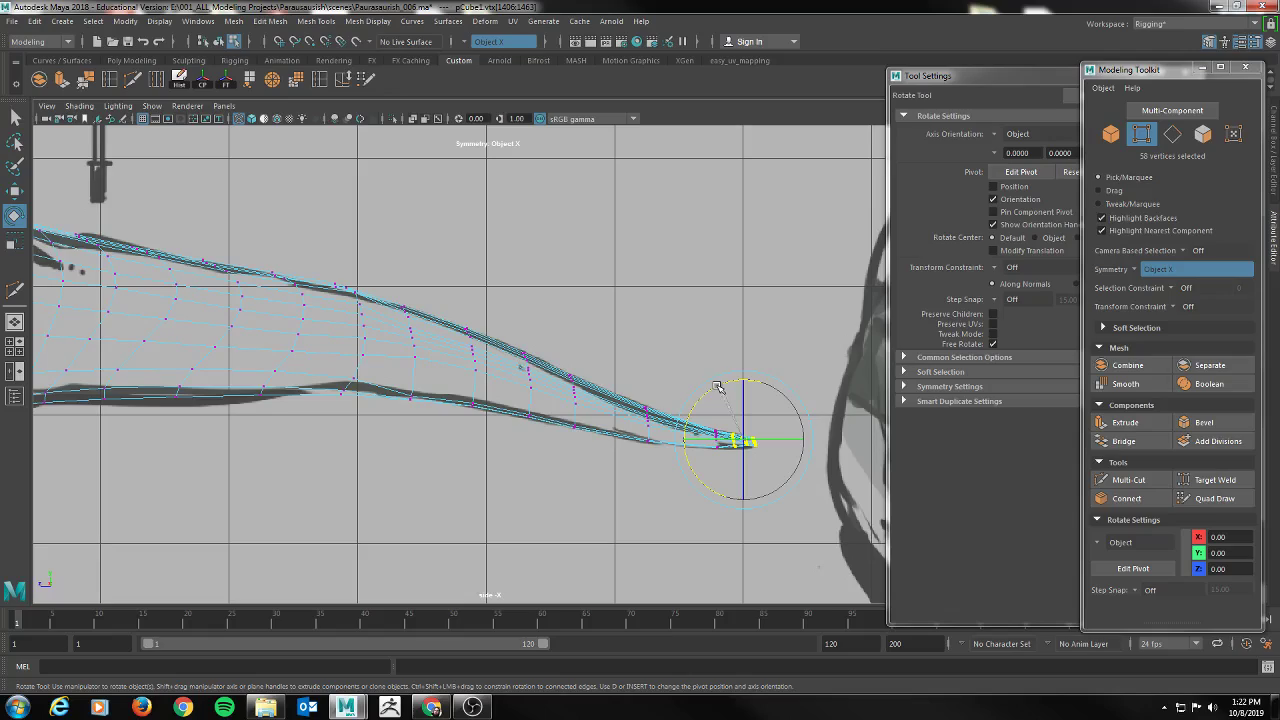
{"action": "key", "text": "w"}
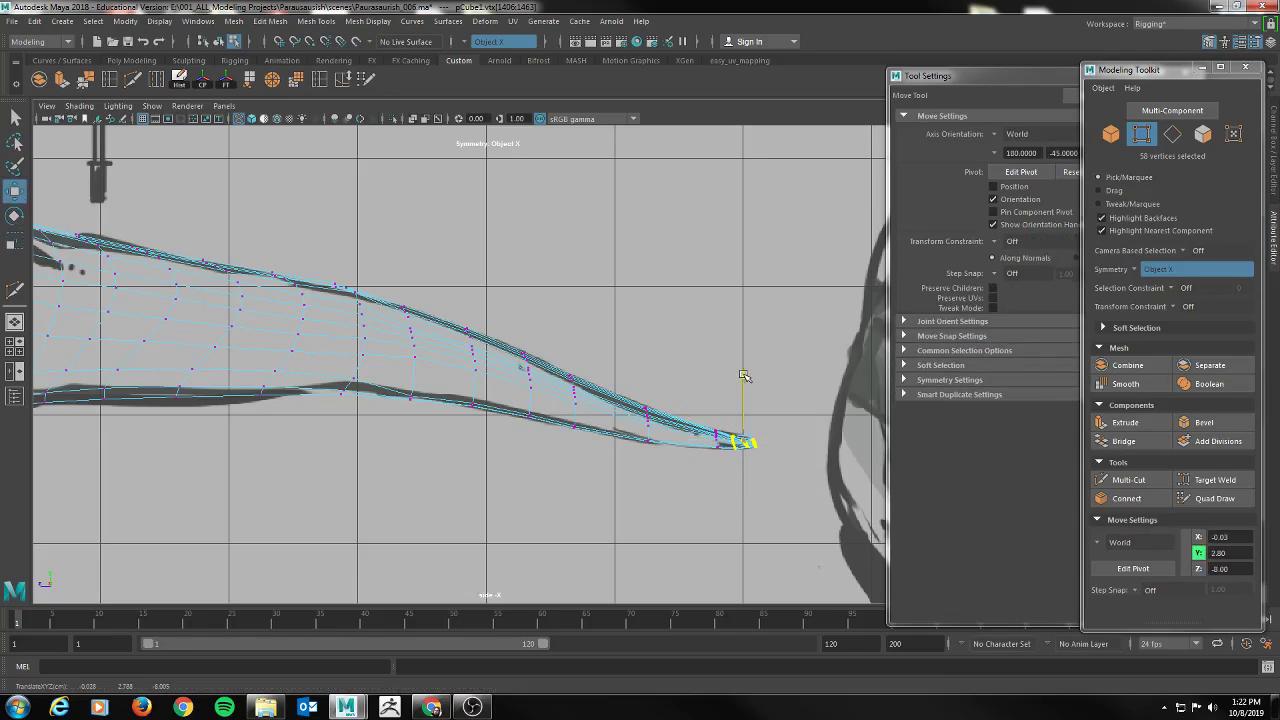
{"action": "left_click_drag", "start_coordinate": [743, 374], "coordinate": [742, 376]}
Insert two more edge loops near the tail tip with Multi-Cut, one on each side of the last new loop
{"action": "left_click", "coordinate": [1129, 479]}
{"action": "left_click", "coordinate": [684, 428], "text": "ctrl"}
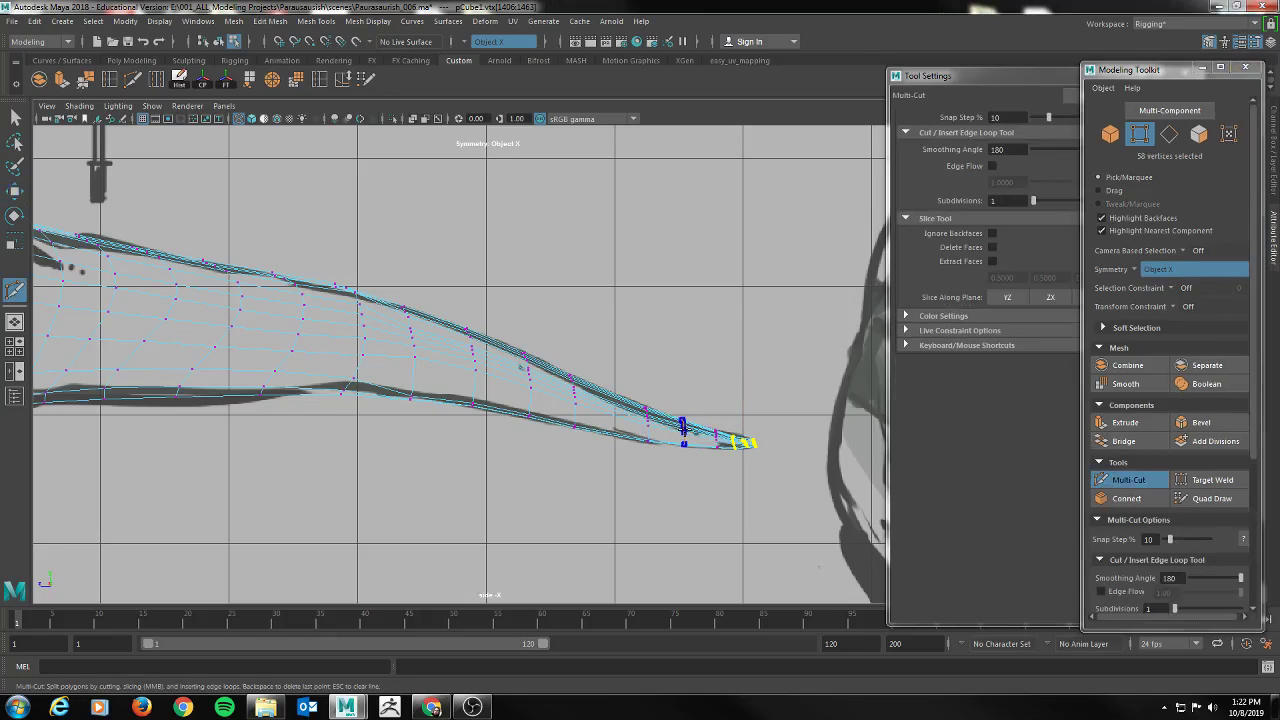
{"action": "left_click", "coordinate": [614, 406], "text": "ctrl"}
{"action": "key", "text": "q"}
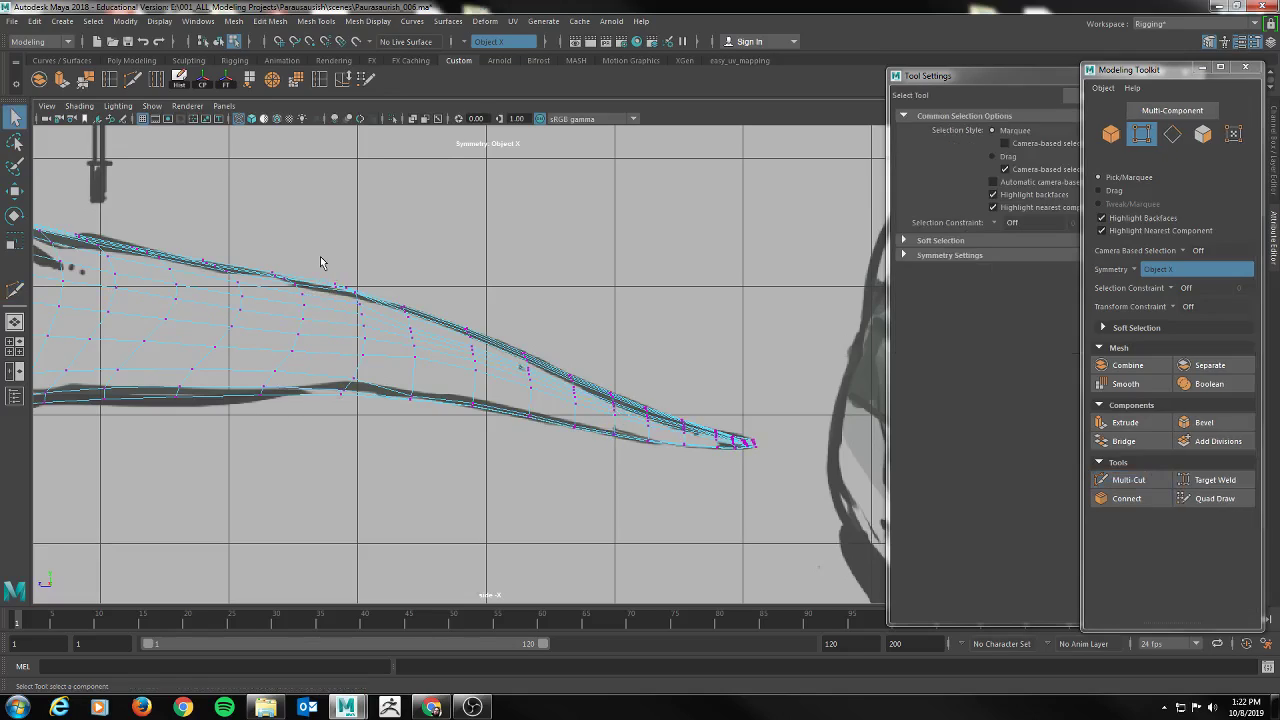
Select the mid-tail vertex row where the underside begins to taper and raise it slightly to the reference outline
{"action": "left_click_drag", "start_coordinate": [368, 388], "coordinate": [370, 390]}
{"action": "key", "text": "w"}
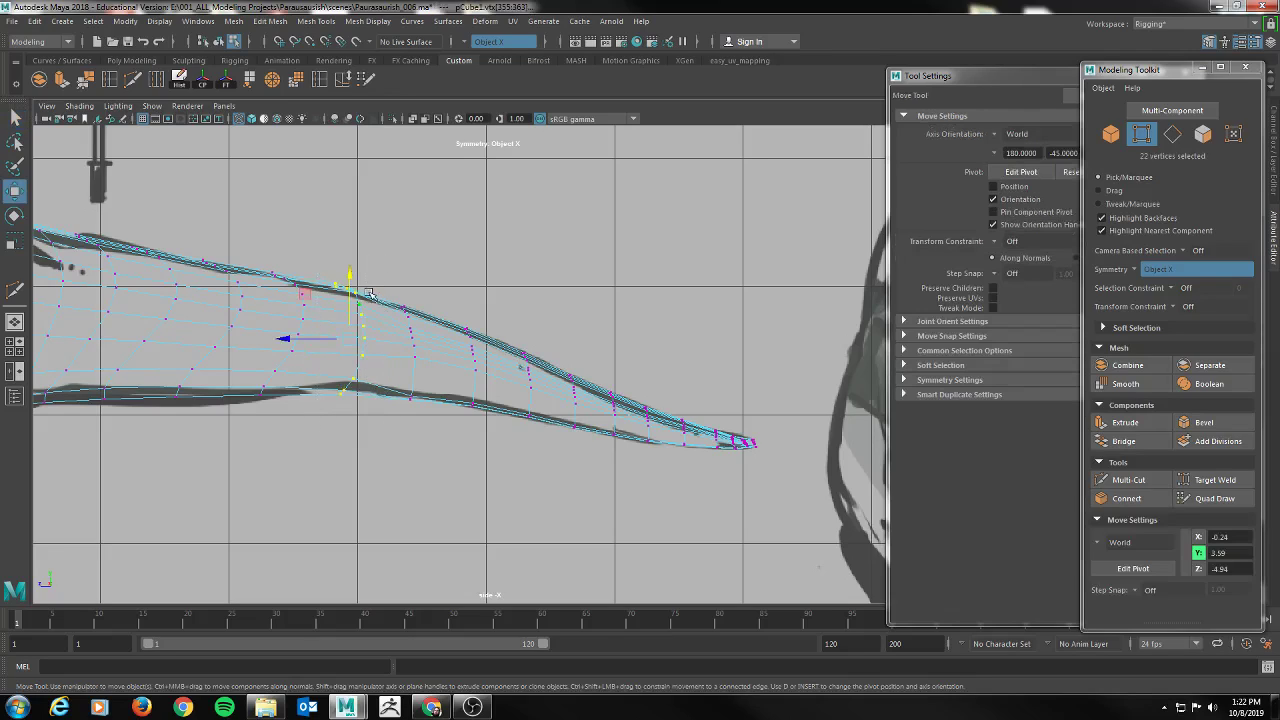
{"action": "left_click_drag", "start_coordinate": [349, 273], "coordinate": [349, 271]}
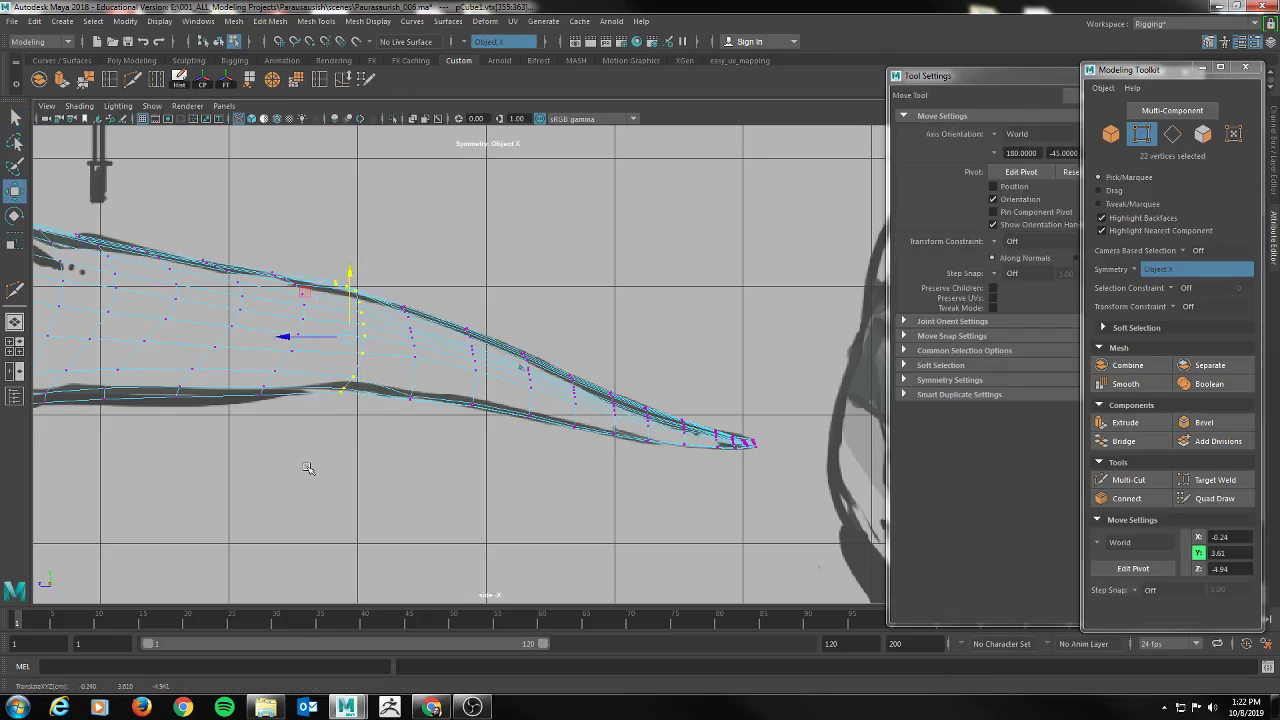
Isolate the neighbouring vertex row toward the body in the selection and lower it slightly to match the reference
{"action": "middle_click_drag", "start_coordinate": [308, 468], "coordinate": [477, 523], "text": "alt"}
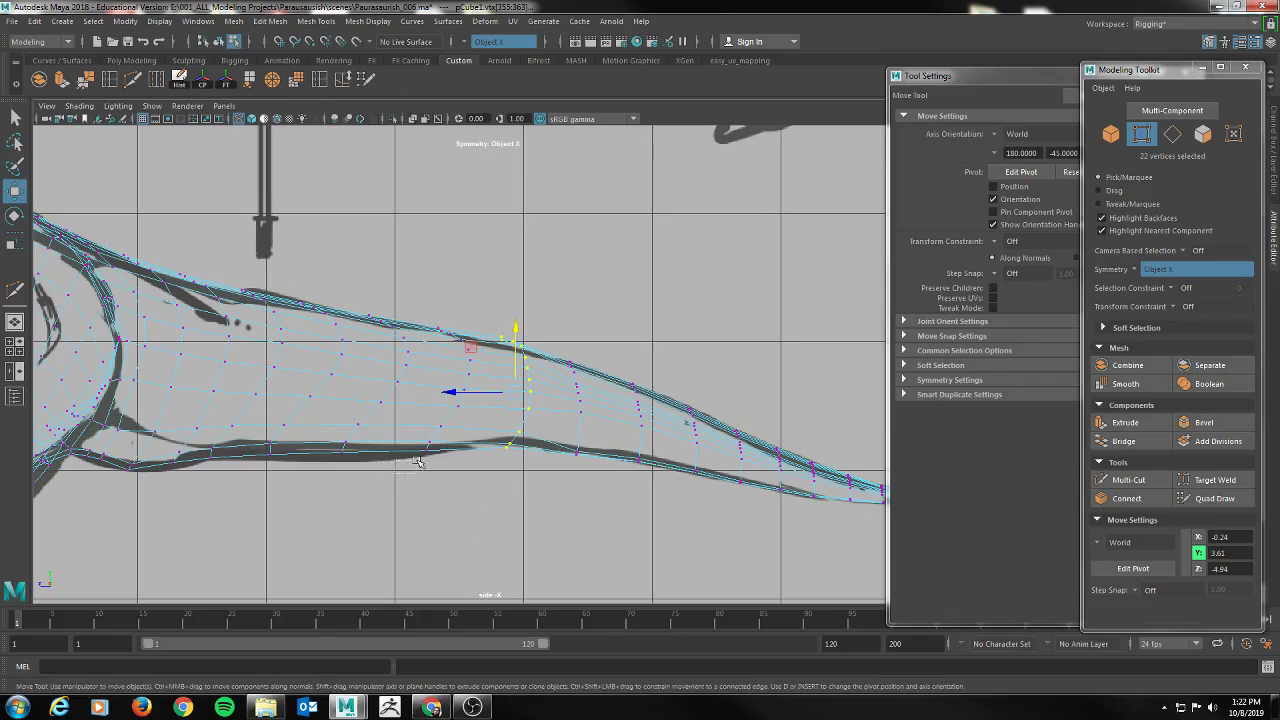
{"action": "left_click_drag", "start_coordinate": [481, 348], "coordinate": [480, 349]}
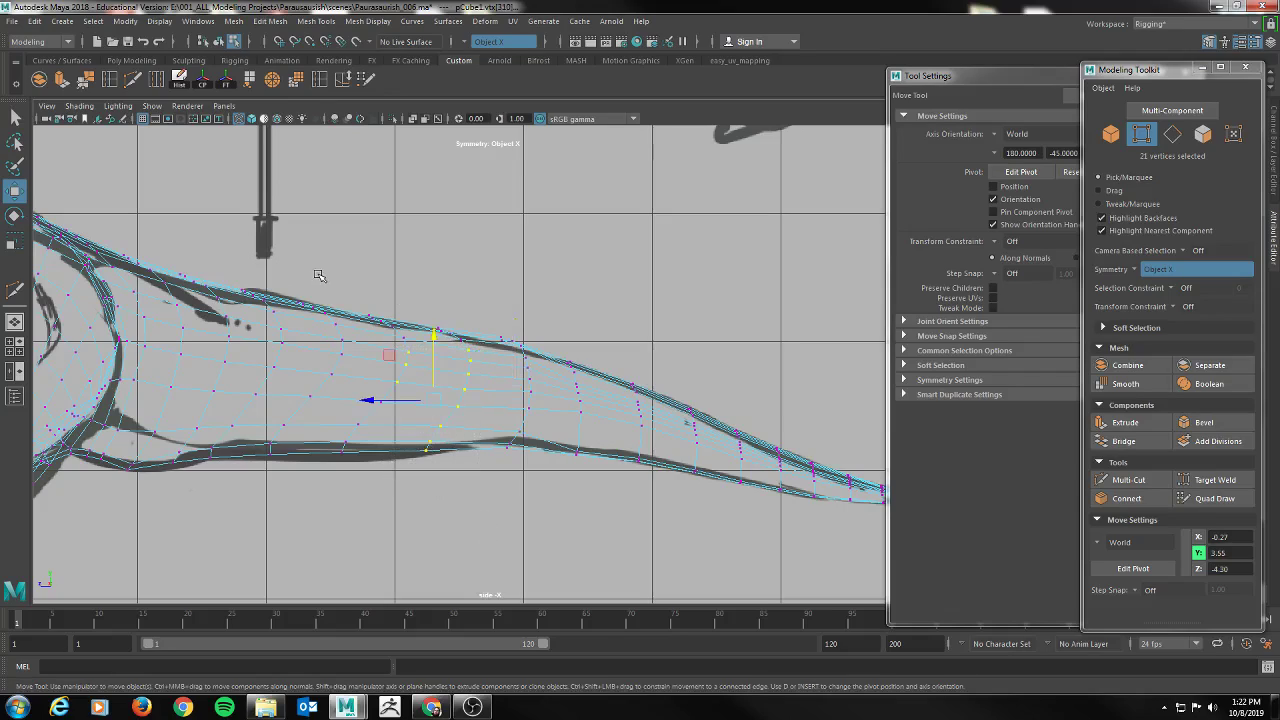
{"action": "left_click_drag", "start_coordinate": [492, 502], "coordinate": [492, 502]}
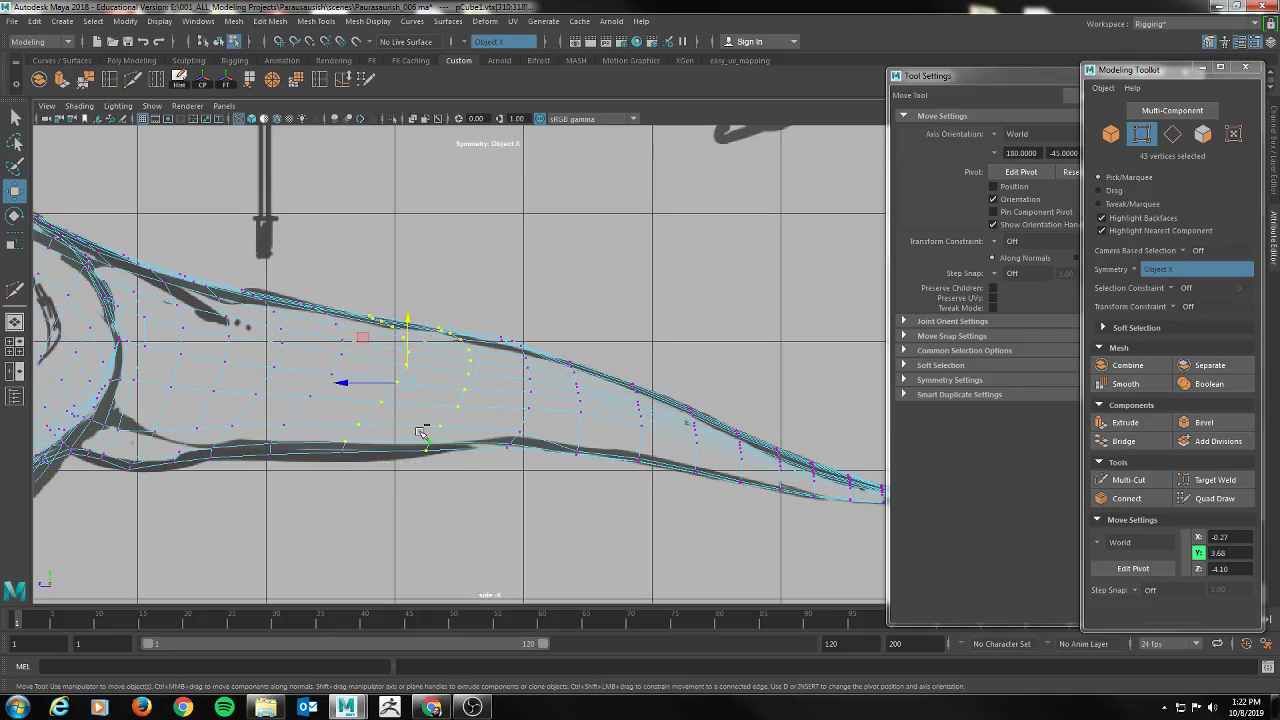
{"action": "left_click_drag", "start_coordinate": [430, 375], "coordinate": [367, 304], "text": "ctrl"}
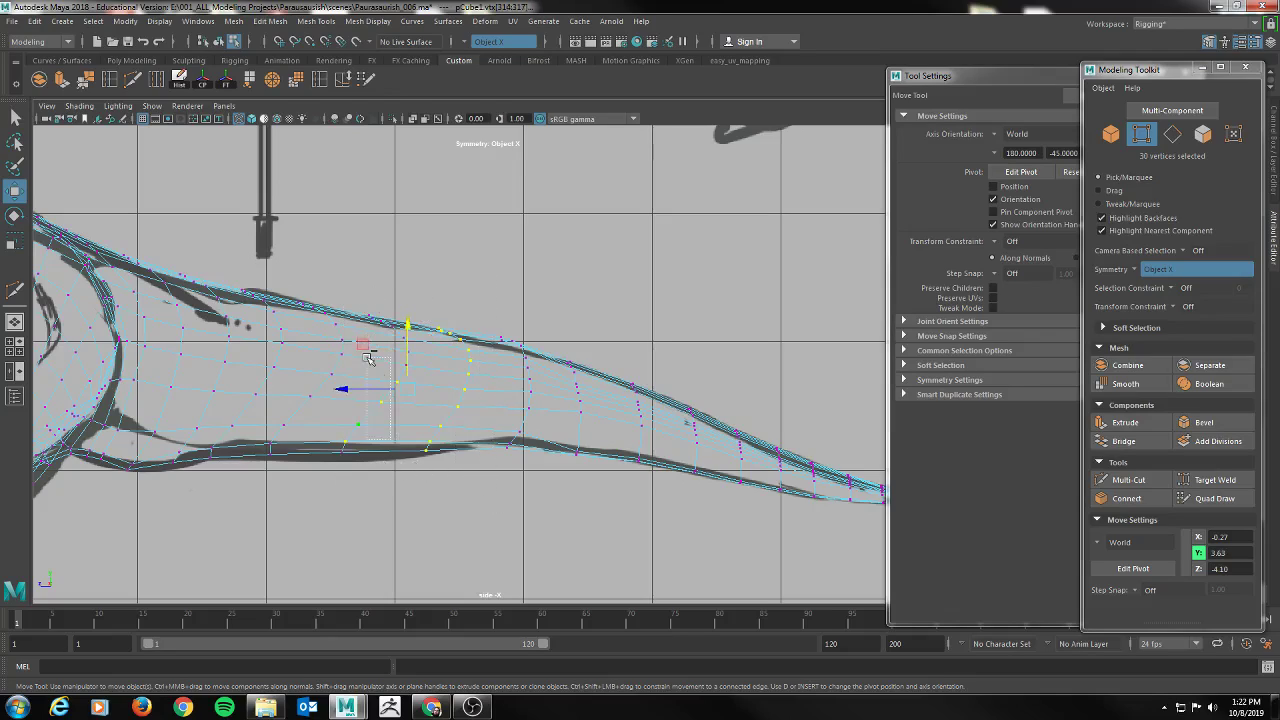
{"action": "left_click_drag", "start_coordinate": [372, 486], "coordinate": [372, 486], "text": "ctrl"}
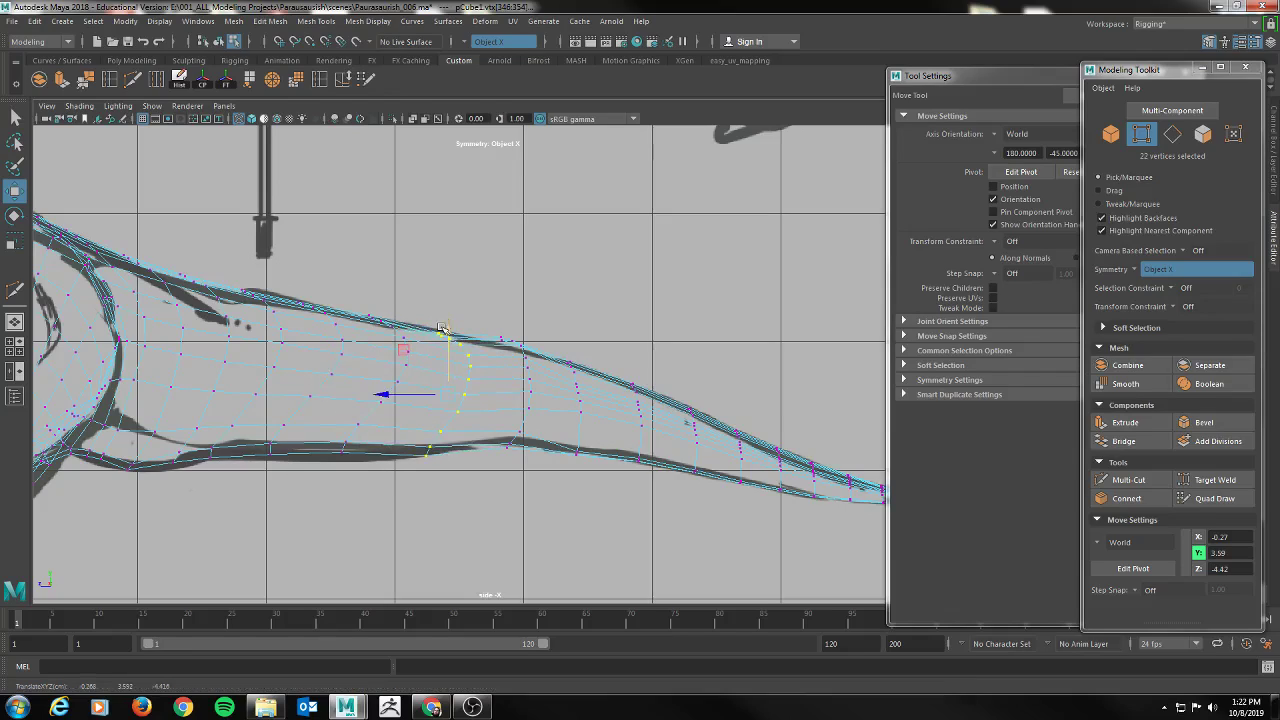
In edge mode, lower and vertically scale the next edge loop toward the body, and vertically scale another loop closer to the body
{"action": "key", "text": "q"}
{"action": "key", "text": "F10"}
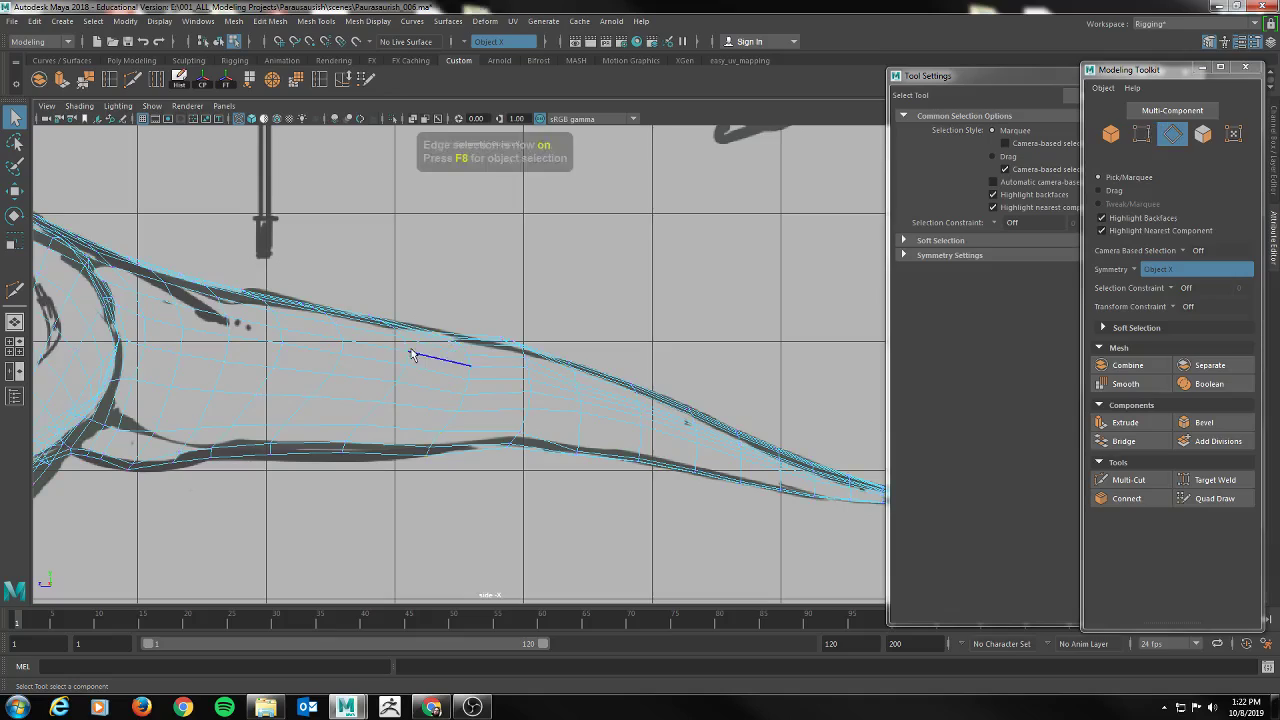
{"action": "key", "text": "w"}
{"action": "left_click_drag", "start_coordinate": [374, 318], "coordinate": [377, 323]}
{"action": "key", "text": "r"}
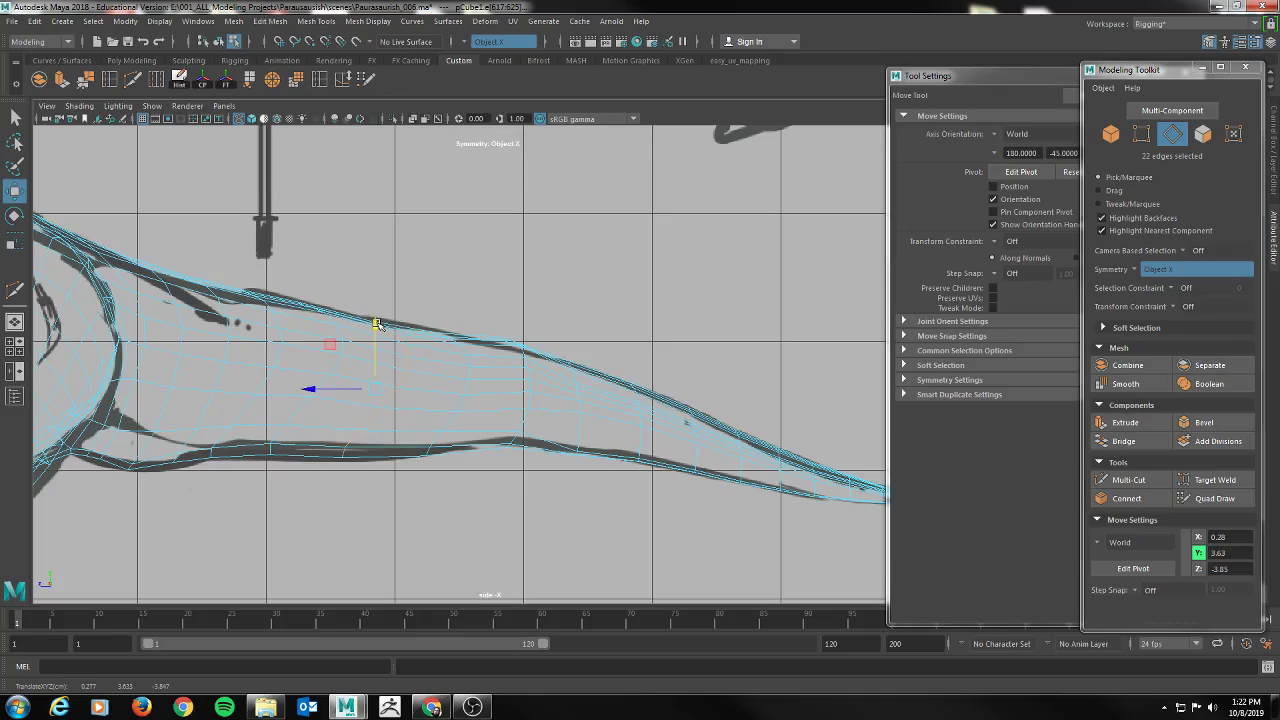
{"action": "left_click", "coordinate": [375, 331]}
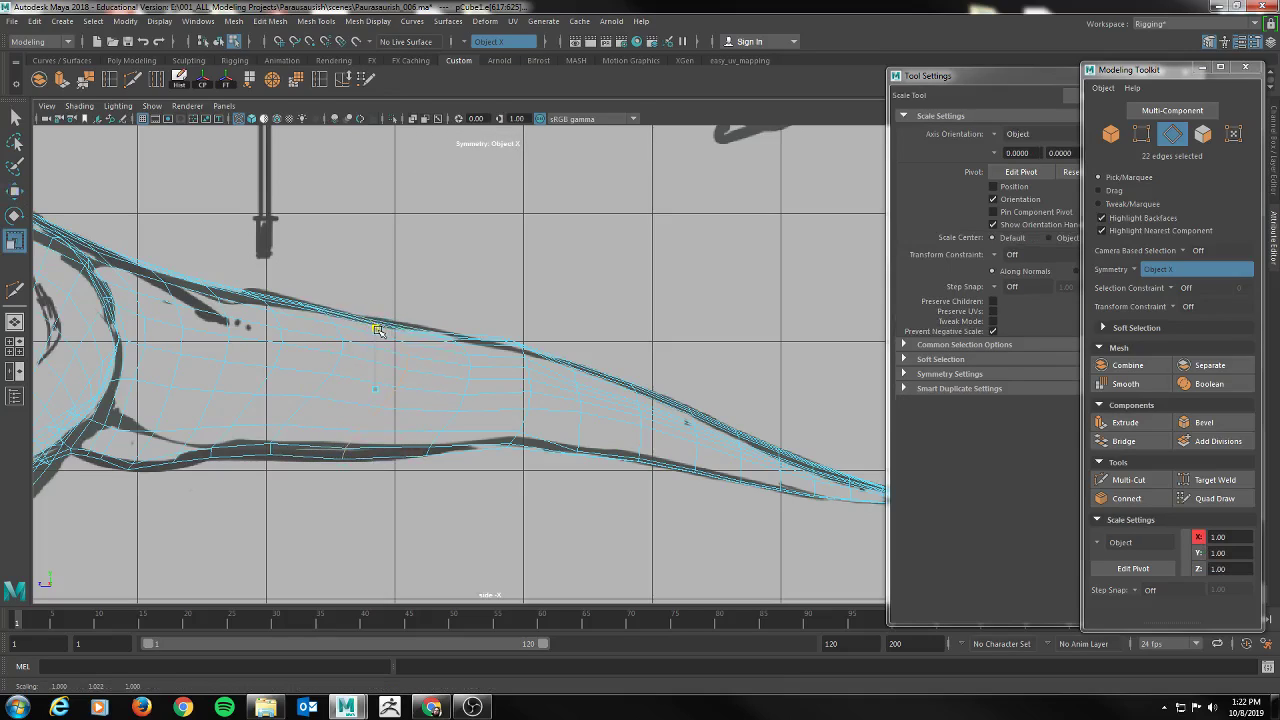
{"action": "double_click", "coordinate": [283, 432]}
{"action": "left_click_drag", "start_coordinate": [306, 315], "coordinate": [306, 314]}
Return to the perspective view of the tail in shaded display and switch the mesh to object selection
{"action": "key", "text": "space"}
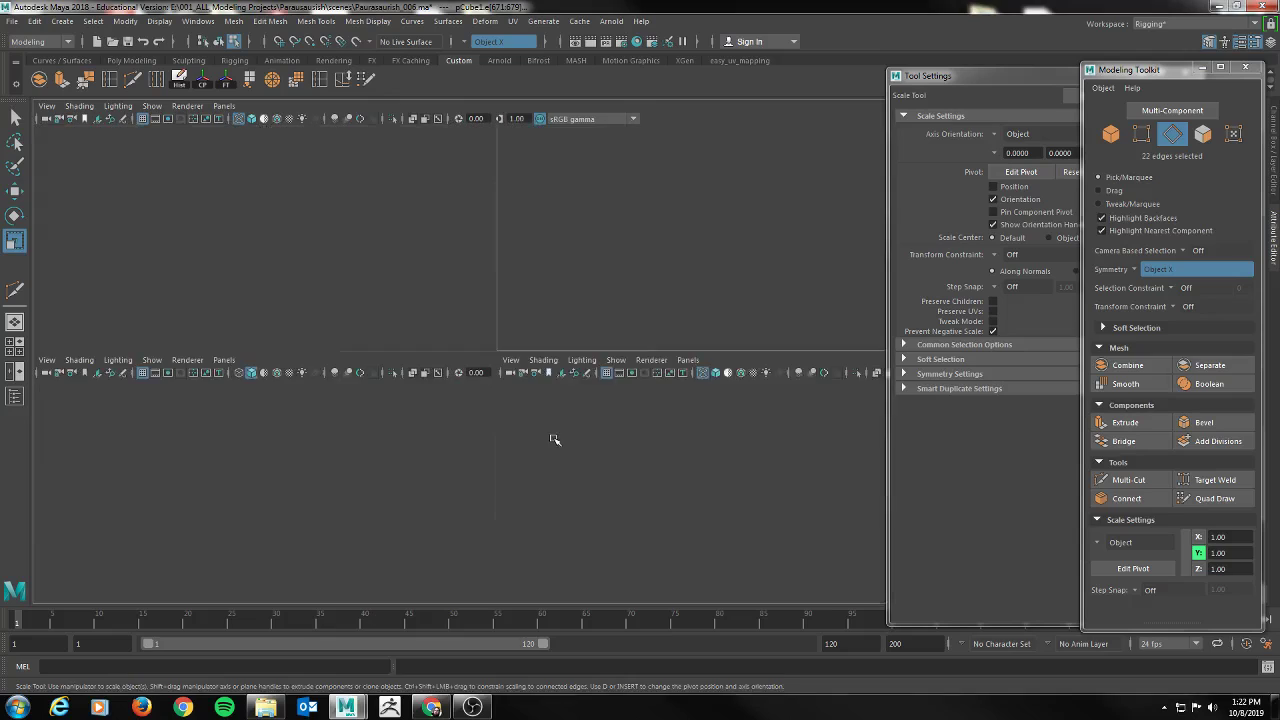
{"action": "key", "text": "space"}
{"action": "mouse_move", "coordinate": [588, 324]}
{"action": "left_mouse_down", "text": "alt"}
{"action": "mouse_move", "coordinate": [441, 337]}
{"action": "mouse_move", "coordinate": [430, 372]}
{"action": "mouse_move", "coordinate": [384, 393]}
{"action": "mouse_move", "coordinate": [271, 371]}
{"action": "mouse_move", "coordinate": [410, 363]}
{"action": "mouse_move", "coordinate": [346, 326]}
{"action": "left_mouse_up", "text": "alt"}
{"action": "key", "text": "5"}
{"action": "left_click_drag", "start_coordinate": [544, 401], "coordinate": [490, 325], "text": "alt"}
{"action": "right_click_drag", "start_coordinate": [490, 322], "coordinate": [536, 304]}
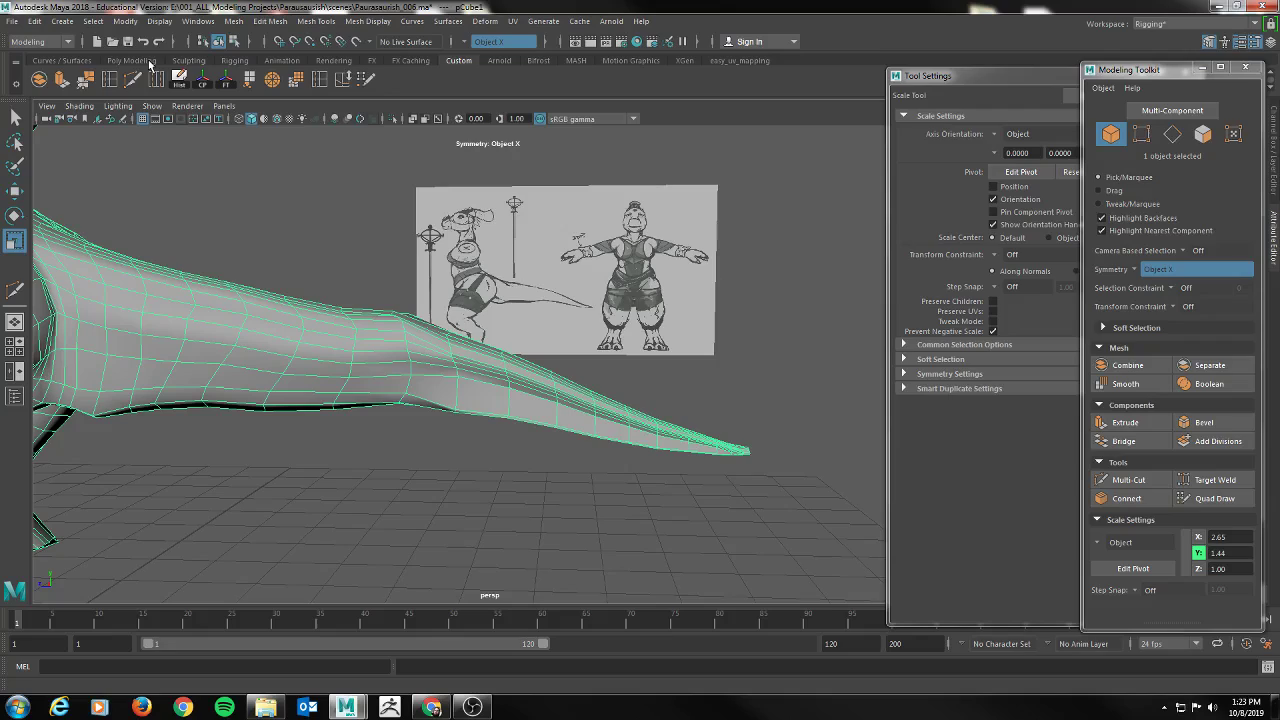
Smooth the tapering tail surface with the Relax sculpting tool at brush size 0.489, and undo the last stroke
{"action": "left_click", "coordinate": [187, 61]}
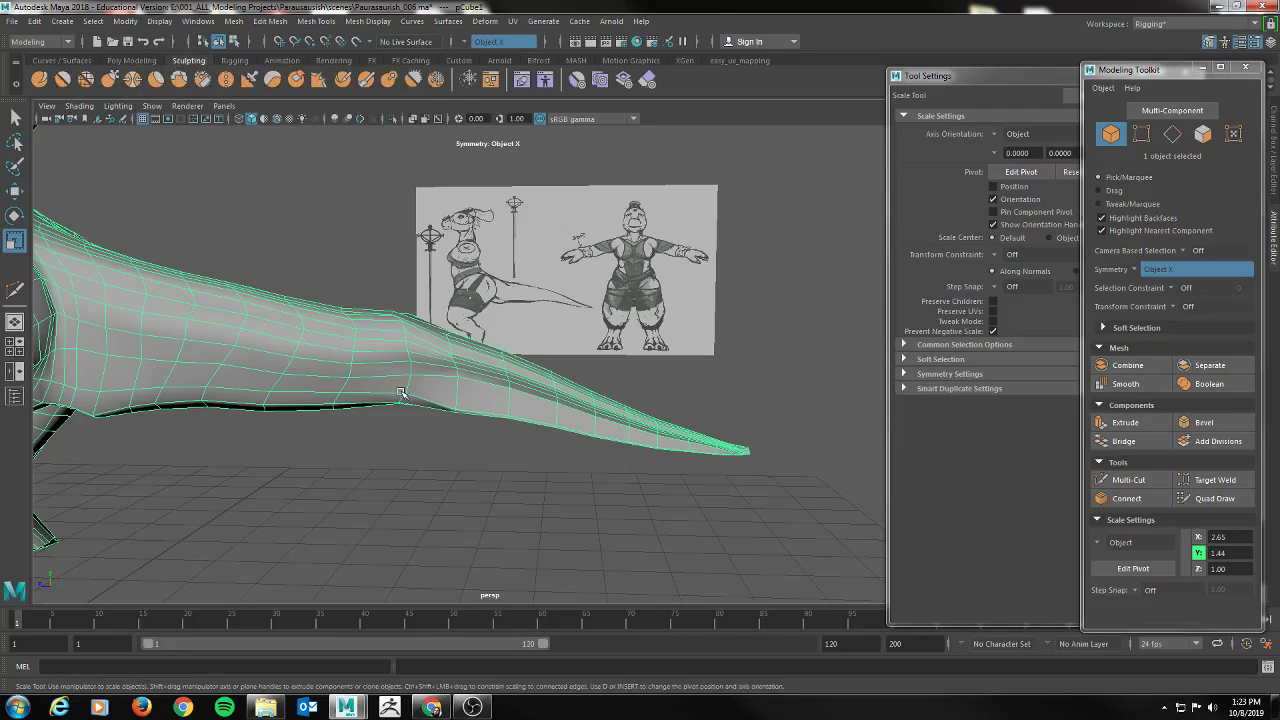
{"action": "left_click", "coordinate": [85, 80]}
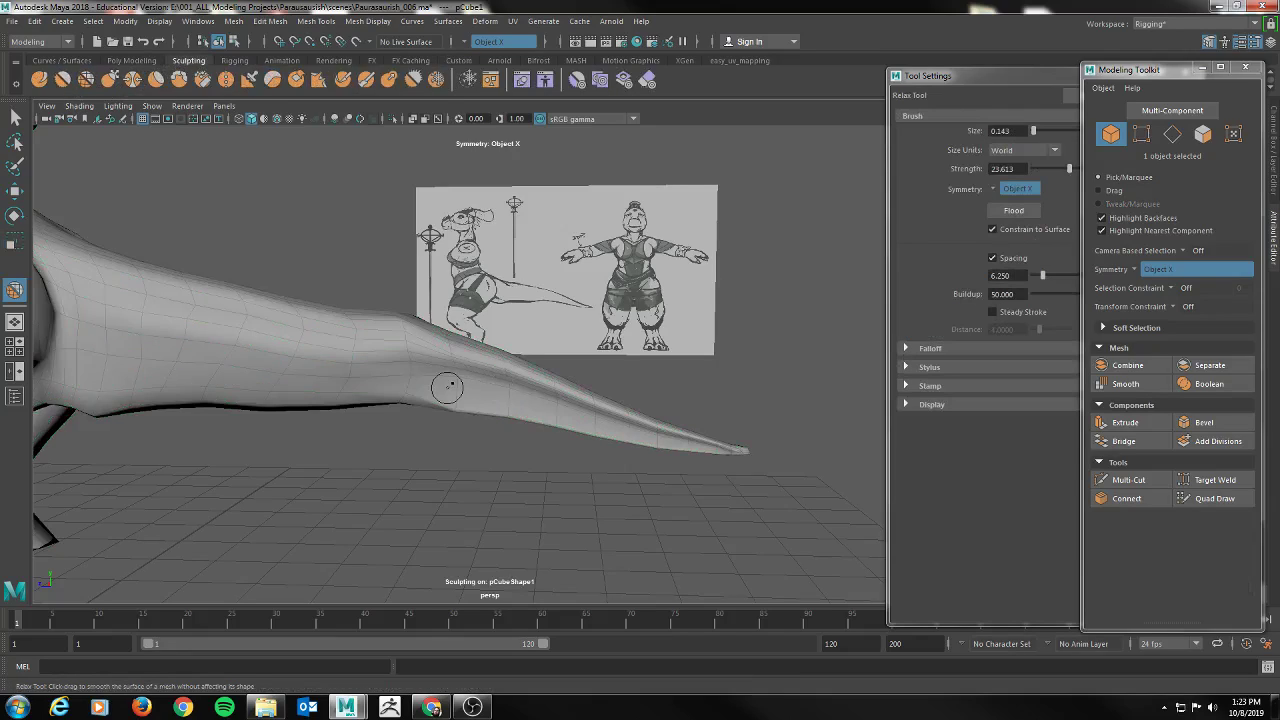
{"action": "key", "text": "b"}
{"action": "mouse_move", "coordinate": [489, 384]}
{"action": "left_mouse_down"}
{"action": "mouse_move", "coordinate": [516, 392]}
{"action": "mouse_move", "coordinate": [451, 389]}
{"action": "mouse_move", "coordinate": [651, 451]}
{"action": "mouse_move", "coordinate": [725, 452]}
{"action": "mouse_move", "coordinate": [702, 448]}
{"action": "left_mouse_up"}
{"action": "key", "text": "ctrl+z"}
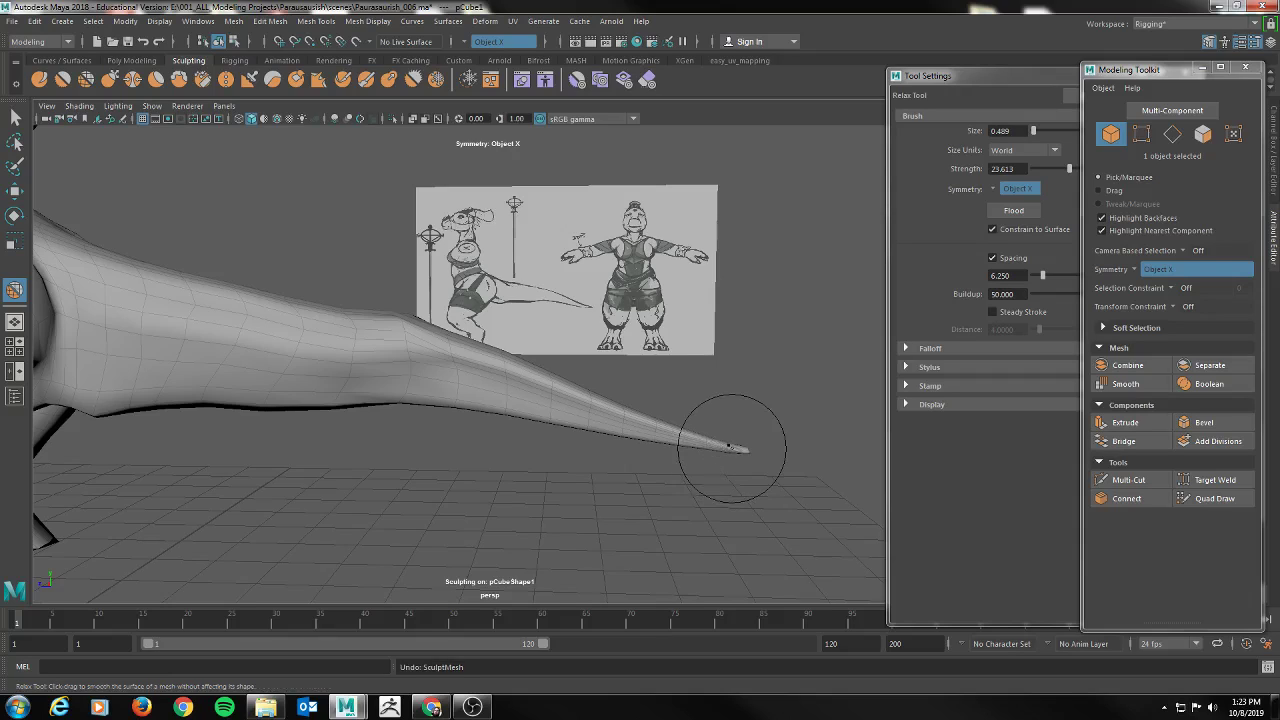
Smooth the tail's surface between its base and tip from several sides with the Relax tool at brush size 0.489
{"action": "mouse_move", "coordinate": [730, 448]}
{"action": "left_mouse_down", "text": "alt"}
{"action": "mouse_move", "coordinate": [543, 509]}
{"action": "mouse_move", "coordinate": [464, 488]}
{"action": "mouse_move", "coordinate": [597, 486]}
{"action": "mouse_move", "coordinate": [620, 468]}
{"action": "mouse_move", "coordinate": [523, 429]}
{"action": "mouse_move", "coordinate": [528, 363]}
{"action": "mouse_move", "coordinate": [497, 383]}
{"action": "left_mouse_up", "text": "alt"}
{"action": "mouse_move", "coordinate": [569, 360]}
{"action": "left_mouse_down", "text": "shift"}
{"action": "mouse_move", "coordinate": [473, 395]}
{"action": "mouse_move", "coordinate": [566, 329]}
{"action": "mouse_move", "coordinate": [530, 349]}
{"action": "mouse_move", "coordinate": [556, 345]}
{"action": "left_mouse_up", "text": "shift"}
{"action": "mouse_move", "coordinate": [472, 373]}
{"action": "left_mouse_down"}
{"action": "mouse_move", "coordinate": [528, 357]}
{"action": "mouse_move", "coordinate": [500, 370]}
{"action": "left_mouse_up"}
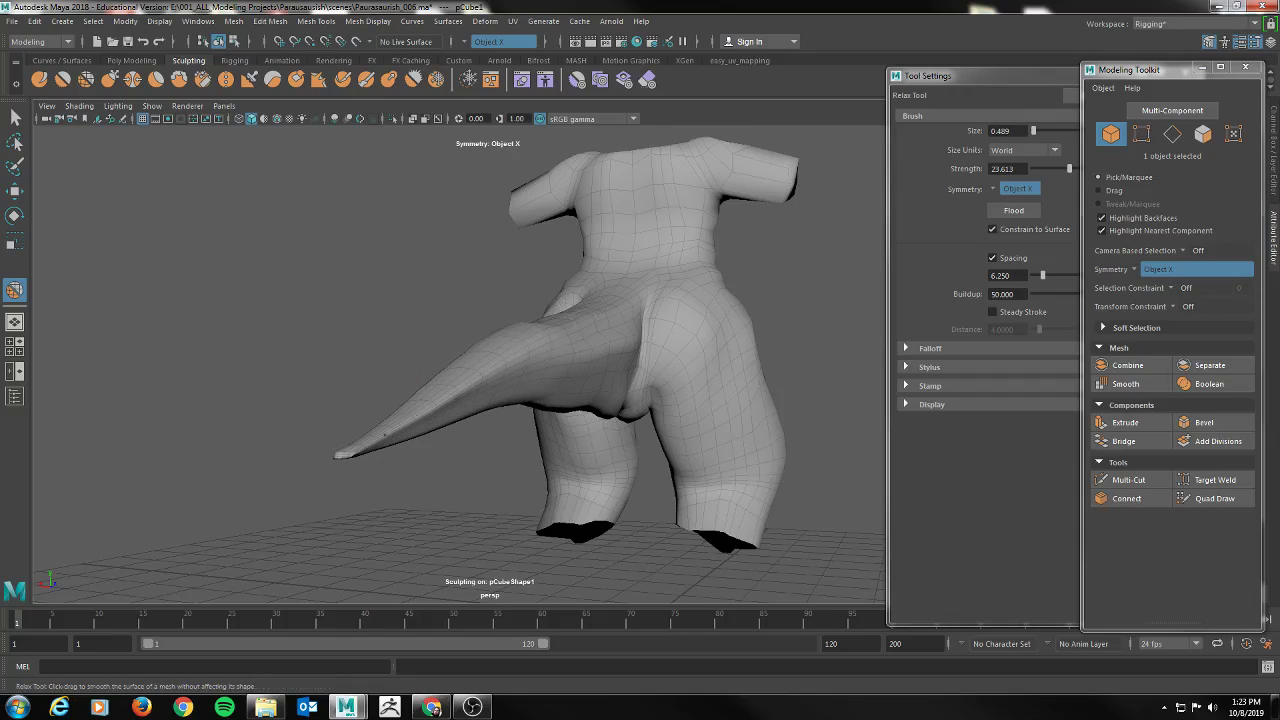
{"action": "mouse_move", "coordinate": [349, 453]}
{"action": "left_mouse_down"}
{"action": "mouse_move", "coordinate": [388, 438]}
{"action": "mouse_move", "coordinate": [363, 449]}
{"action": "left_mouse_up"}
{"action": "left_click_drag", "start_coordinate": [411, 466], "coordinate": [610, 486], "text": "alt"}
{"action": "left_click_drag", "start_coordinate": [359, 337], "coordinate": [386, 329], "text": "alt"}
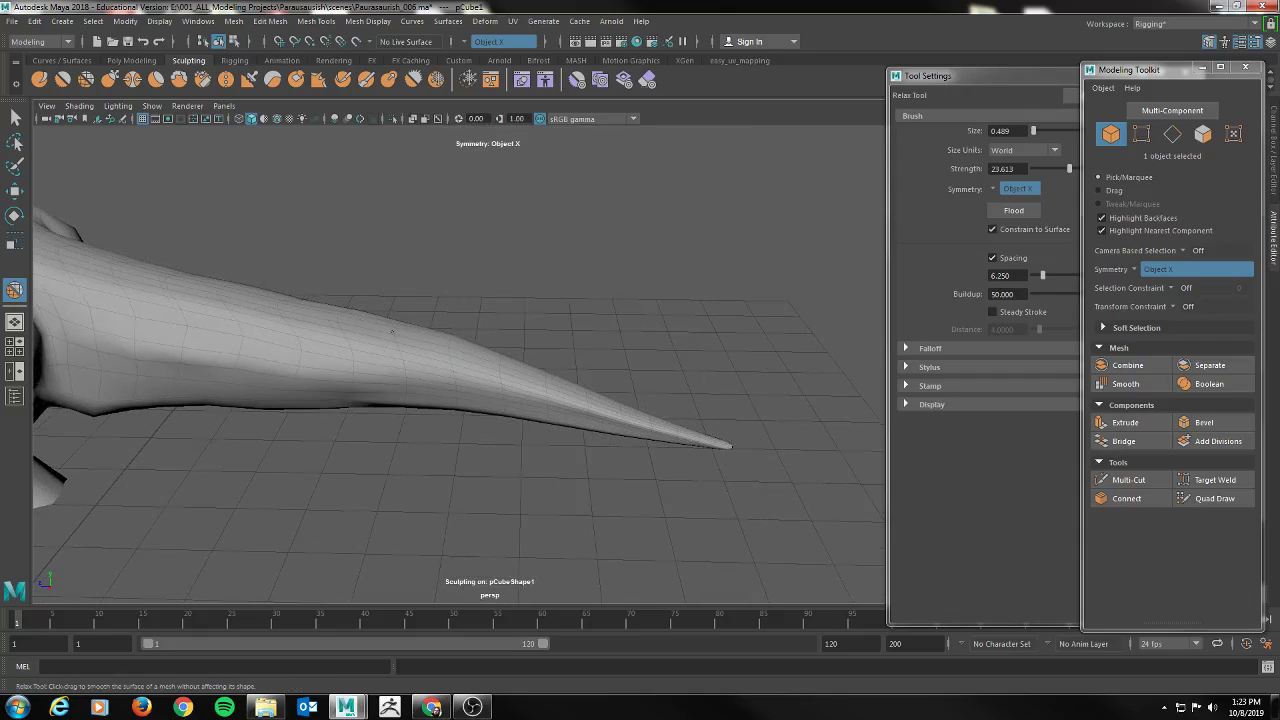
{"action": "mouse_move", "coordinate": [448, 313]}
{"action": "left_mouse_down", "text": "alt"}
{"action": "mouse_move", "coordinate": [429, 294]}
{"action": "mouse_move", "coordinate": [449, 271]}
{"action": "mouse_move", "coordinate": [508, 250]}
{"action": "mouse_move", "coordinate": [390, 350]}
{"action": "left_mouse_up", "text": "alt"}
{"action": "left_click_drag", "start_coordinate": [496, 265], "coordinate": [476, 295], "text": "alt"}
{"action": "left_click_drag", "start_coordinate": [563, 322], "coordinate": [565, 317]}
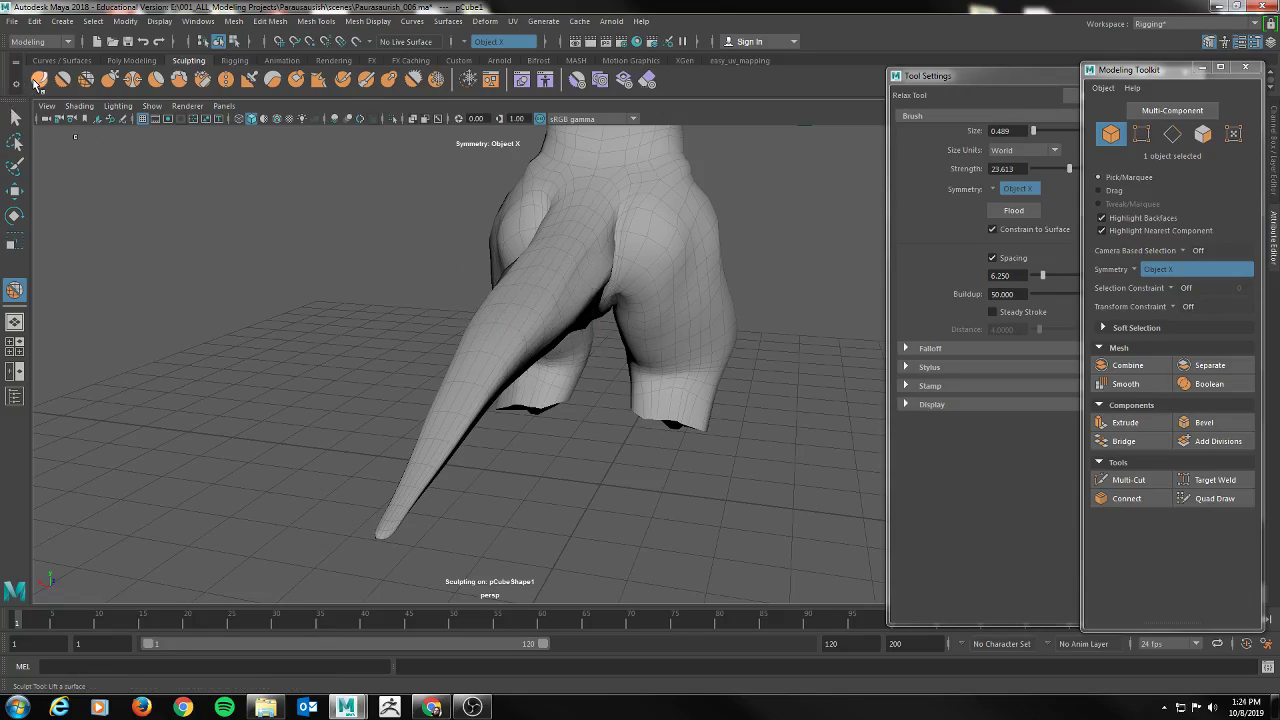
Sculpt the side of the tail with the Sculpt tool at brush size 0.121 and smooth the worked area
{"action": "left_click", "coordinate": [39, 79]}
{"action": "mouse_move", "coordinate": [580, 362]}
{"action": "left_mouse_down", "text": "alt"}
{"action": "mouse_move", "coordinate": [523, 355]}
{"action": "mouse_move", "coordinate": [558, 353]}
{"action": "left_mouse_up", "text": "alt"}
{"action": "key", "text": "b"}
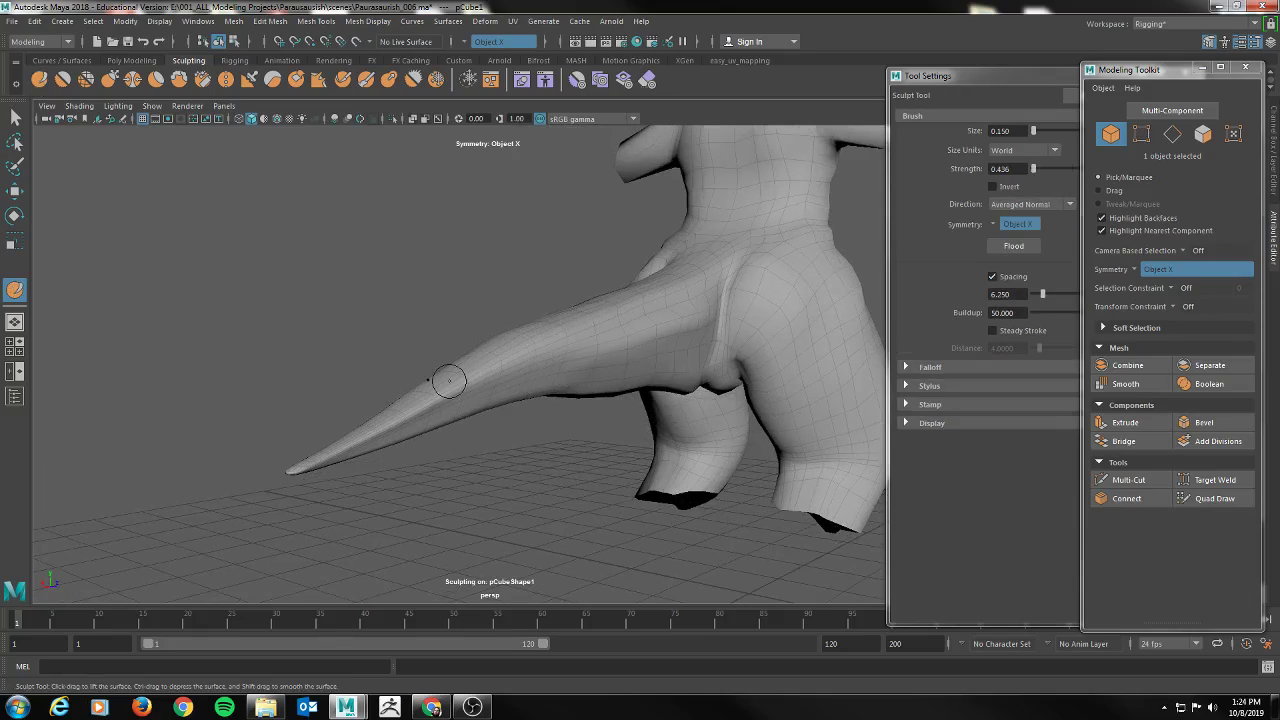
{"action": "mouse_move", "coordinate": [431, 411]}
{"action": "left_mouse_down"}
{"action": "mouse_move", "coordinate": [428, 400]}
{"action": "mouse_move", "coordinate": [415, 416]}
{"action": "left_mouse_up"}
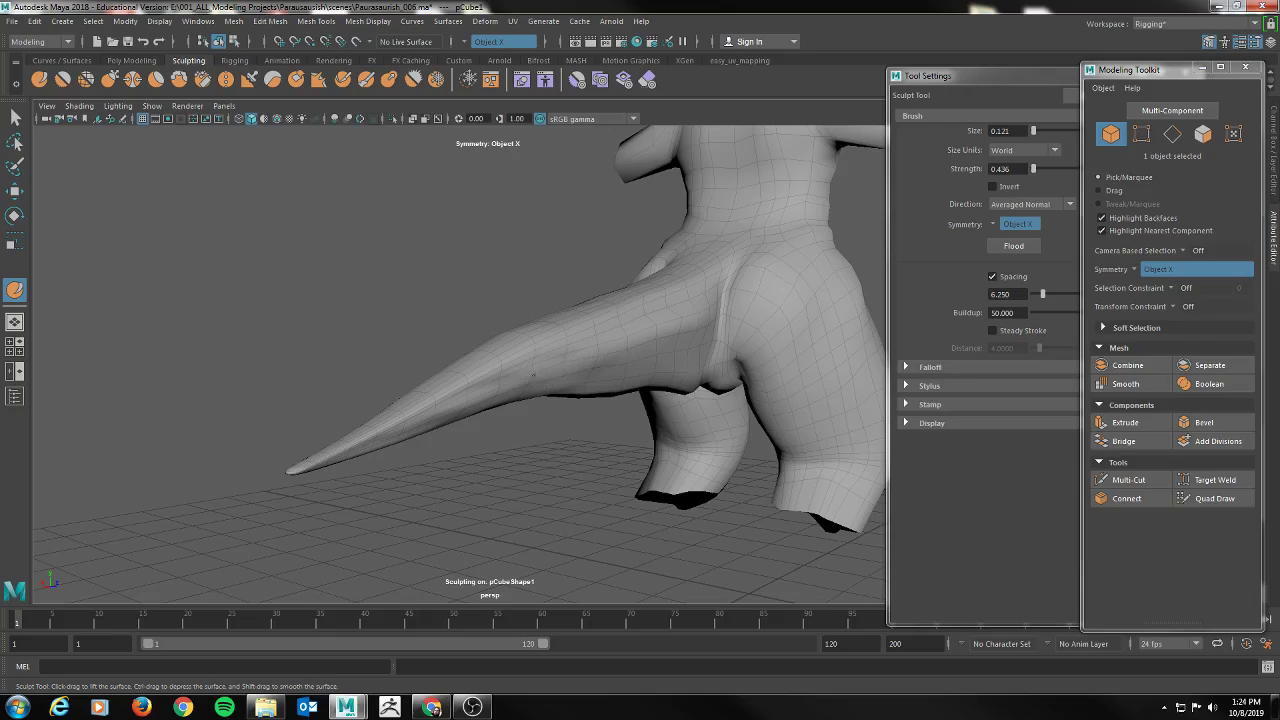
{"action": "mouse_move", "coordinate": [495, 379]}
{"action": "left_mouse_down", "text": "alt"}
{"action": "mouse_move", "coordinate": [560, 309]}
{"action": "mouse_move", "coordinate": [531, 371]}
{"action": "mouse_move", "coordinate": [484, 380]}
{"action": "left_mouse_up", "text": "alt"}
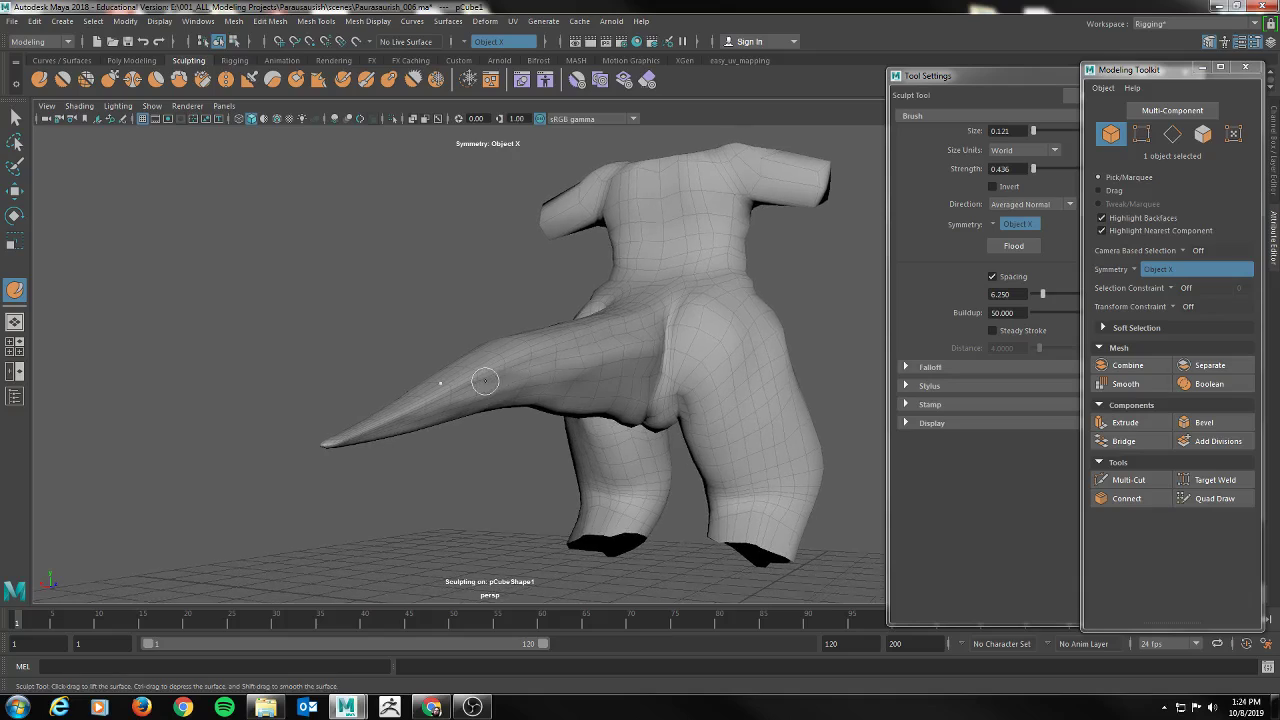
{"action": "left_click_drag", "start_coordinate": [601, 361], "coordinate": [548, 372], "text": "alt"}
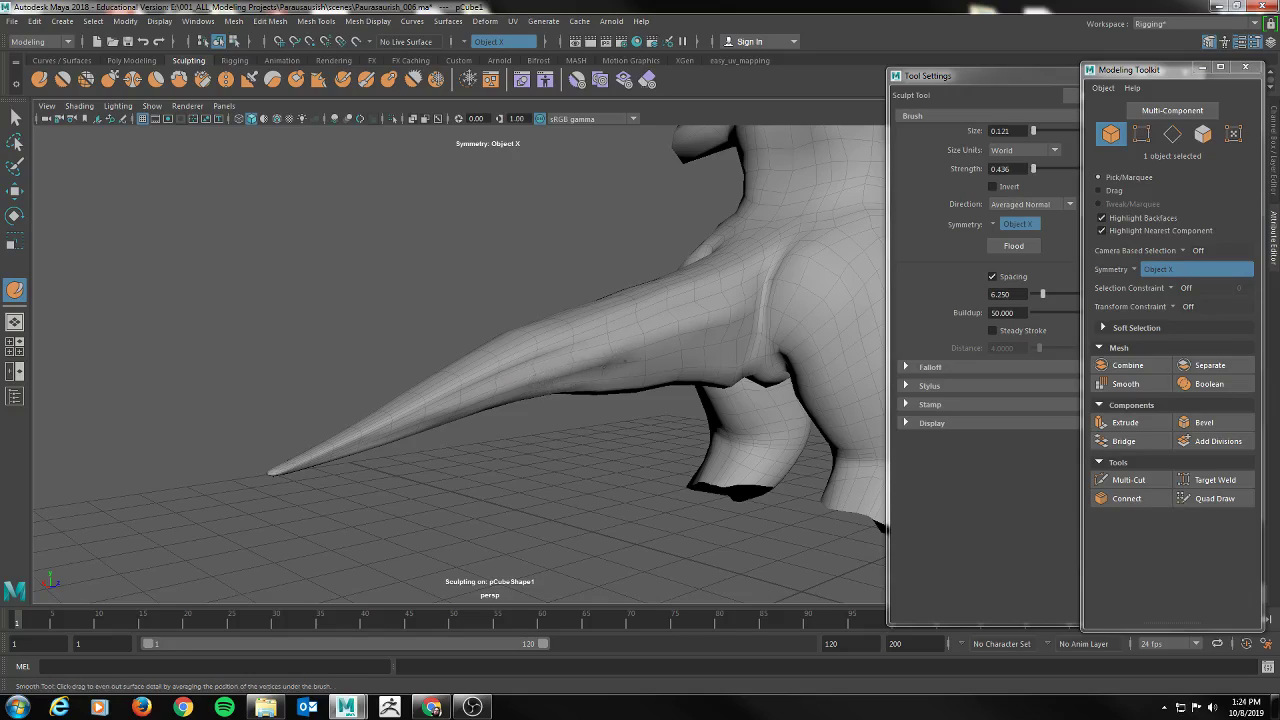
{"action": "left_click_drag", "start_coordinate": [559, 340], "coordinate": [634, 313], "text": "alt"}
{"action": "left_click_drag", "start_coordinate": [557, 353], "coordinate": [563, 364], "text": "shift"}
{"action": "left_click_drag", "start_coordinate": [800, 330], "coordinate": [644, 342], "text": "alt"}
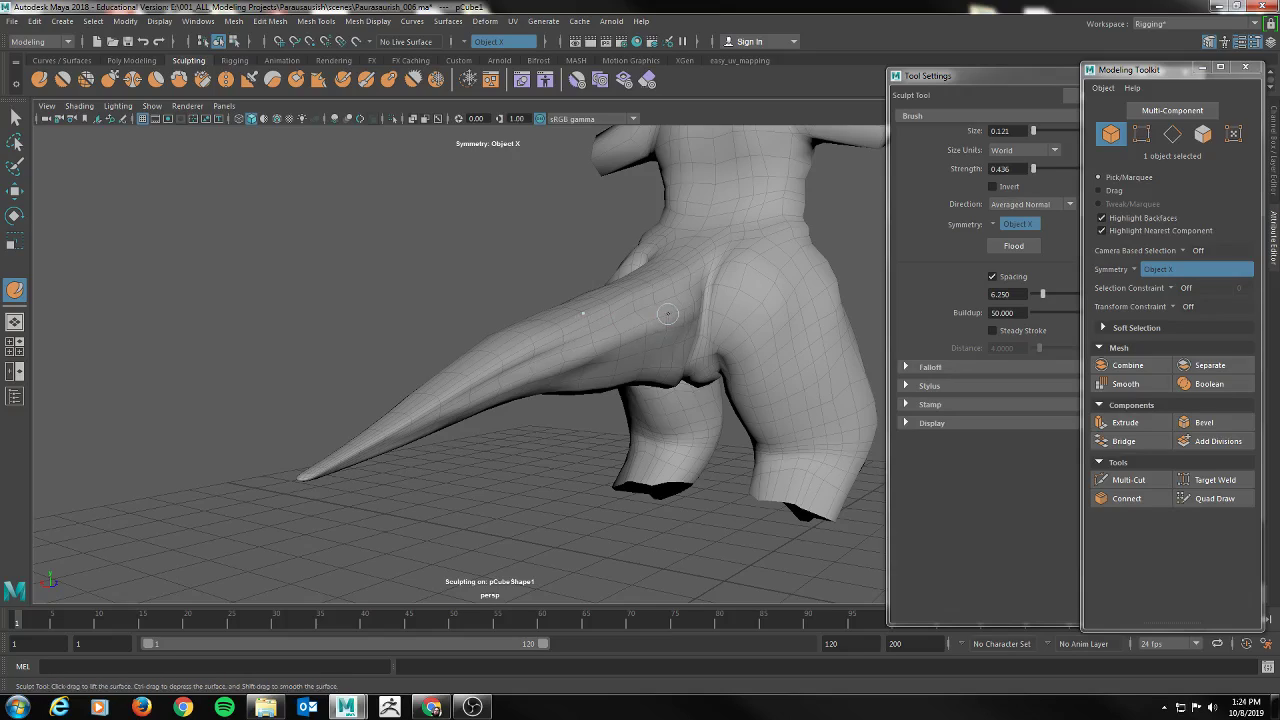
Enlarge the Sculpt tool's brush to 0.367 and even out the tail's sides and underside
{"action": "left_click_drag", "start_coordinate": [457, 283], "coordinate": [512, 272], "text": "alt"}
{"action": "left_click_drag", "start_coordinate": [586, 320], "coordinate": [714, 331], "text": "alt"}
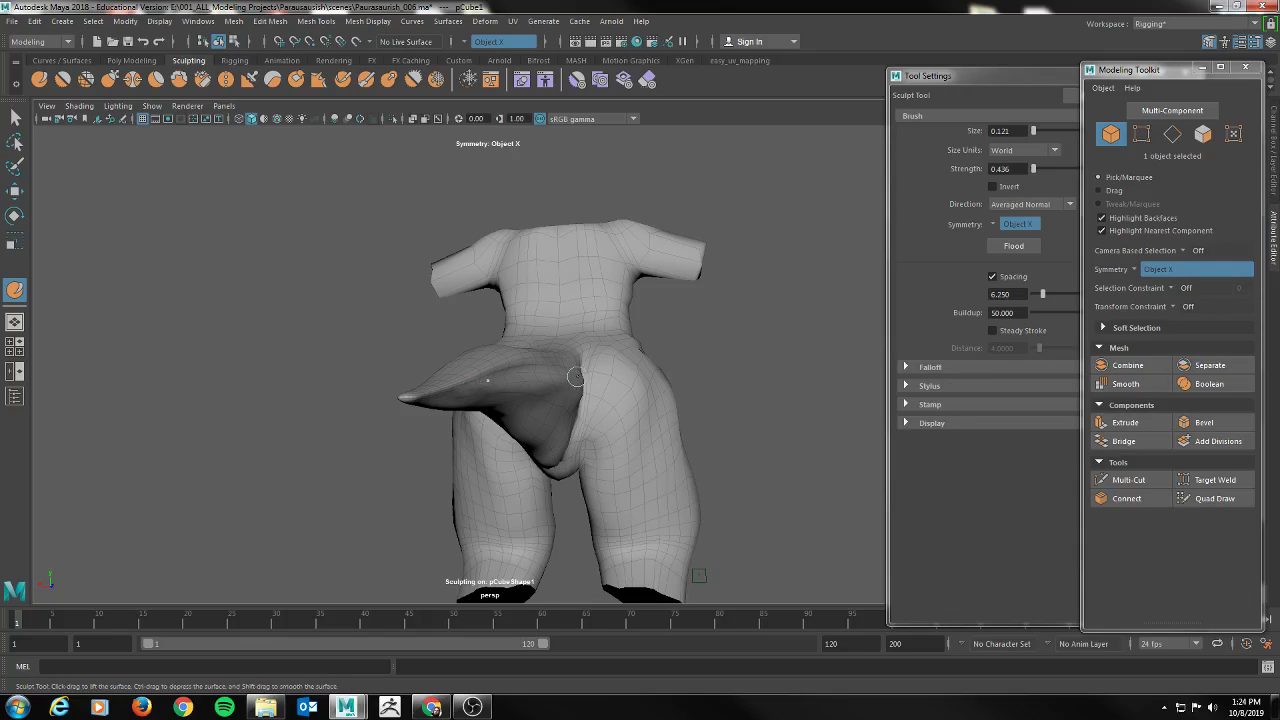
{"action": "left_click_drag", "start_coordinate": [433, 313], "coordinate": [166, 352], "text": "alt"}
{"action": "left_click_drag", "start_coordinate": [444, 348], "coordinate": [545, 349], "text": "alt"}
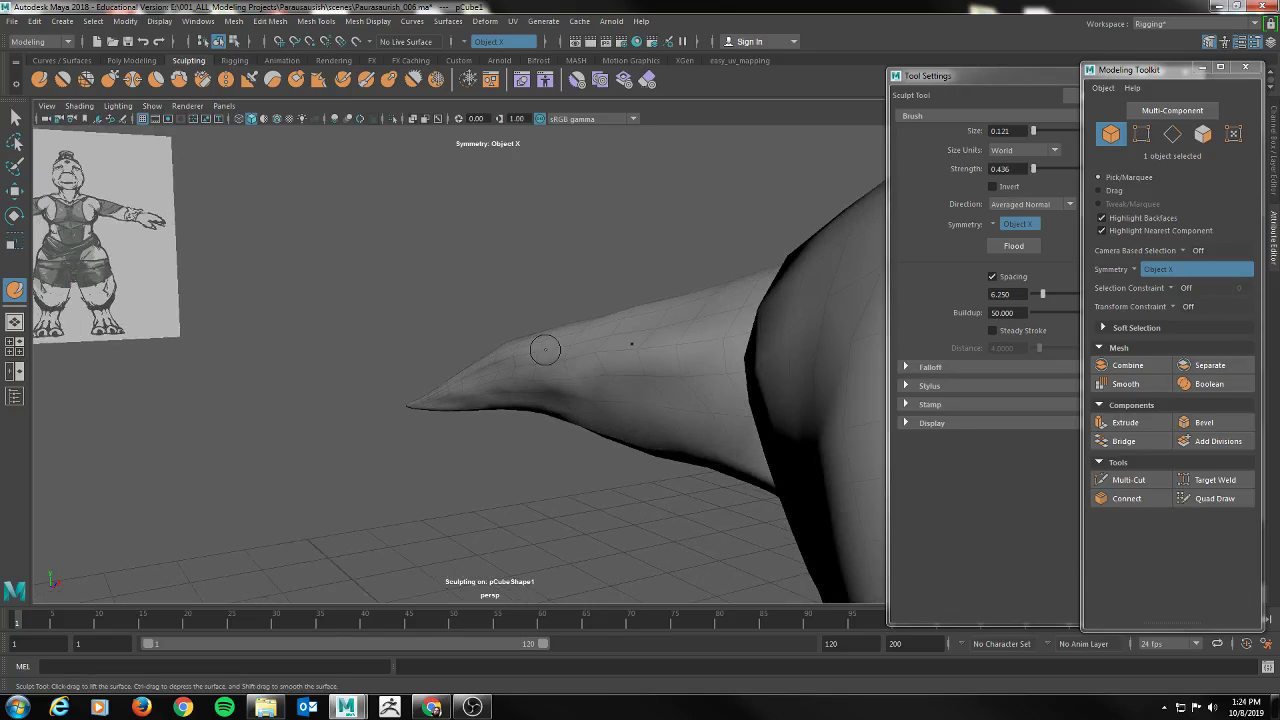
{"action": "key", "text": "shift"}
{"action": "key", "text": "b"}
{"action": "mouse_move", "coordinate": [572, 392]}
{"action": "left_mouse_down"}
{"action": "mouse_move", "coordinate": [557, 388]}
{"action": "mouse_move", "coordinate": [549, 303]}
{"action": "mouse_move", "coordinate": [586, 289]}
{"action": "mouse_move", "coordinate": [583, 269]}
{"action": "mouse_move", "coordinate": [517, 264]}
{"action": "mouse_move", "coordinate": [545, 272]}
{"action": "left_mouse_up"}
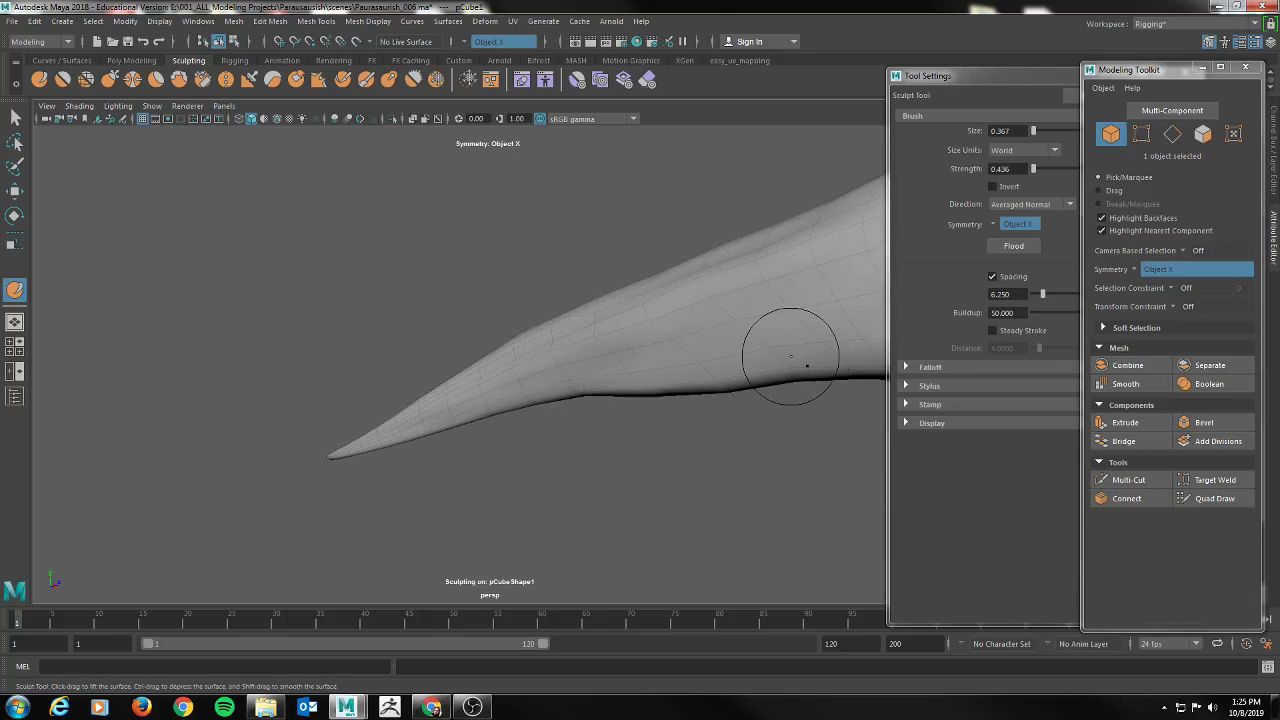
{"action": "mouse_move", "coordinate": [519, 403]}
{"action": "left_mouse_down", "text": "alt"}
{"action": "mouse_move", "coordinate": [583, 437]}
{"action": "mouse_move", "coordinate": [723, 429]}
{"action": "mouse_move", "coordinate": [800, 443]}
{"action": "mouse_move", "coordinate": [705, 452]}
{"action": "mouse_move", "coordinate": [674, 474]}
{"action": "mouse_move", "coordinate": [640, 450]}
{"action": "left_mouse_up", "text": "alt"}
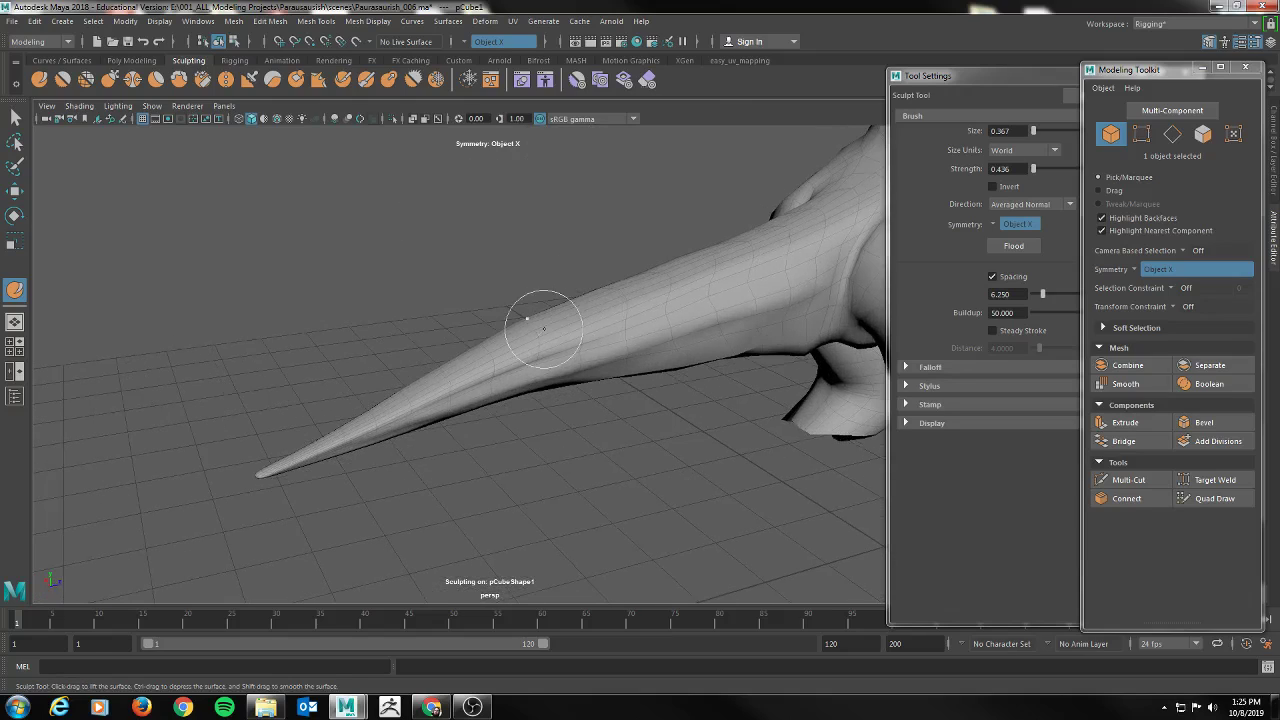
Examine the tail's shape against the reference drawings in the four-view layout, the side view and the perspective view
{"action": "right_click_drag", "start_coordinate": [534, 326], "coordinate": [489, 208], "text": "shift"}
{"action": "left_click_drag", "start_coordinate": [490, 236], "coordinate": [340, 335], "text": "alt"}
{"action": "key", "text": "space"}
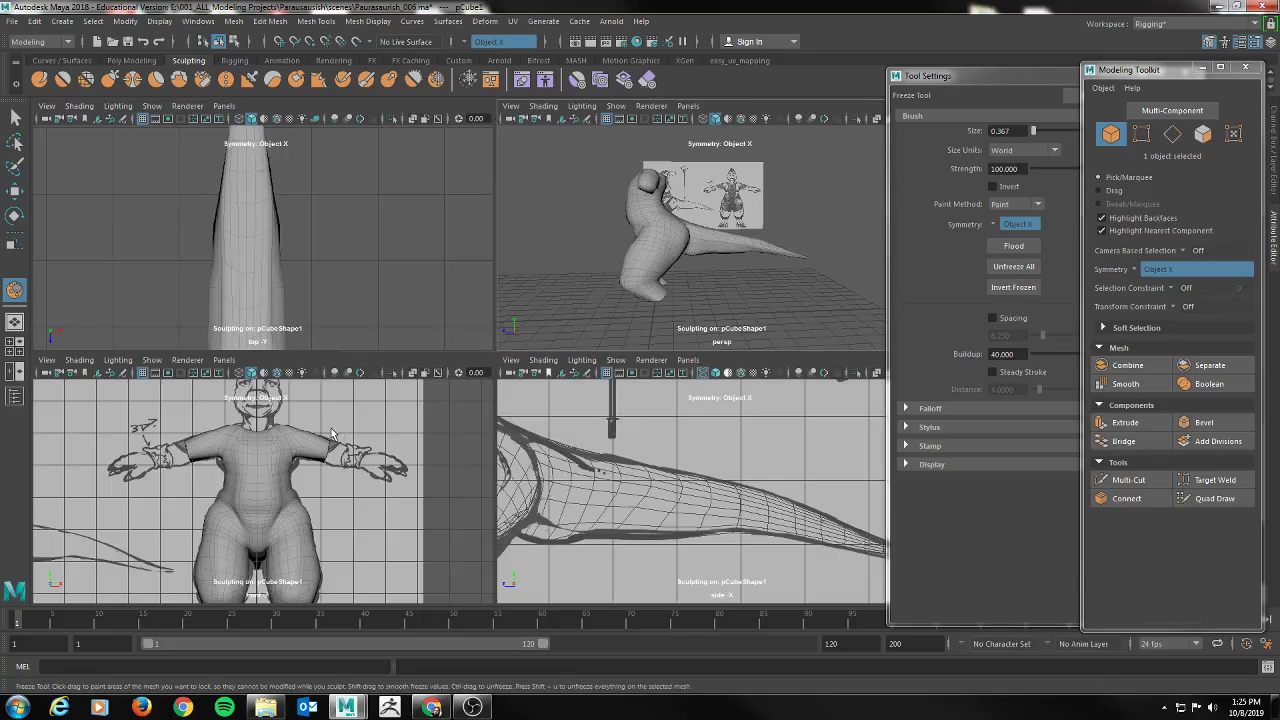
{"action": "key", "text": "space"}
{"action": "scroll", "coordinate": [410, 358], "scroll_direction": "down", "scroll_amount": 6}
{"action": "scroll", "coordinate": [410, 358], "scroll_direction": "up", "scroll_amount": 2}
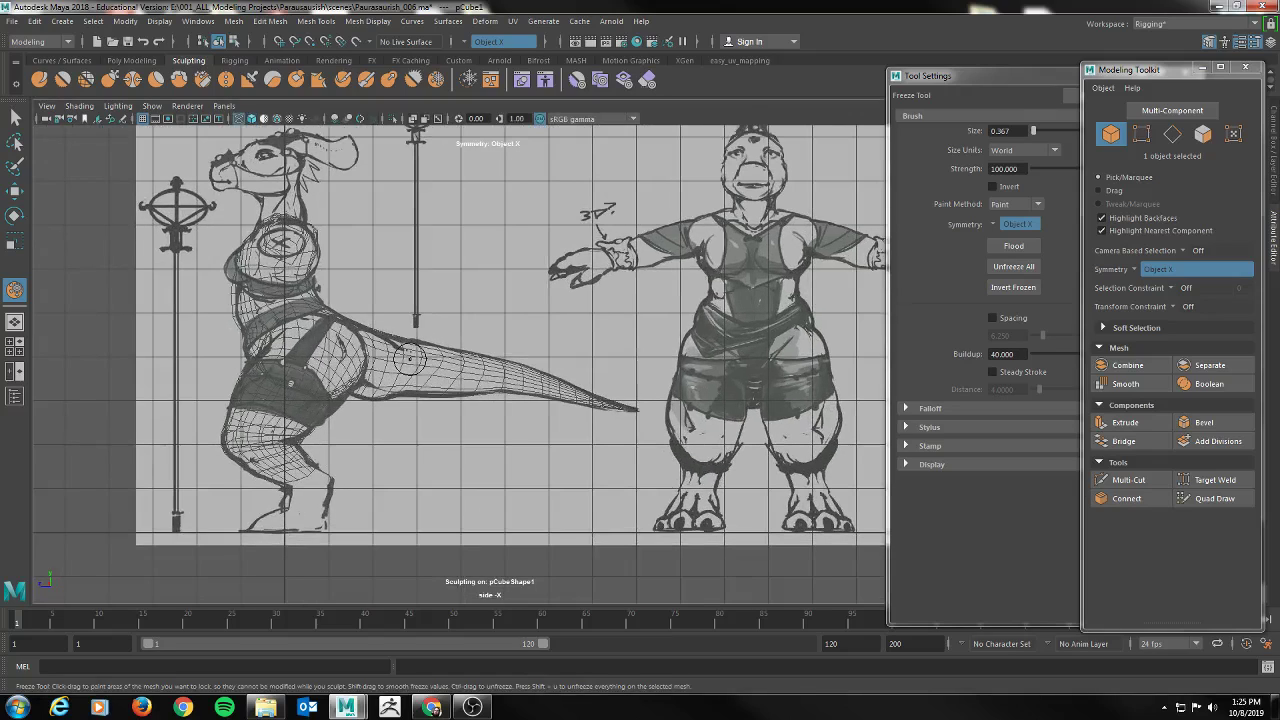
{"action": "key", "text": "space"}
{"action": "left_click_drag", "start_coordinate": [790, 300], "coordinate": [746, 295], "text": "alt"}
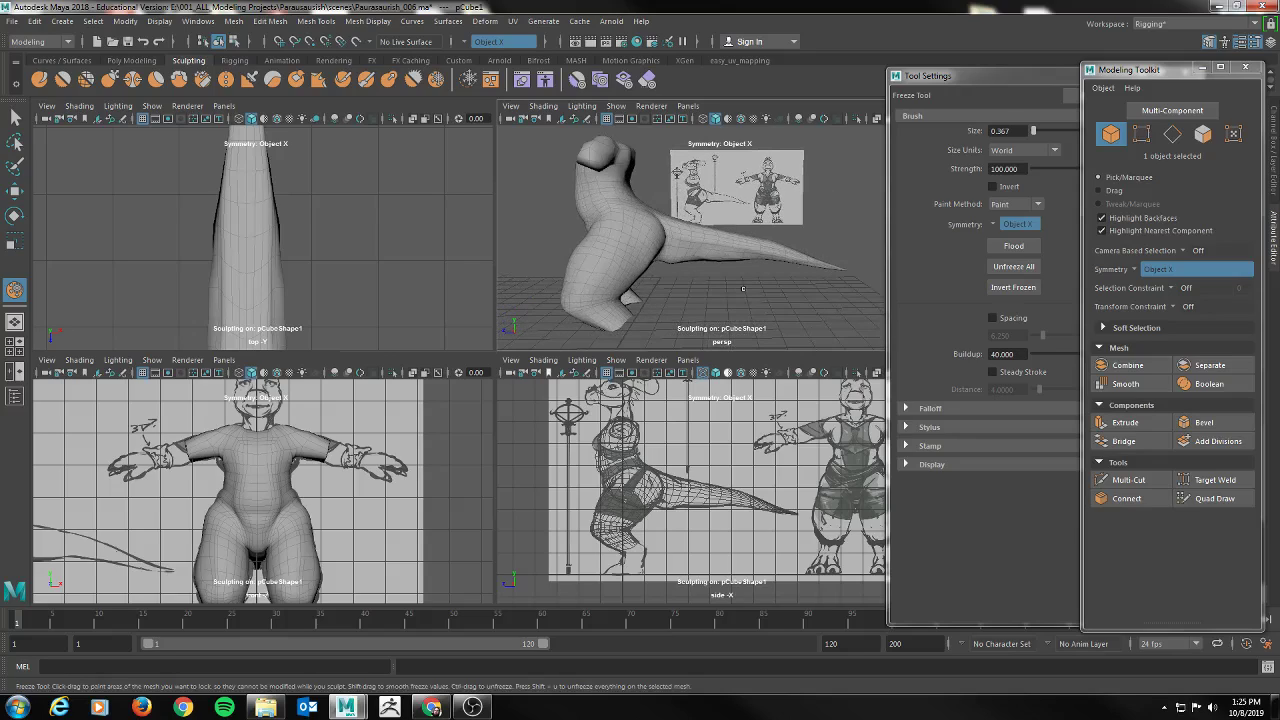
{"action": "key", "text": "space"}
{"action": "left_click_drag", "start_coordinate": [620, 305], "coordinate": [652, 291], "text": "alt"}
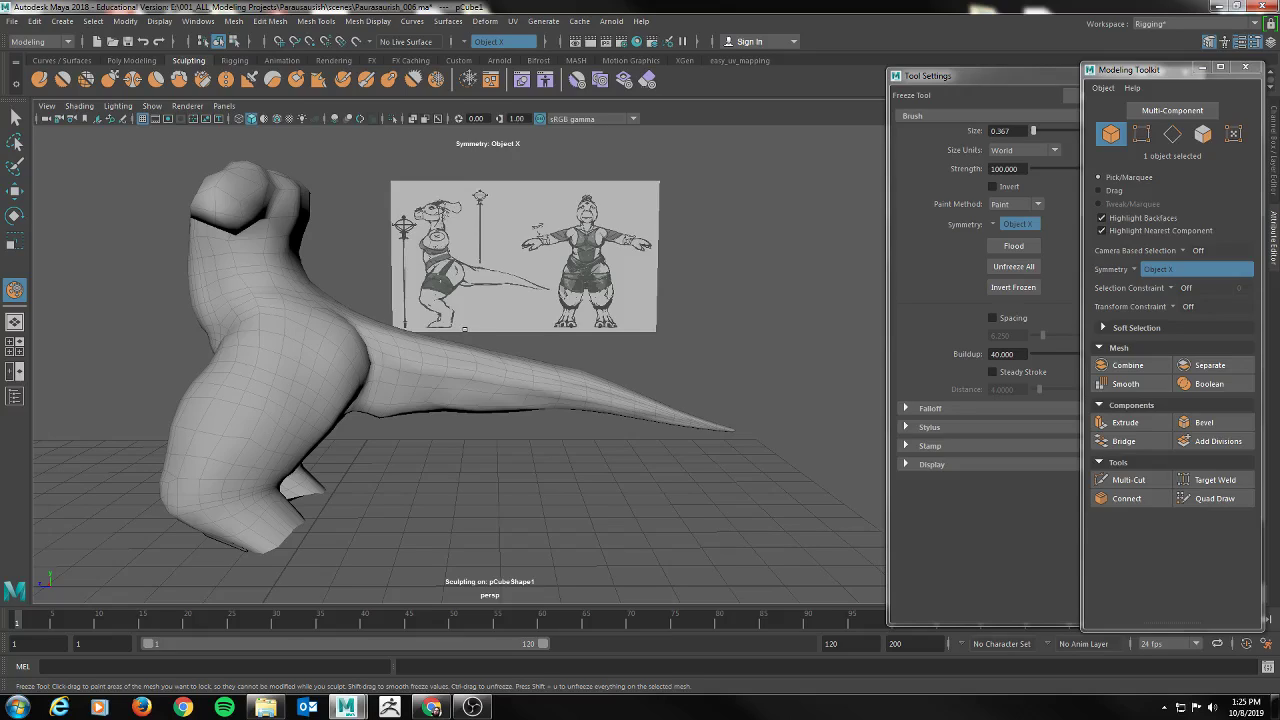
In the side view, pull the tail tip outward along the drawn tail with the Grab tool at brush size 0.367
{"action": "key", "text": "space"}
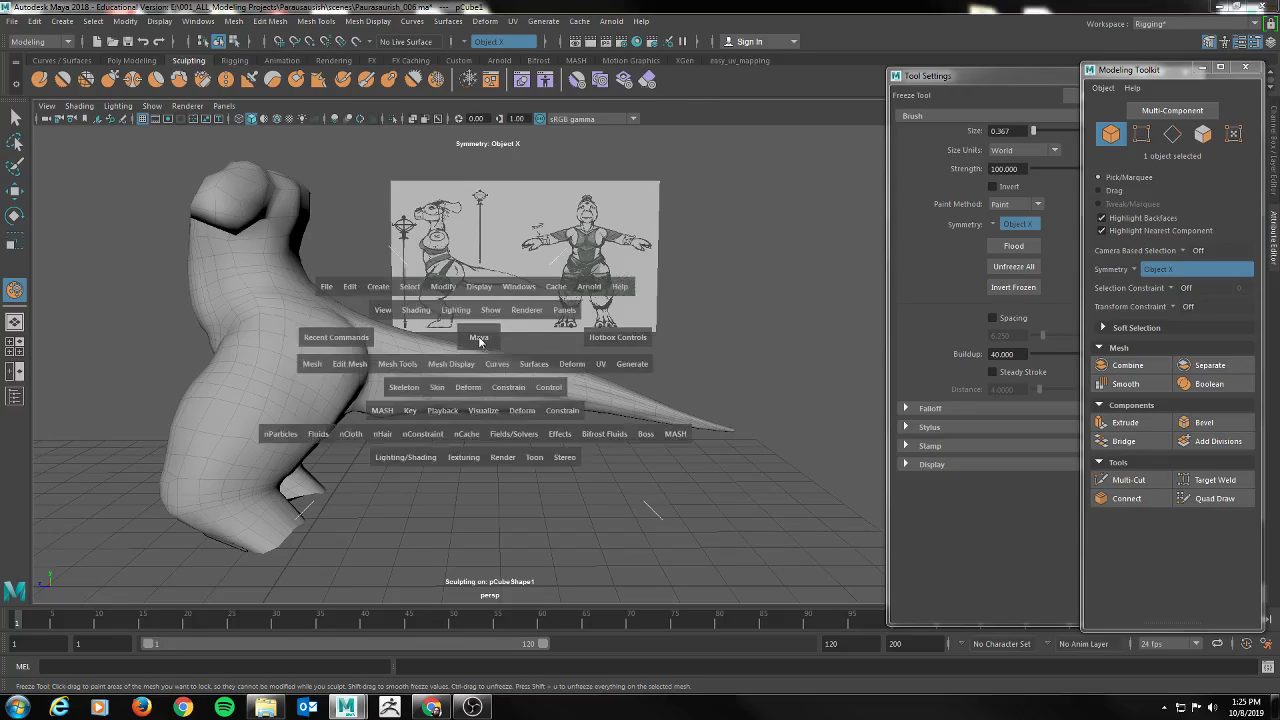
{"action": "key", "text": "space"}
{"action": "right_click_drag", "start_coordinate": [449, 405], "coordinate": [777, 462], "text": "alt"}
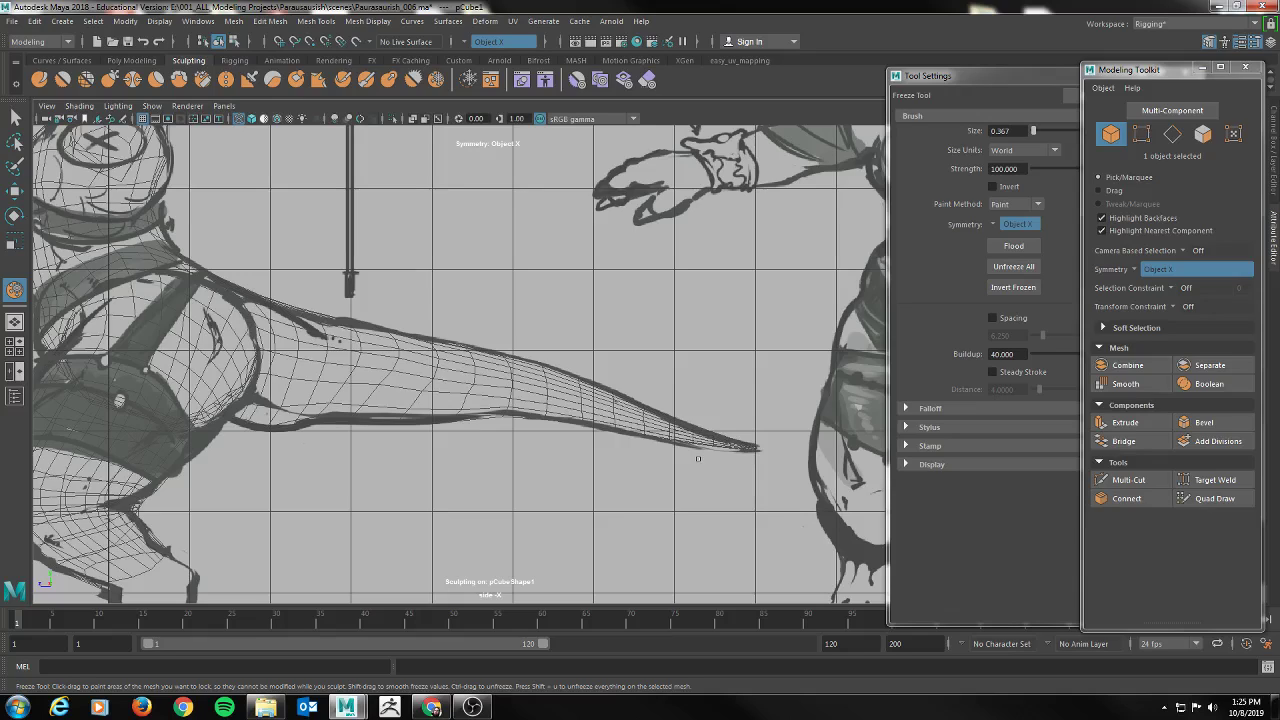
{"action": "scroll", "coordinate": [696, 458], "scroll_direction": "up", "scroll_amount": 3}
{"action": "mouse_move", "coordinate": [709, 487]}
{"action": "middle_mouse_down", "text": "alt"}
{"action": "mouse_move", "coordinate": [523, 400]}
{"action": "mouse_move", "coordinate": [475, 392]}
{"action": "middle_mouse_up", "text": "alt"}
{"action": "scroll", "coordinate": [475, 392], "scroll_direction": "up", "scroll_amount": 2}
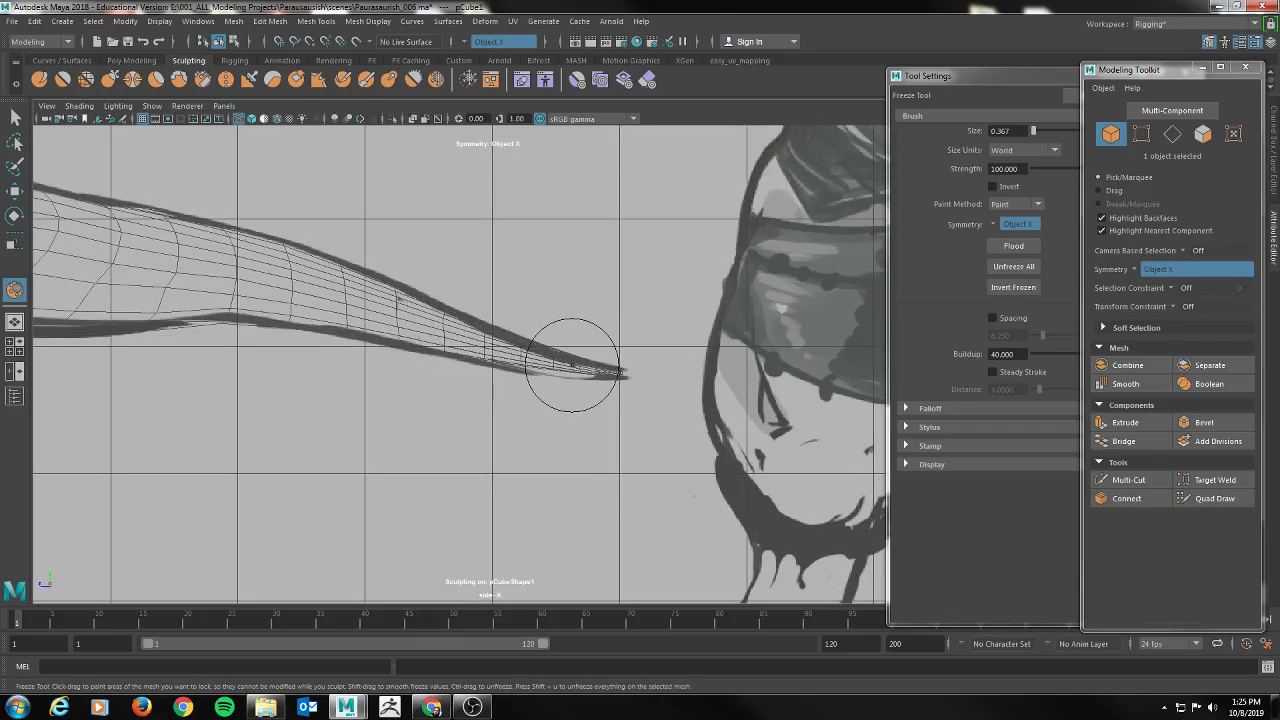
{"action": "left_click", "coordinate": [113, 80]}
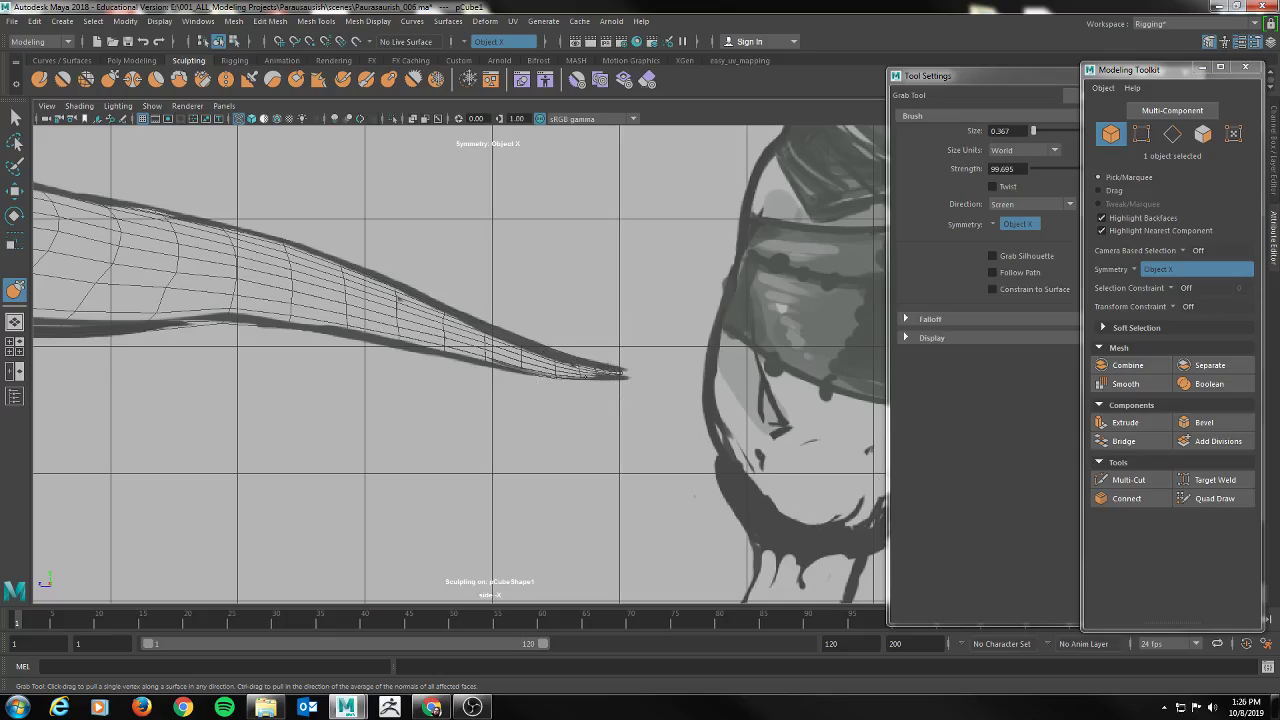
{"action": "left_click_drag", "start_coordinate": [606, 374], "coordinate": [618, 374]}
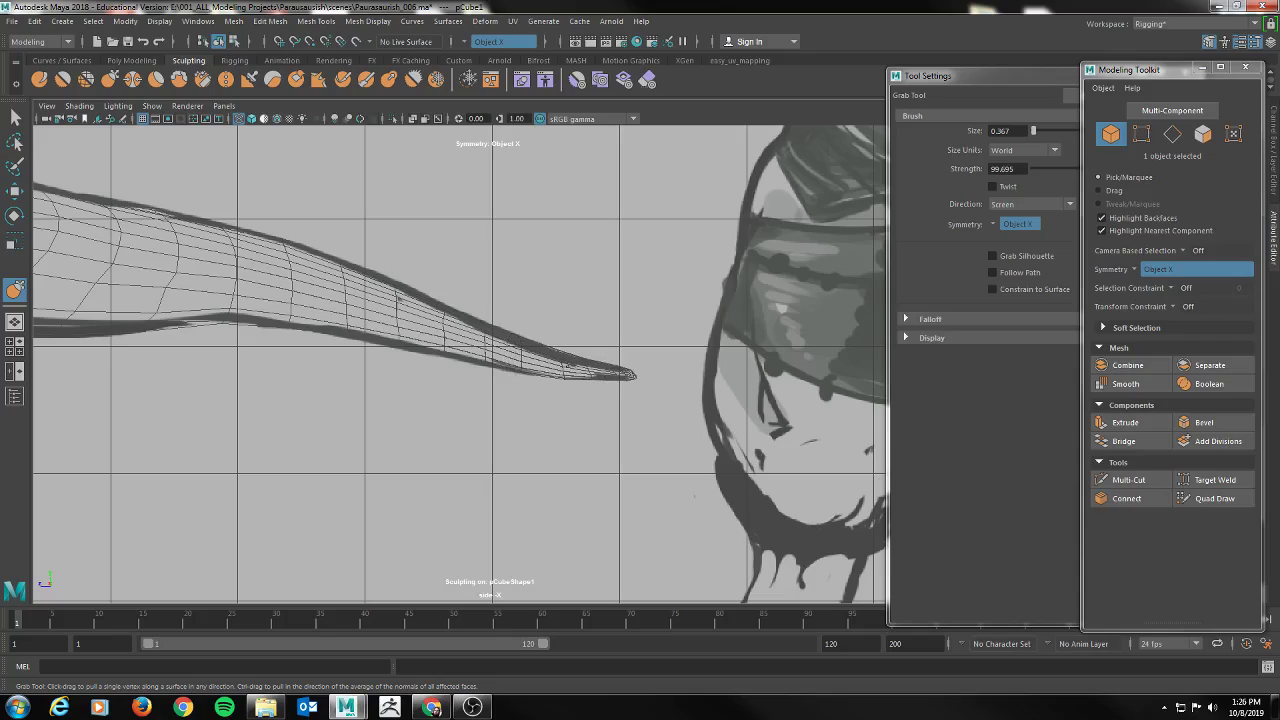
{"action": "left_click_drag", "start_coordinate": [620, 371], "coordinate": [631, 374]}
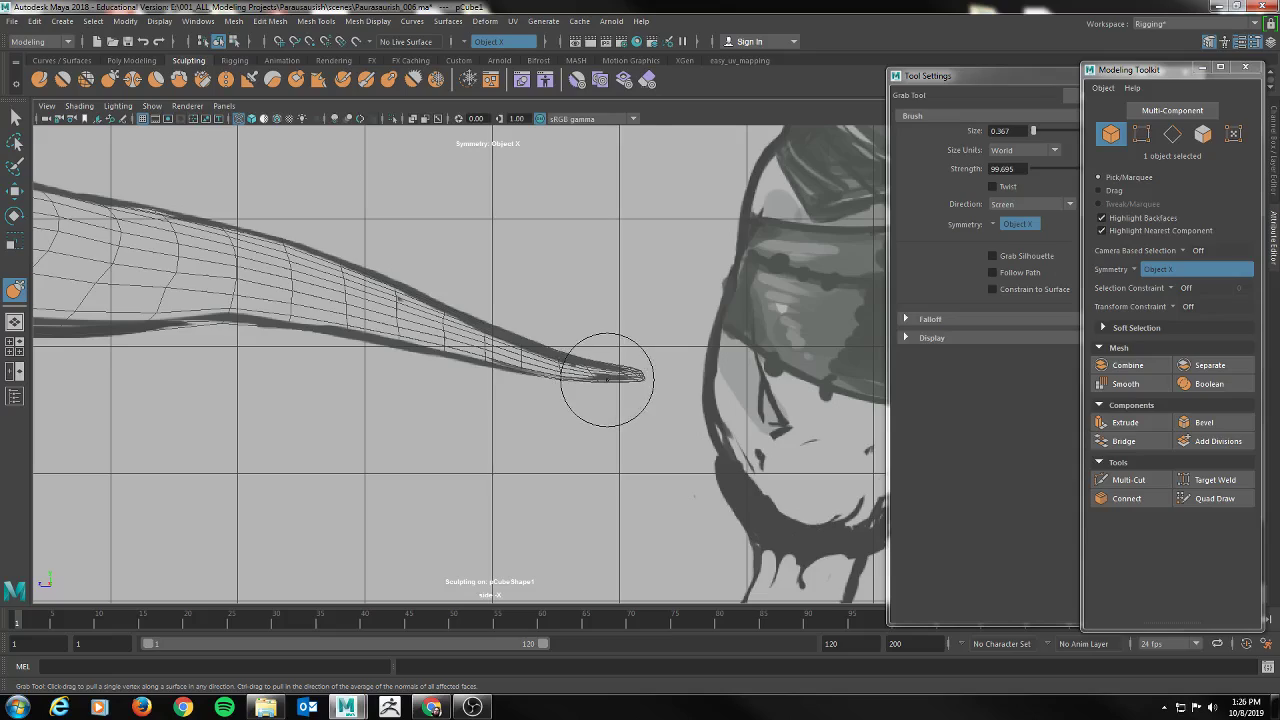
Save the scene and return to the perspective view of the character's body
{"action": "key", "text": "space"}
{"action": "left_click", "coordinate": [178, 352]}
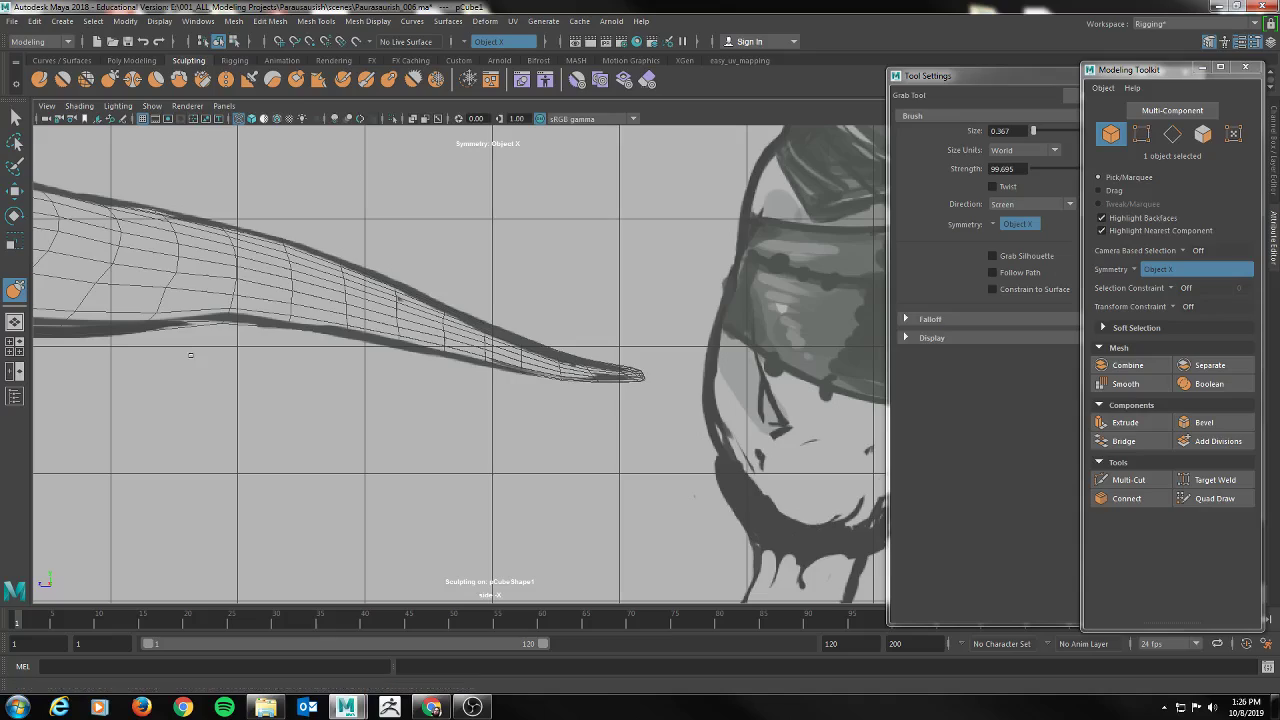
{"action": "left_click_drag", "start_coordinate": [192, 361], "coordinate": [257, 373], "text": "alt"}
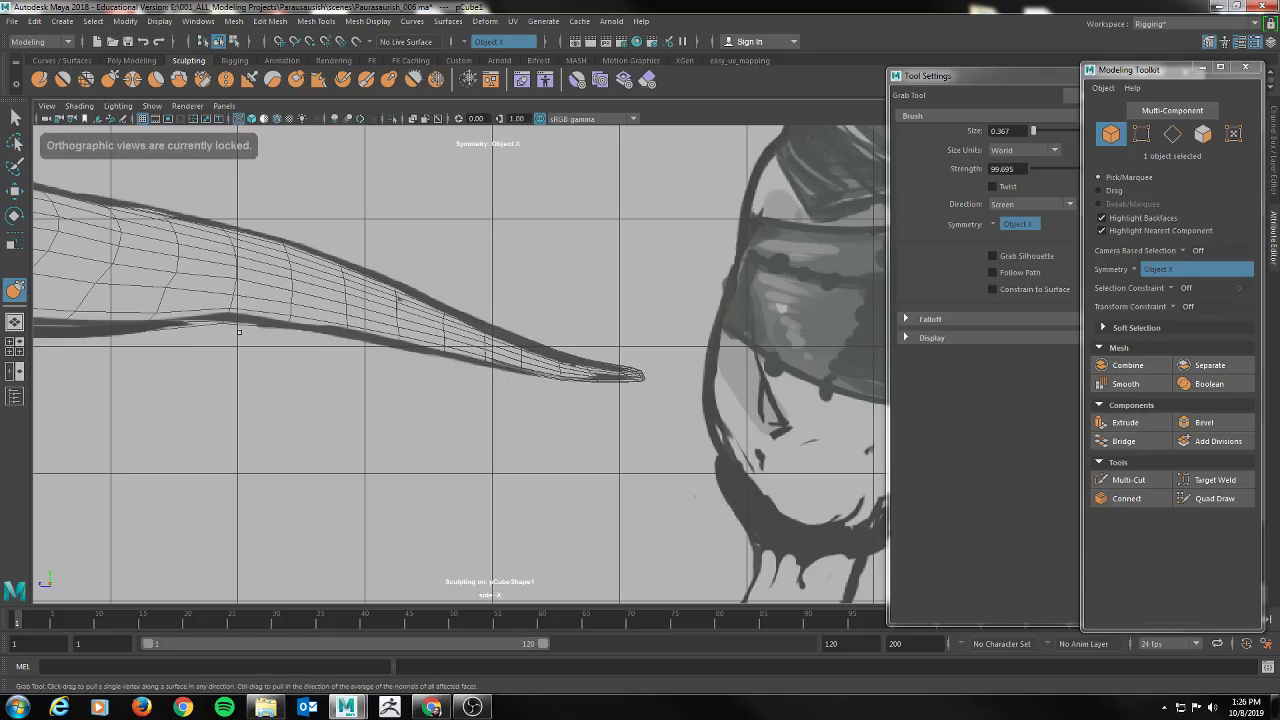
{"action": "scroll", "coordinate": [280, 352], "scroll_direction": "down", "scroll_amount": 5}
{"action": "key", "text": "ctrl+s"}
{"action": "middle_click_drag", "start_coordinate": [508, 360], "coordinate": [530, 362], "text": "alt"}
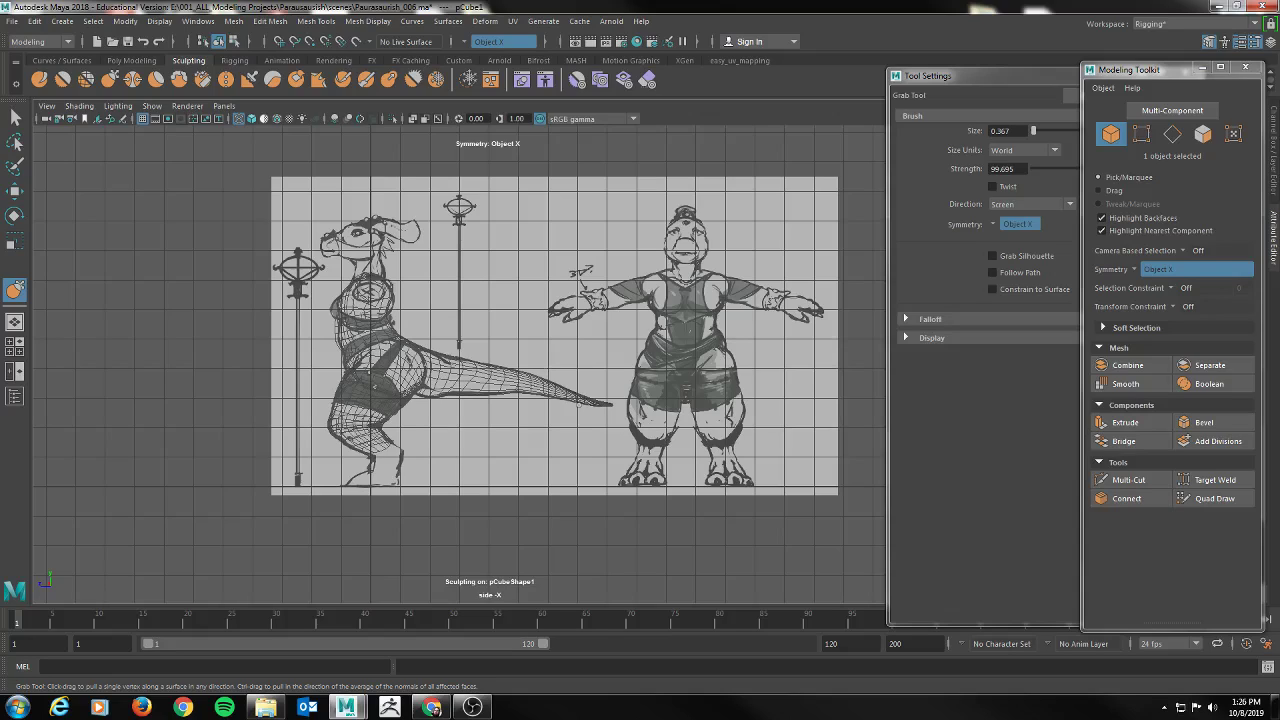
{"action": "key", "text": "space"}
{"action": "key", "text": "space"}
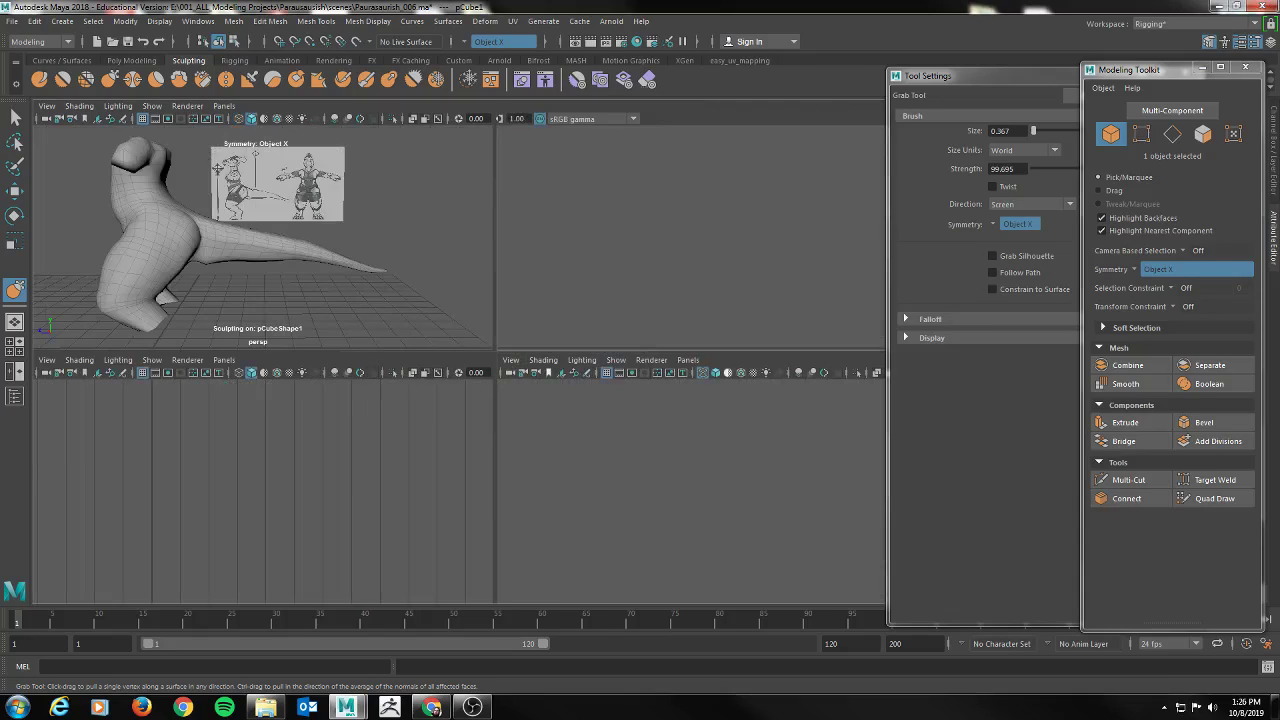
{"action": "left_click_drag", "start_coordinate": [660, 249], "coordinate": [740, 268], "text": "alt"}
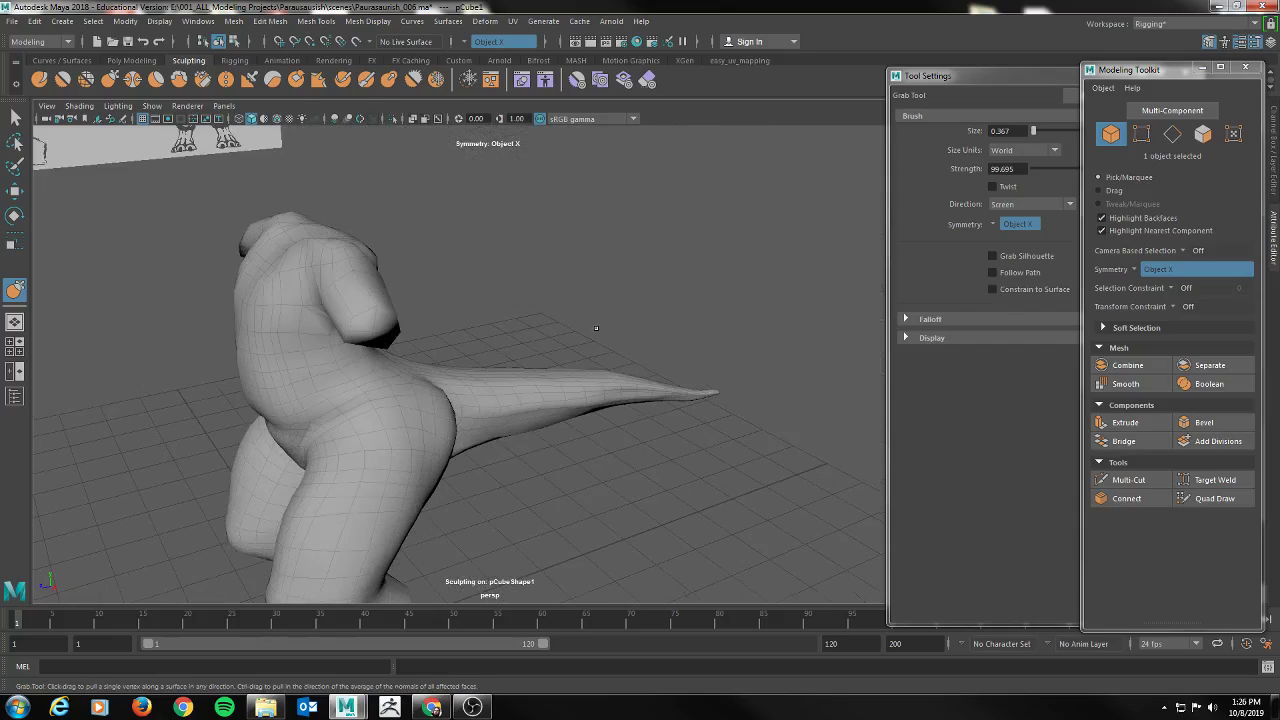
Return the body mesh to object selection, apply Soften/Harden Edges to it and deselect it to check the shading
{"action": "key", "text": "q"}
{"action": "right_click_drag", "start_coordinate": [277, 293], "coordinate": [318, 283]}
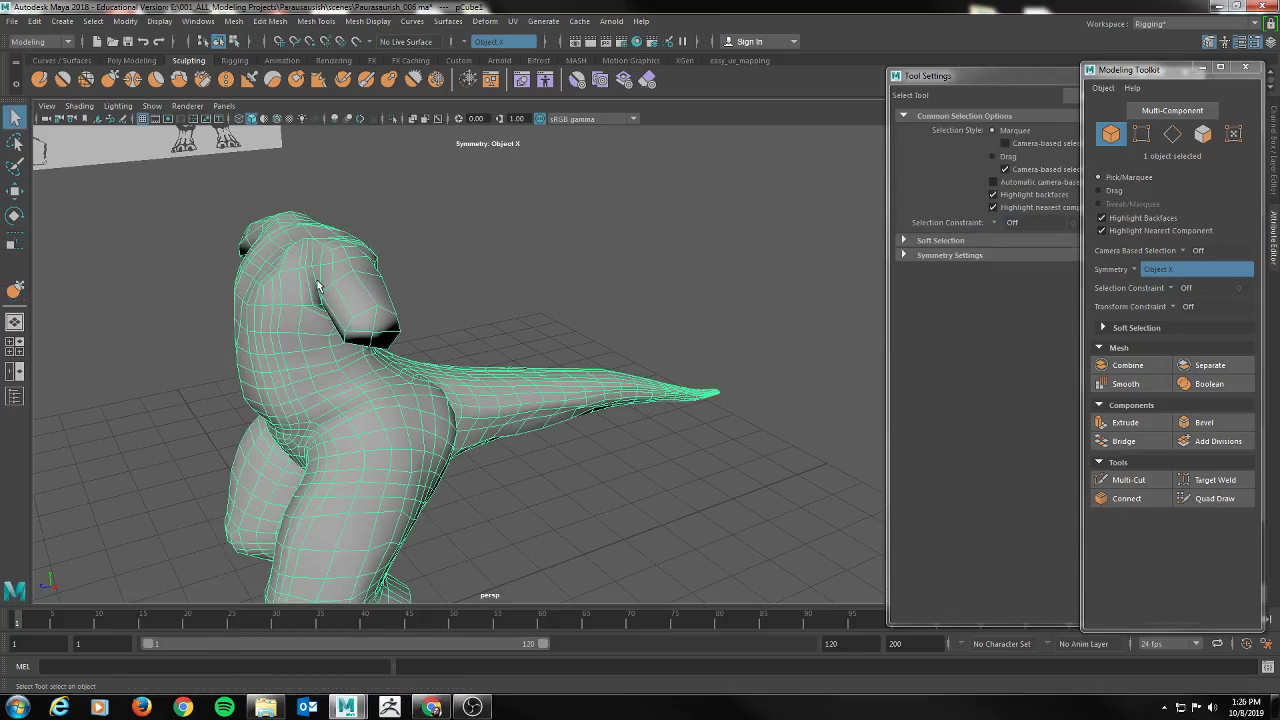
{"action": "left_click", "coordinate": [368, 21]}
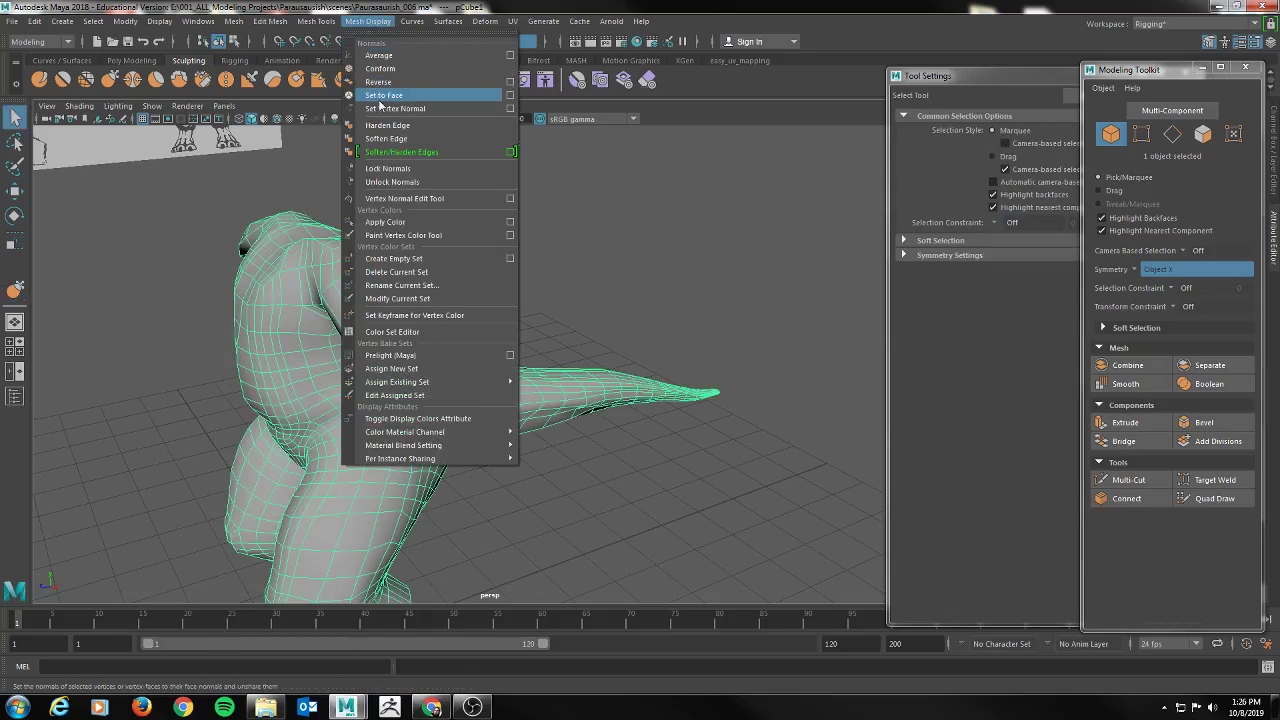
{"action": "left_click", "coordinate": [399, 150]}
{"action": "left_click", "coordinate": [474, 233]}
{"action": "left_click_drag", "start_coordinate": [474, 233], "coordinate": [502, 330], "text": "alt"}
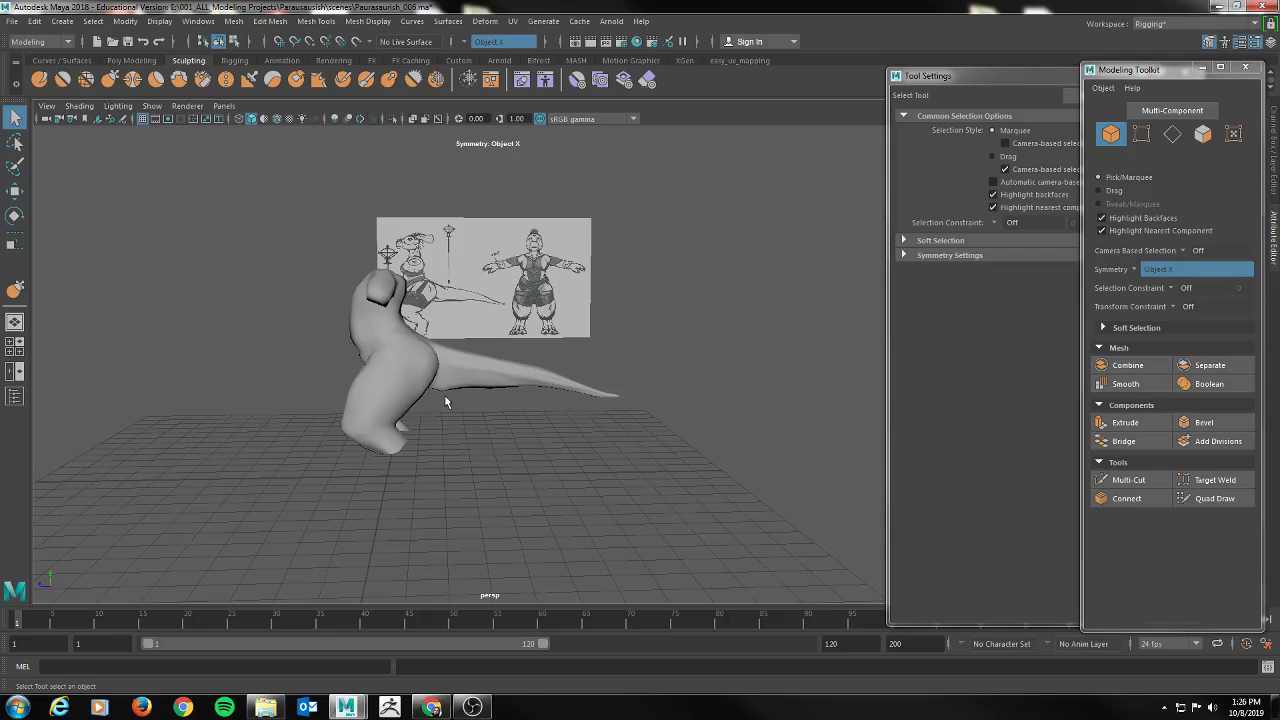
{"action": "left_click_drag", "start_coordinate": [446, 388], "coordinate": [470, 322], "text": "alt"}
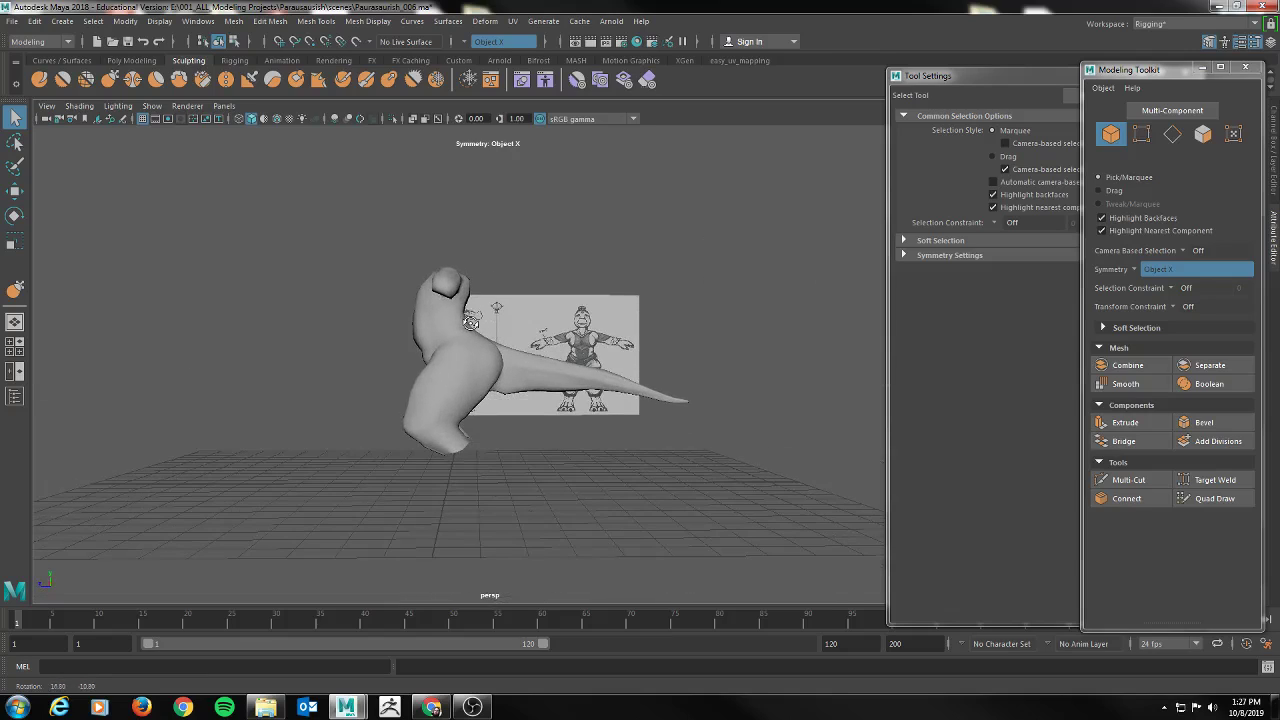
{"action": "left_click_drag", "start_coordinate": [485, 343], "coordinate": [506, 366], "text": "alt"}
Select the body mesh, start Multi-Cut and preview edge loop positions around the tail base and lower back
{"action": "left_click", "coordinate": [493, 355]}
{"action": "right_click_drag", "start_coordinate": [283, 397], "coordinate": [655, 428], "text": "alt"}
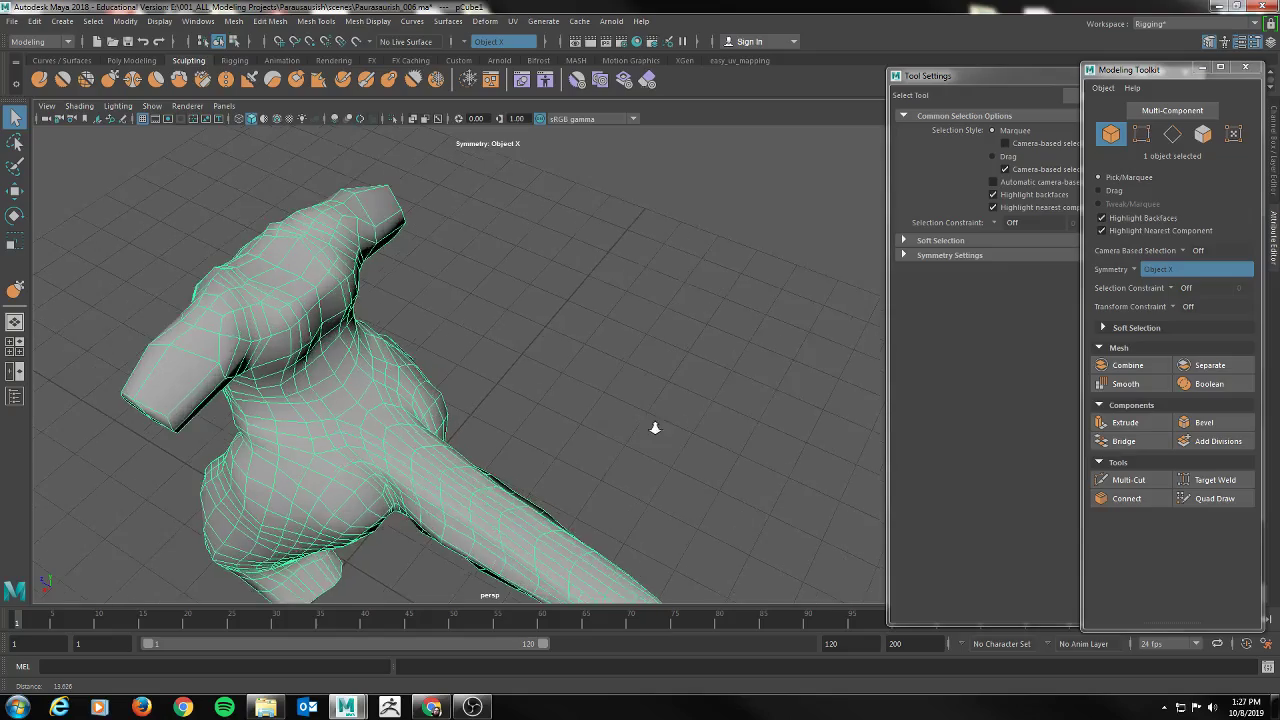
{"action": "left_click_drag", "start_coordinate": [534, 342], "coordinate": [508, 354], "text": "alt"}
{"action": "middle_click_drag", "start_coordinate": [437, 414], "coordinate": [580, 309], "text": "alt"}
{"action": "mouse_move", "coordinate": [580, 309]}
{"action": "left_mouse_down", "text": "alt"}
{"action": "mouse_move", "coordinate": [546, 303]}
{"action": "mouse_move", "coordinate": [527, 319]}
{"action": "mouse_move", "coordinate": [609, 329]}
{"action": "mouse_move", "coordinate": [603, 314]}
{"action": "mouse_move", "coordinate": [558, 310]}
{"action": "mouse_move", "coordinate": [575, 320]}
{"action": "left_mouse_up", "text": "alt"}
{"action": "left_click", "coordinate": [1126, 480]}
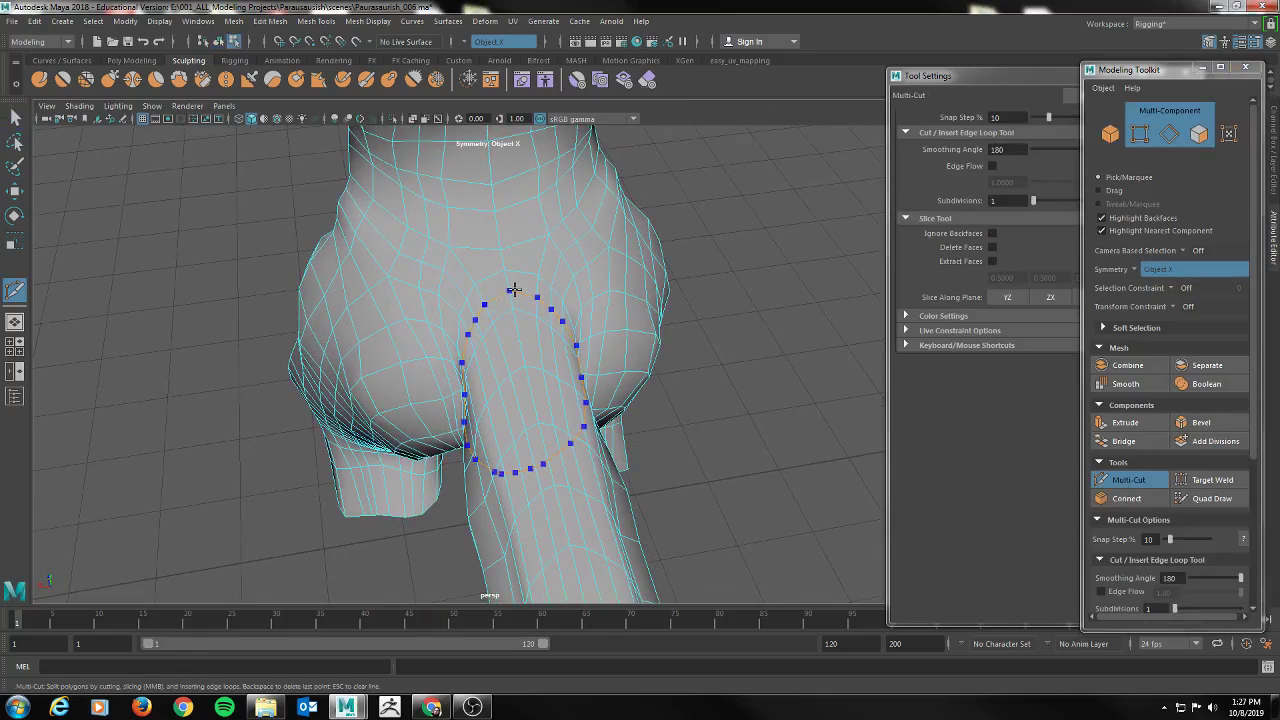
{"action": "left_click_drag", "start_coordinate": [755, 362], "coordinate": [809, 299], "text": "alt"}
{"action": "middle_click_drag", "start_coordinate": [809, 299], "coordinate": [537, 347], "text": "alt"}
{"action": "left_click_drag", "start_coordinate": [334, 257], "coordinate": [419, 270], "text": "alt"}
{"action": "key", "text": "ctrl"}
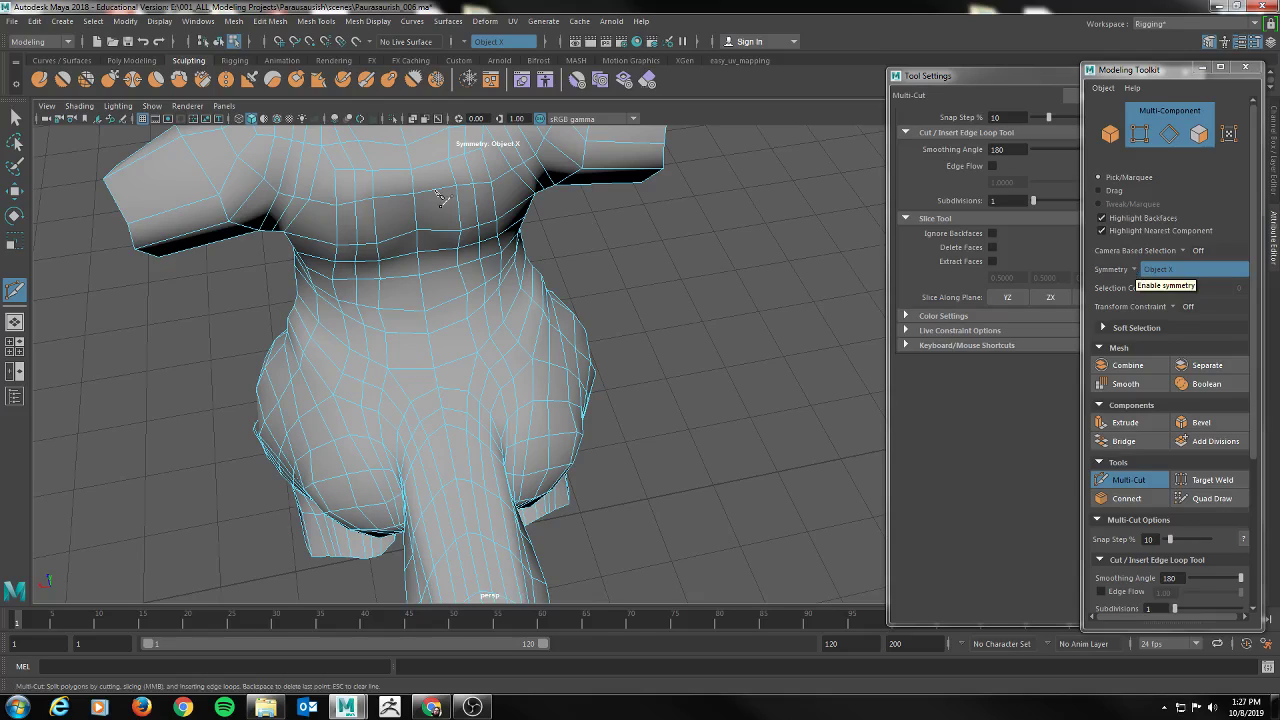
Insert an edge loop across the upper back and shoulders of the body mesh with Multi-Cut
{"action": "left_click_drag", "start_coordinate": [660, 272], "coordinate": [714, 257], "text": "alt"}
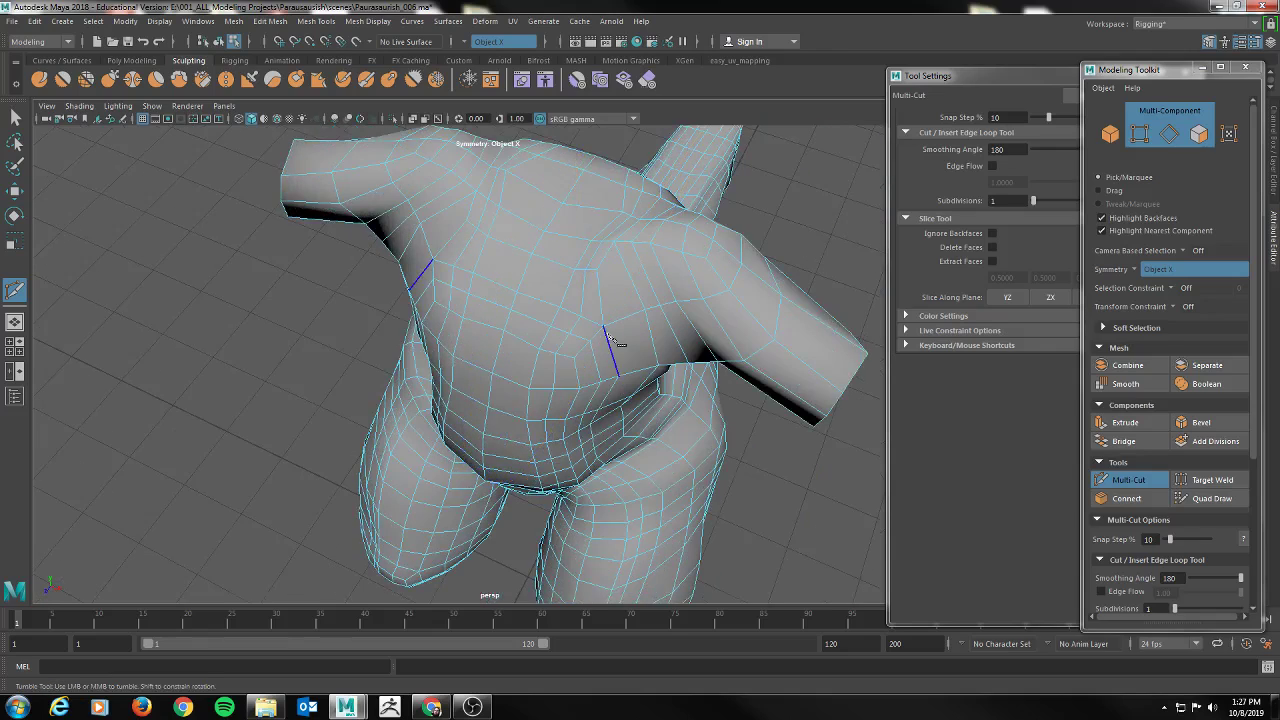
{"action": "left_click_drag", "start_coordinate": [768, 456], "coordinate": [516, 462], "text": "alt"}
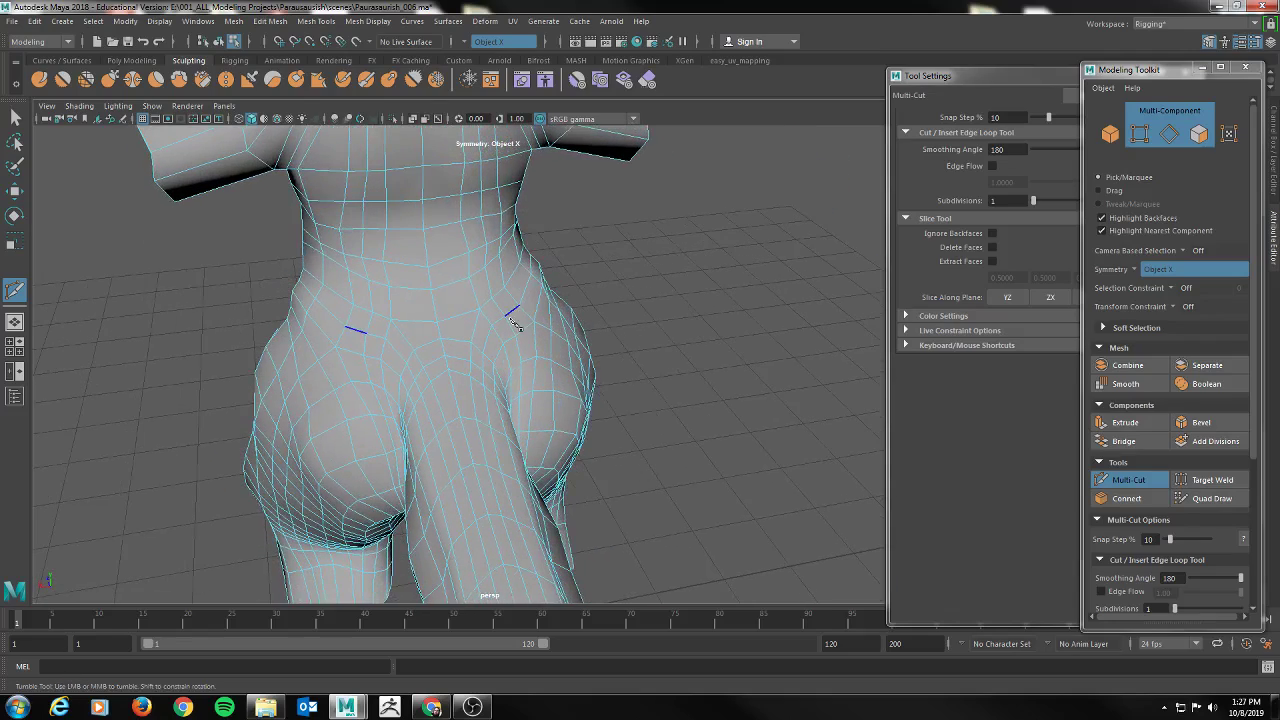
{"action": "middle_click_drag", "start_coordinate": [514, 321], "coordinate": [577, 440], "text": "alt"}
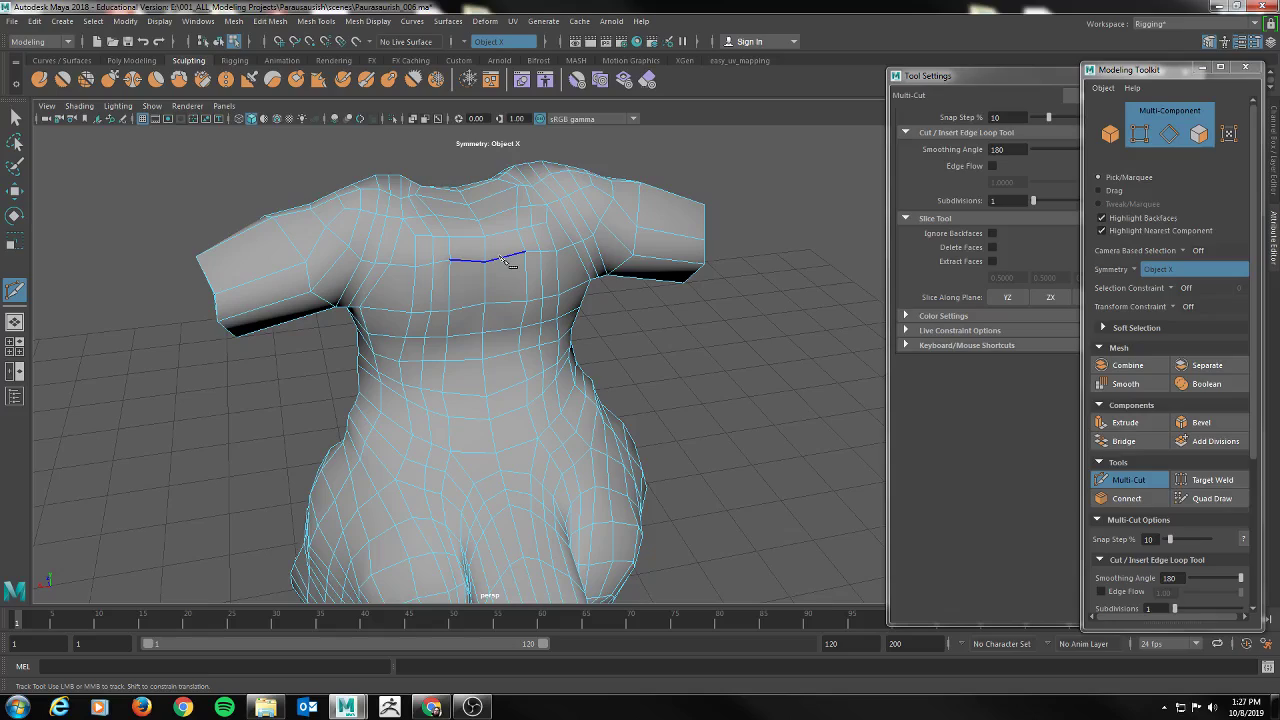
{"action": "key", "text": "ctrl"}
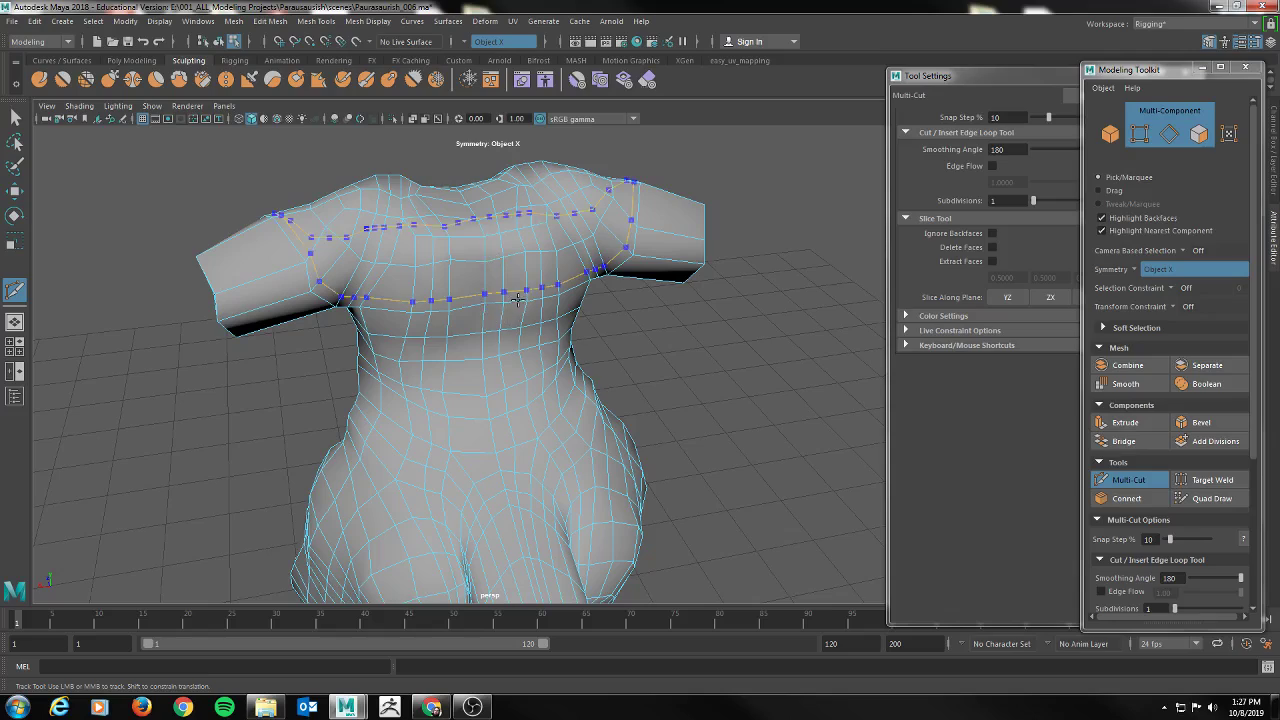
{"action": "left_click", "coordinate": [1146, 482]}
Close the Tool Settings window, check the body's topology from the front and side, and return to the Select tool
{"action": "left_click", "coordinate": [963, 402]}
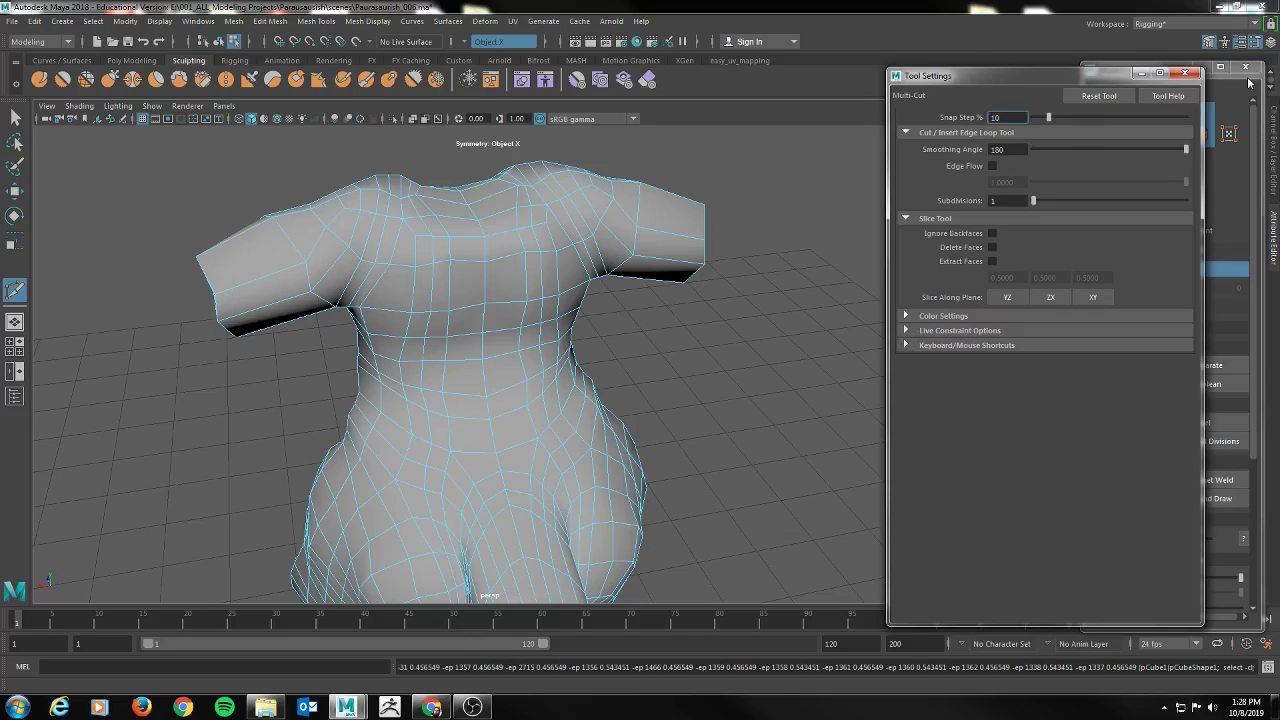
{"action": "left_click", "coordinate": [1186, 75]}
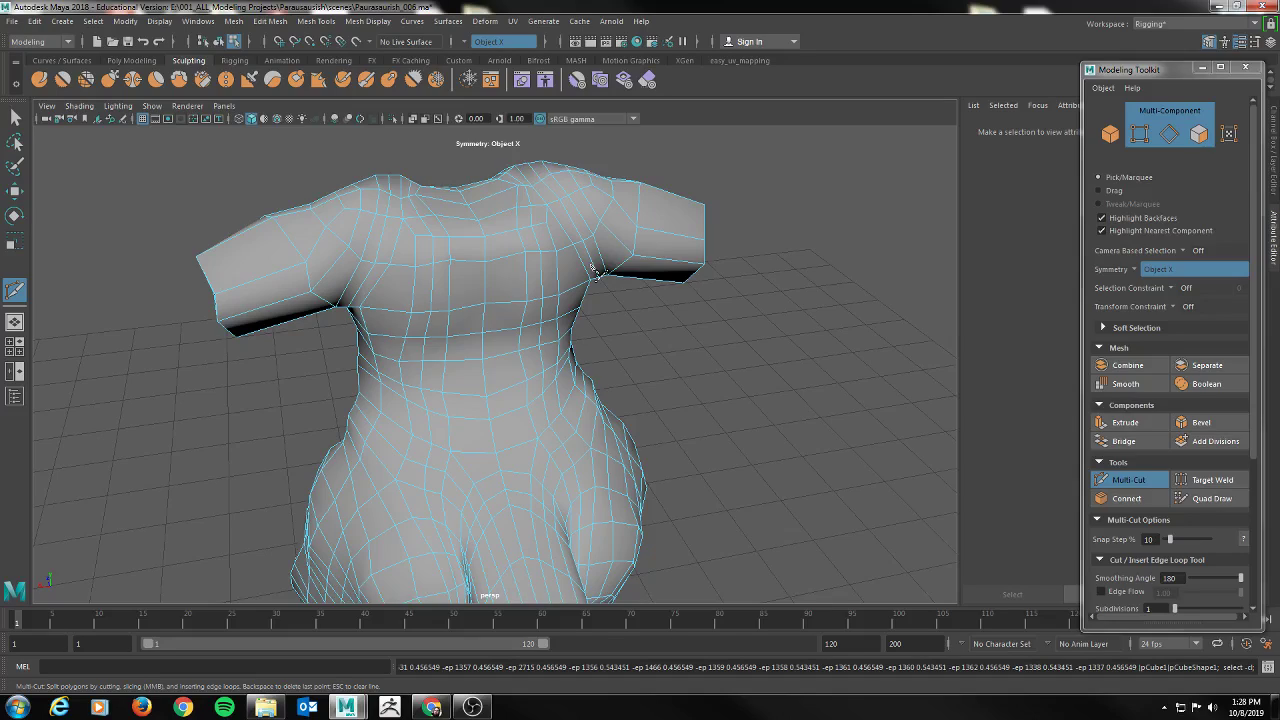
{"action": "left_click_drag", "start_coordinate": [614, 380], "coordinate": [729, 388], "text": "alt"}
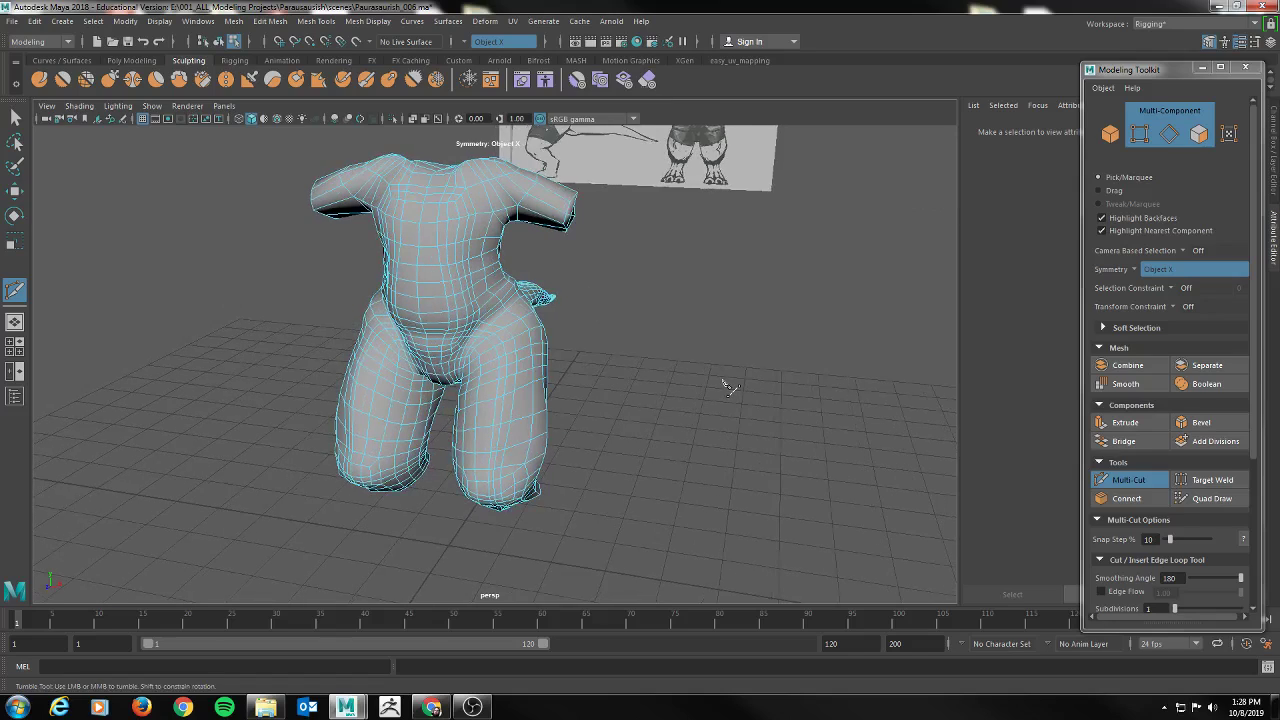
{"action": "left_click_drag", "start_coordinate": [606, 332], "coordinate": [333, 308], "text": "alt"}
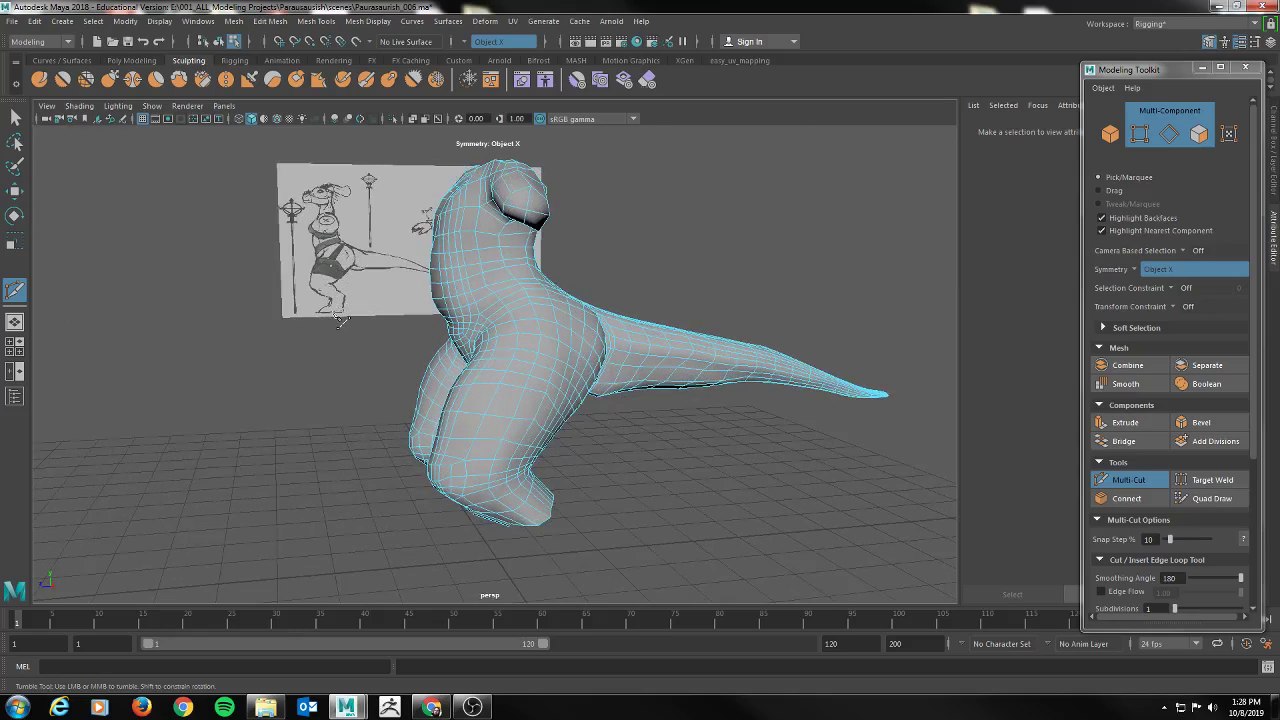
{"action": "key", "text": "q"}
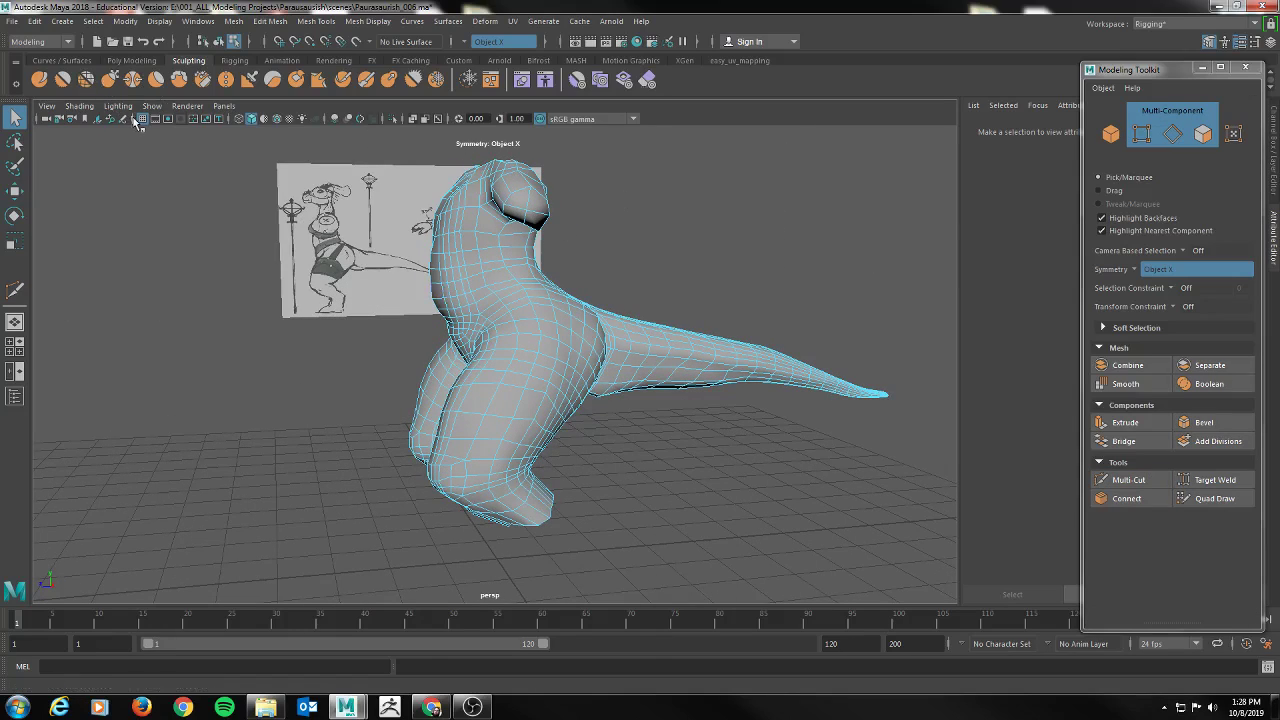